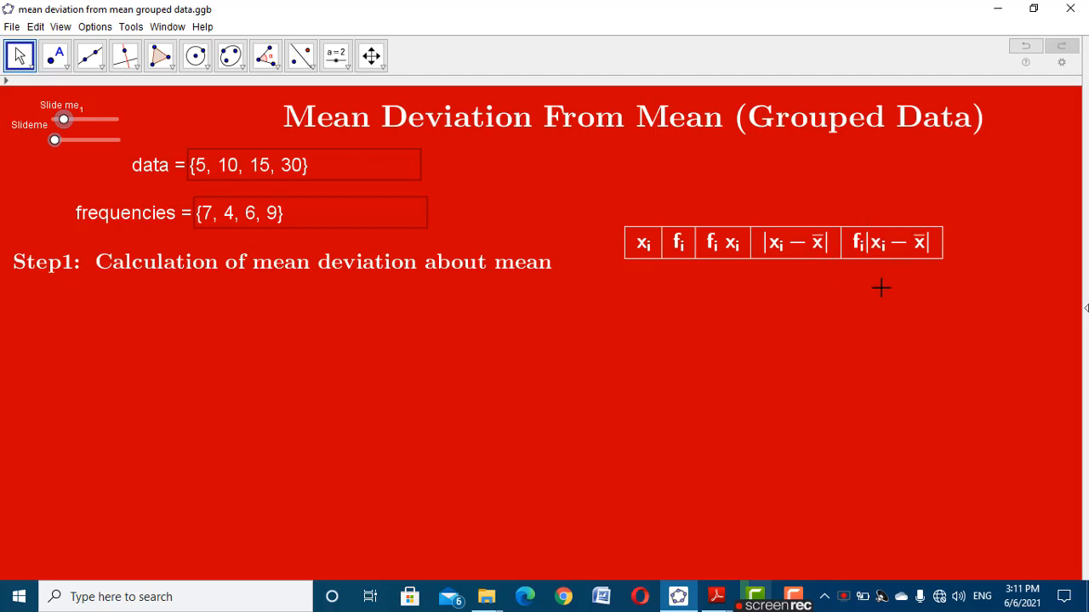
Reveal the complete frequency table, and append 60 to the data list and 15 to the frequencies list
{"action": "left_click_drag", "start_coordinate": [64, 121], "coordinate": [136, 121]}
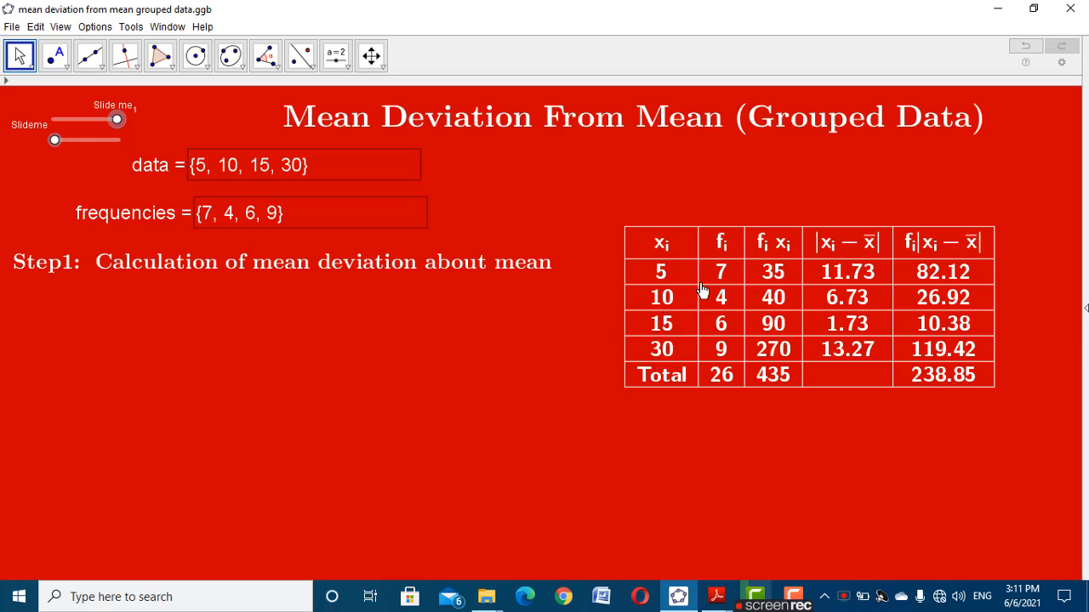
{"action": "left_click", "coordinate": [298, 164]}
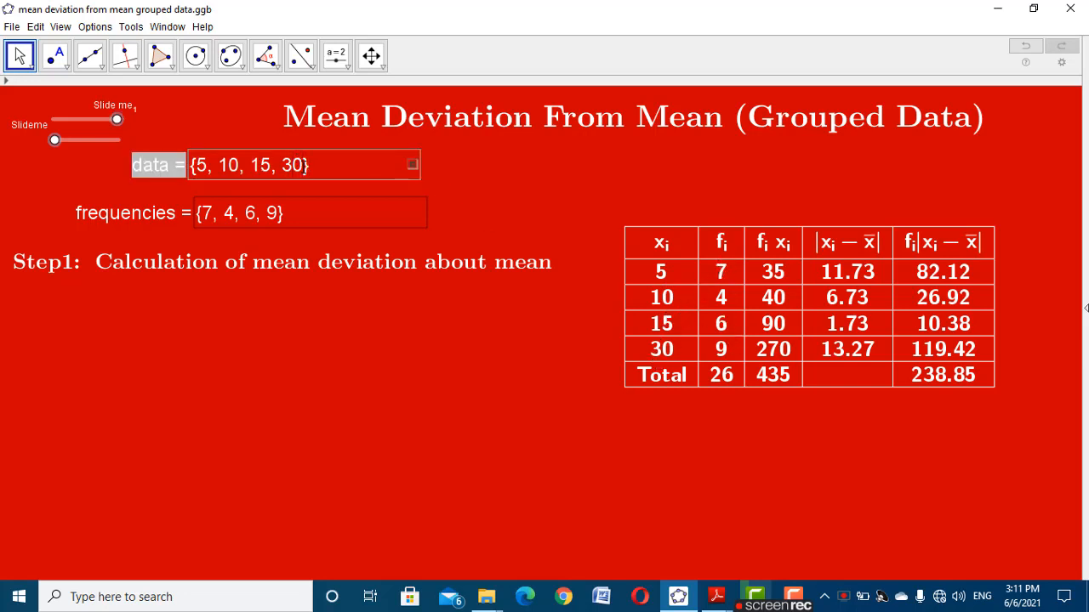
{"action": "type", "text": ",60"}
{"action": "left_click", "coordinate": [282, 213]}
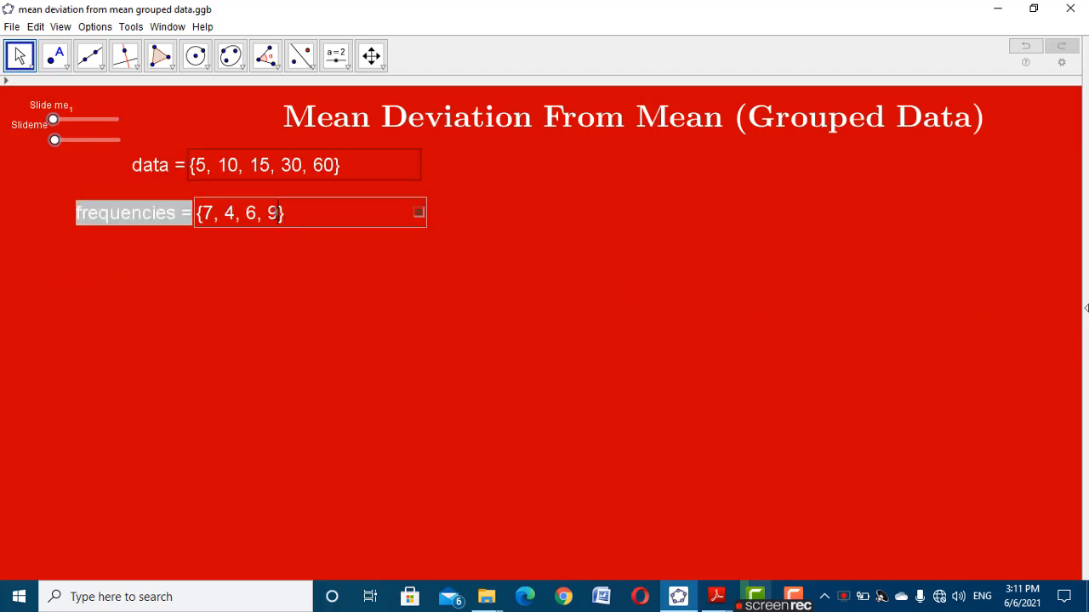
{"action": "type", "text": ", 15"}
{"action": "key", "text": "Return"}
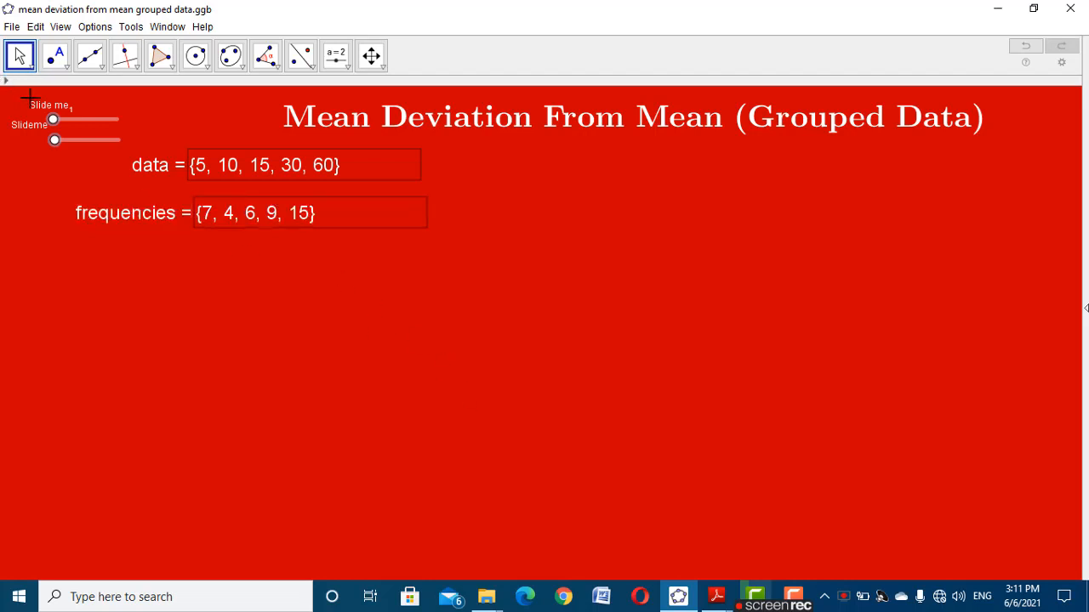
Advance both sliders to their maximum to reveal the table, the mean calculation and the mean deviation for the extended data
{"action": "left_click_drag", "start_coordinate": [51, 120], "coordinate": [117, 120]}
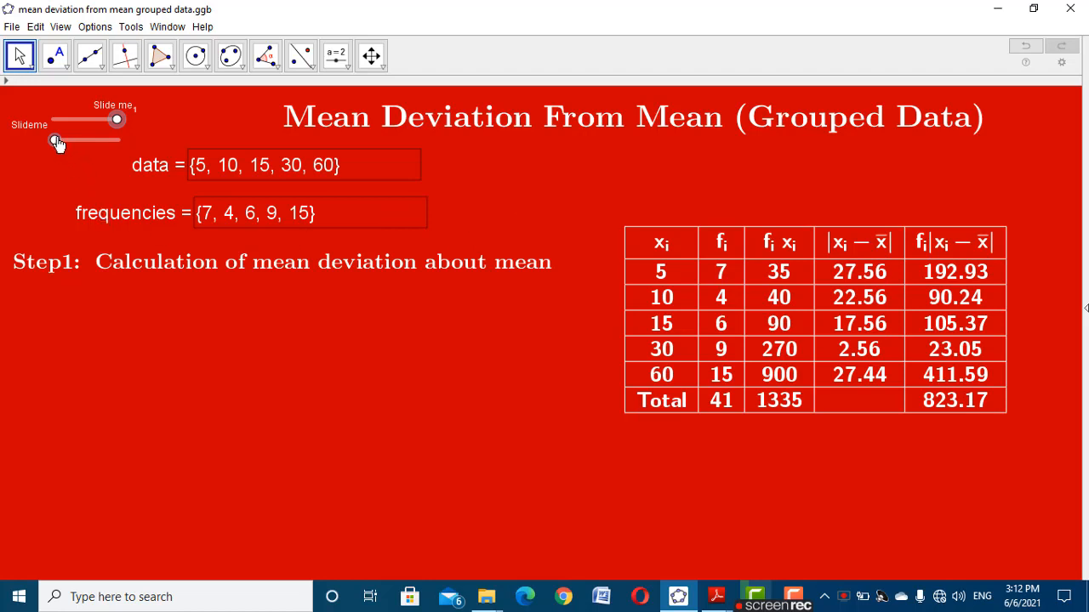
{"action": "left_click_drag", "start_coordinate": [54, 140], "coordinate": [68, 141]}
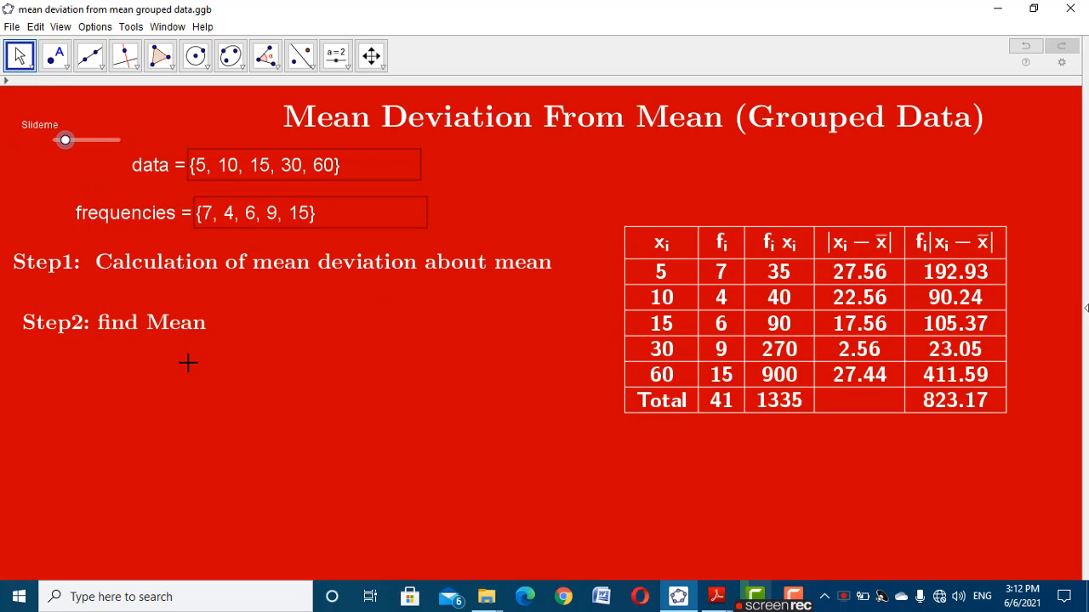
{"action": "left_click_drag", "start_coordinate": [66, 141], "coordinate": [86, 143]}
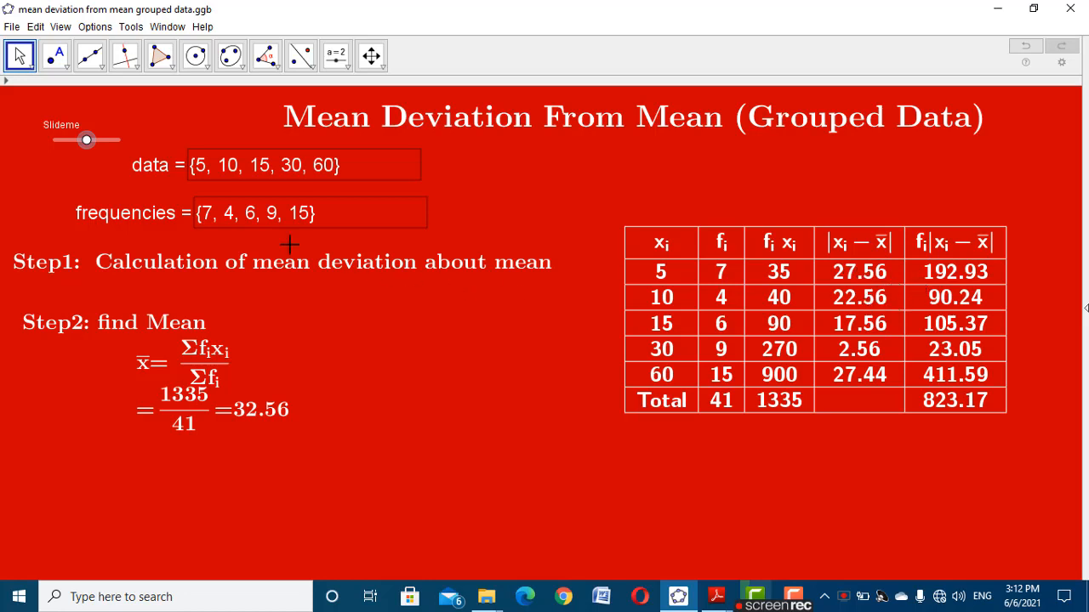
{"action": "left_click_drag", "start_coordinate": [87, 139], "coordinate": [118, 139]}
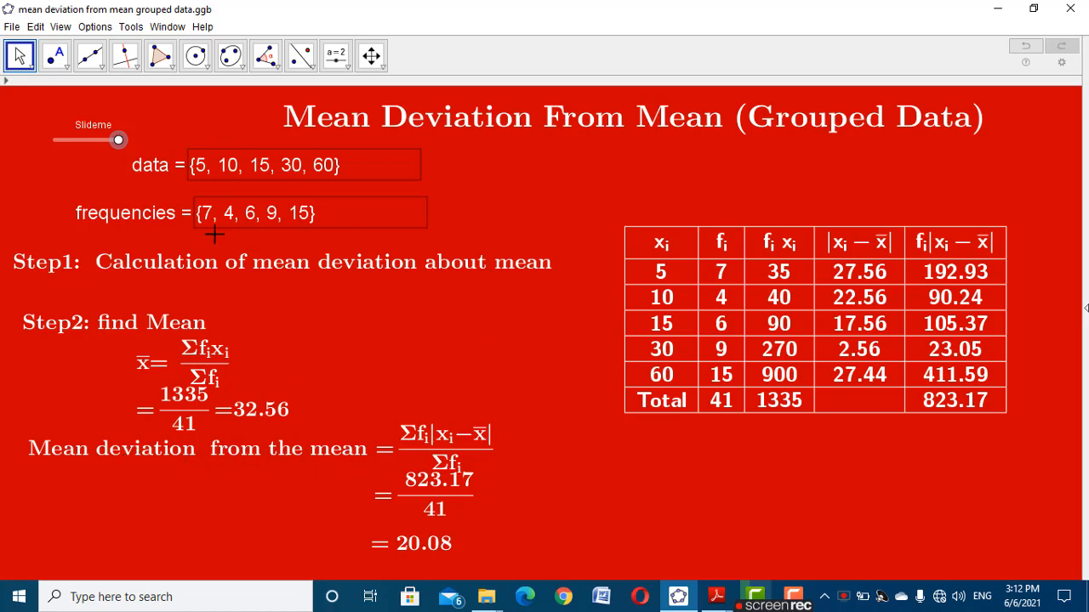
{"action": "mouse_move", "coordinate": [118, 139]}
{"action": "left_mouse_down"}
{"action": "mouse_move", "coordinate": [97, 140]}
{"action": "mouse_move", "coordinate": [136, 140]}
{"action": "left_mouse_up"}
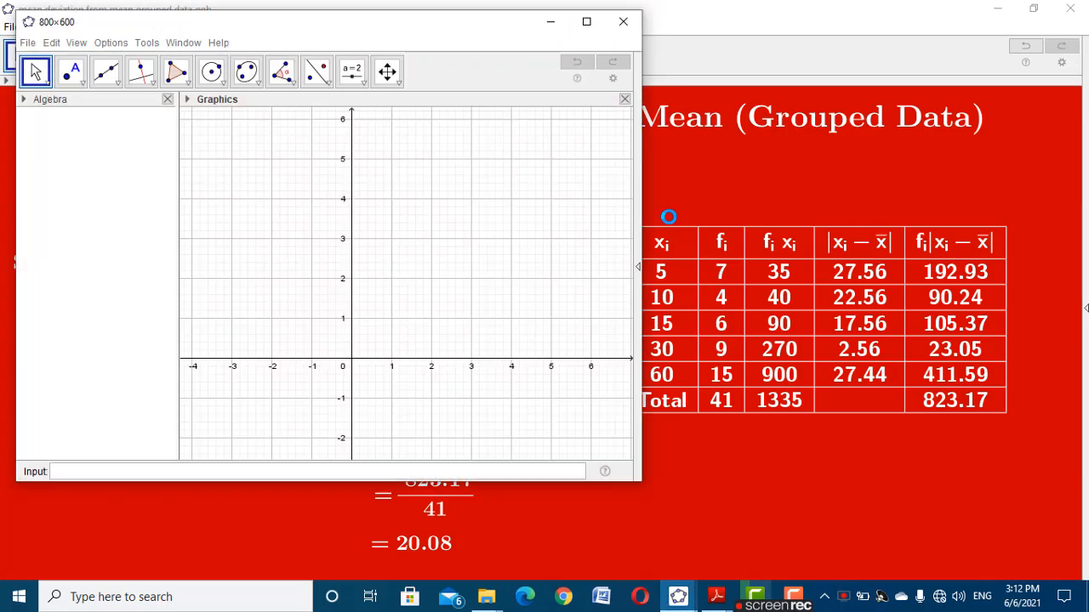
Maximize the new blank GeoGebra window and set its layout to show the input bar at the top
{"action": "left_click", "coordinate": [586, 20]}
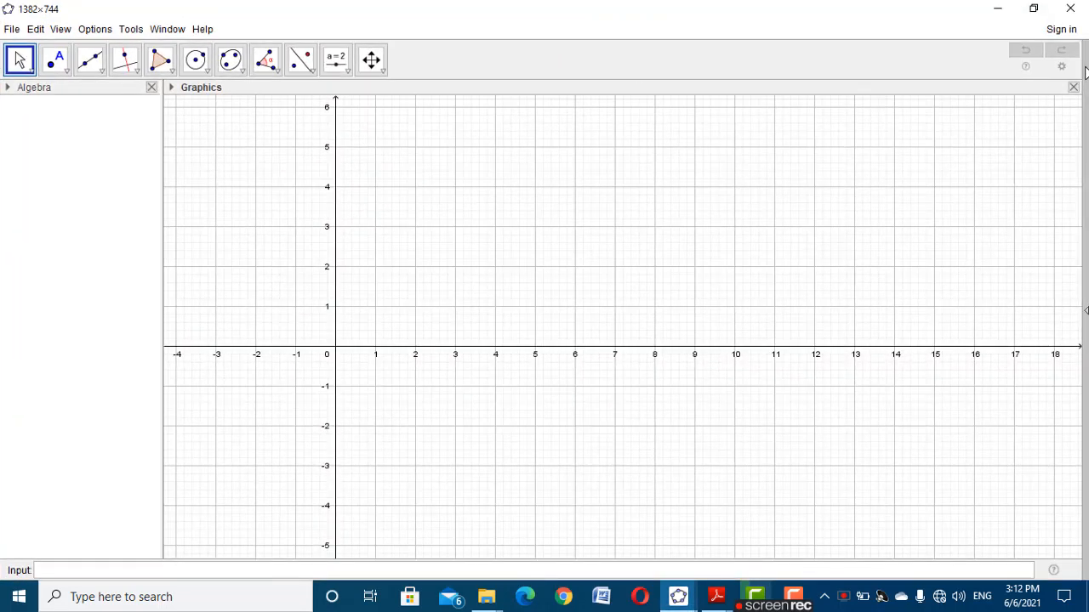
{"action": "left_click", "coordinate": [1060, 67]}
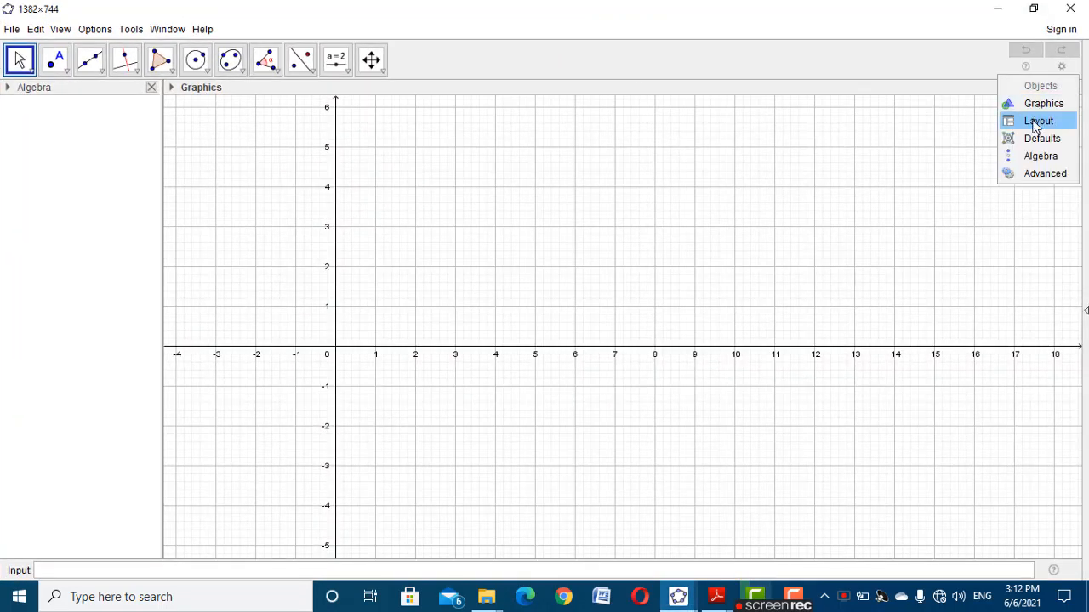
{"action": "left_click", "coordinate": [1033, 121]}
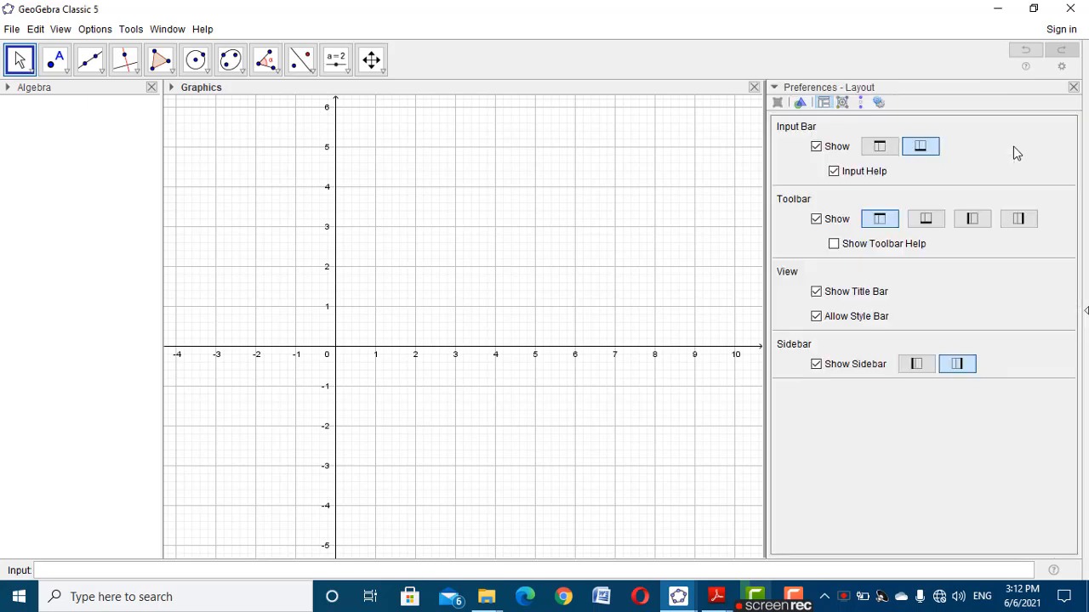
{"action": "left_click", "coordinate": [878, 152]}
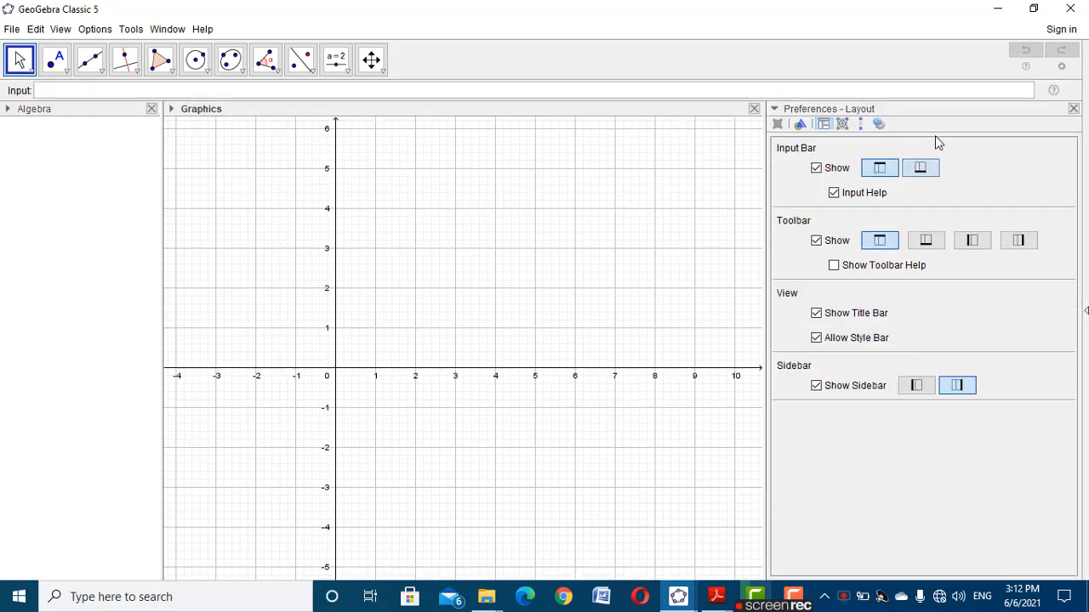
{"action": "left_click", "coordinate": [1073, 109]}
{"action": "left_click", "coordinate": [718, 271]}
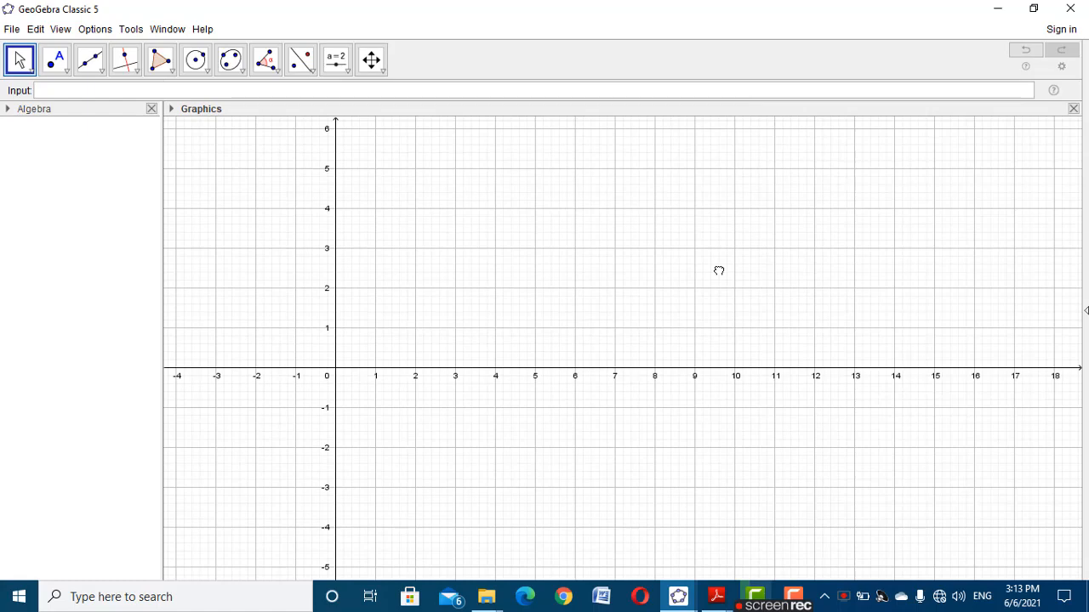
Insert a LaTeX text reading "Mean Deviation From Mean (Grouped data)" in the graphics view
{"action": "left_click", "coordinate": [336, 61]}
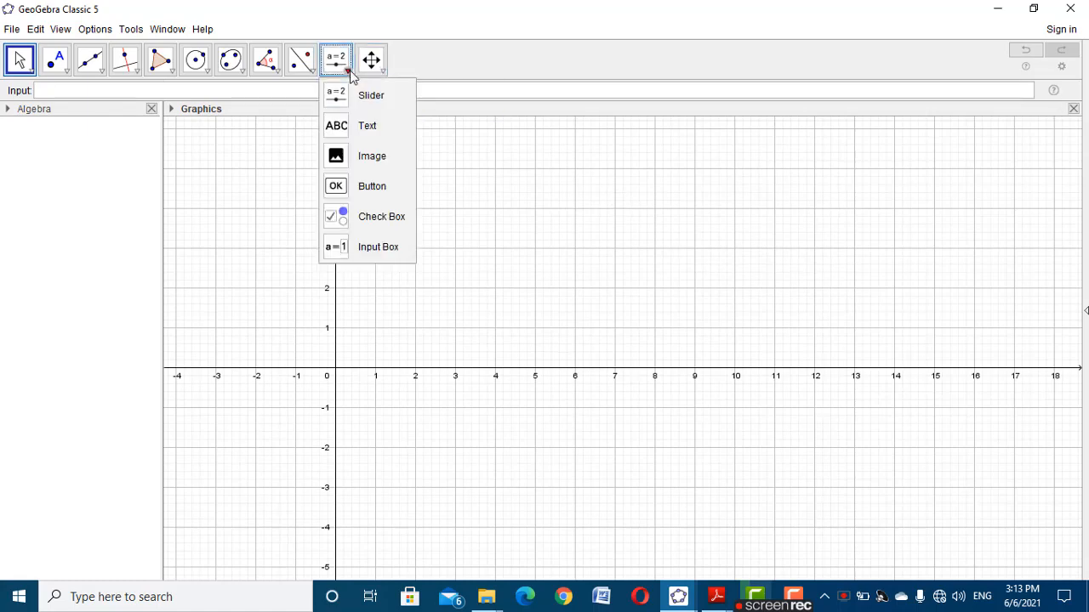
{"action": "left_click", "coordinate": [349, 127]}
{"action": "left_click", "coordinate": [539, 318]}
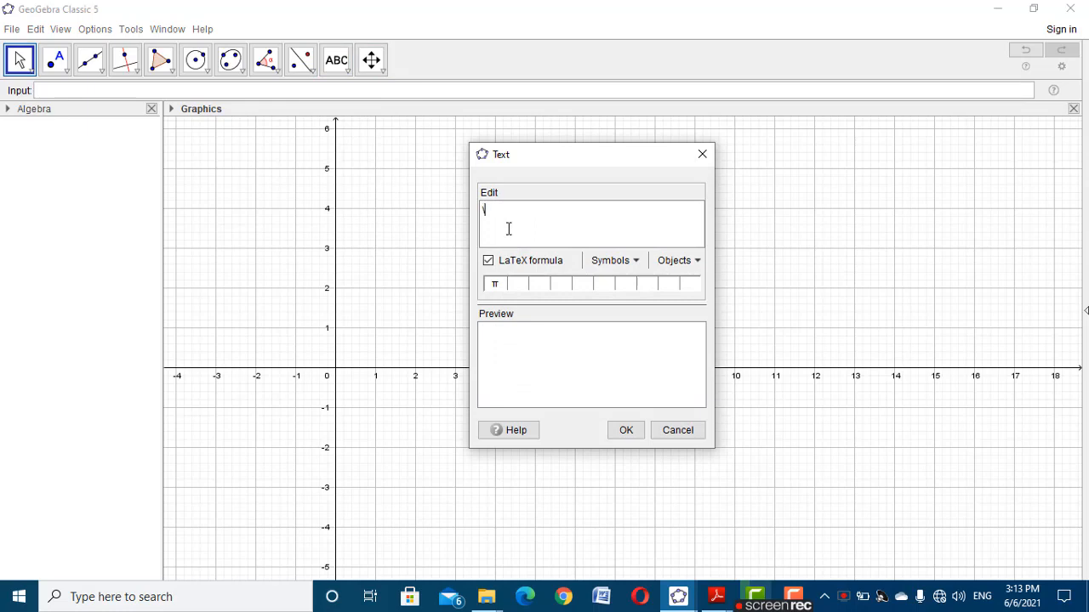
{"action": "type", "text": "\\text{Mean Deviation From Me"}
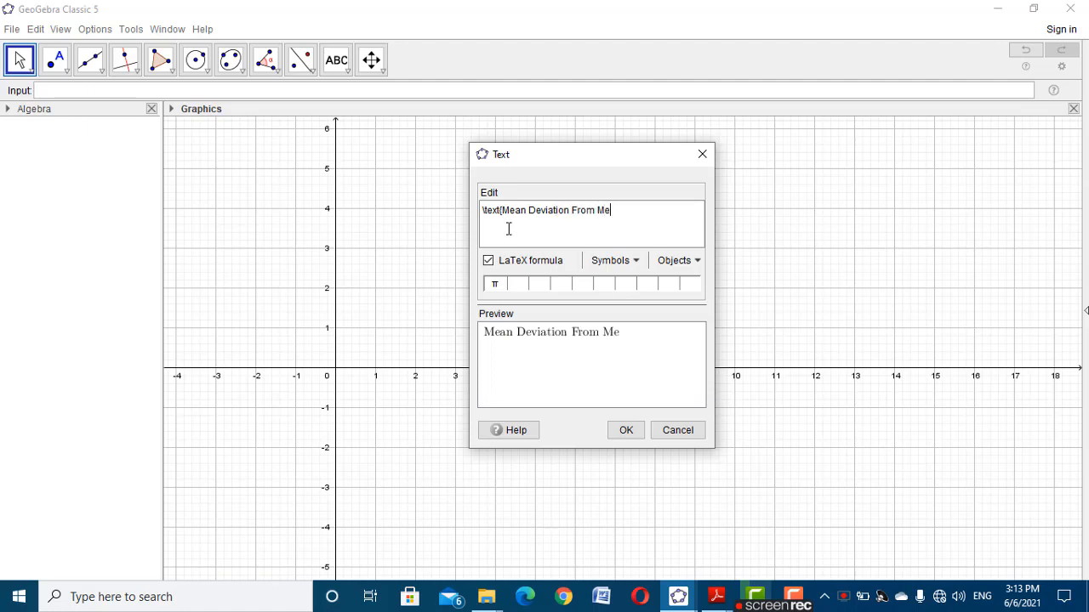
{"action": "type", "text": "an (Gro"}
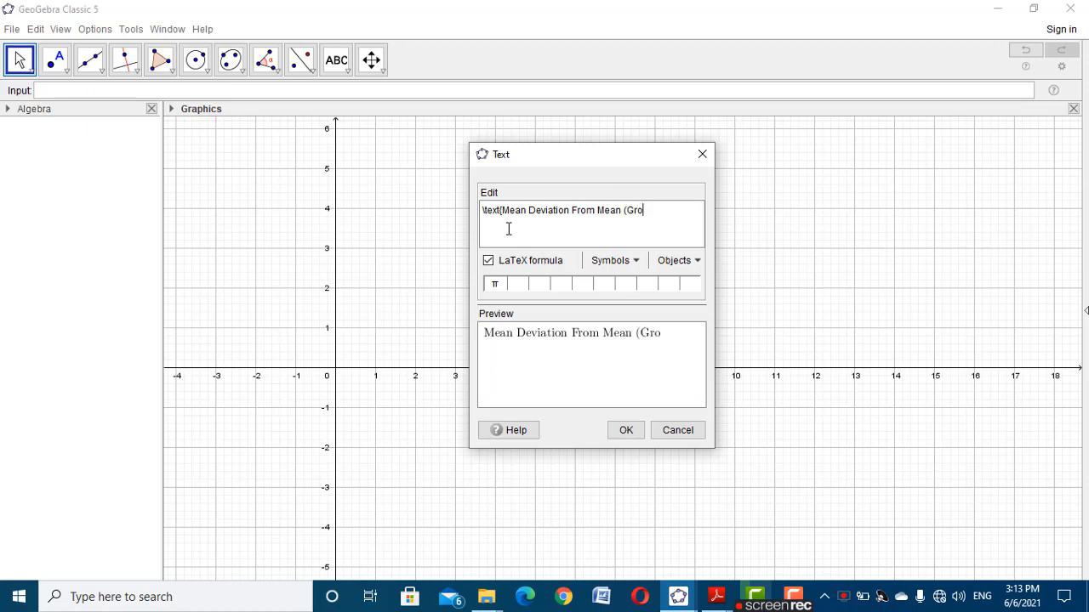
{"action": "type", "text": "uped data"}
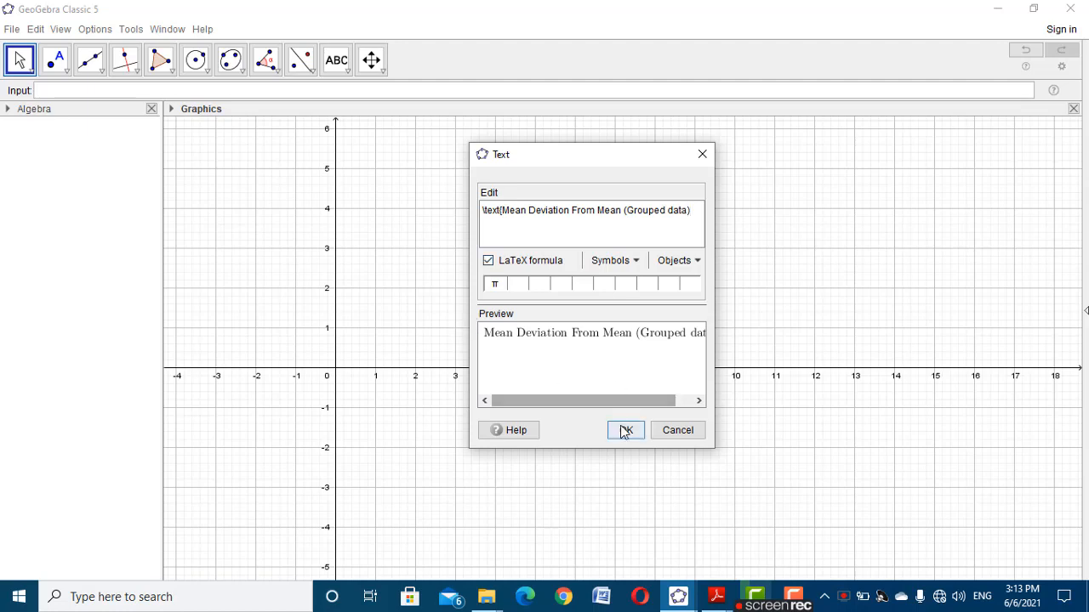
{"action": "left_click", "coordinate": [626, 430]}
Format the title text as Large and bold, and move it up to about y = 5 in the graphics view
{"action": "left_click", "coordinate": [19, 60]}
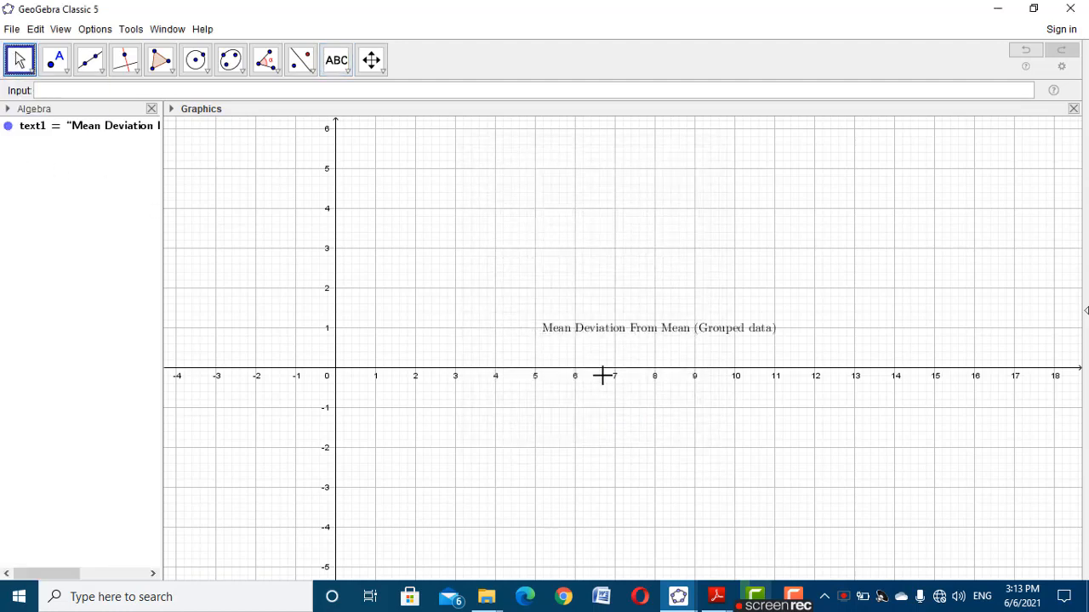
{"action": "left_click", "coordinate": [626, 342]}
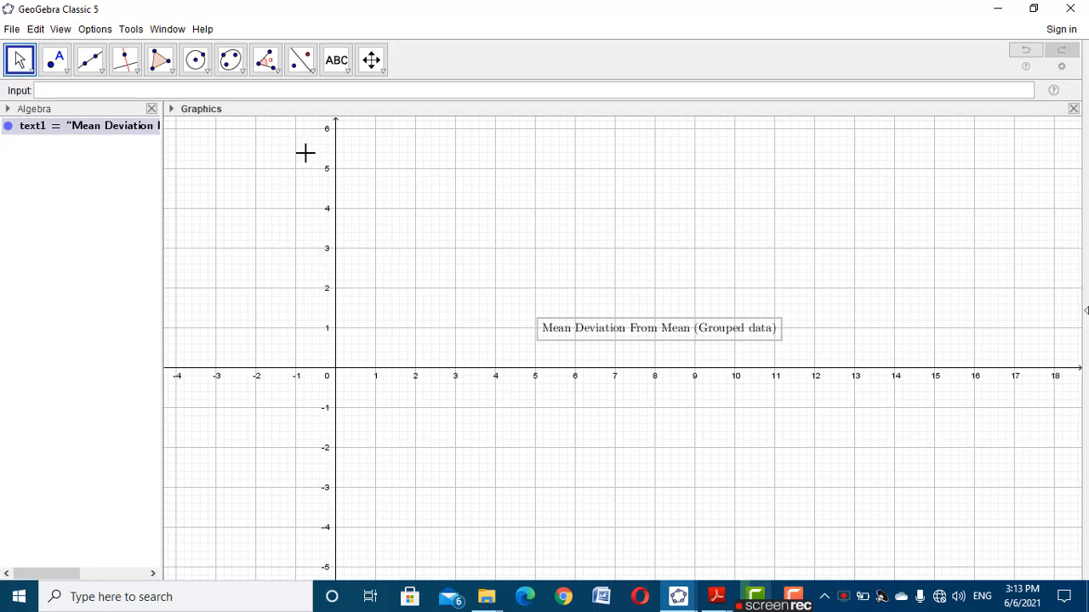
{"action": "left_click", "coordinate": [194, 114]}
{"action": "left_click", "coordinate": [299, 127]}
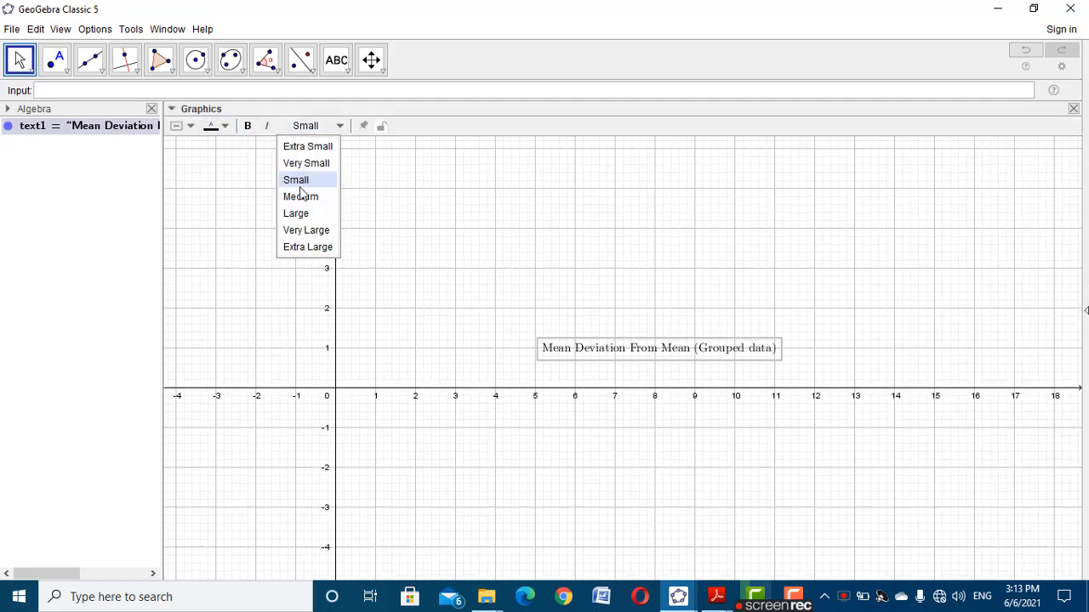
{"action": "left_click", "coordinate": [304, 214]}
{"action": "left_click", "coordinate": [248, 126]}
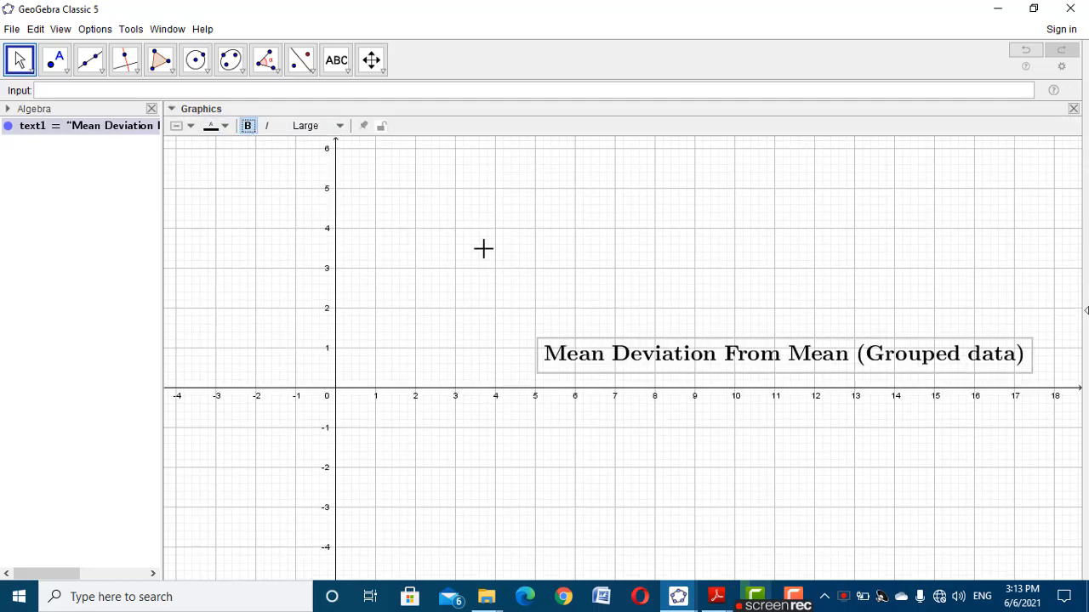
{"action": "left_click_drag", "start_coordinate": [647, 349], "coordinate": [367, 163]}
{"action": "left_click", "coordinate": [377, 275]}
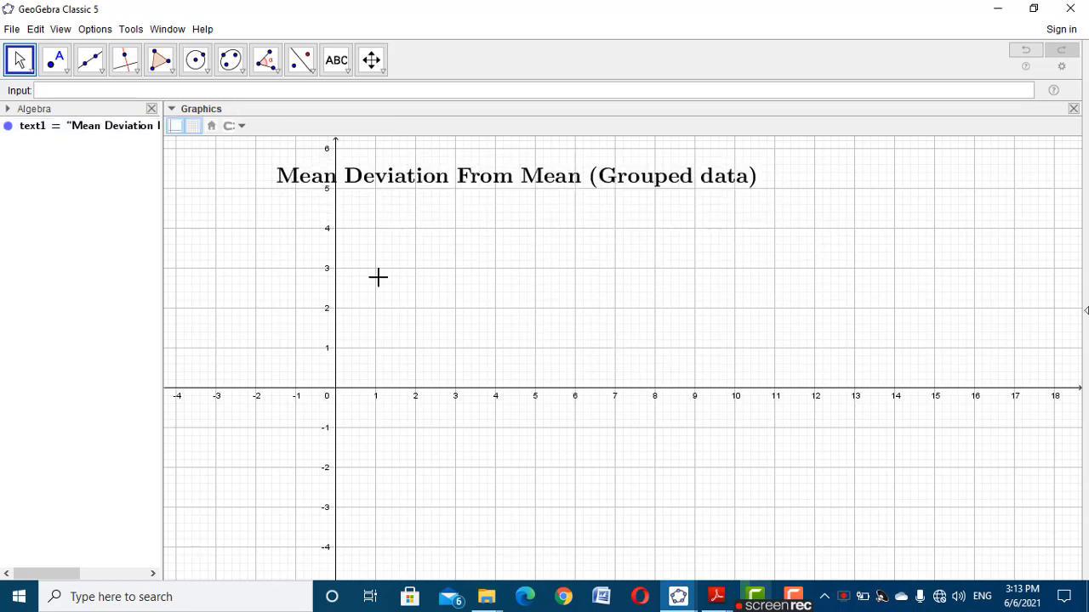
Create the list {5,10,15,20,25} for the data values
{"action": "left_click", "coordinate": [17, 72]}
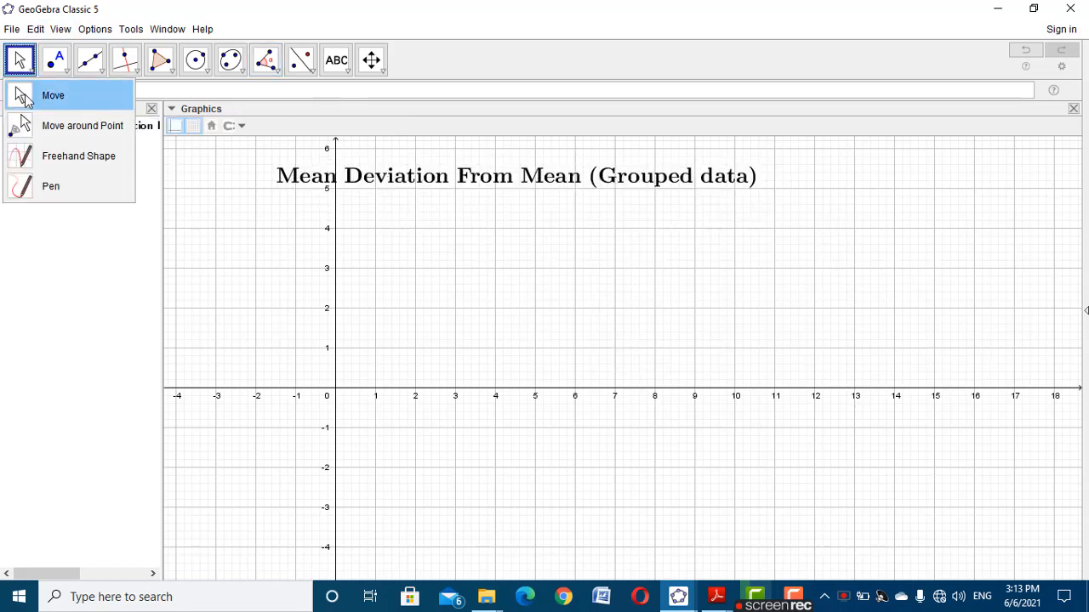
{"action": "left_click", "coordinate": [103, 91]}
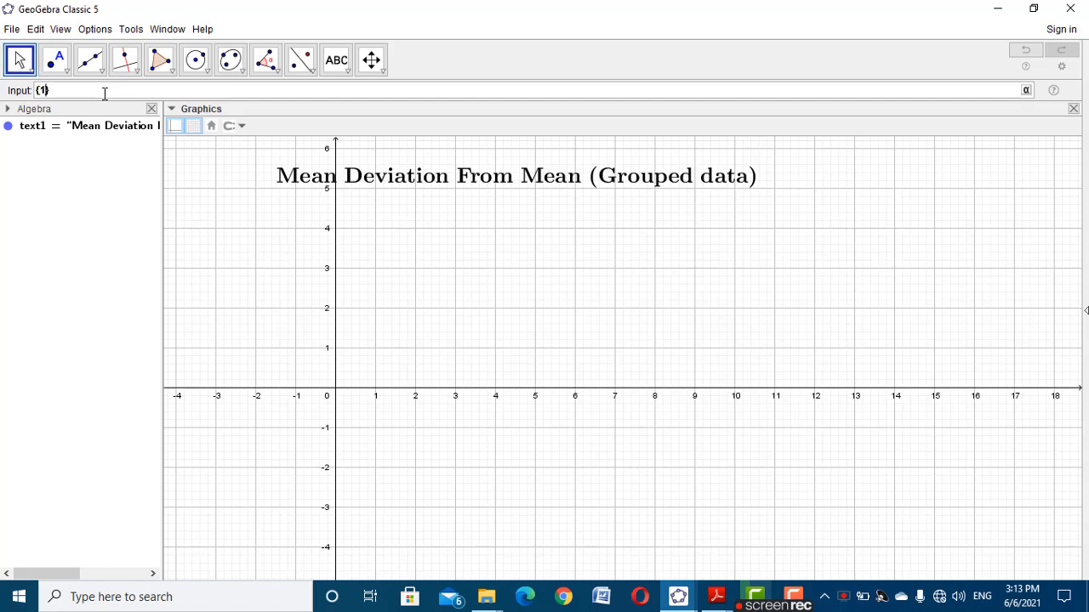
{"action": "key", "text": "BackSpace"}
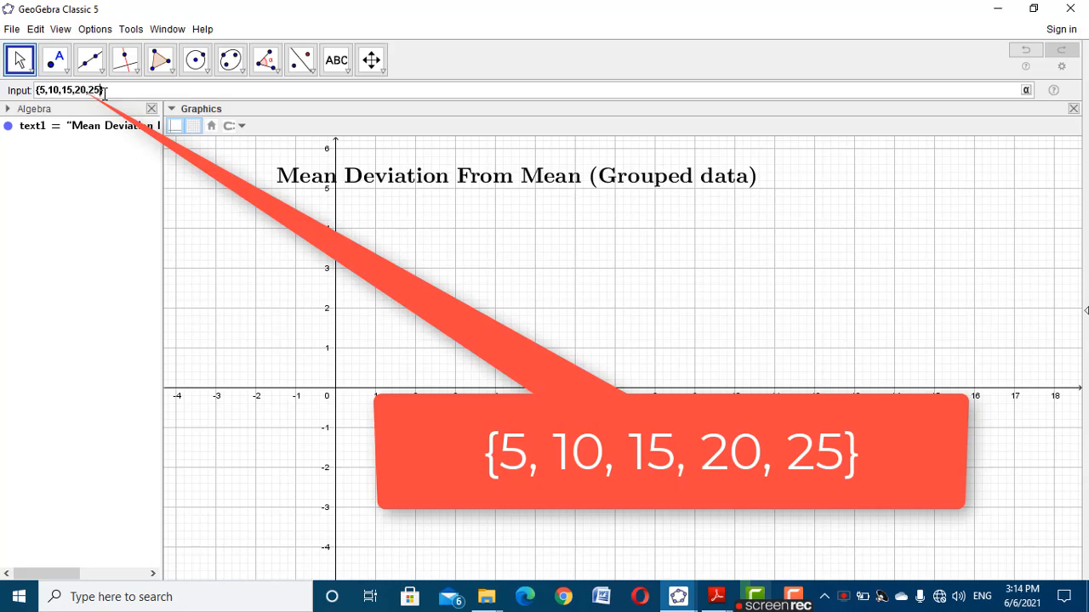
{"action": "key", "text": "Return"}
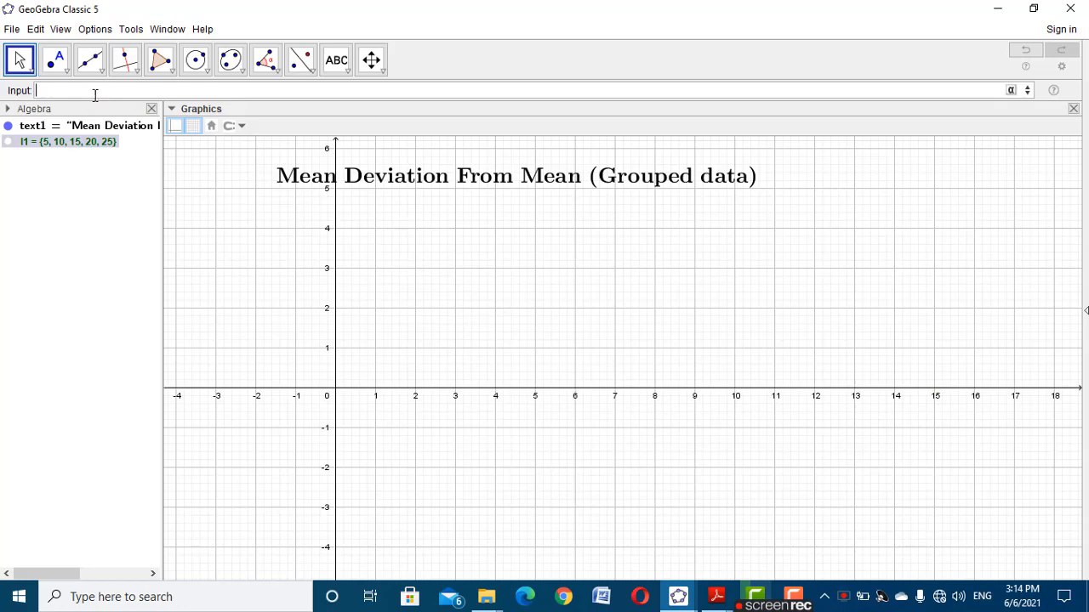
Rename the new data list as x1
{"action": "right_click", "coordinate": [58, 151]}
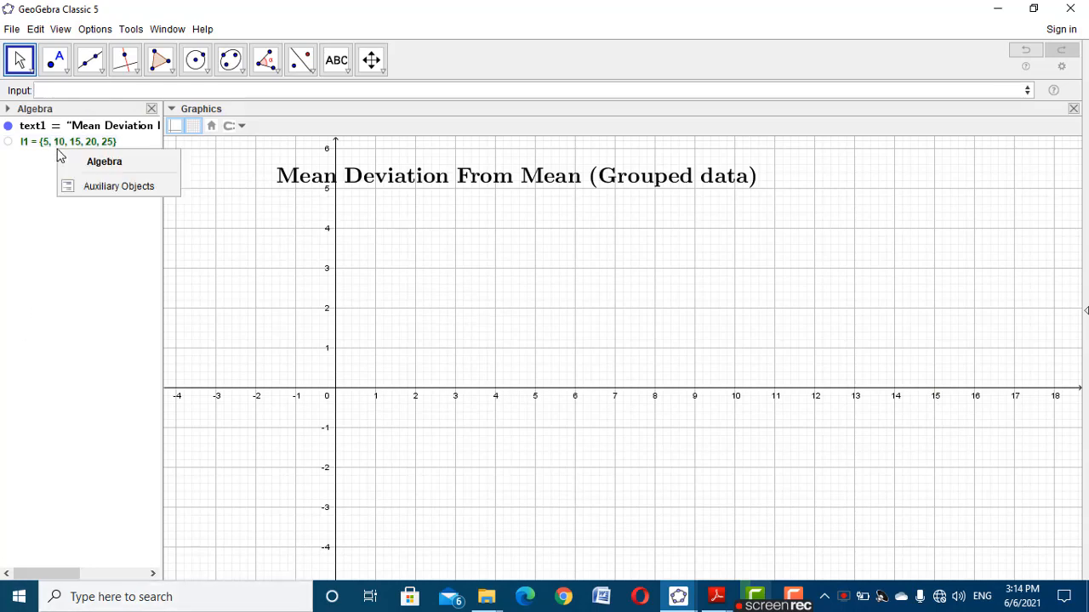
{"action": "right_click", "coordinate": [58, 141]}
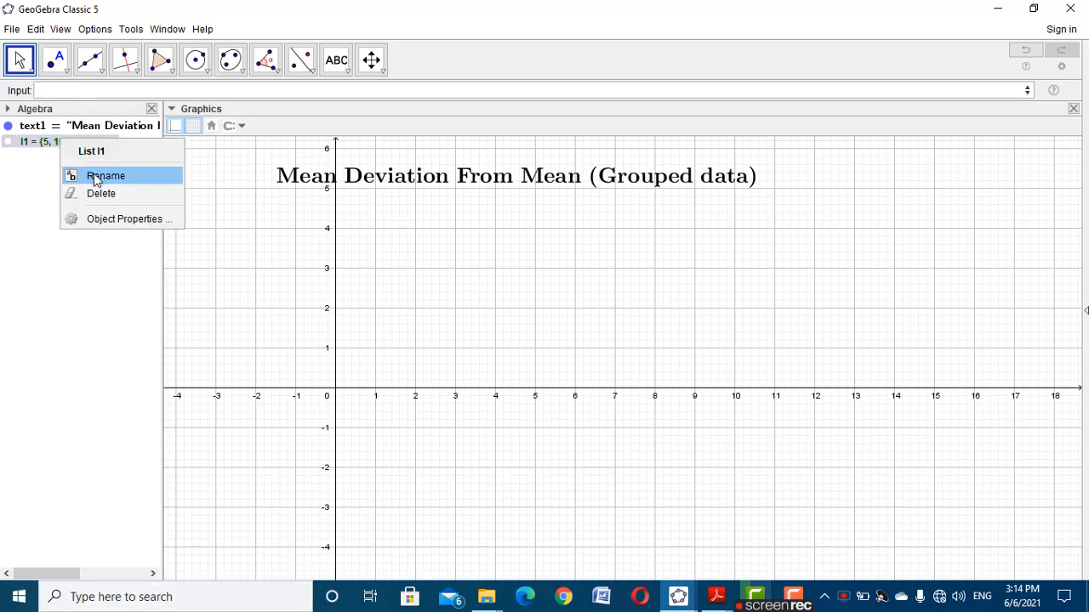
{"action": "left_click", "coordinate": [94, 176]}
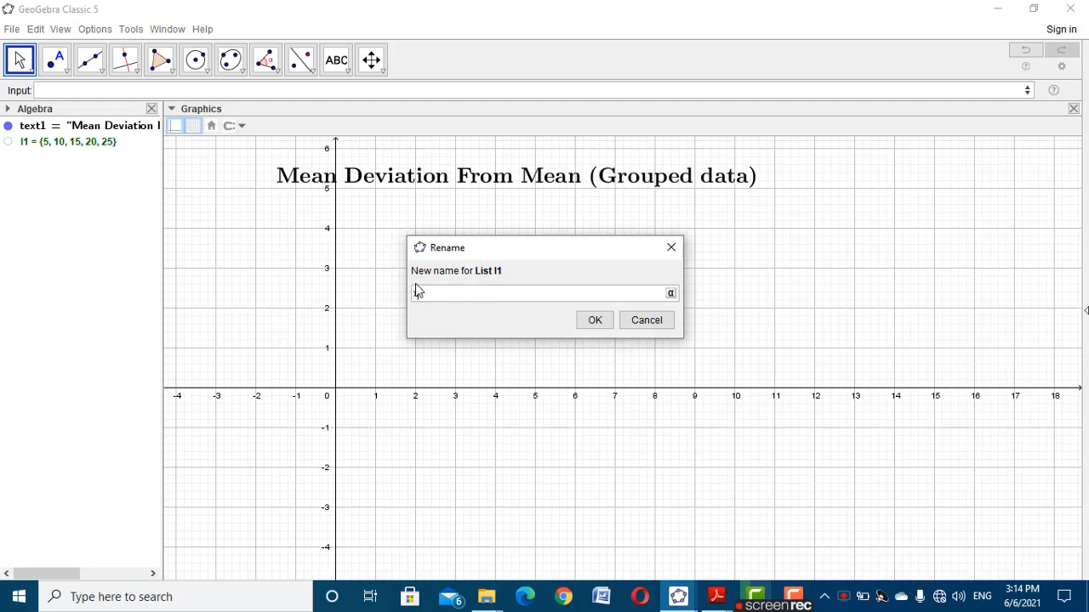
{"action": "type", "text": "x"}
{"action": "left_click", "coordinate": [600, 324]}
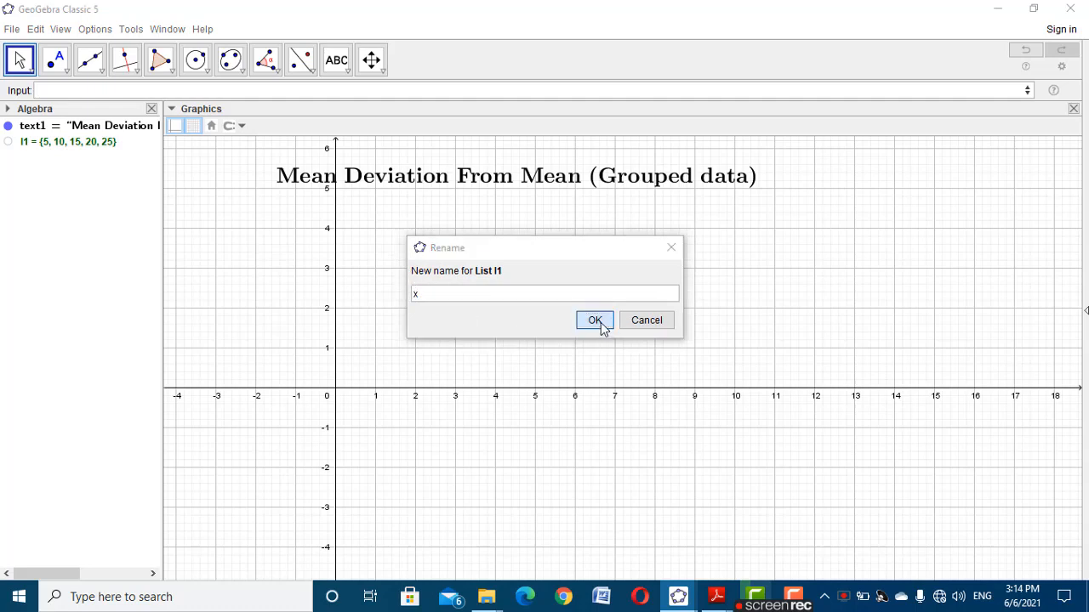
{"action": "left_click", "coordinate": [556, 319]}
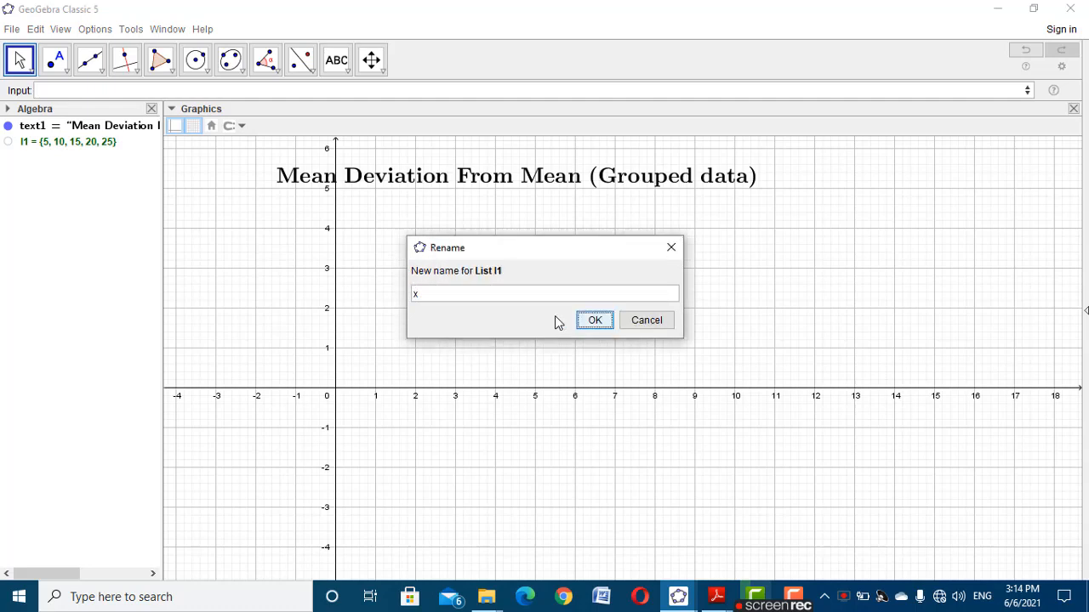
{"action": "left_click", "coordinate": [425, 291]}
{"action": "type", "text": "1"}
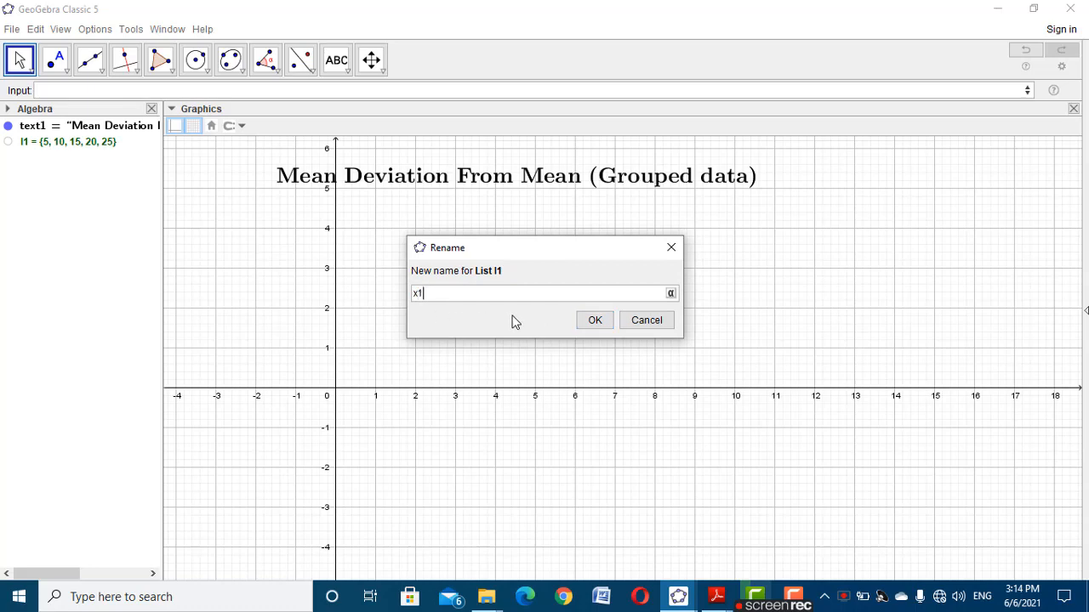
{"action": "left_click", "coordinate": [593, 320]}
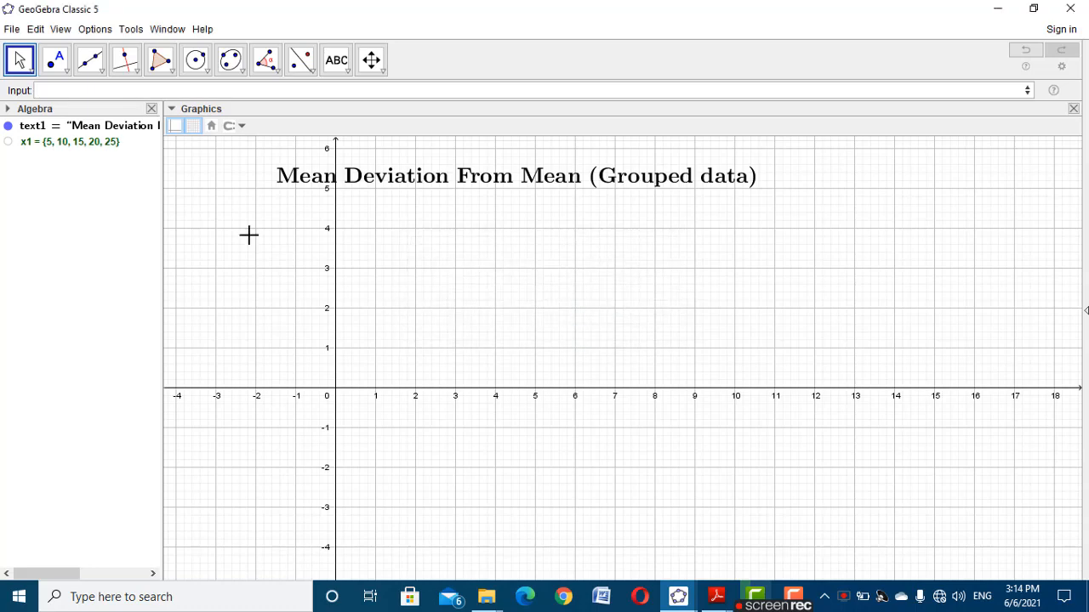
Add an input box captioned "data(x) =" linked to list x1 in the graphics view
{"action": "left_click", "coordinate": [18, 62]}
{"action": "left_click", "coordinate": [47, 96]}
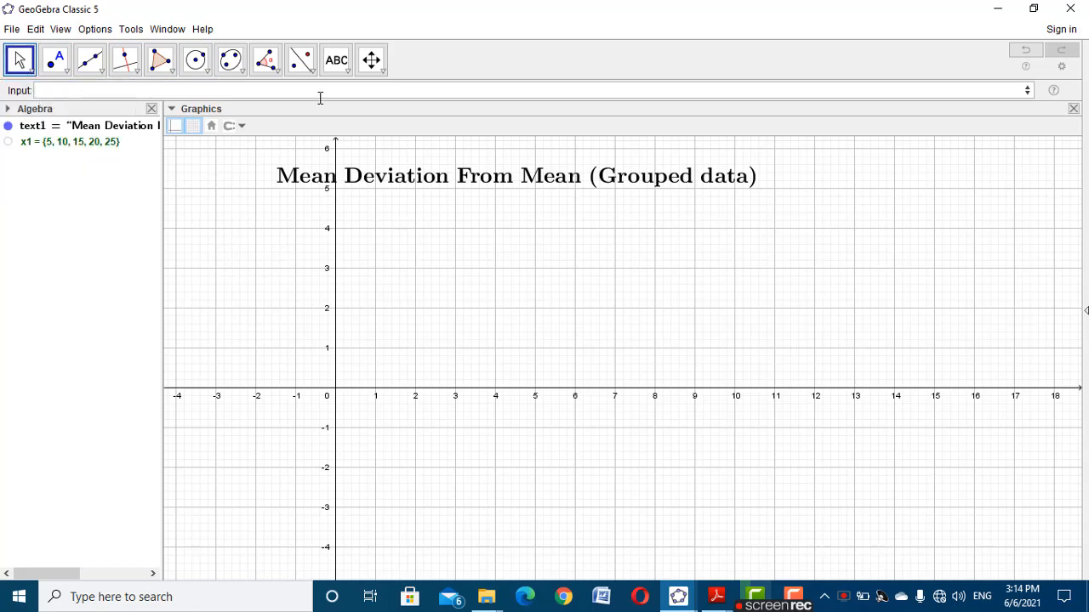
{"action": "left_click", "coordinate": [348, 74]}
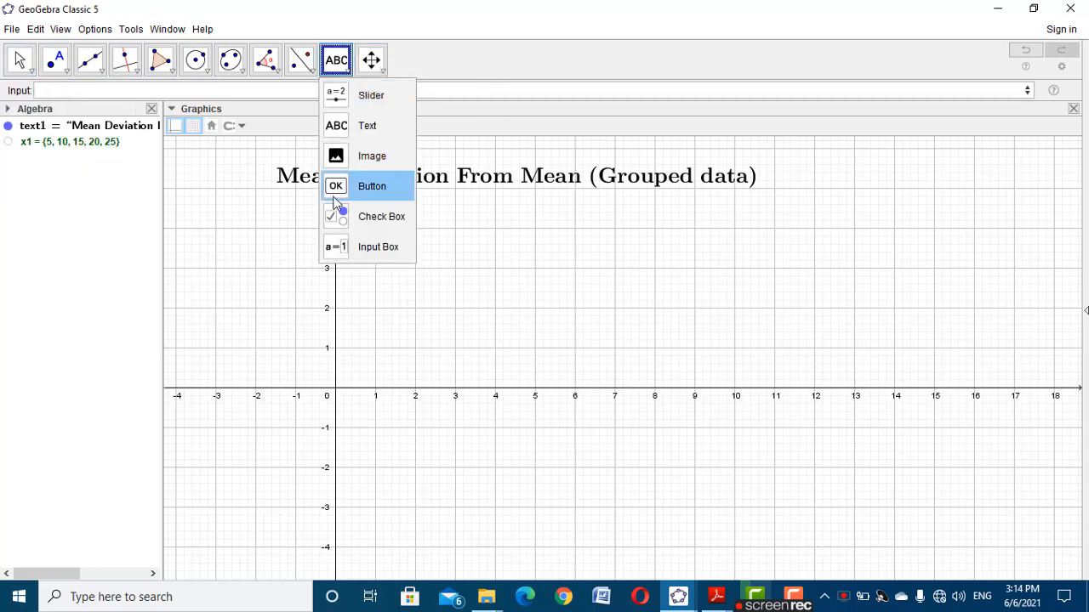
{"action": "left_click", "coordinate": [387, 248]}
{"action": "left_click", "coordinate": [389, 250]}
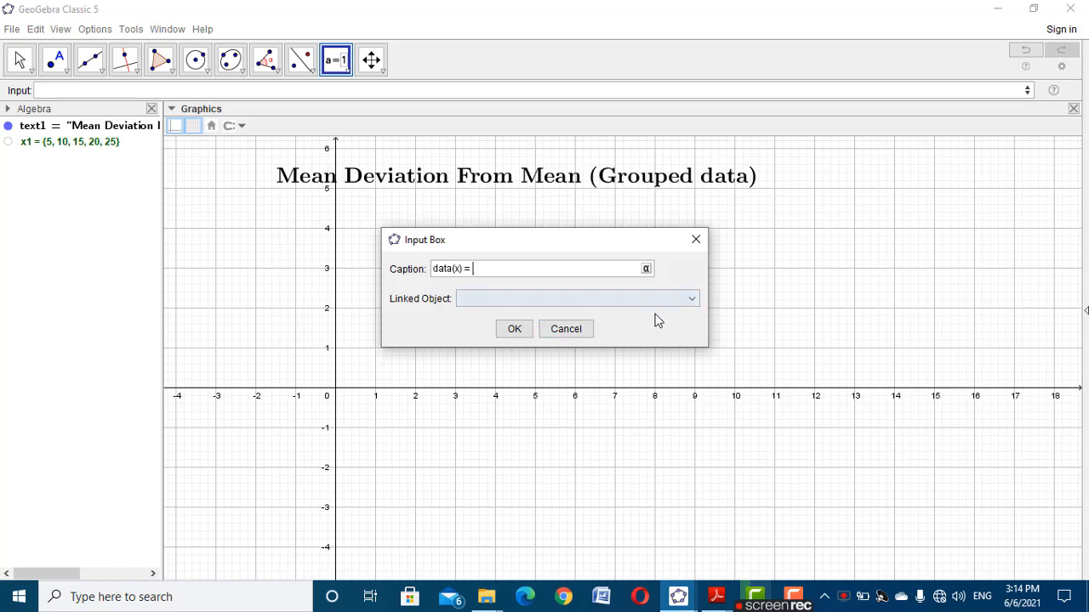
{"action": "left_click", "coordinate": [692, 299]}
{"action": "left_click", "coordinate": [642, 317]}
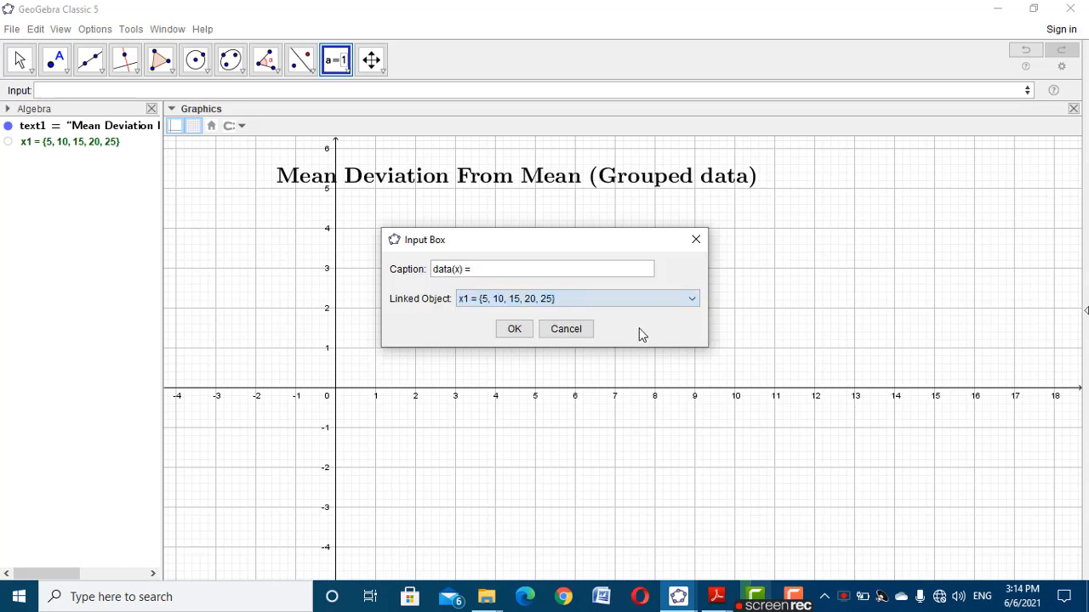
{"action": "left_click", "coordinate": [515, 330]}
{"action": "left_click", "coordinate": [18, 61]}
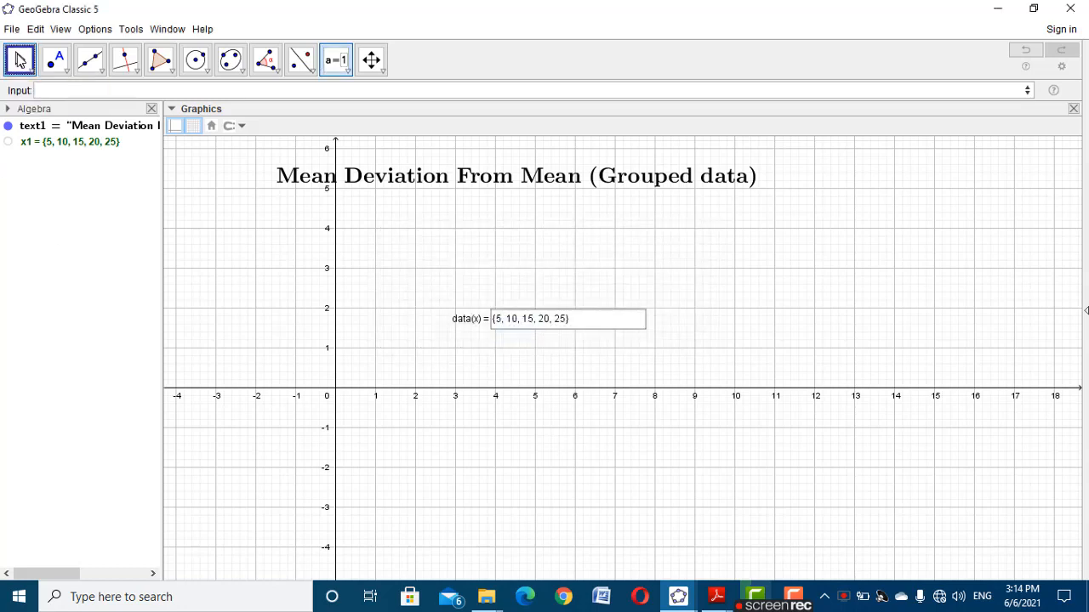
Set the data(x) input box's text size to Large and its box length to 15
{"action": "right_click", "coordinate": [472, 321]}
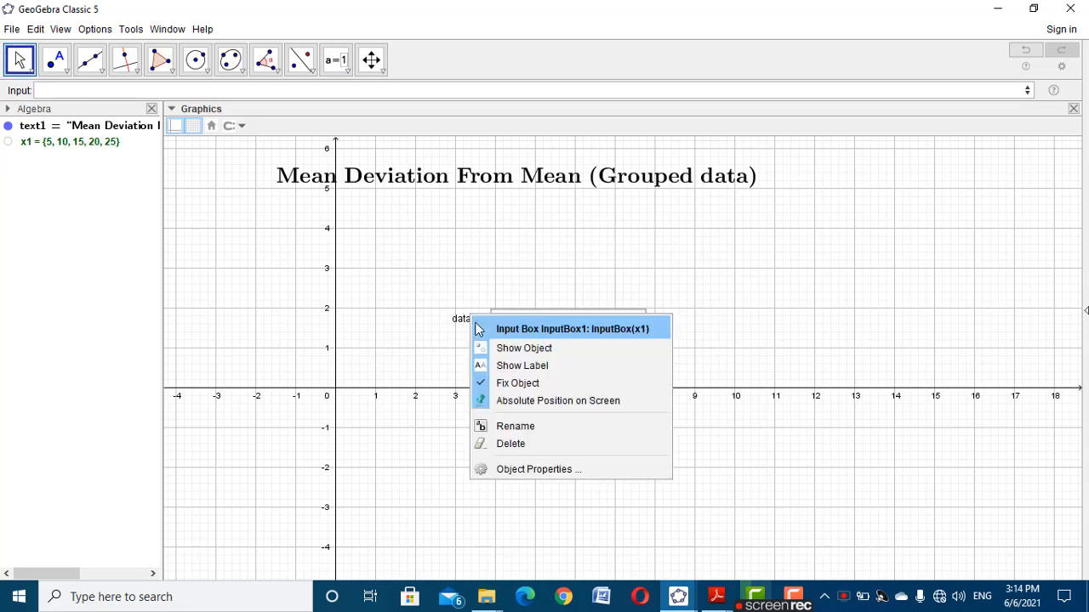
{"action": "left_click", "coordinate": [541, 471]}
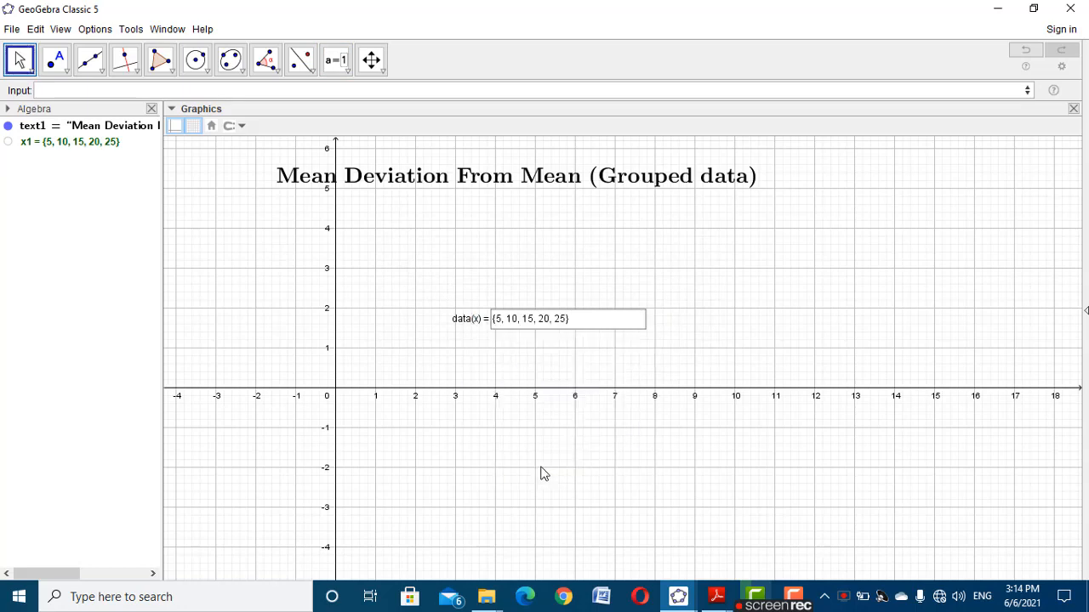
{"action": "left_click", "coordinate": [908, 167]}
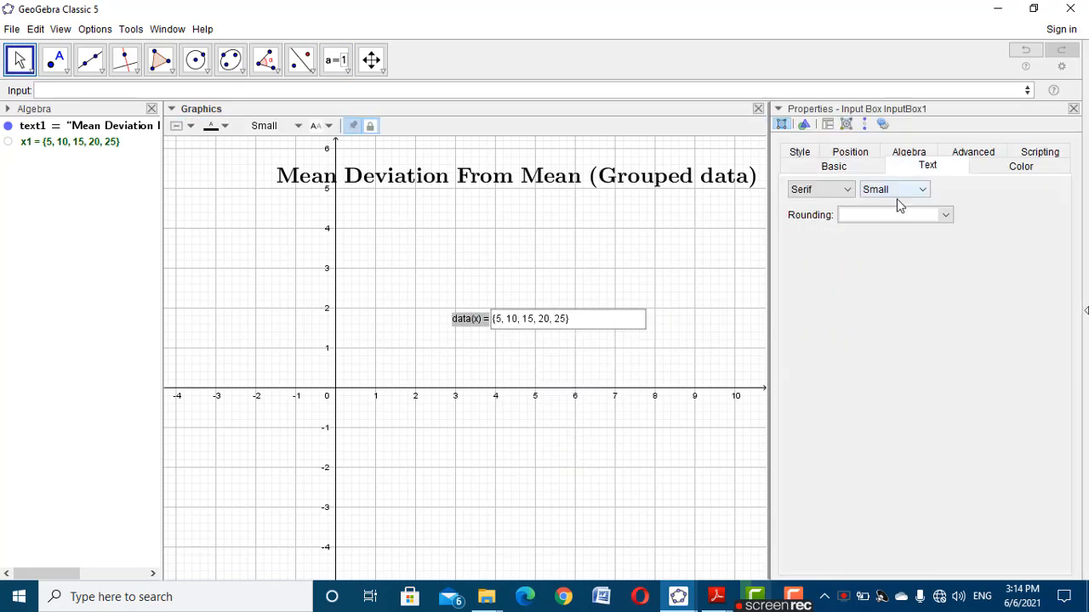
{"action": "left_click", "coordinate": [899, 191]}
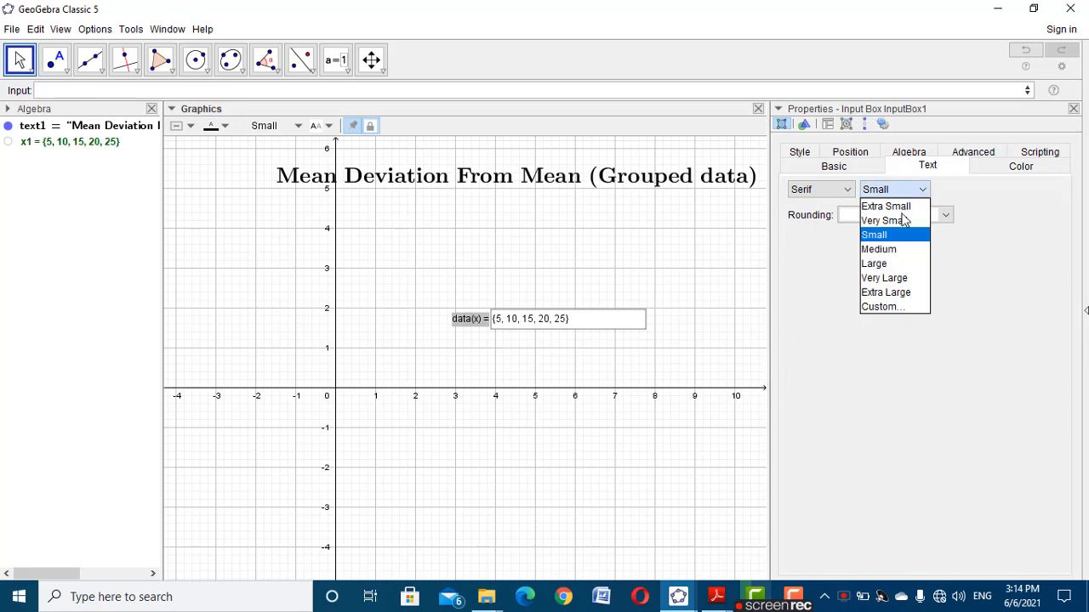
{"action": "left_click", "coordinate": [894, 264]}
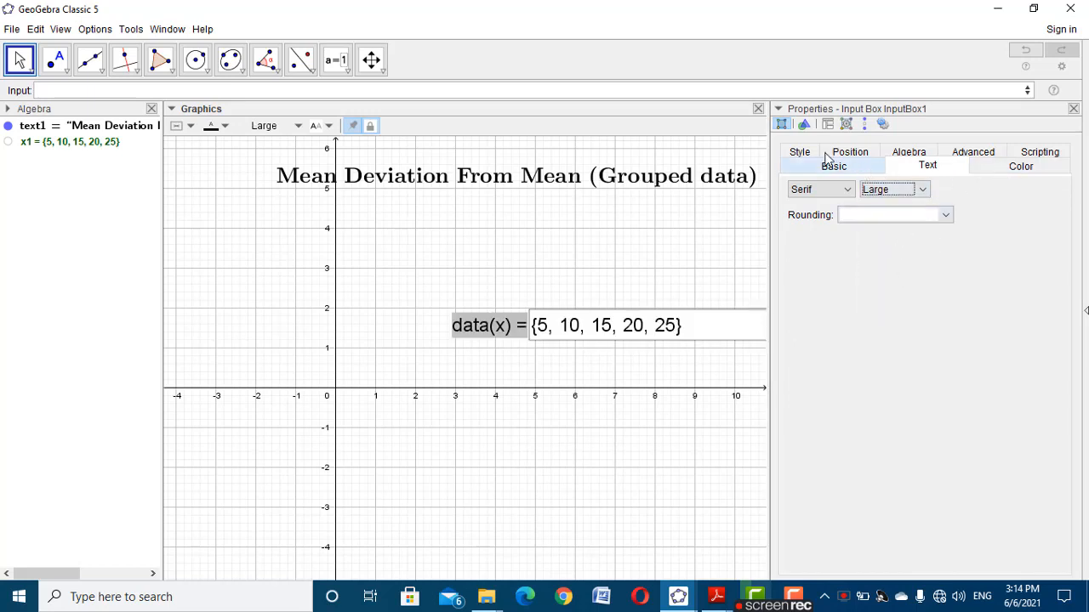
{"action": "left_click", "coordinate": [800, 153]}
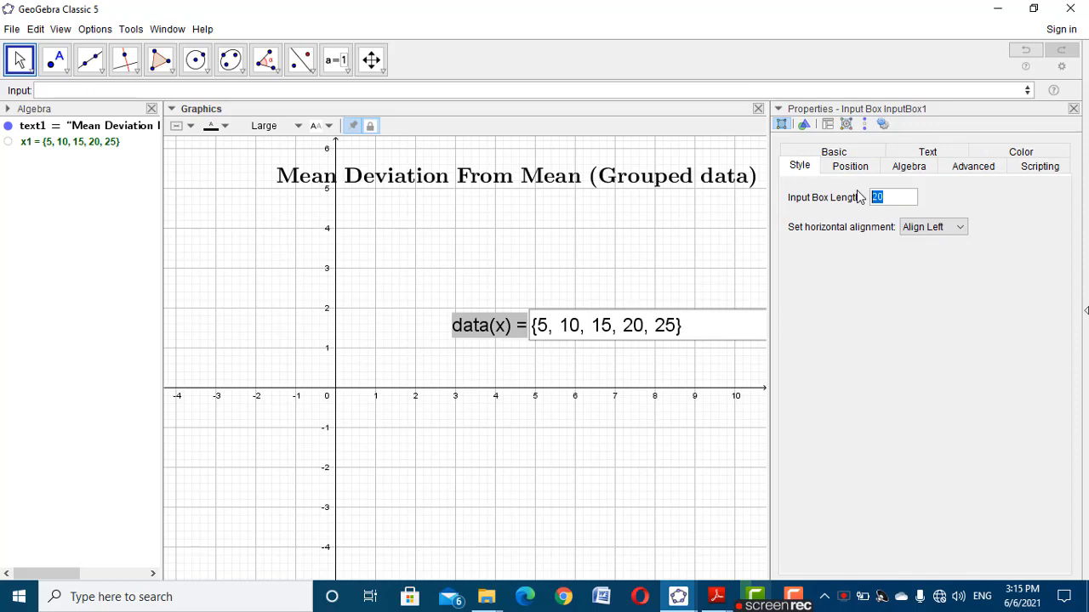
{"action": "type", "text": "15"}
{"action": "left_click", "coordinate": [1073, 109]}
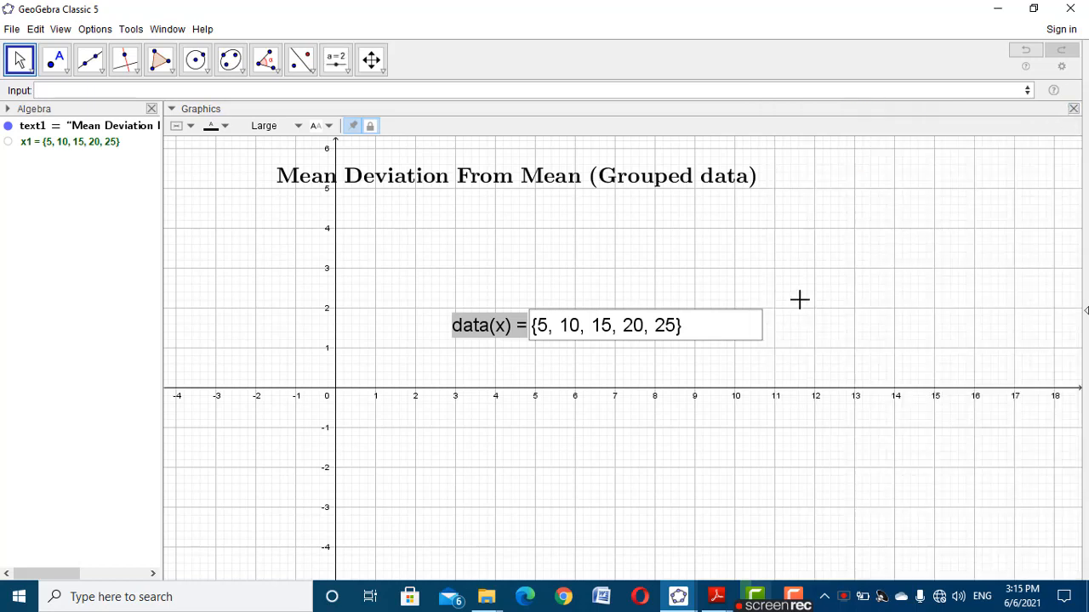
Unfix the data(x) input box and move it just below the title, at about y = 4
{"action": "right_click", "coordinate": [506, 343]}
{"action": "left_click", "coordinate": [515, 405]}
{"action": "left_click_drag", "start_coordinate": [512, 345], "coordinate": [268, 212]}
{"action": "left_click", "coordinate": [456, 313]}
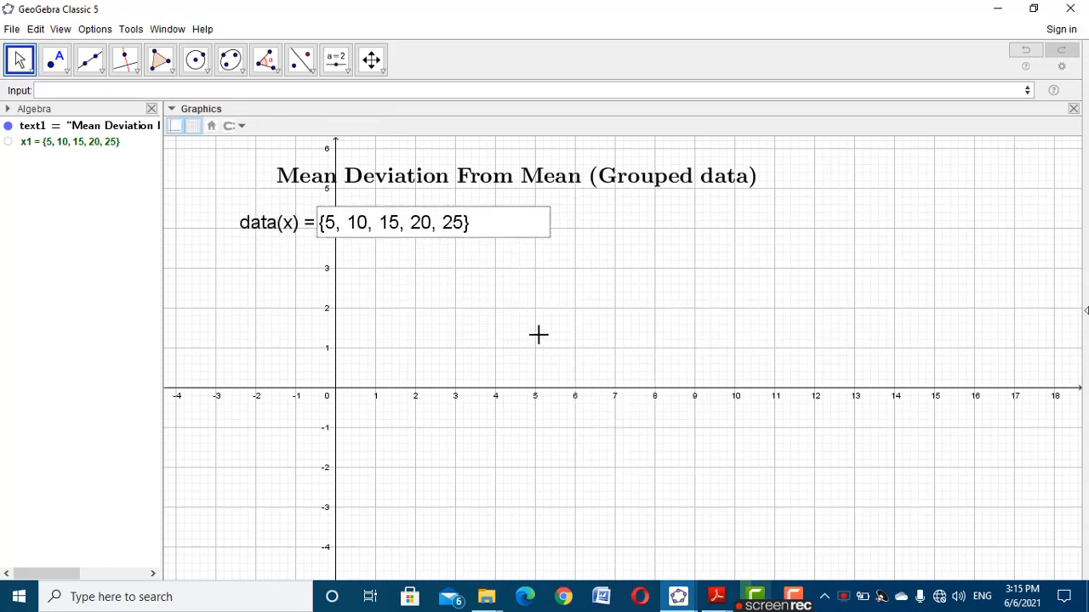
Create the frequency list f1 with the values {7,4,6,3,5}
{"action": "left_click", "coordinate": [134, 86]}
{"action": "type", "text": "f1:{"}
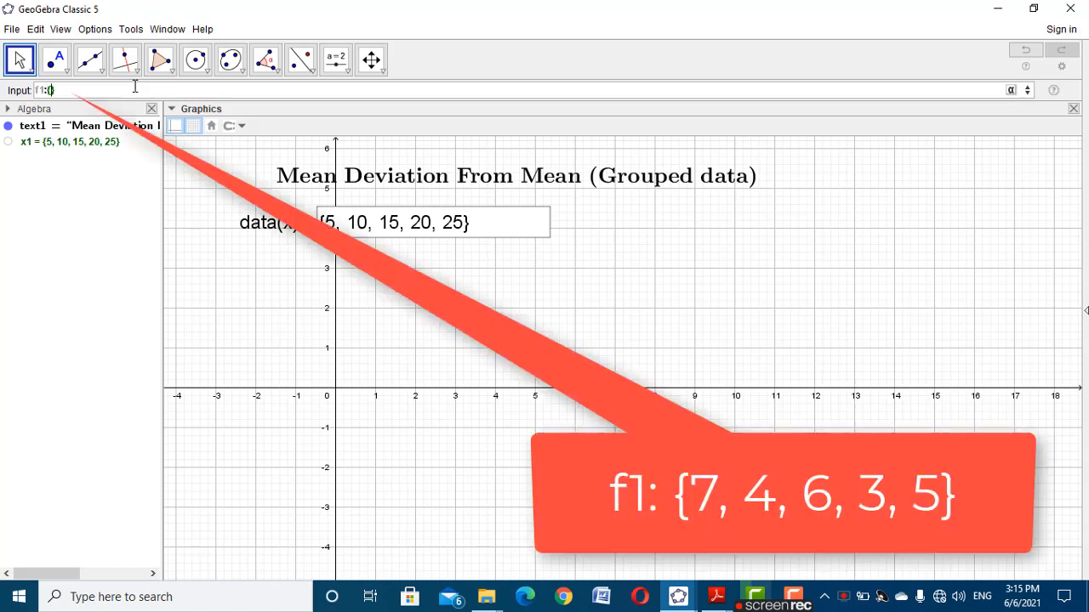
{"action": "type", "text": "7,4,6,3,5"}
{"action": "key", "text": "Return"}
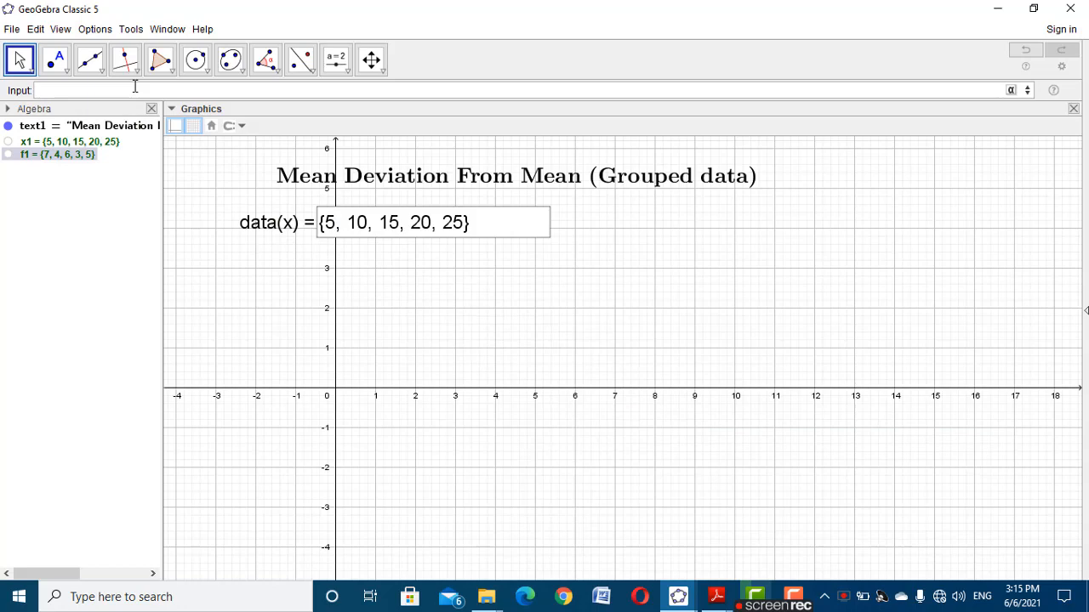
Add an input box captioned "Frequencies(f) =" linked to list f1 in the graphics view
{"action": "left_click", "coordinate": [338, 70]}
{"action": "left_click", "coordinate": [366, 247]}
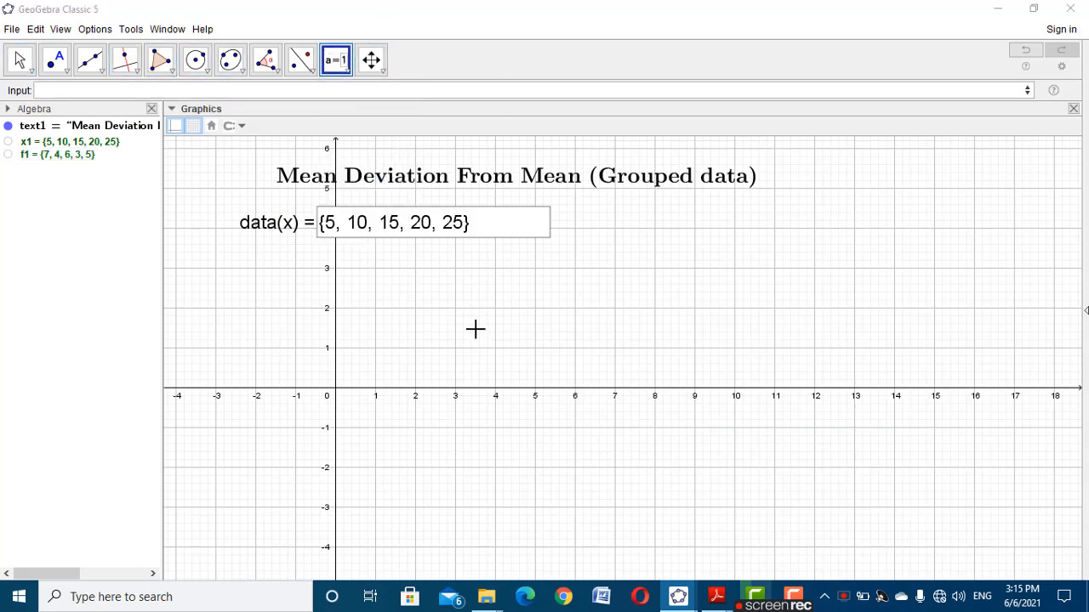
{"action": "left_click", "coordinate": [473, 329]}
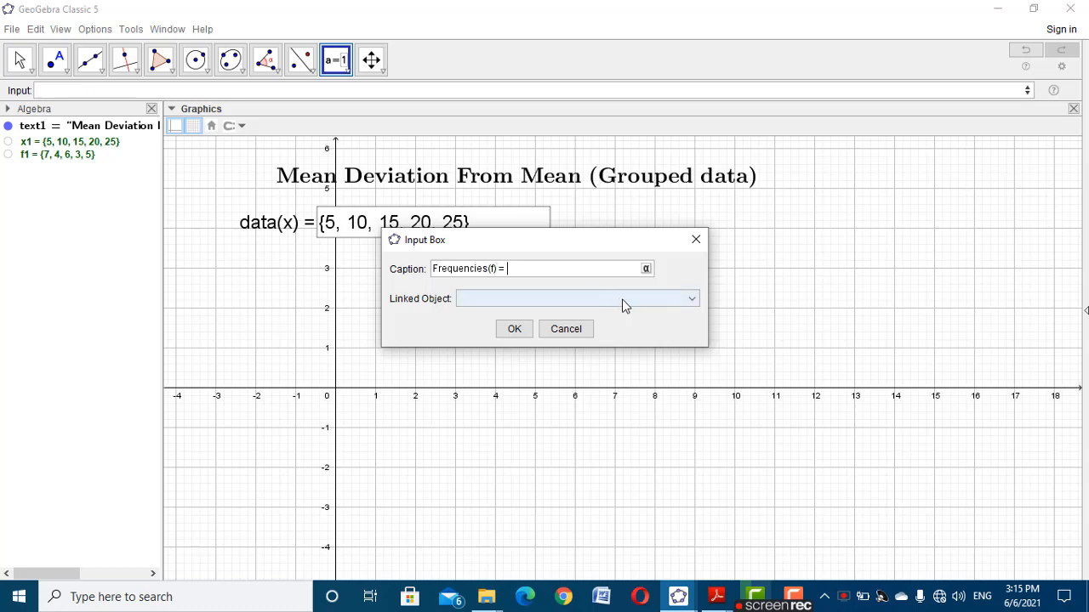
{"action": "left_click", "coordinate": [691, 299]}
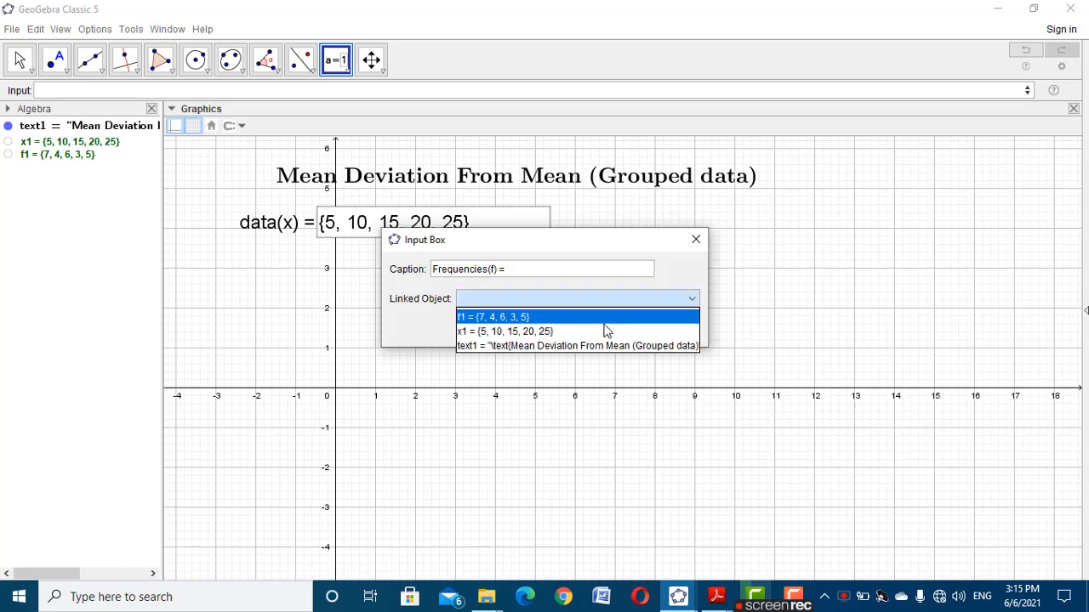
{"action": "left_click", "coordinate": [597, 318]}
{"action": "left_click", "coordinate": [513, 331]}
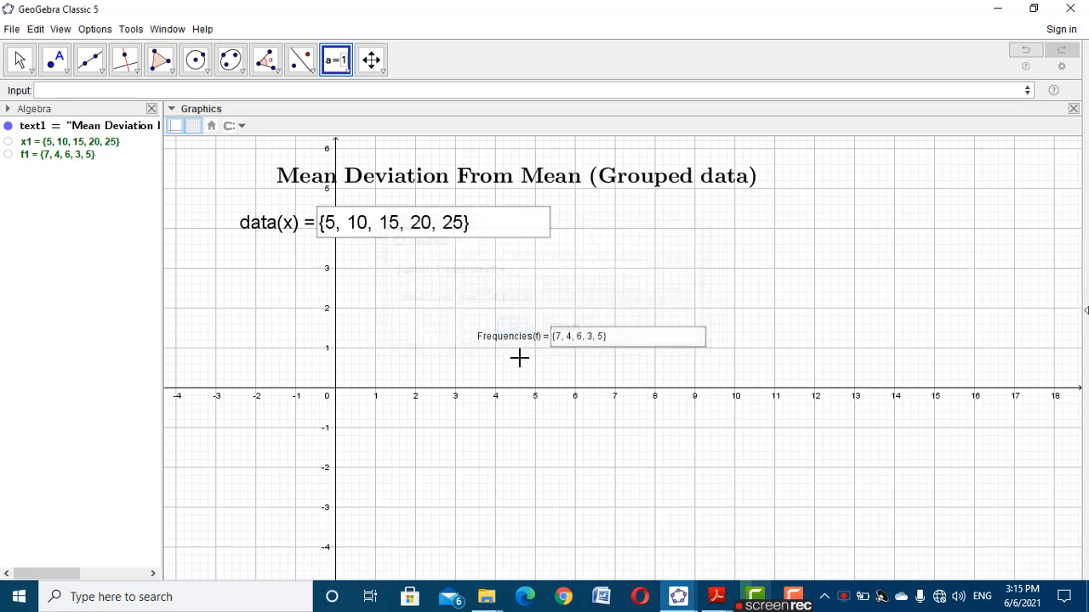
{"action": "left_click", "coordinate": [19, 59]}
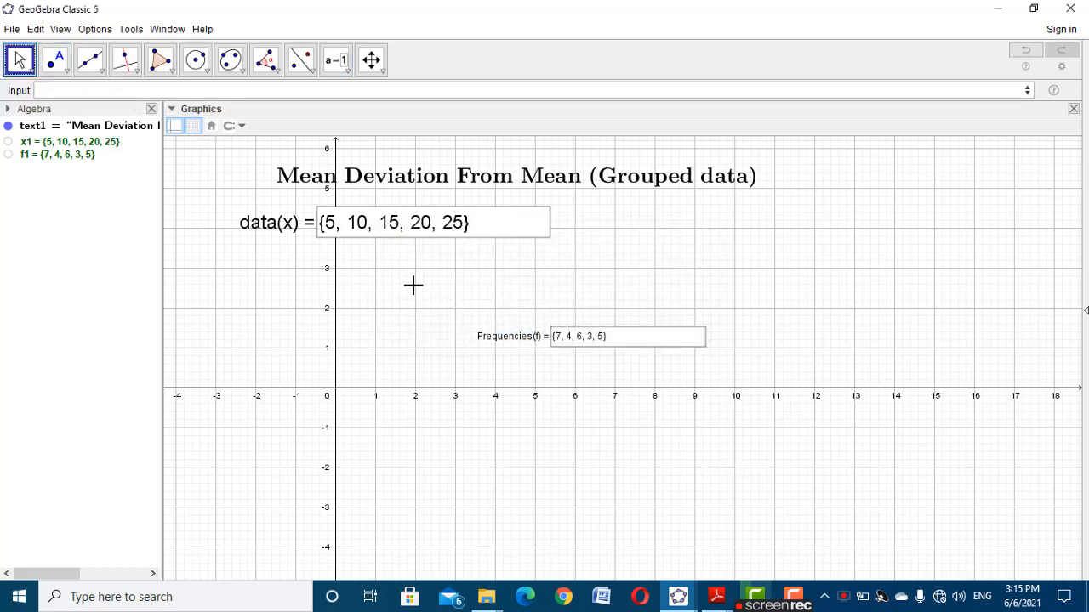
Set the Frequencies(f) input box's text size to Large and its box length to 15
{"action": "left_click", "coordinate": [512, 337]}
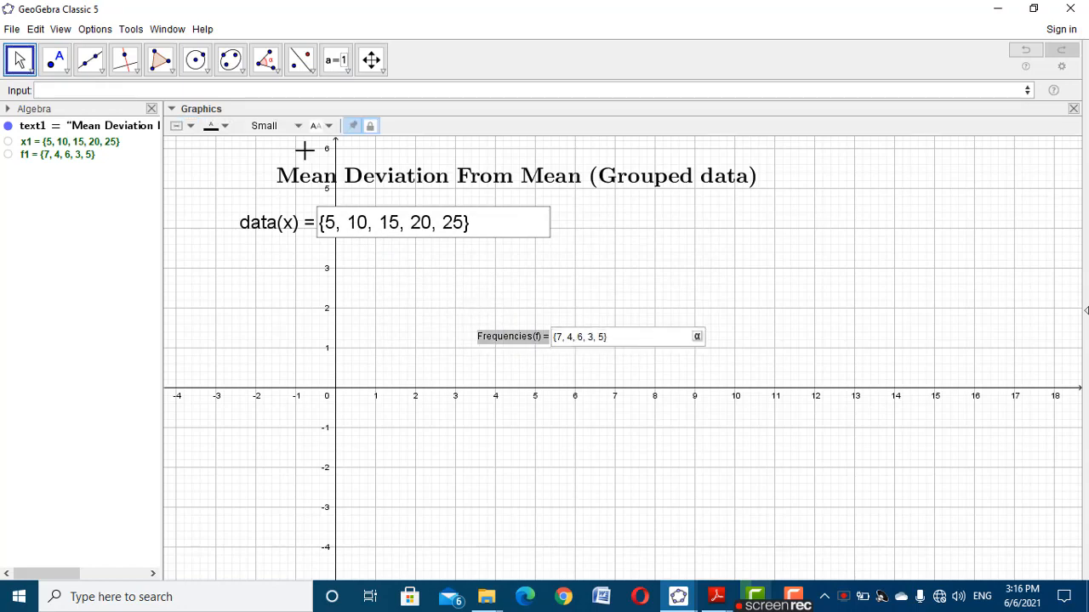
{"action": "left_click", "coordinate": [290, 126]}
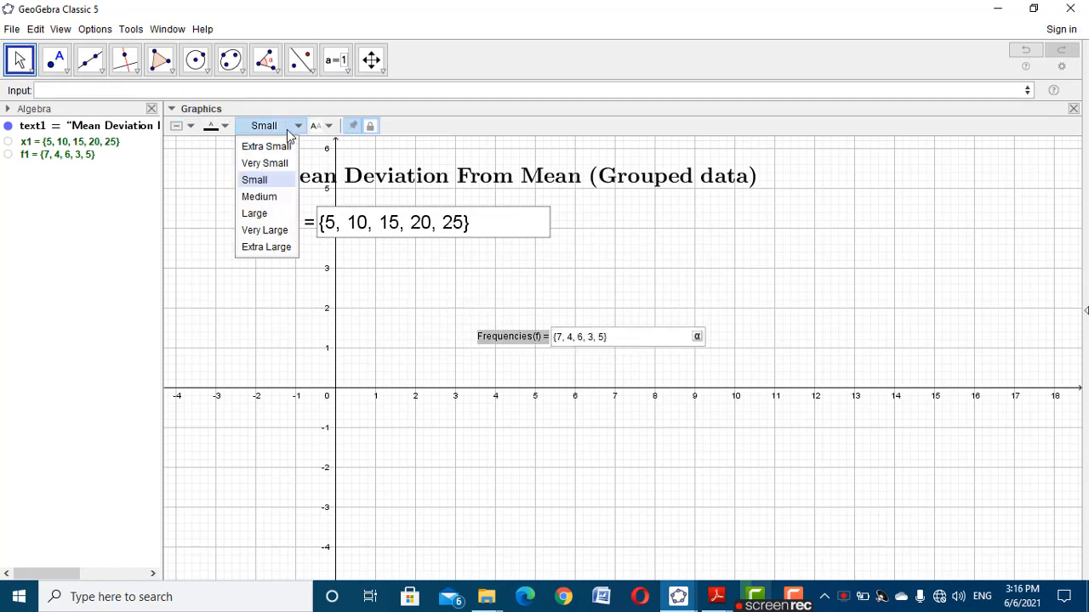
{"action": "left_click", "coordinate": [254, 213]}
{"action": "right_click", "coordinate": [565, 338]}
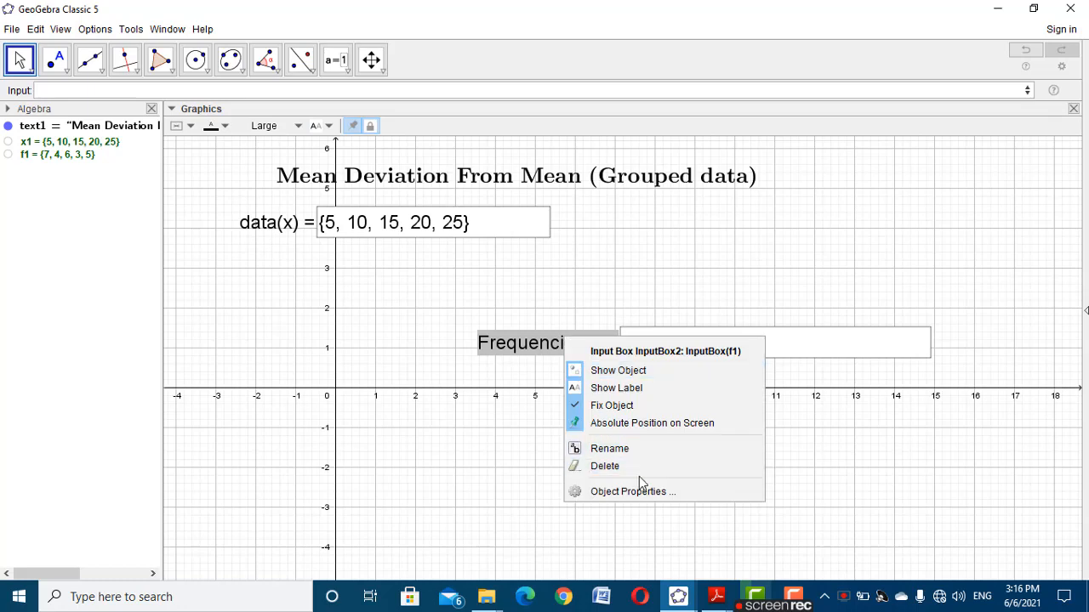
{"action": "left_click", "coordinate": [629, 492]}
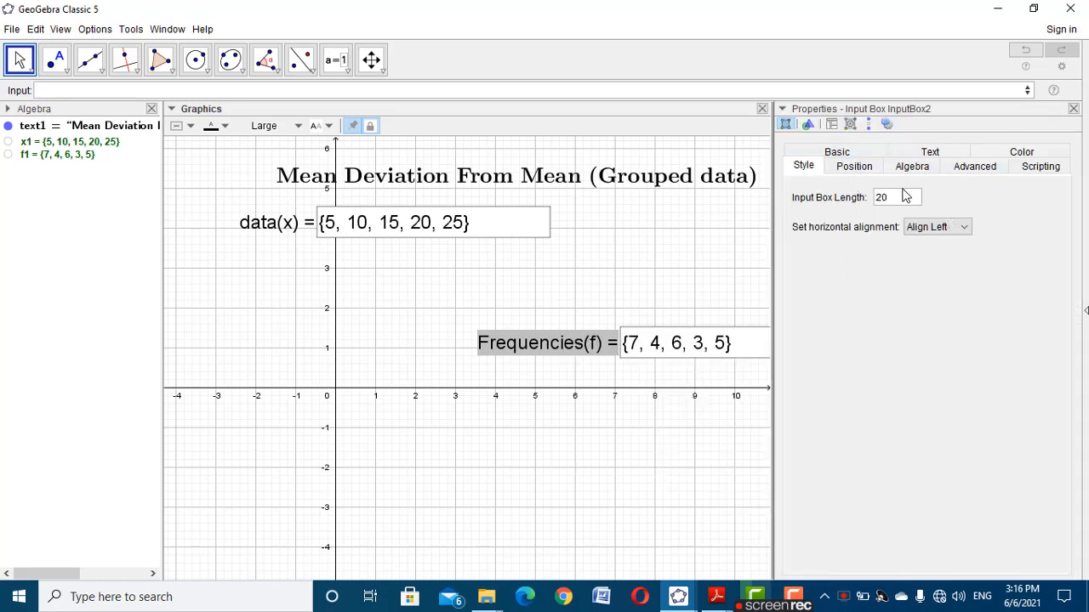
{"action": "left_click_drag", "start_coordinate": [901, 197], "coordinate": [868, 199]}
{"action": "type", "text": "15"}
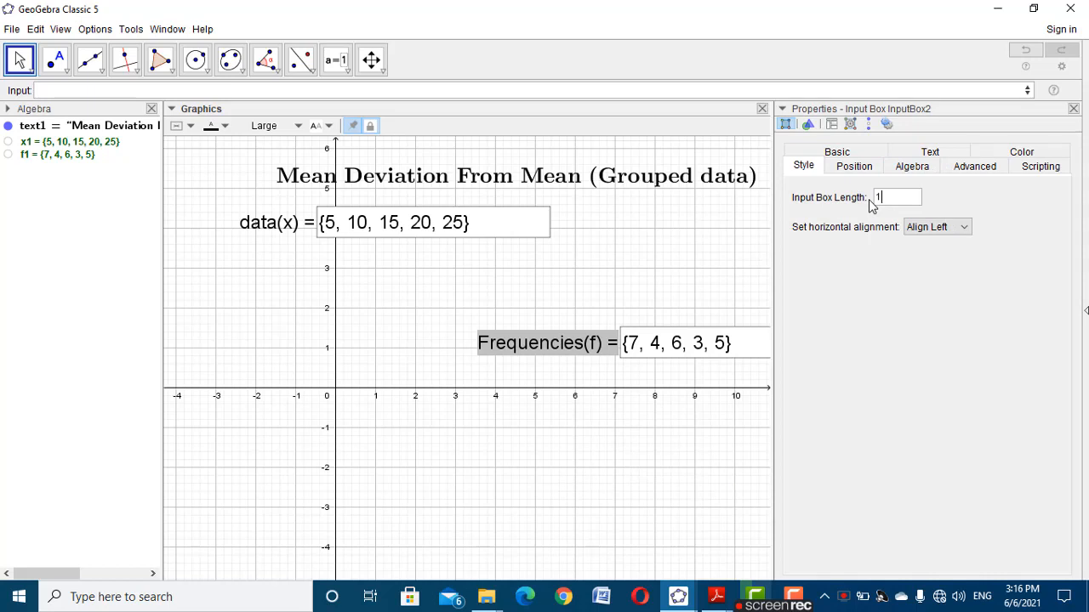
{"action": "left_click", "coordinate": [1073, 109]}
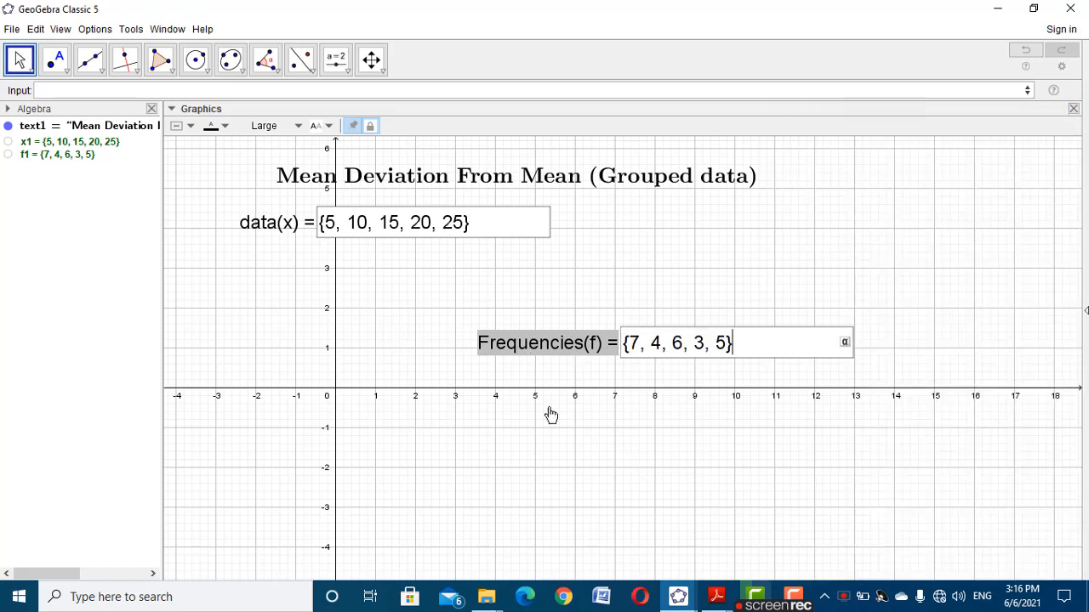
Unfix the Frequencies(f) input box and align it directly beneath the data(x) box, at about y = 3
{"action": "left_click", "coordinate": [542, 362]}
{"action": "right_click", "coordinate": [542, 360]}
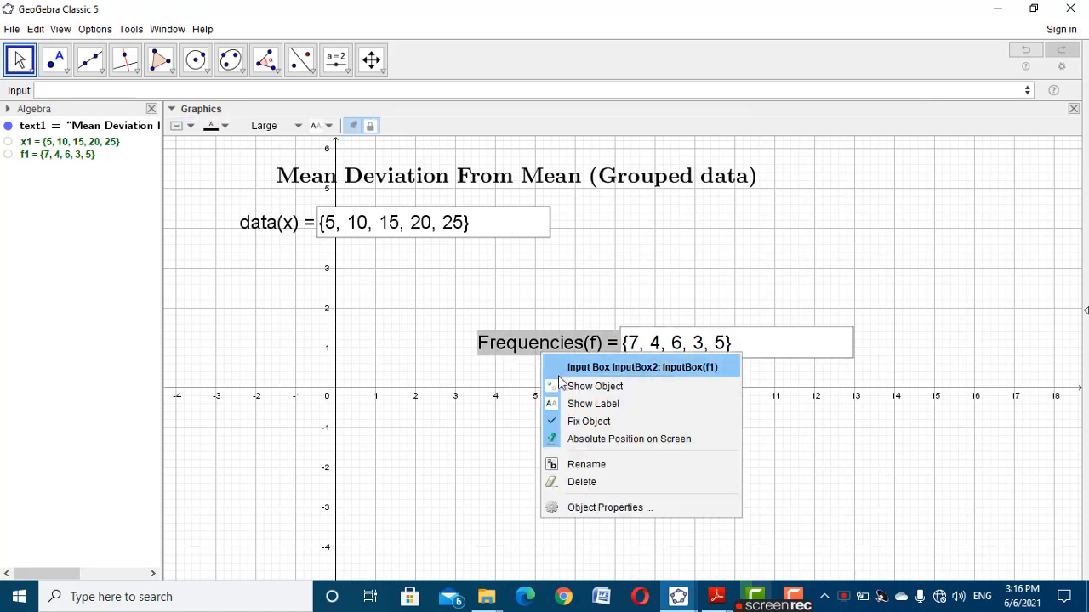
{"action": "left_click", "coordinate": [593, 422]}
{"action": "left_click_drag", "start_coordinate": [561, 350], "coordinate": [275, 277]}
{"action": "left_click", "coordinate": [451, 316]}
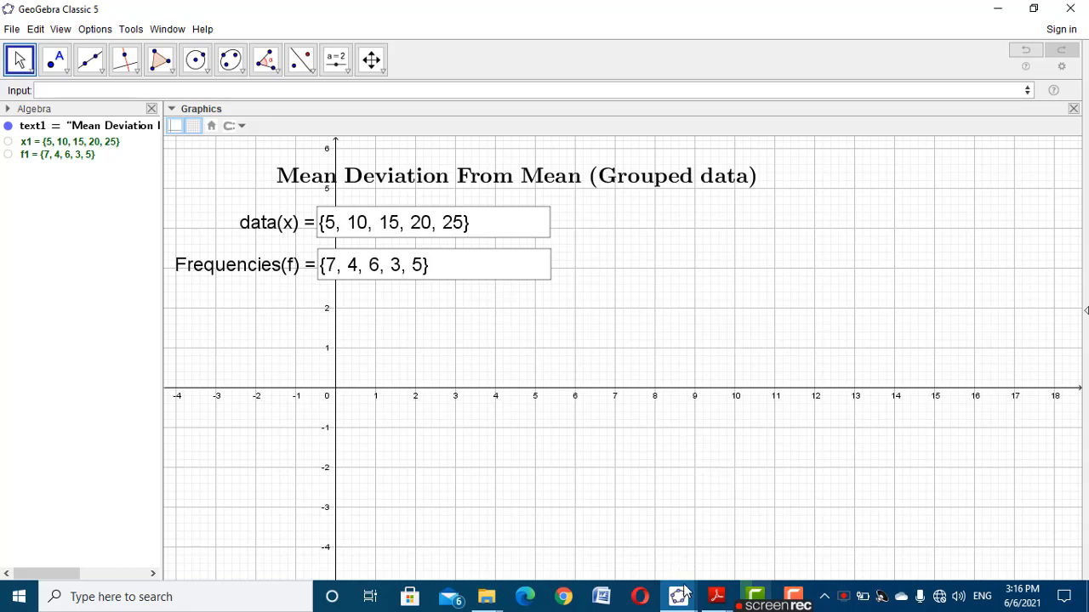
Check the column layout of the table in the finished mean deviation applet, and return to the new construction
{"action": "mouse_move", "coordinate": [681, 593]}
{"action": "left_click", "coordinate": [618, 517]}
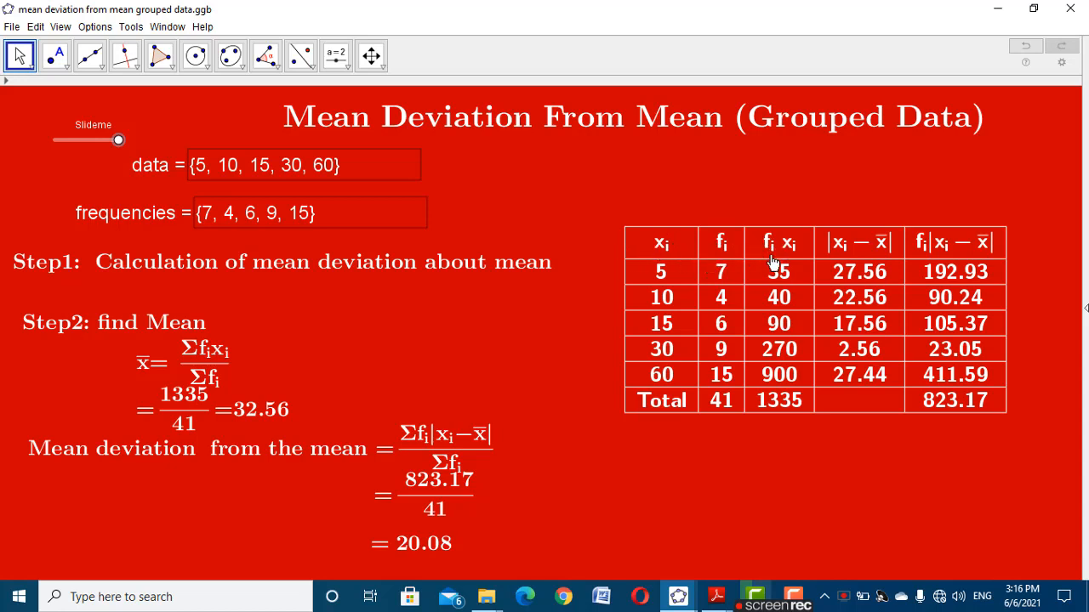
{"action": "left_click", "coordinate": [678, 598]}
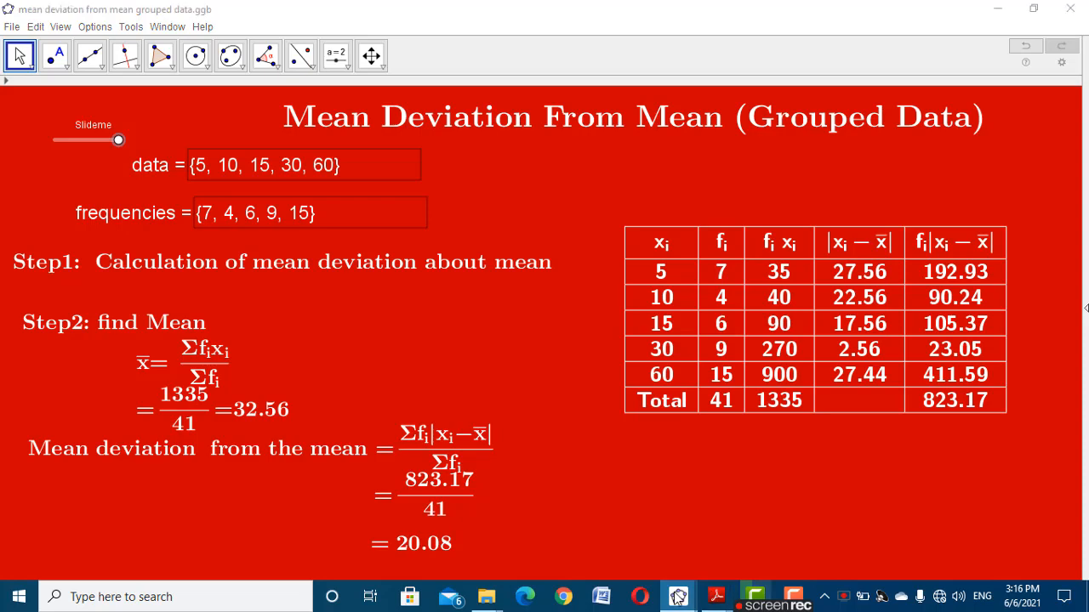
{"action": "left_click", "coordinate": [741, 503]}
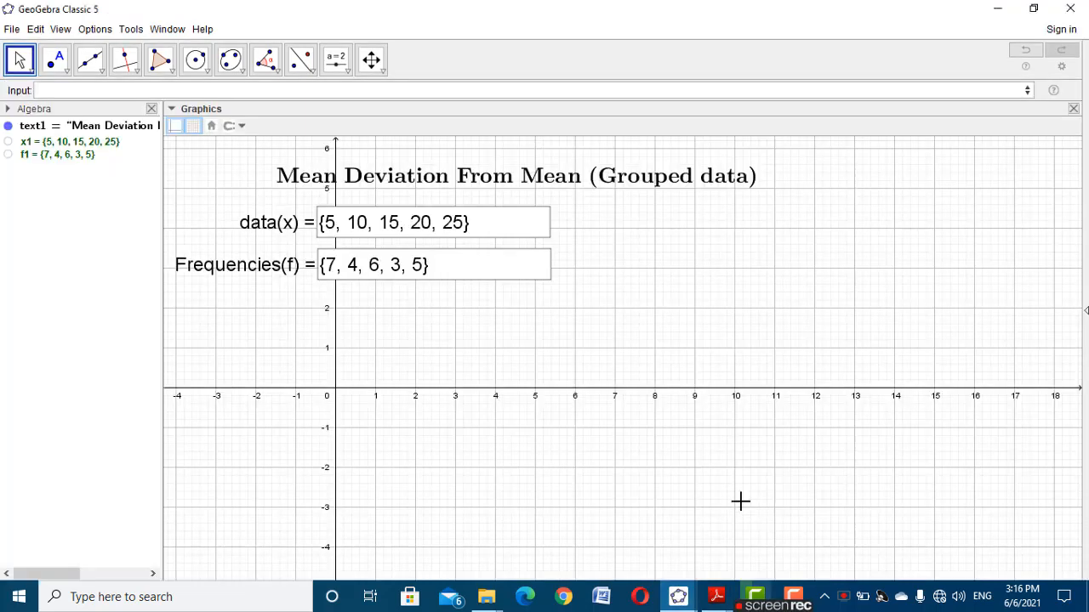
Create a list of the products x1*f1
{"action": "left_click", "coordinate": [78, 91]}
{"action": "type", "text": "x1"}
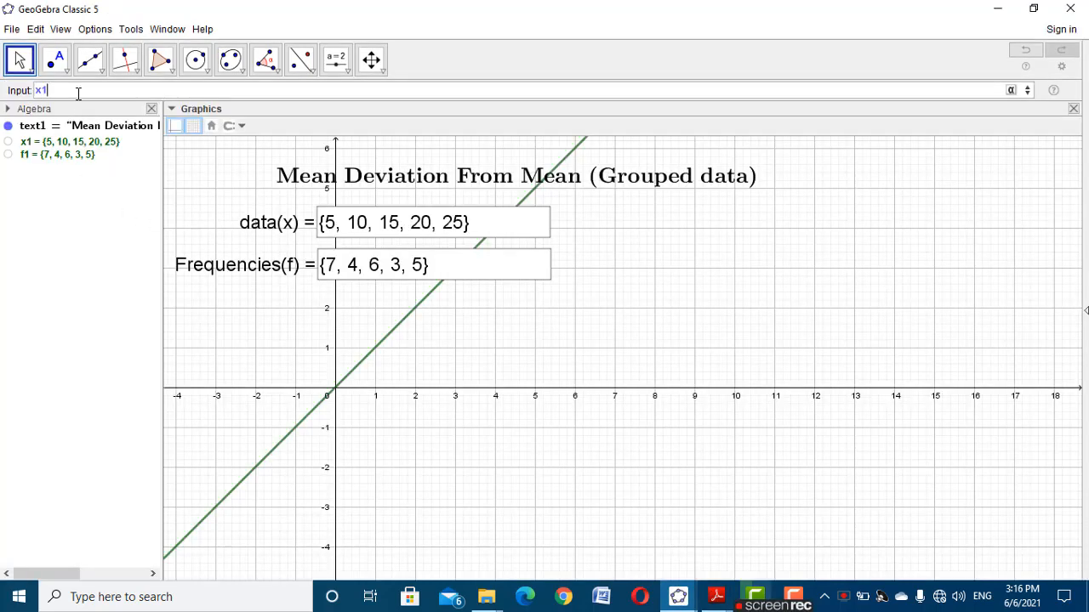
{"action": "type", "text": "*"}
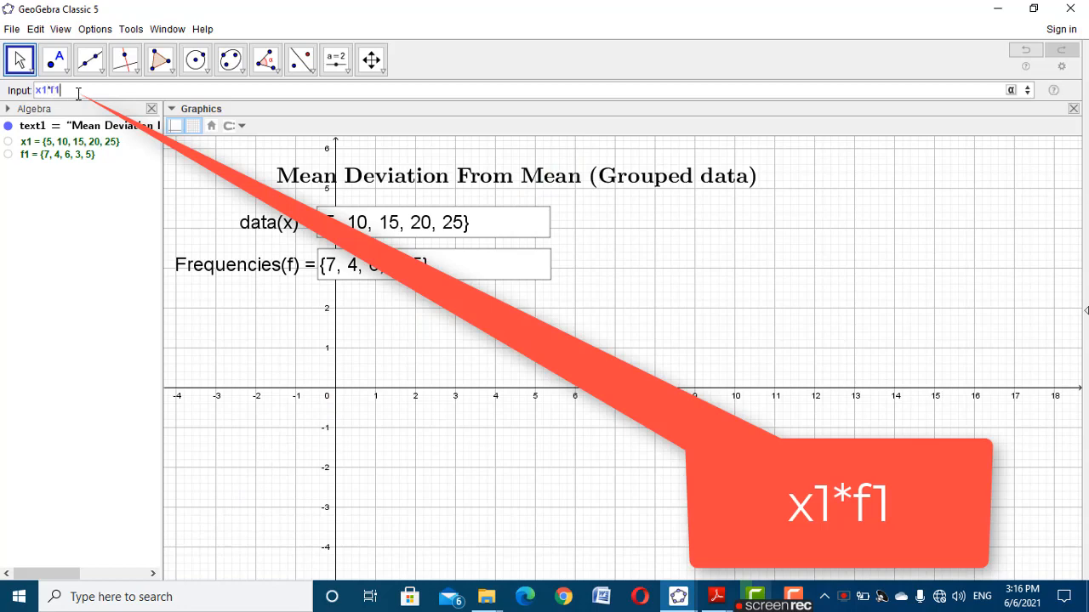
{"action": "key", "text": "Return"}
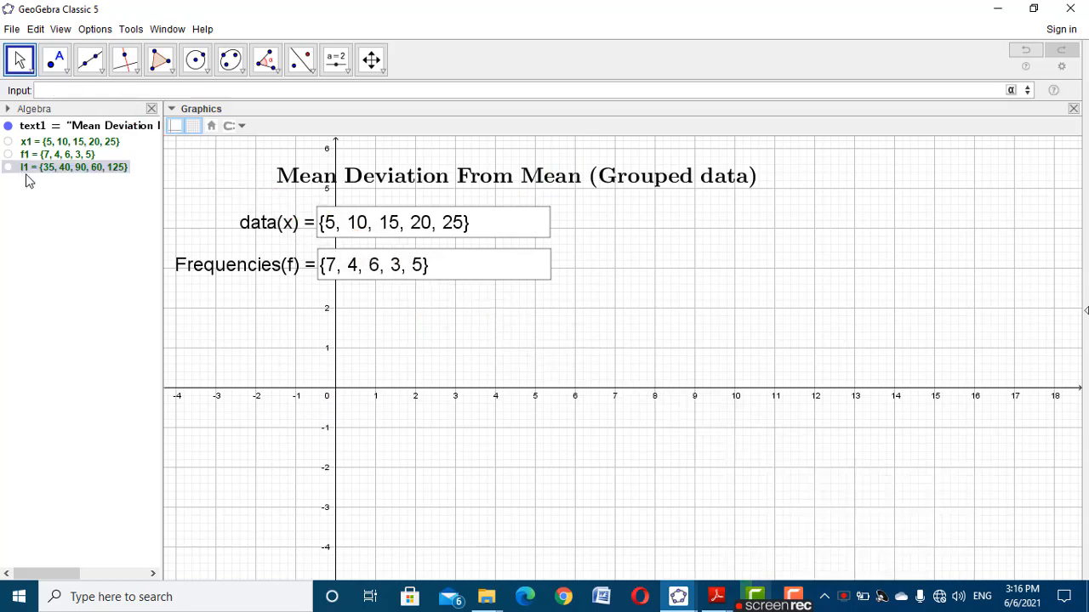
Rename the list of x1*f1 products as xf
{"action": "right_click", "coordinate": [41, 171]}
{"action": "left_click", "coordinate": [60, 210]}
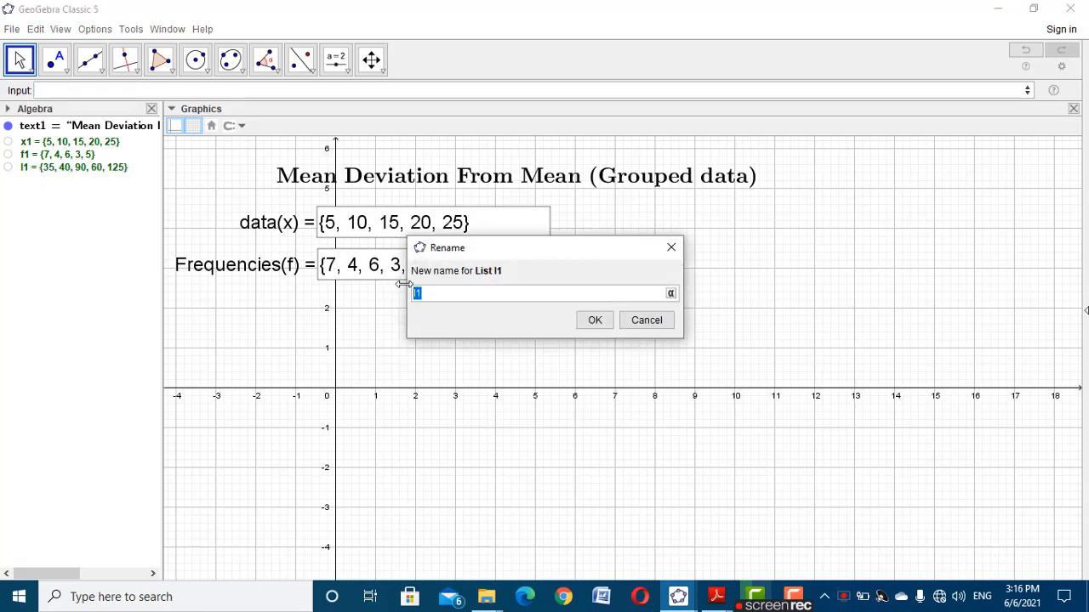
{"action": "type", "text": "d"}
{"action": "key", "text": "BackSpace"}
{"action": "type", "text": "xf"}
{"action": "left_click", "coordinate": [595, 320]}
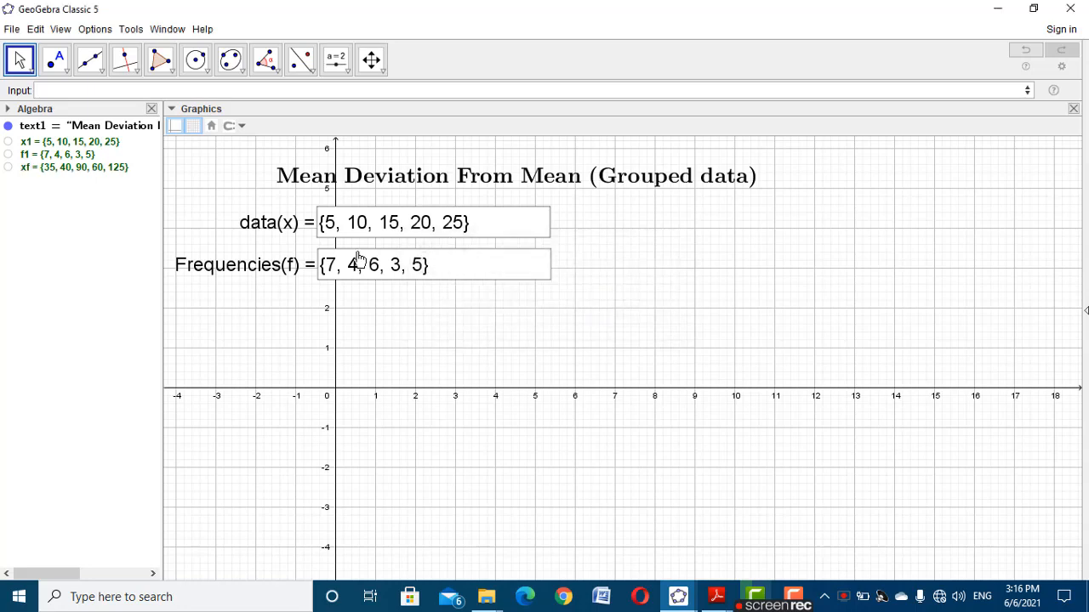
{"action": "left_click", "coordinate": [58, 170]}
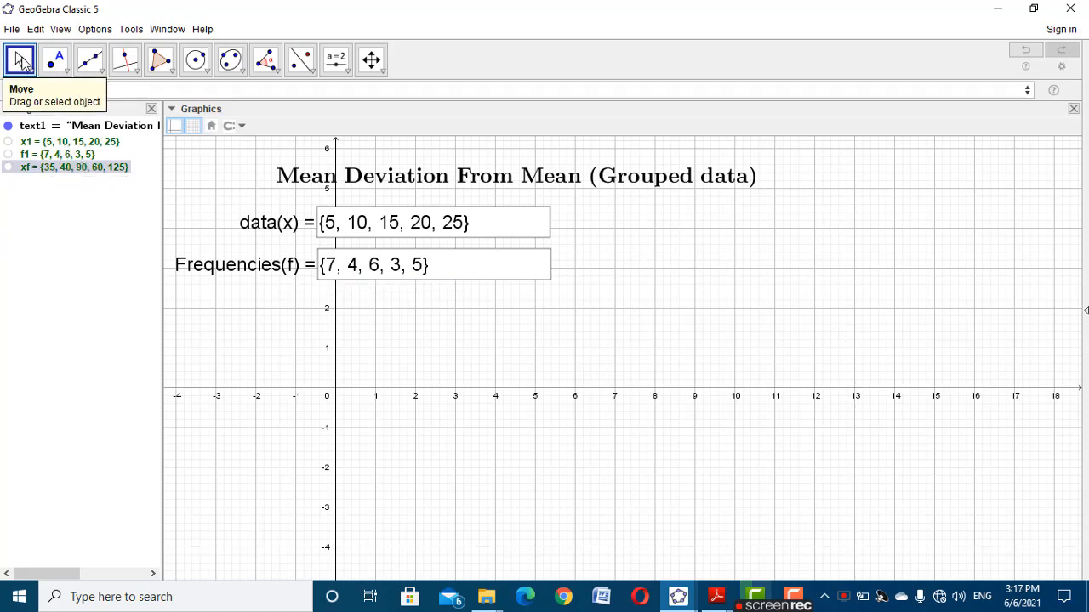
Check the column after the products in the finished mean deviation applet's table, and return to the new construction
{"action": "left_click", "coordinate": [664, 587]}
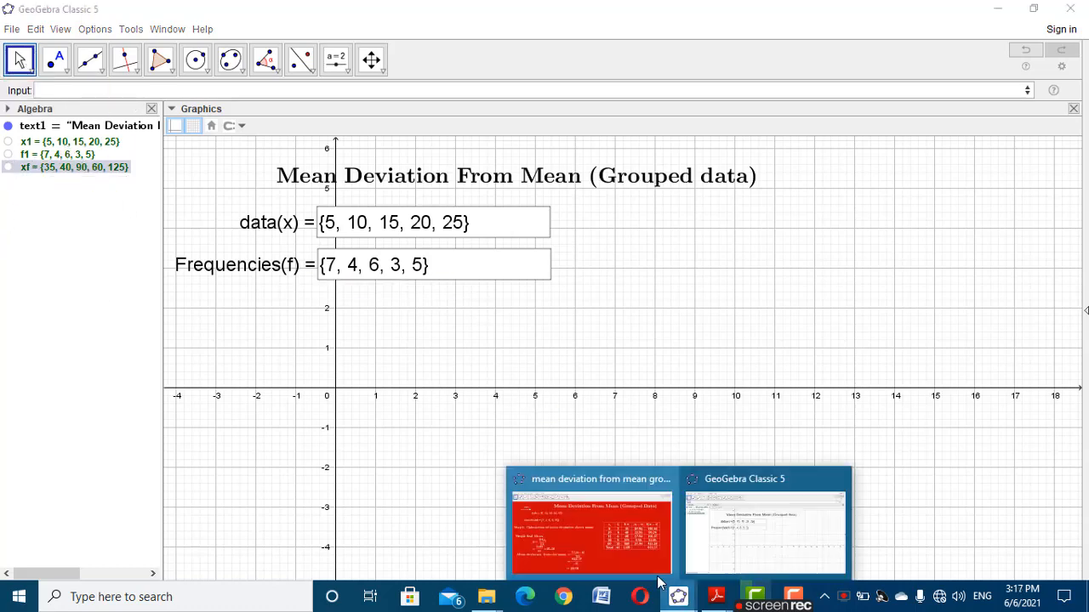
{"action": "left_click", "coordinate": [655, 528]}
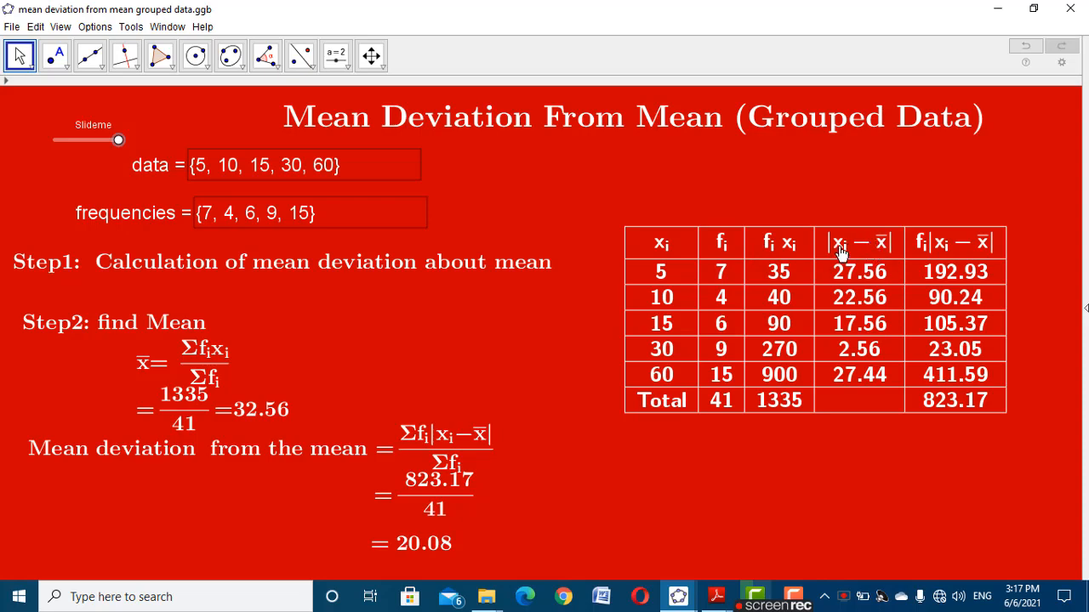
{"action": "left_click", "coordinate": [680, 598]}
{"action": "left_click", "coordinate": [732, 538]}
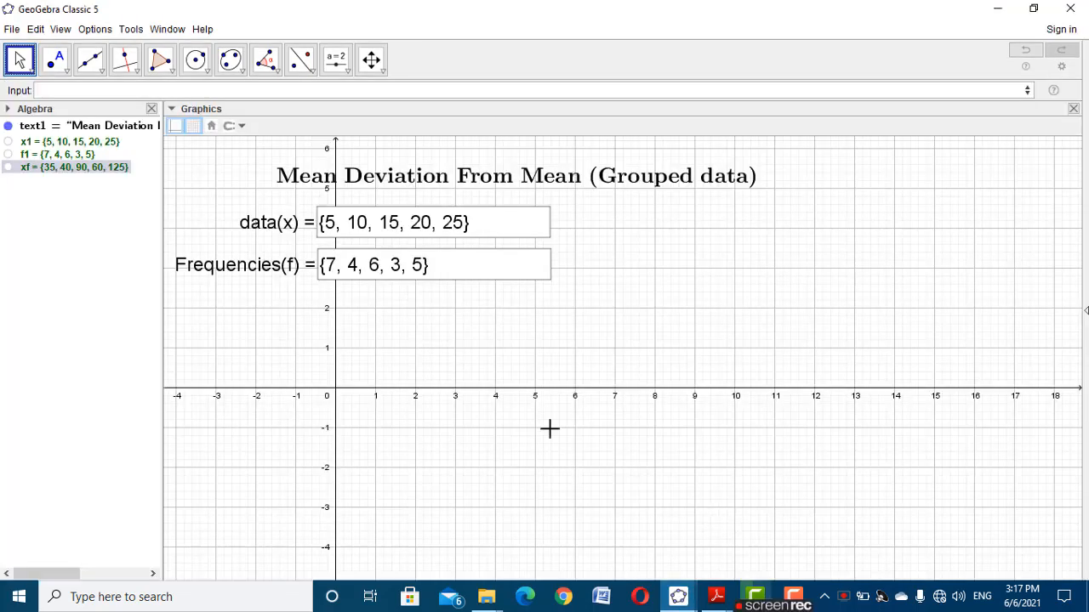
Calculate the mean of the grouped data with mean(x1, f1), using x1 as the numbers and f1 as the frequencies
{"action": "left_click", "coordinate": [291, 88]}
{"action": "type", "text": "mean"}
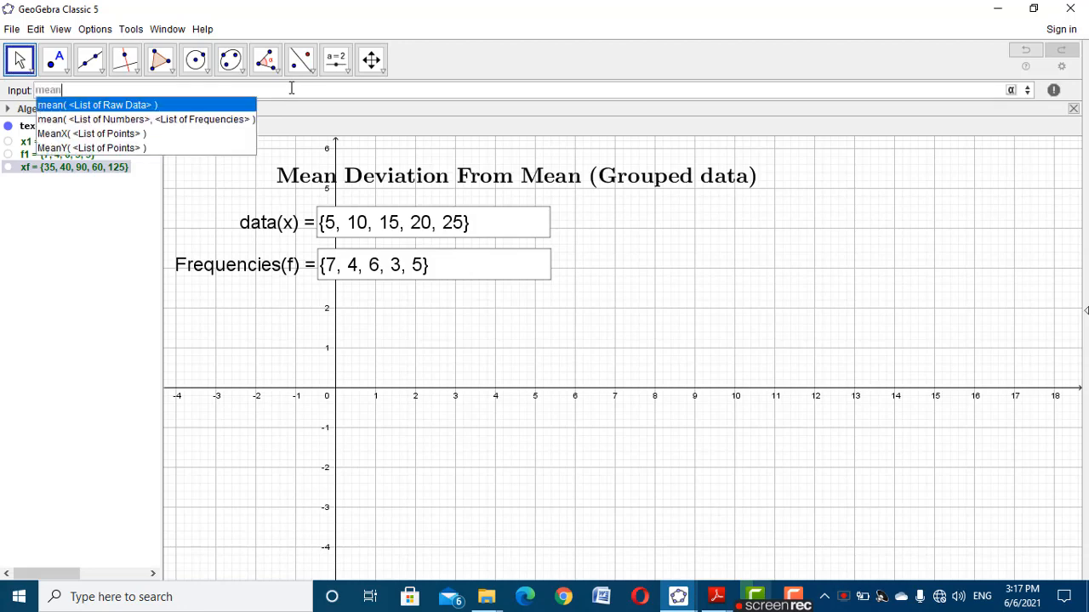
{"action": "left_click", "coordinate": [207, 120]}
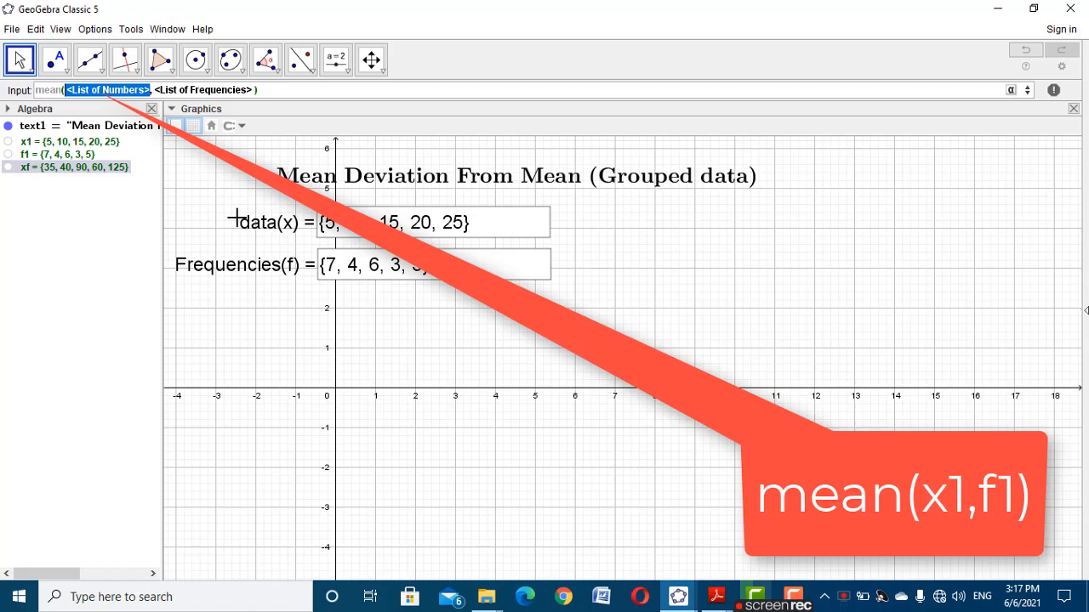
{"action": "left_click", "coordinate": [112, 141]}
{"action": "type", "text": ","}
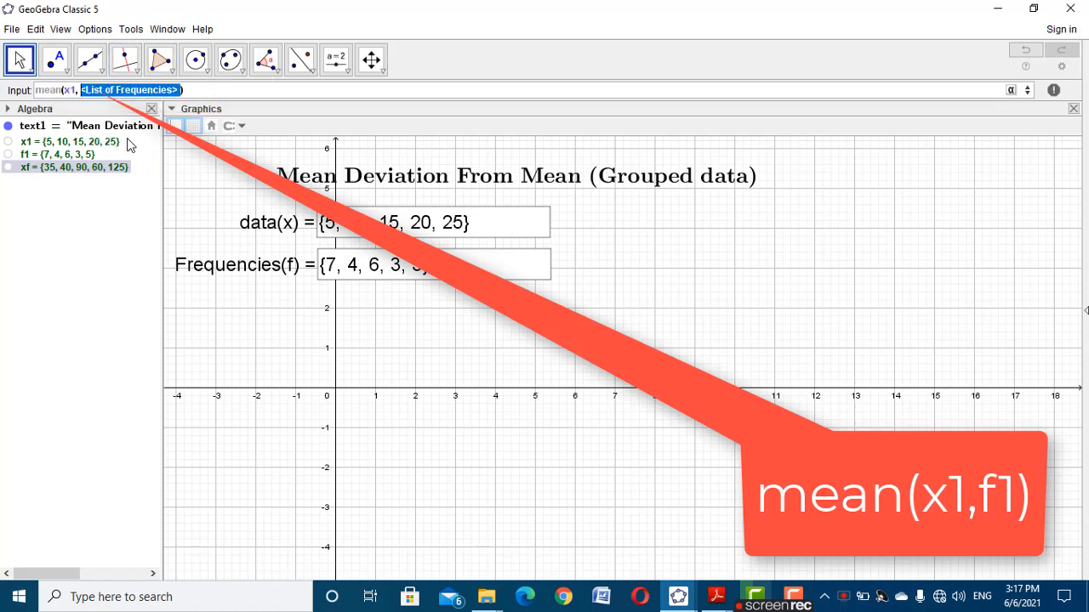
{"action": "type", "text": "f1"}
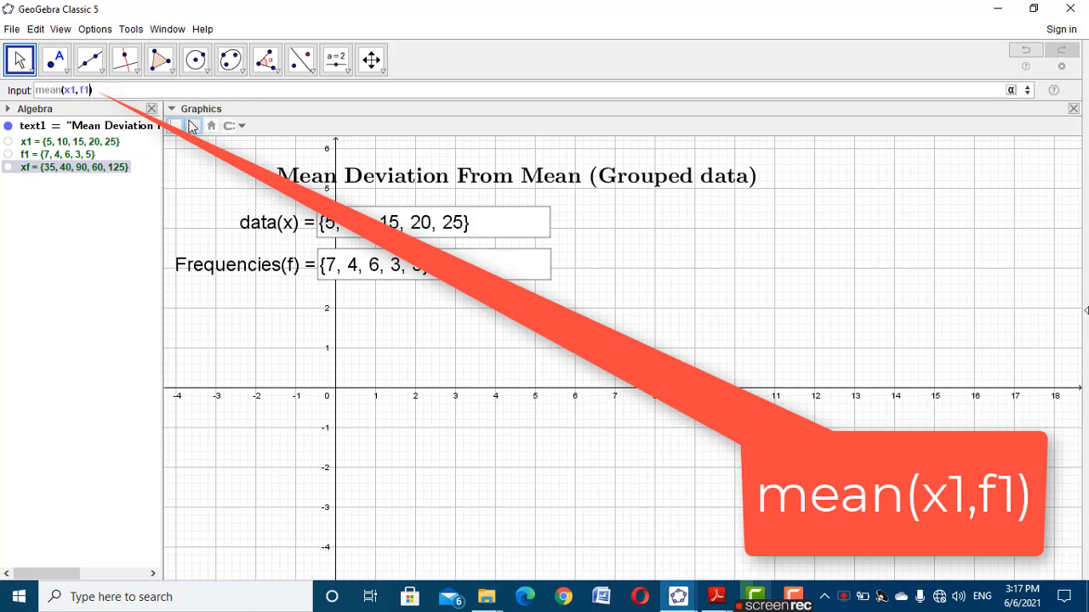
{"action": "key", "text": "Return"}
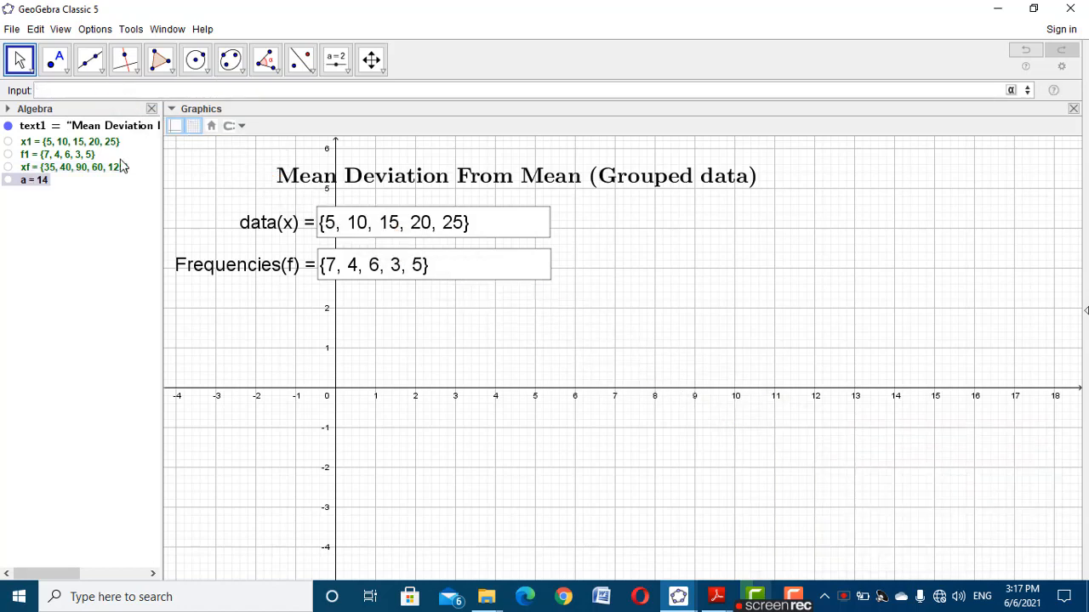
Rename the calculated mean as mean1
{"action": "right_click", "coordinate": [39, 178]}
{"action": "left_click", "coordinate": [74, 219]}
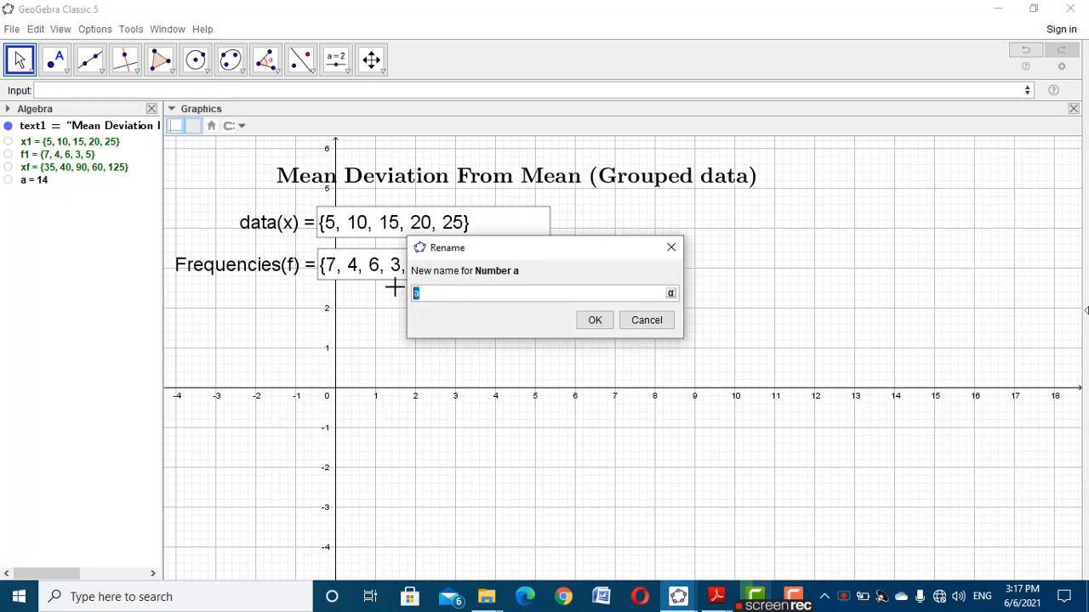
{"action": "type", "text": "mean1"}
{"action": "left_click", "coordinate": [598, 322]}
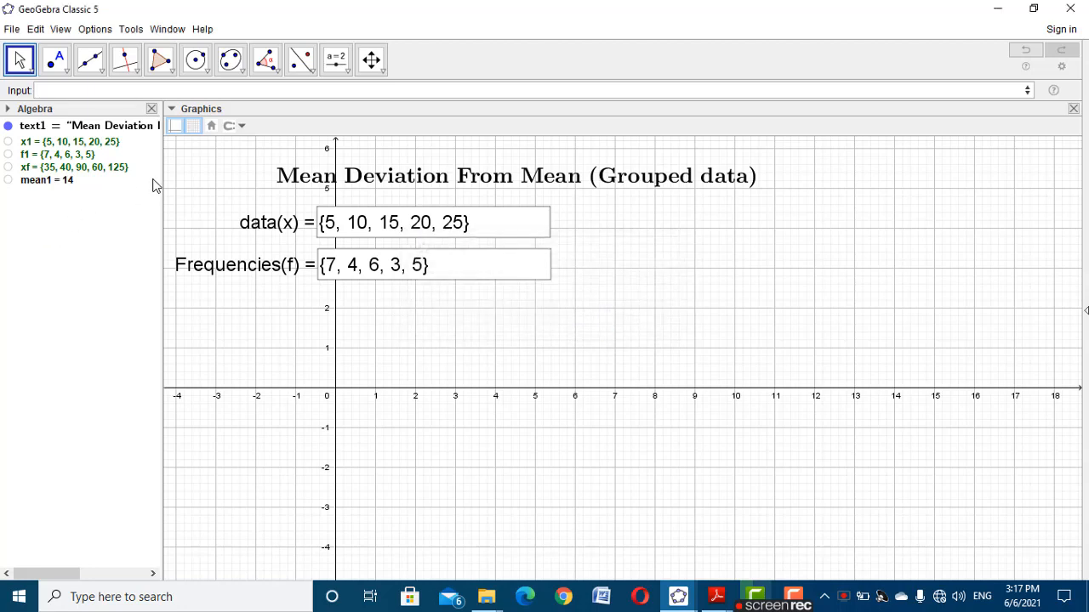
{"action": "left_click", "coordinate": [21, 60]}
Examine the absolute difference column |xi − x̄| in the finished applet's table, and return to the new construction
{"action": "left_click", "coordinate": [686, 601]}
{"action": "left_click", "coordinate": [634, 532]}
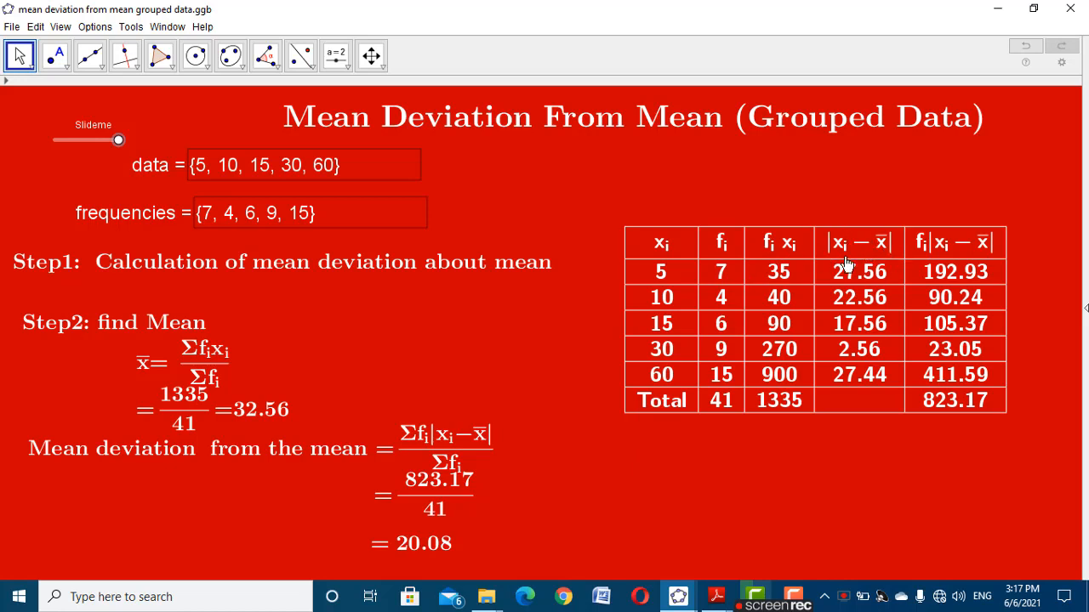
{"action": "left_click", "coordinate": [667, 605]}
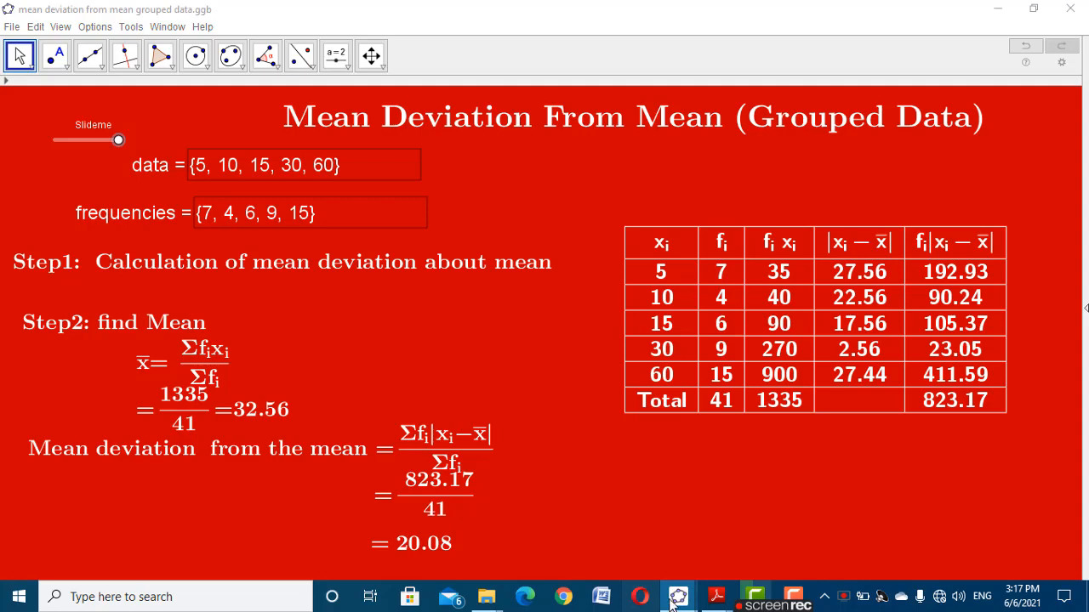
{"action": "left_click", "coordinate": [753, 532]}
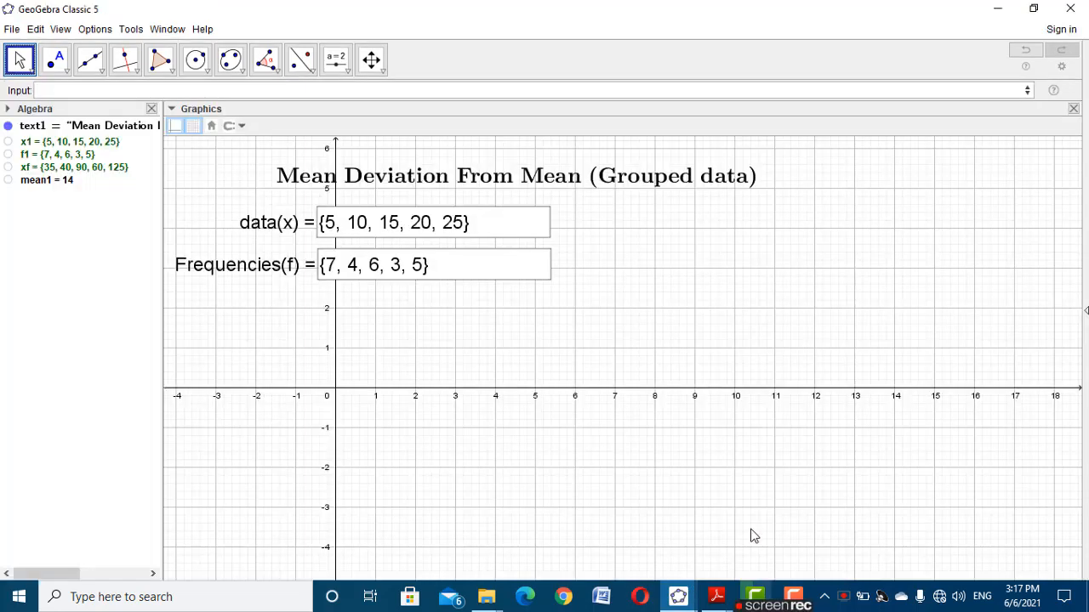
Create a list of the absolute deviations from the mean with abs(x1-mean1)
{"action": "left_click", "coordinate": [329, 94]}
{"action": "type", "text": "abs"}
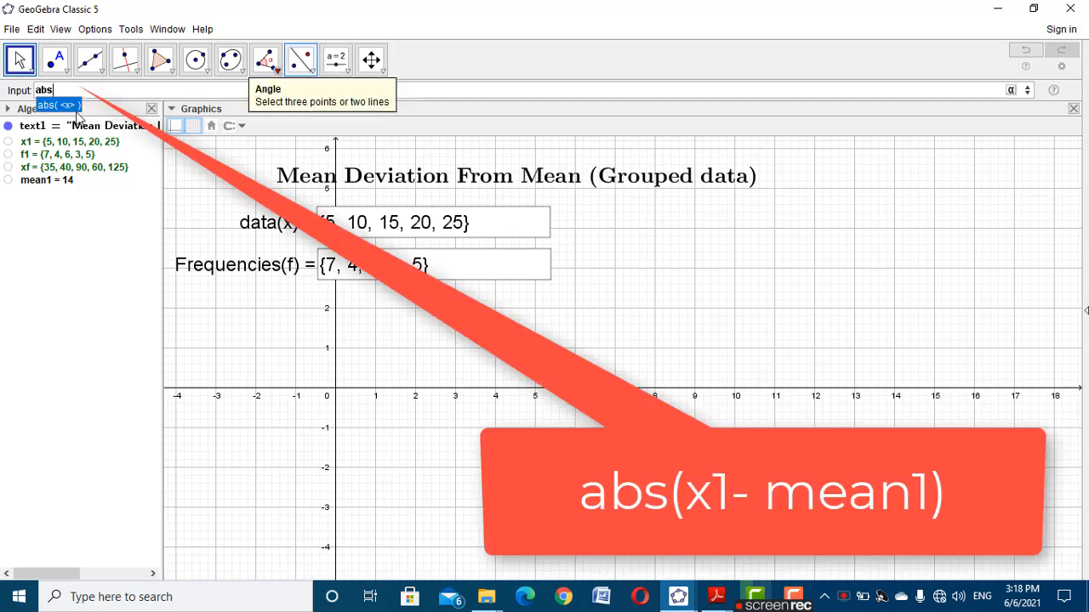
{"action": "left_click", "coordinate": [73, 105]}
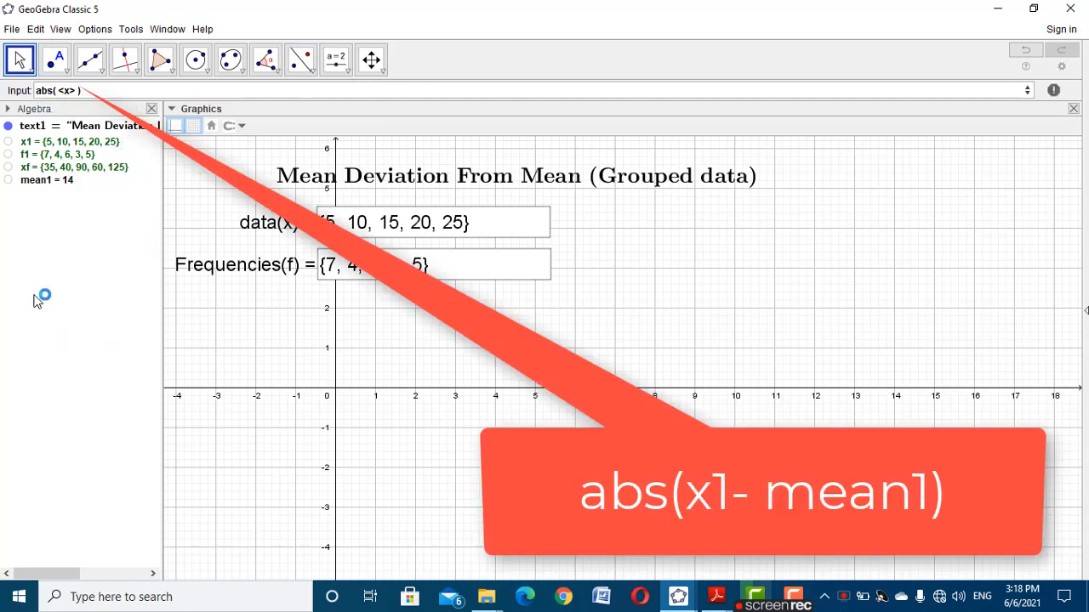
{"action": "left_click", "coordinate": [56, 90]}
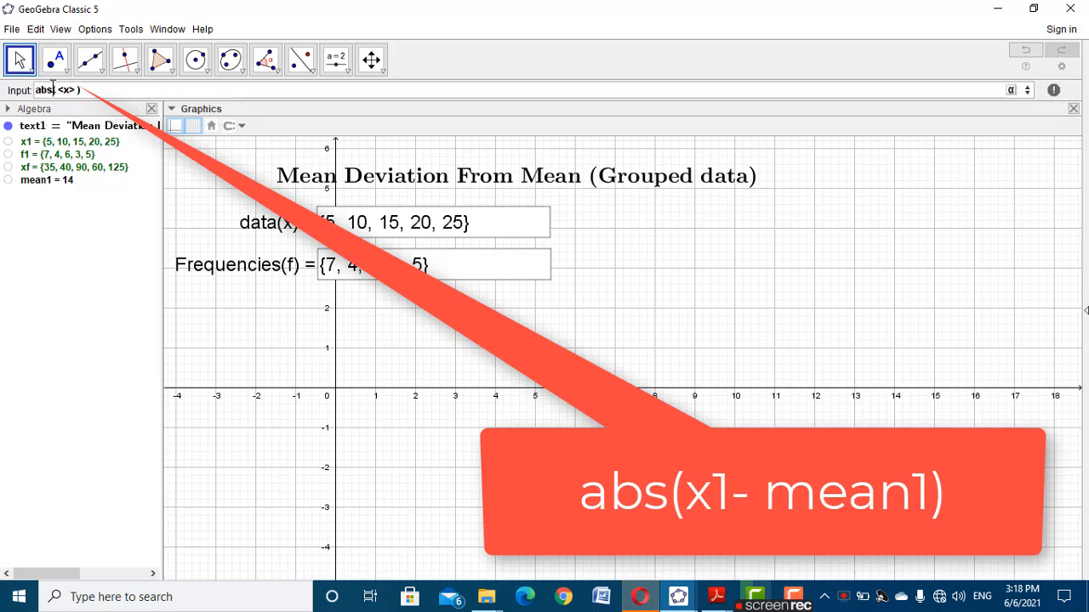
{"action": "left_click", "coordinate": [52, 89]}
{"action": "type", "text": "x"}
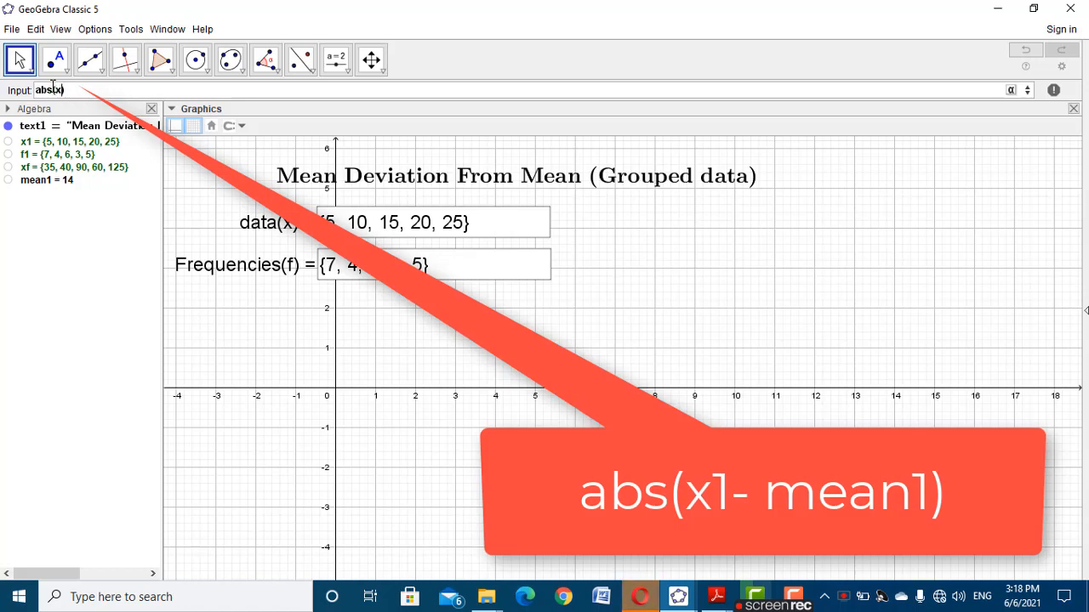
{"action": "type", "text": "1"}
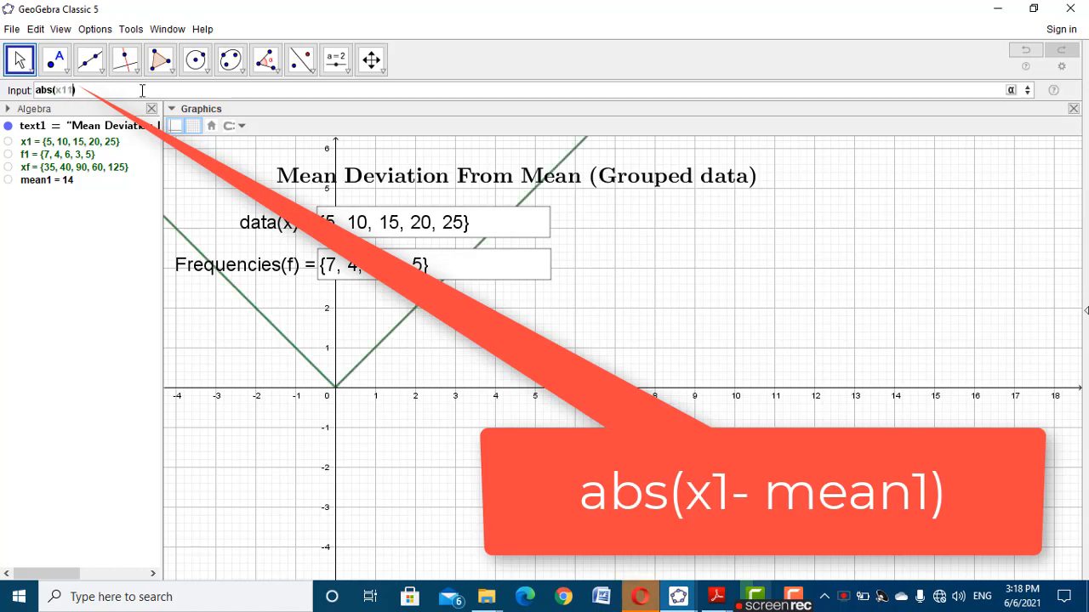
{"action": "type", "text": "-"}
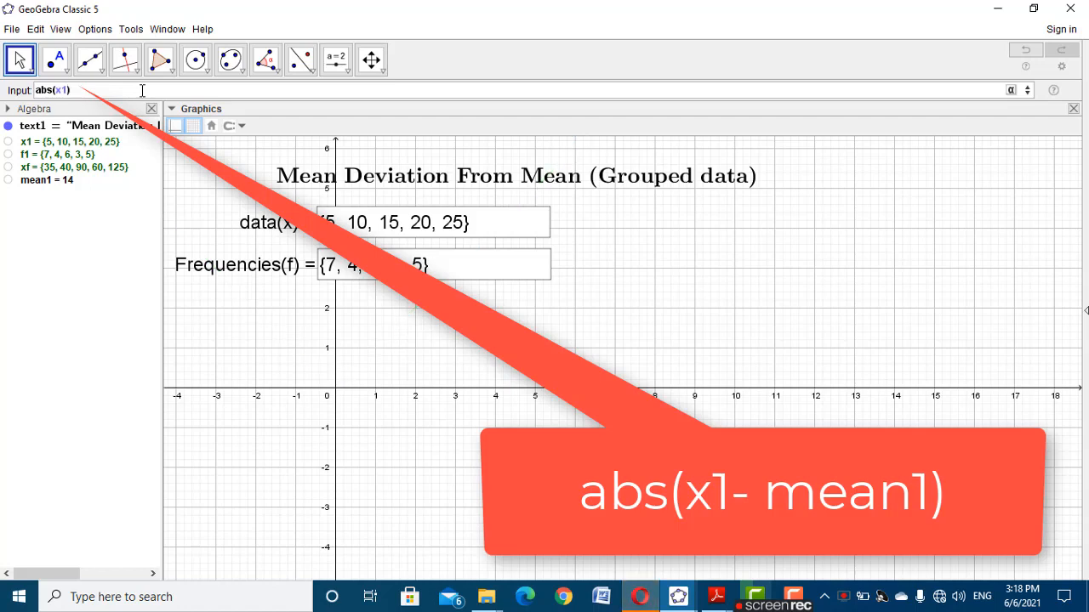
{"action": "type", "text": "mean1"}
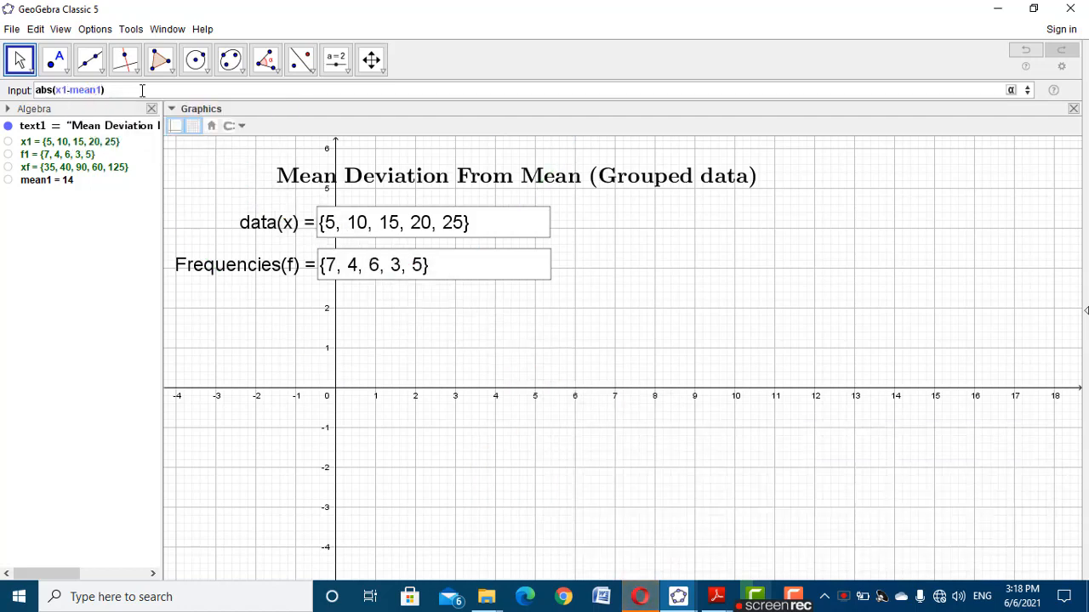
{"action": "key", "text": "Return"}
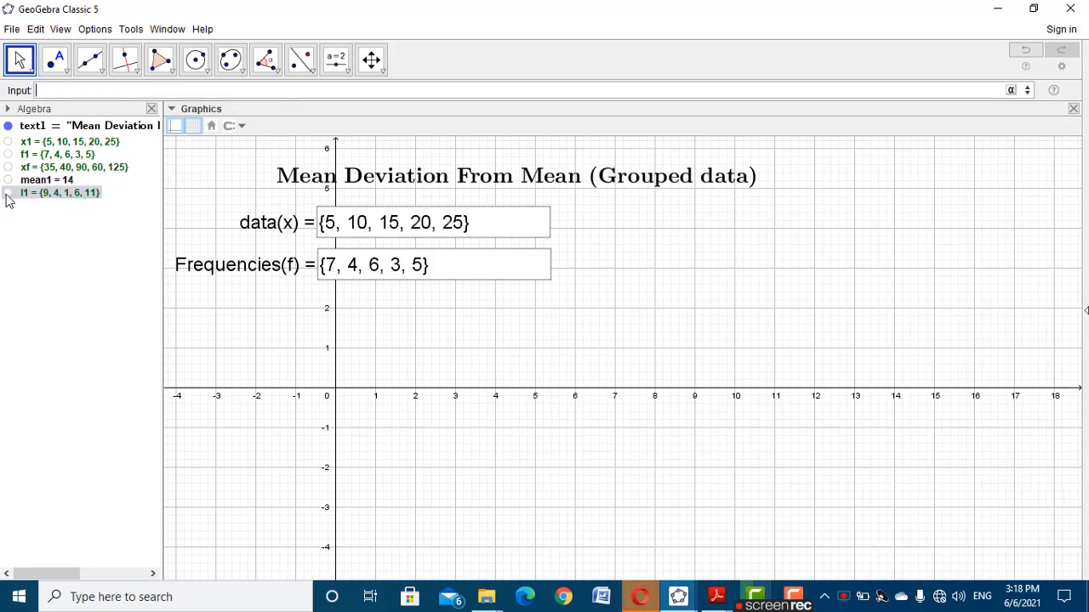
Rename the list of absolute deviations as absdiff
{"action": "right_click", "coordinate": [39, 196]}
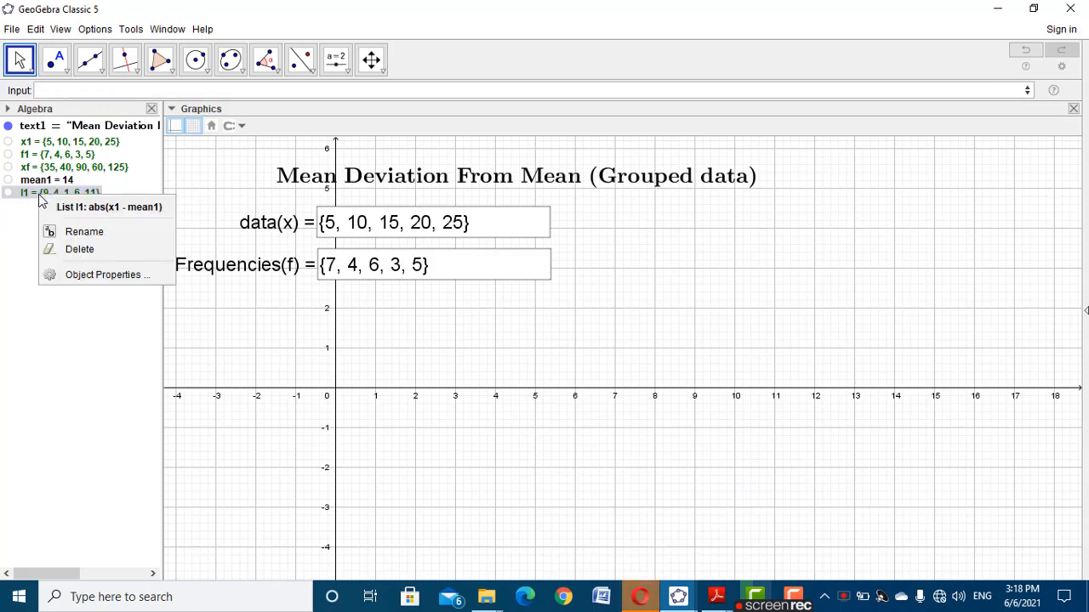
{"action": "left_click", "coordinate": [73, 229]}
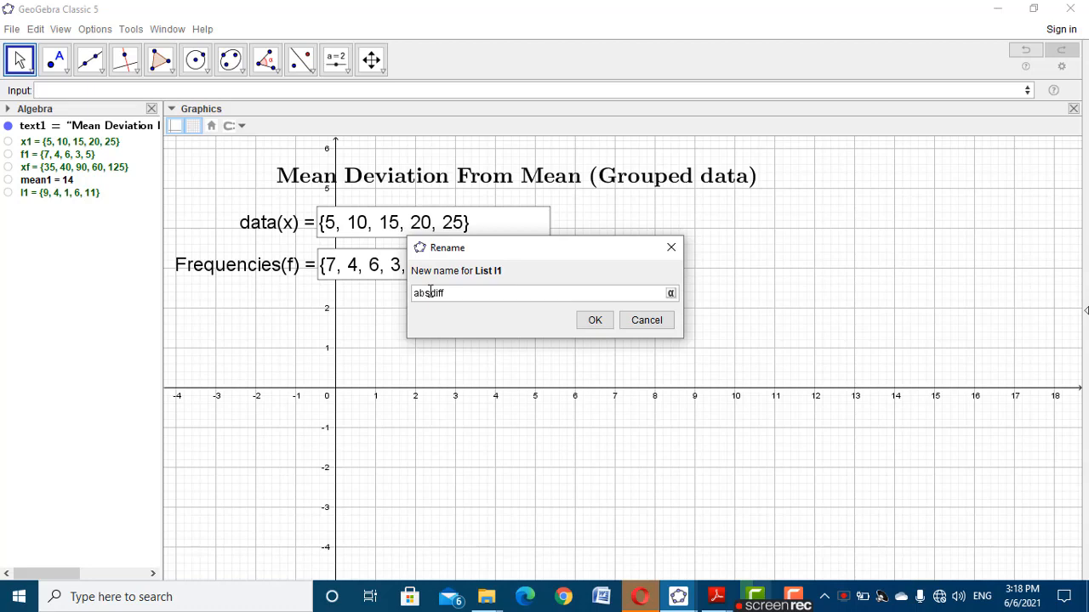
{"action": "left_click", "coordinate": [592, 322]}
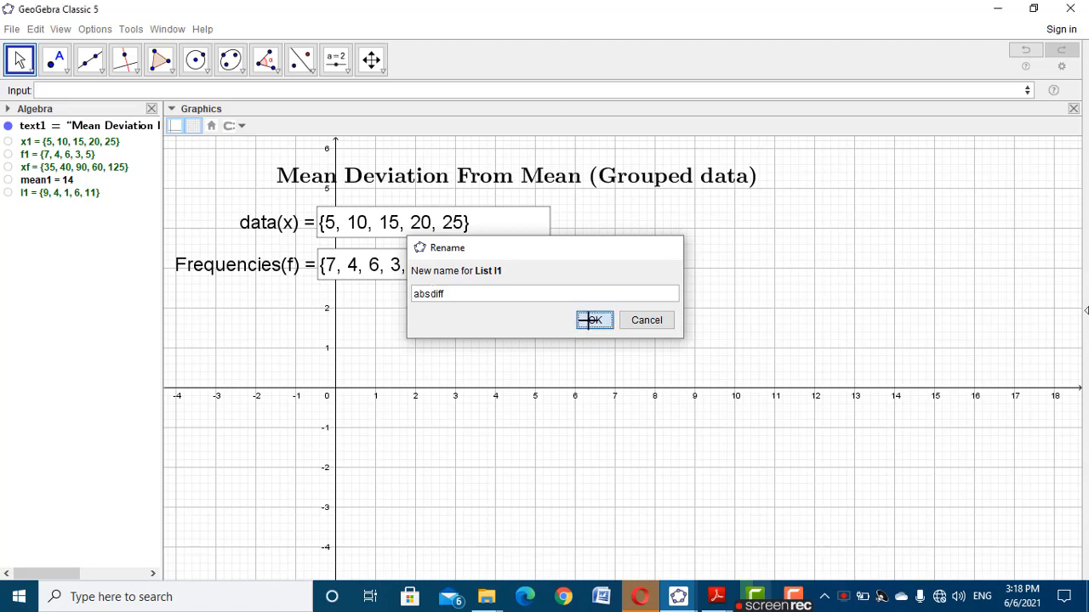
{"action": "left_click", "coordinate": [68, 195]}
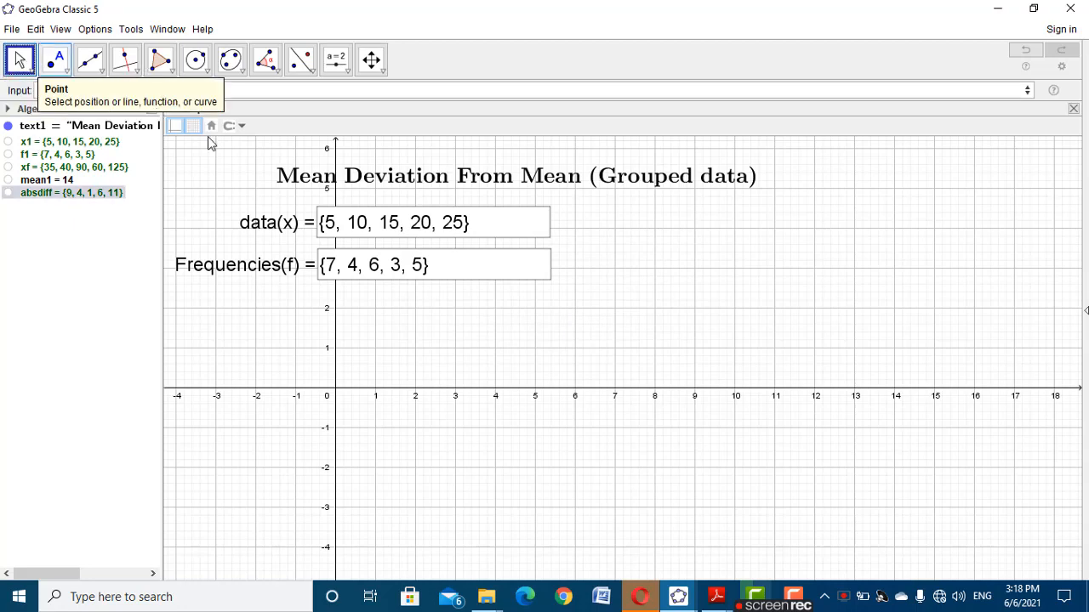
Check the last column, fi|xi − x̄|, in the finished applet's table, and return to the new construction
{"action": "mouse_move", "coordinate": [678, 596]}
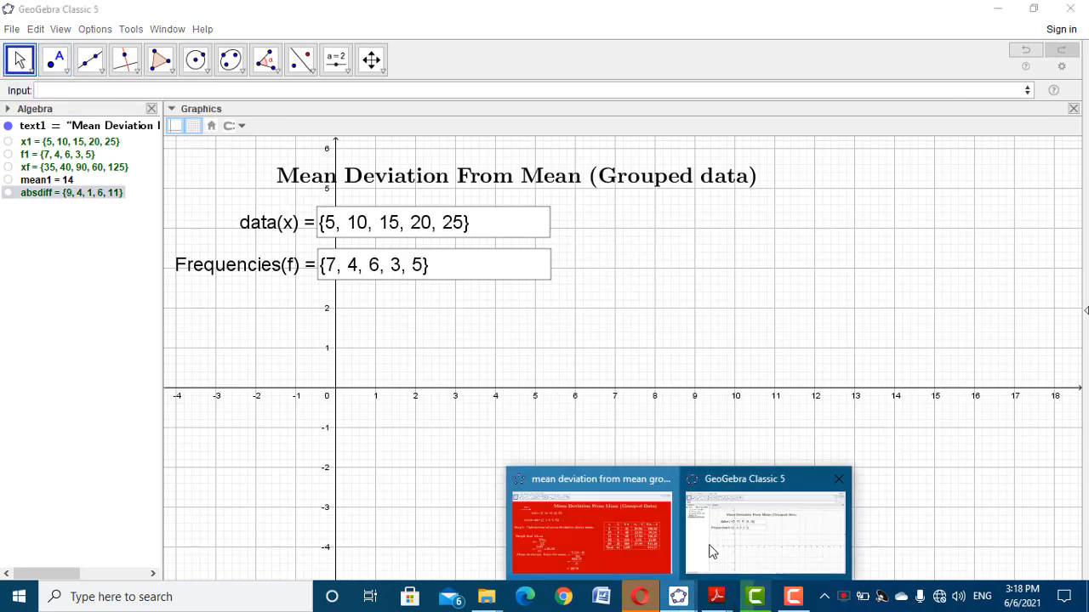
{"action": "left_click", "coordinate": [560, 542]}
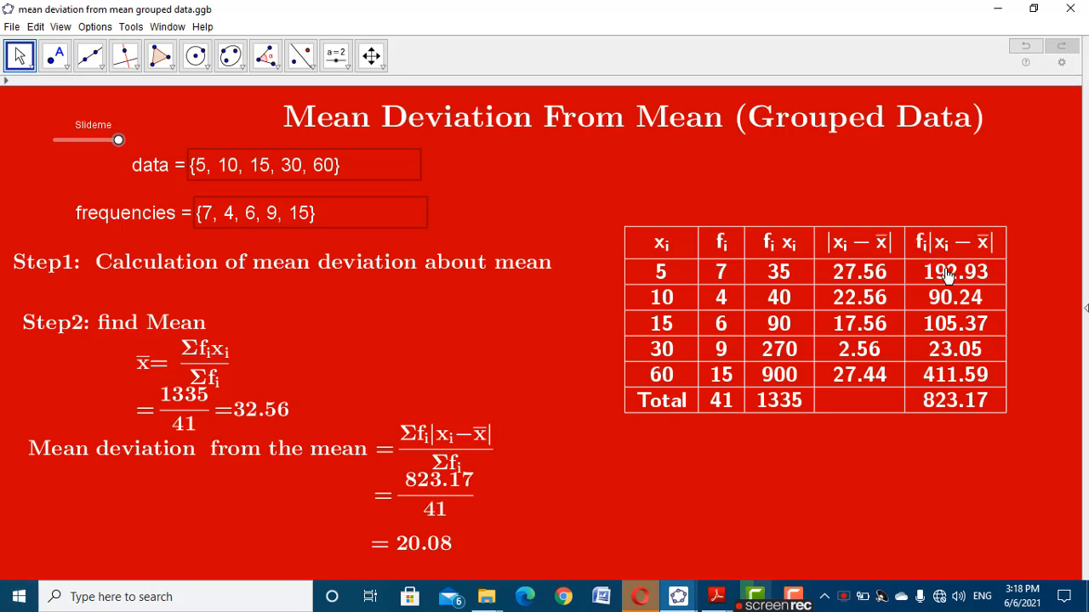
{"action": "left_click", "coordinate": [681, 596]}
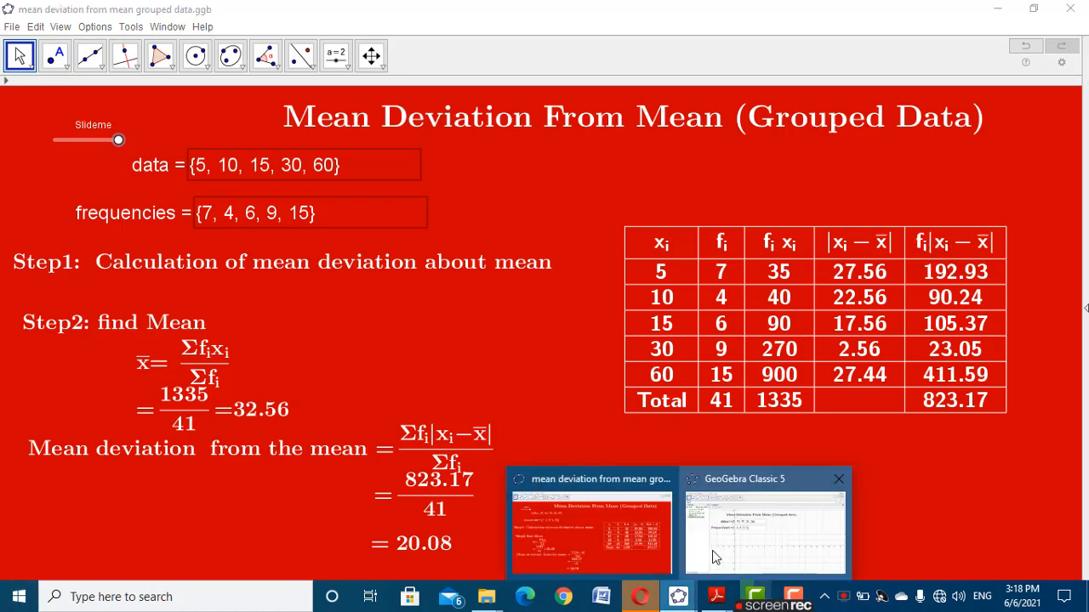
{"action": "left_click", "coordinate": [727, 532]}
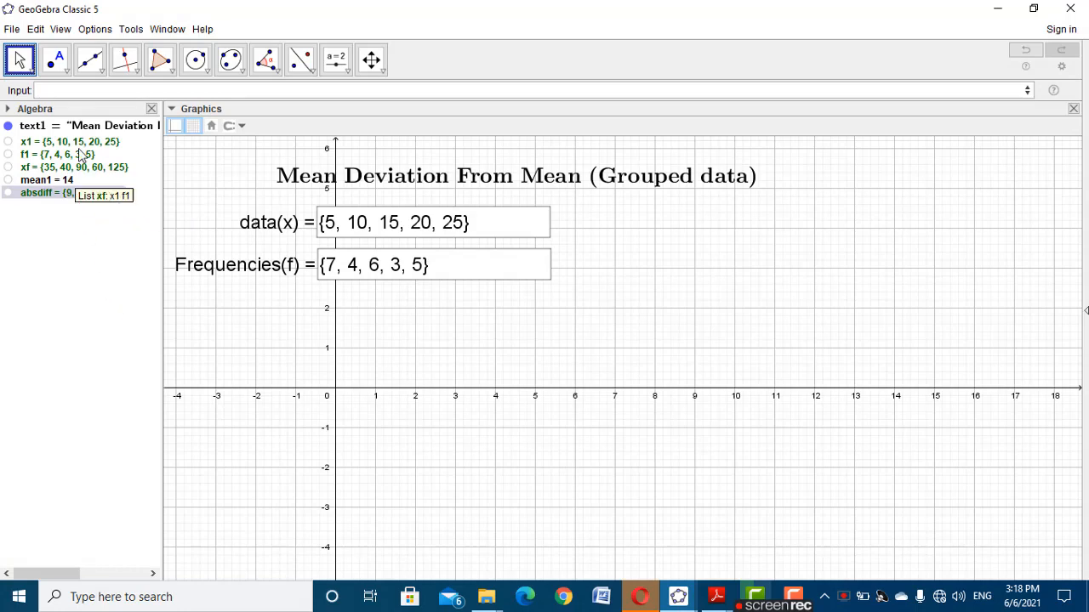
Create a list of the frequency-weighted absolute deviations with f1*absdiff
{"action": "left_click", "coordinate": [91, 93]}
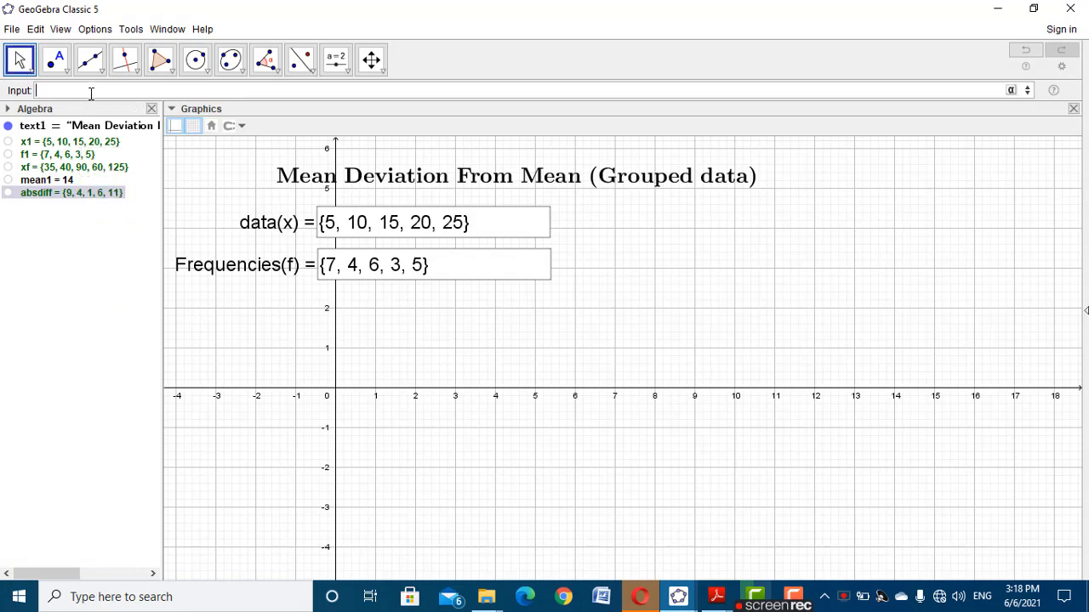
{"action": "type", "text": "f1*"}
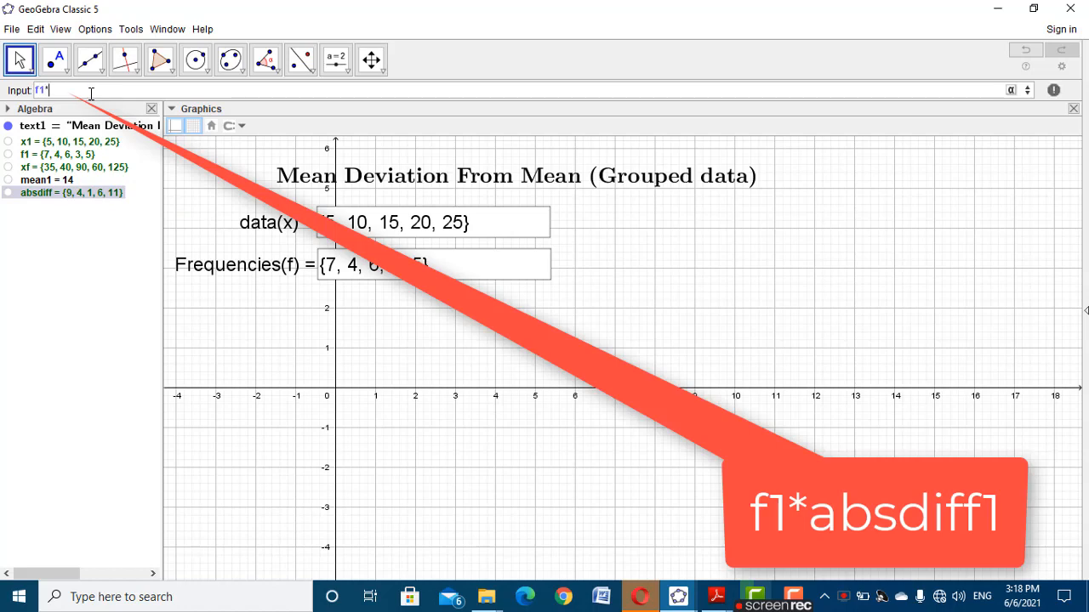
{"action": "type", "text": "absdiff"}
{"action": "key", "text": "Return"}
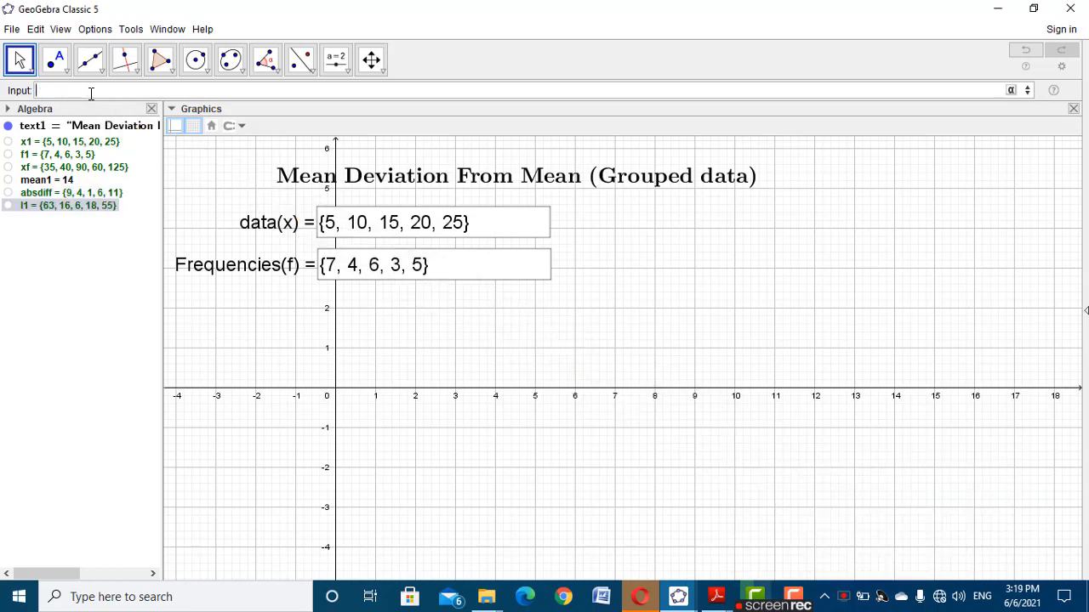
Rename the list of frequency-weighted absolute deviations as final
{"action": "right_click", "coordinate": [73, 215]}
{"action": "left_click", "coordinate": [105, 246]}
{"action": "type", "text": "f"}
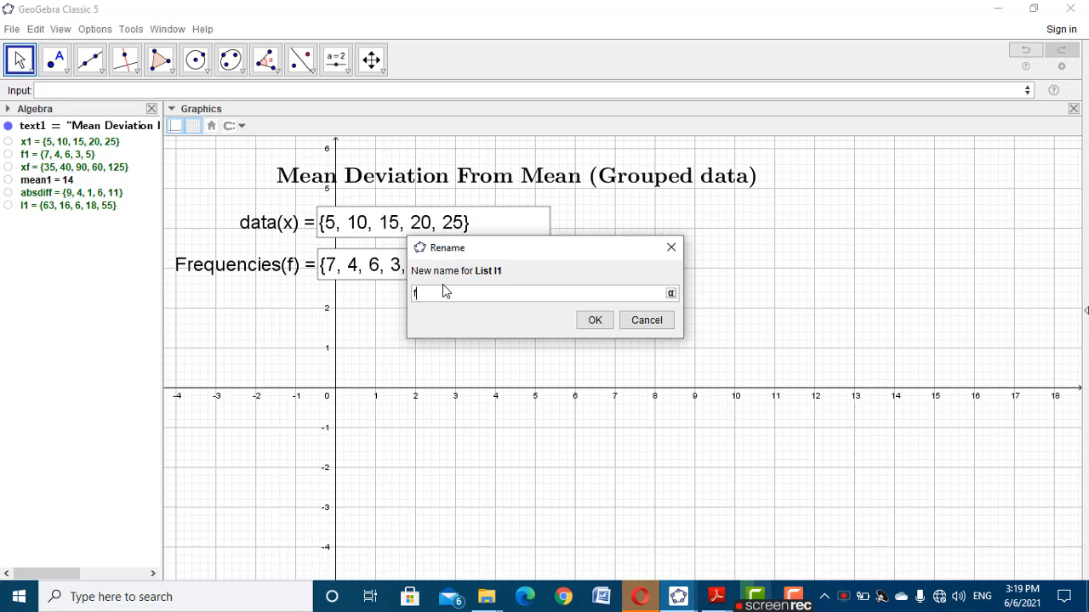
{"action": "type", "text": "inal"}
{"action": "left_click", "coordinate": [595, 322]}
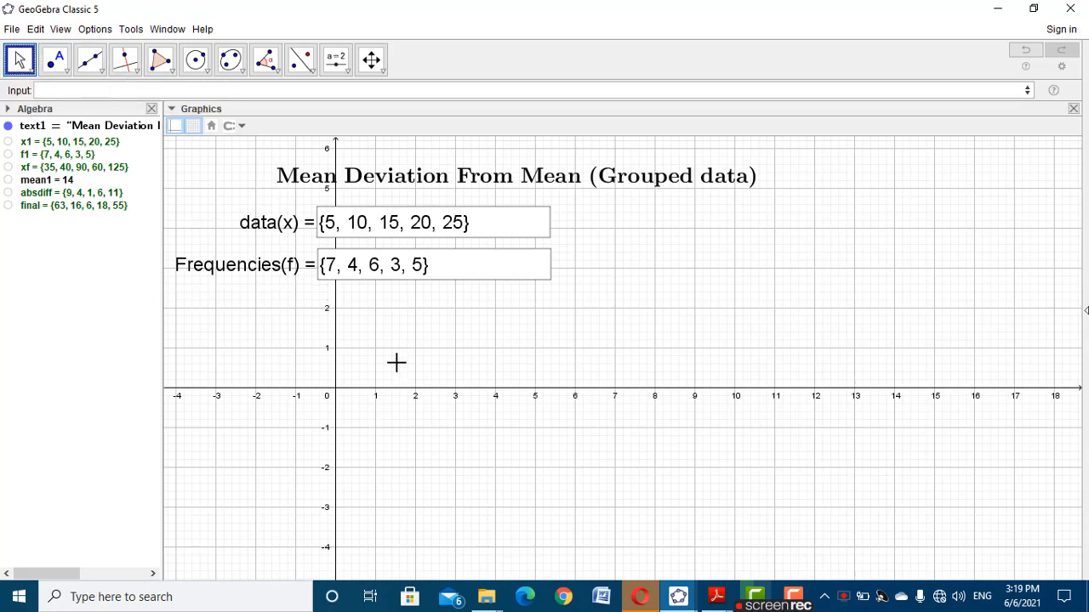
Check which column totals the finished applet's table needs, and return to the new construction
{"action": "left_click", "coordinate": [661, 596]}
{"action": "left_click", "coordinate": [634, 536]}
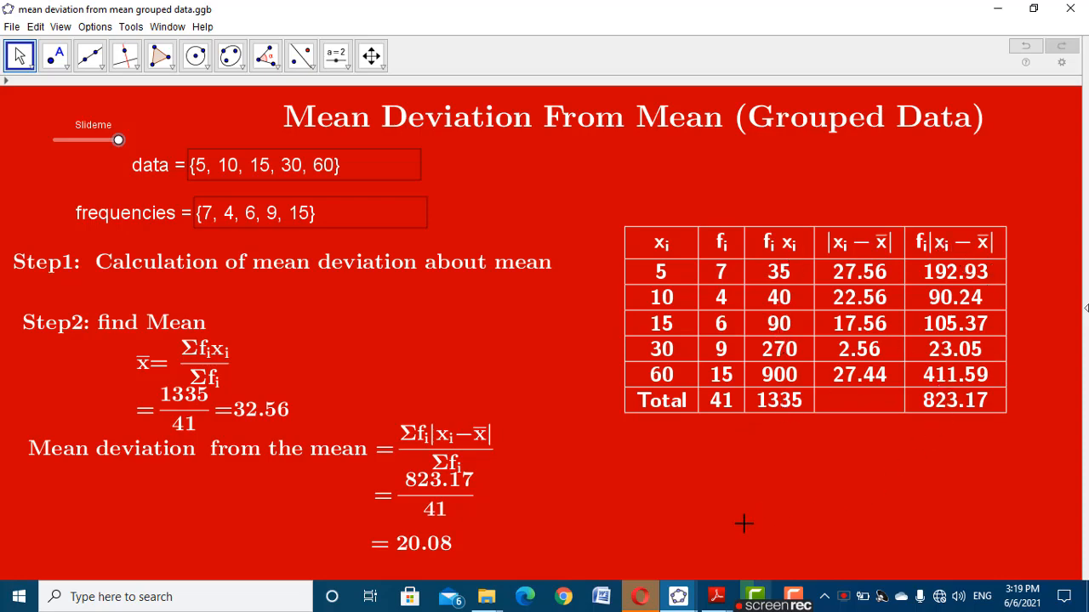
{"action": "left_click", "coordinate": [678, 596]}
{"action": "left_click", "coordinate": [749, 527]}
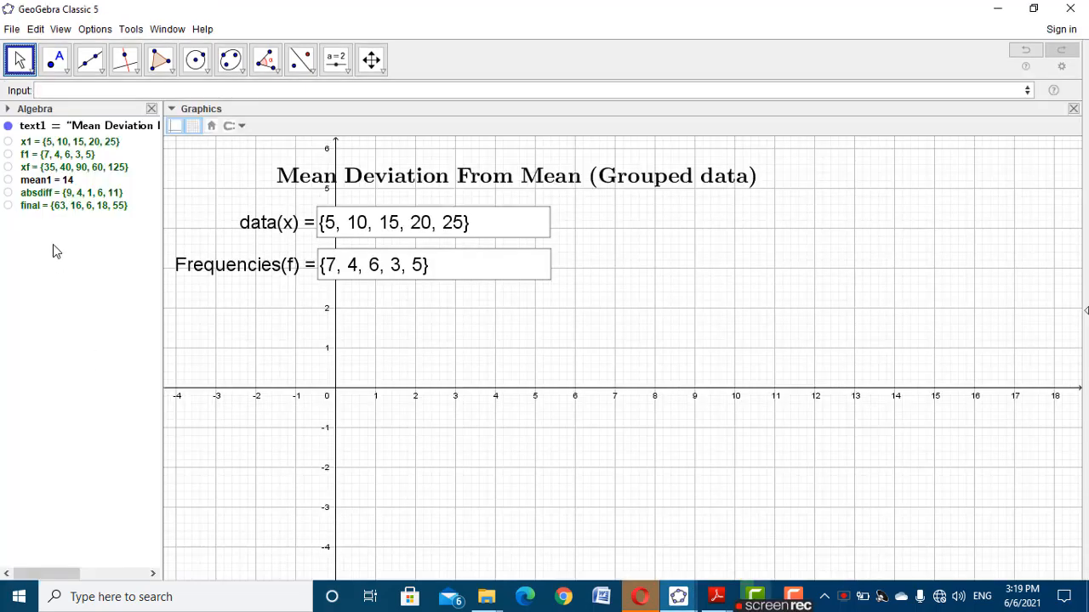
Create a number for the total of the frequencies with Sum(f1)
{"action": "left_click", "coordinate": [91, 91]}
{"action": "type", "text": "sum"}
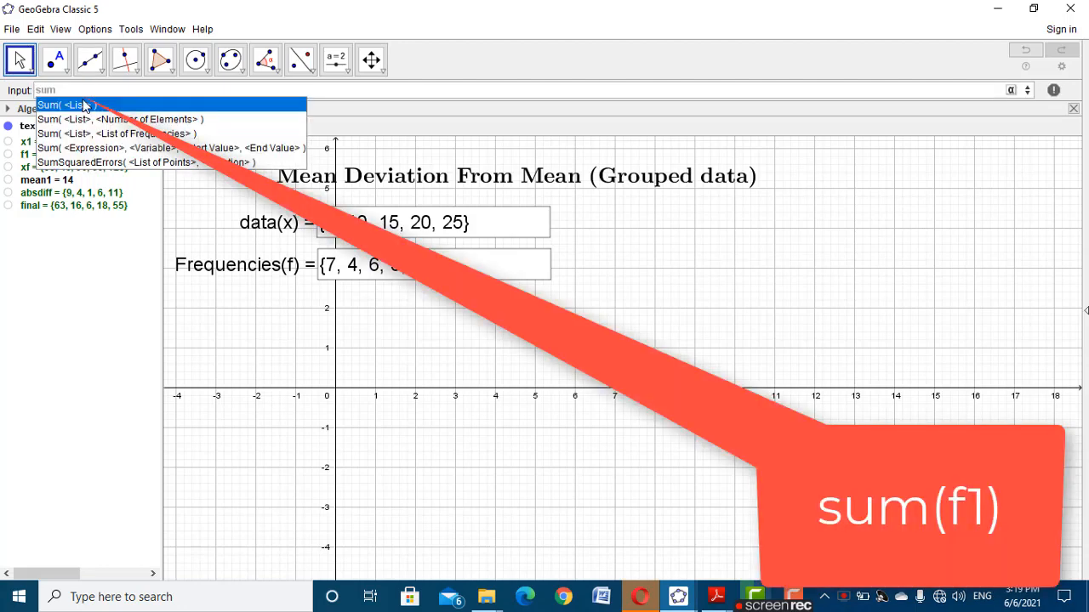
{"action": "left_click", "coordinate": [87, 105]}
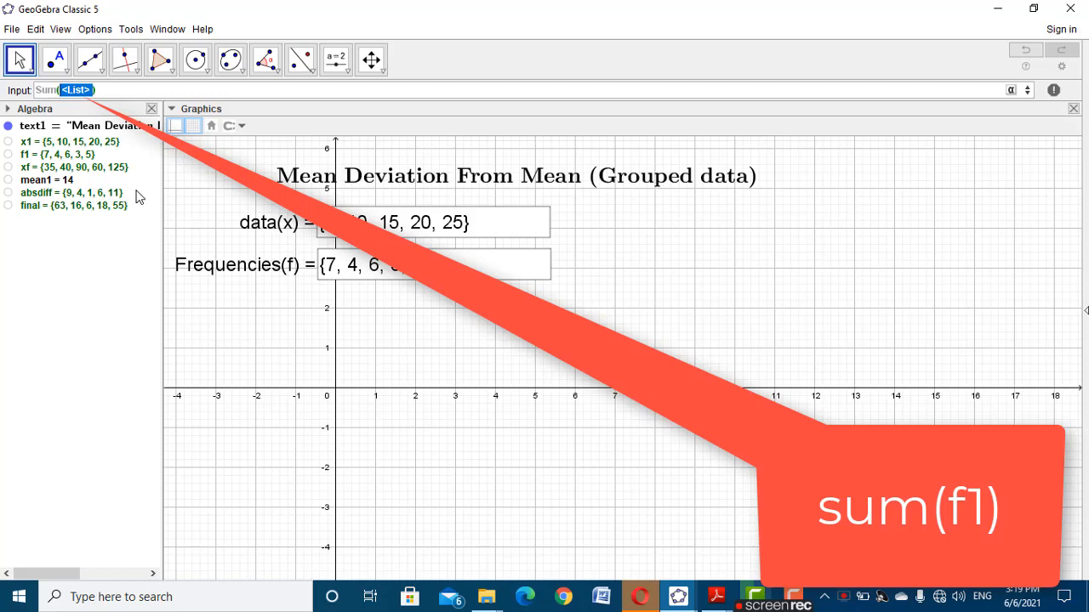
{"action": "type", "text": "f1"}
{"action": "key", "text": "Return"}
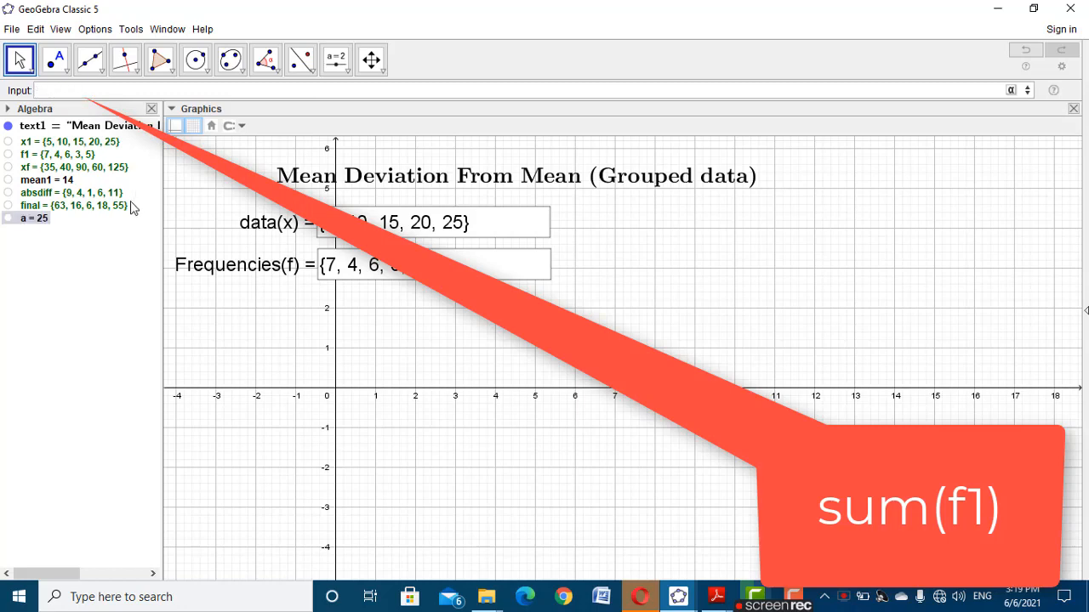
Rename the total of the frequencies as N1
{"action": "right_click", "coordinate": [44, 219]}
{"action": "left_click", "coordinate": [75, 253]}
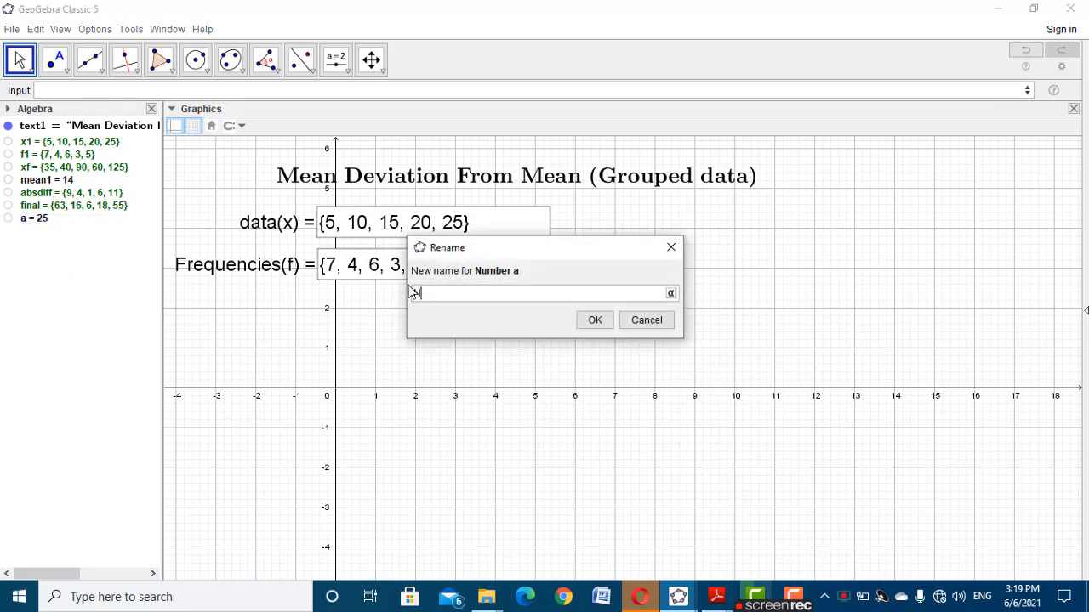
{"action": "type", "text": "N1"}
{"action": "left_click", "coordinate": [593, 326]}
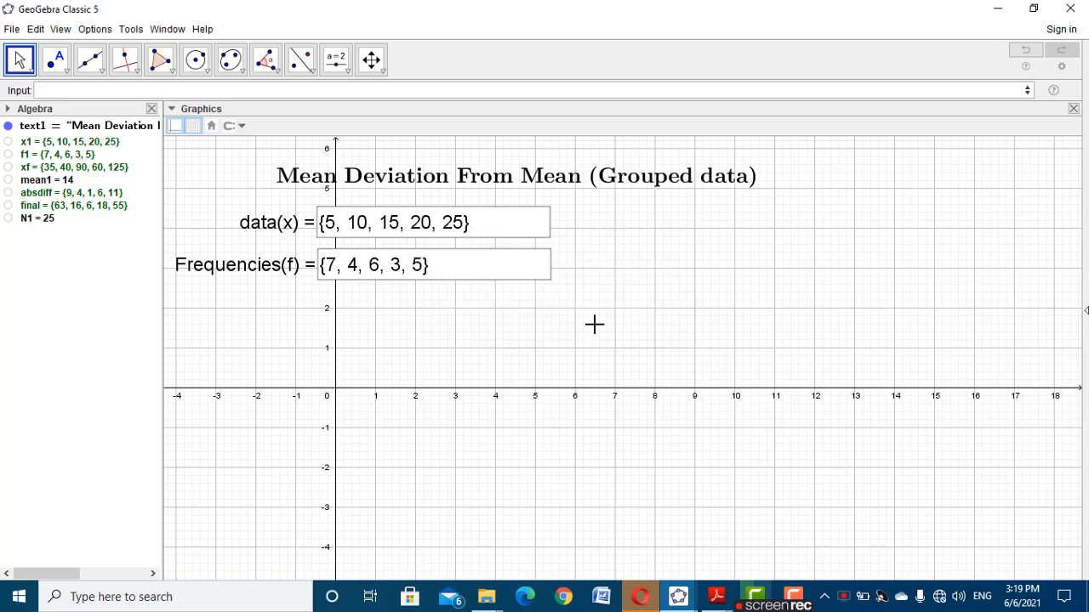
Check the Total row of the finished applet's table again, and return to the new construction
{"action": "left_click", "coordinate": [678, 597]}
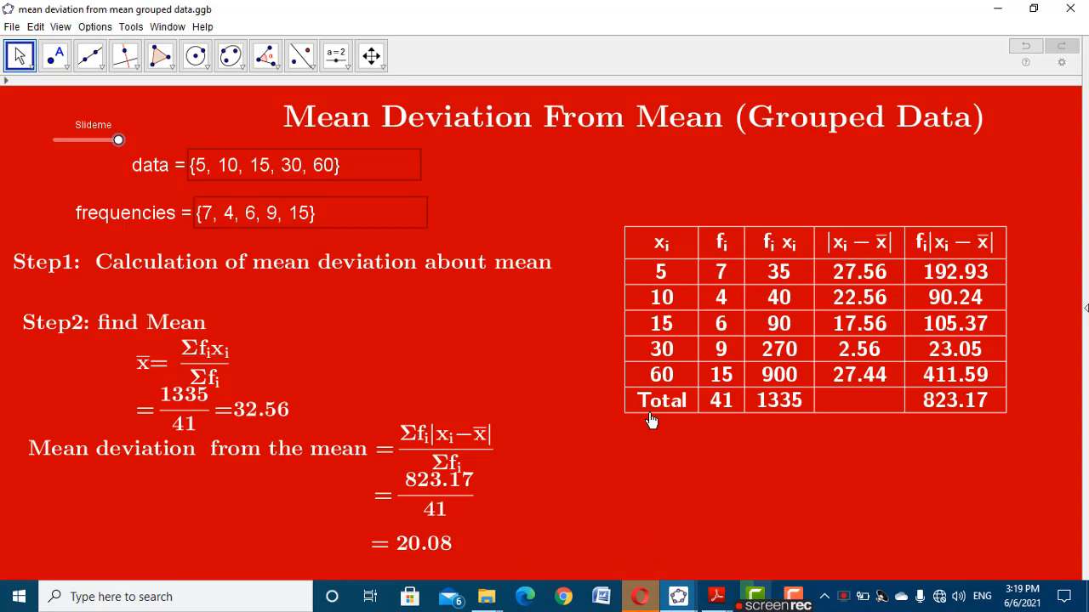
{"action": "left_click", "coordinate": [643, 537]}
{"action": "left_click", "coordinate": [678, 597]}
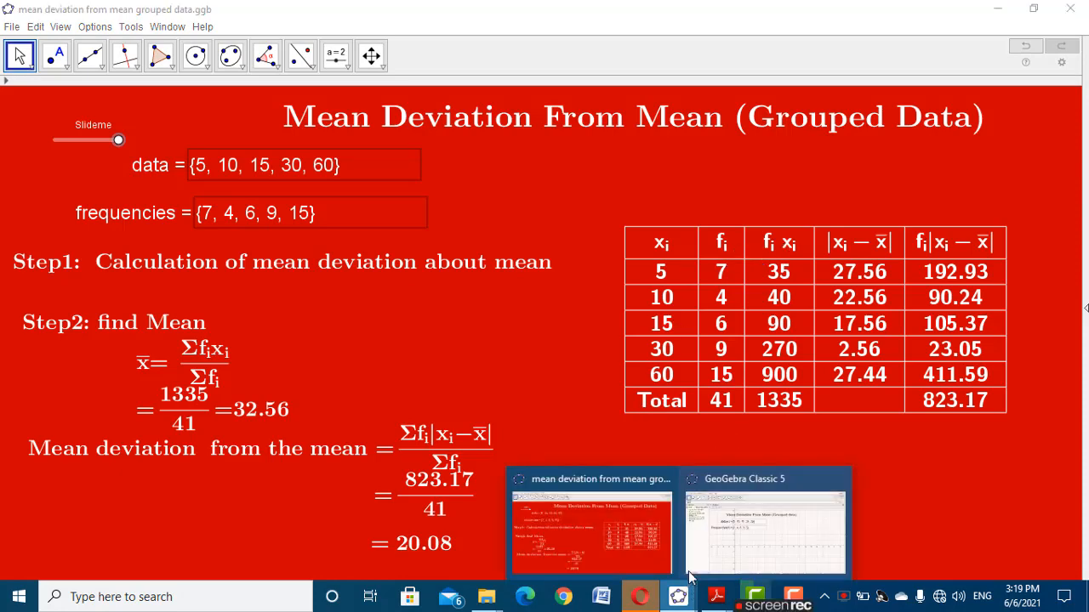
{"action": "left_click", "coordinate": [719, 518]}
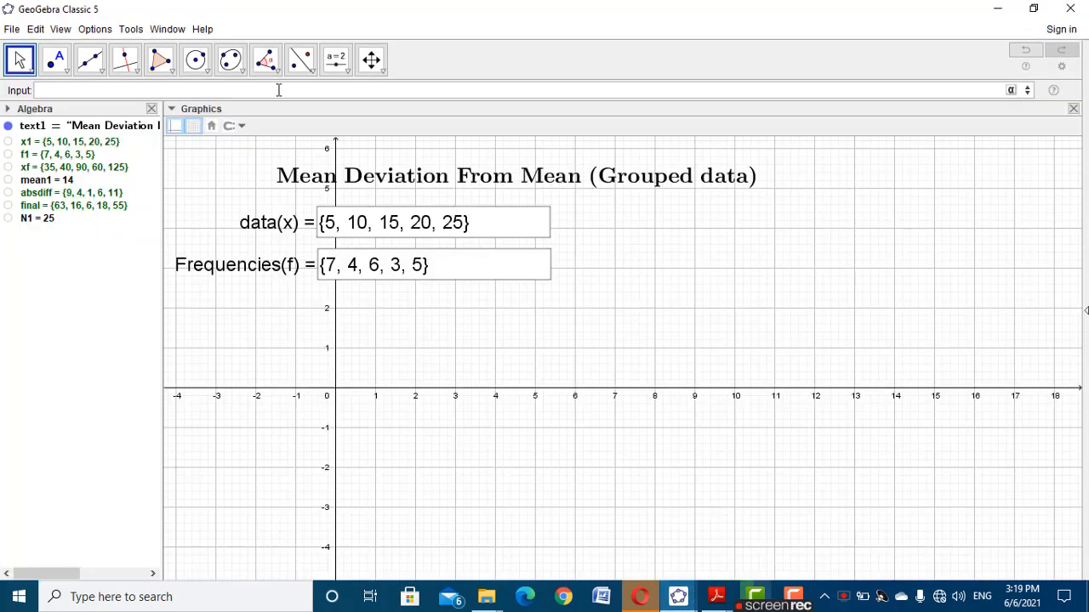
Create a number for the total of the data-frequency products with Sum(xf)
{"action": "type", "text": "sum"}
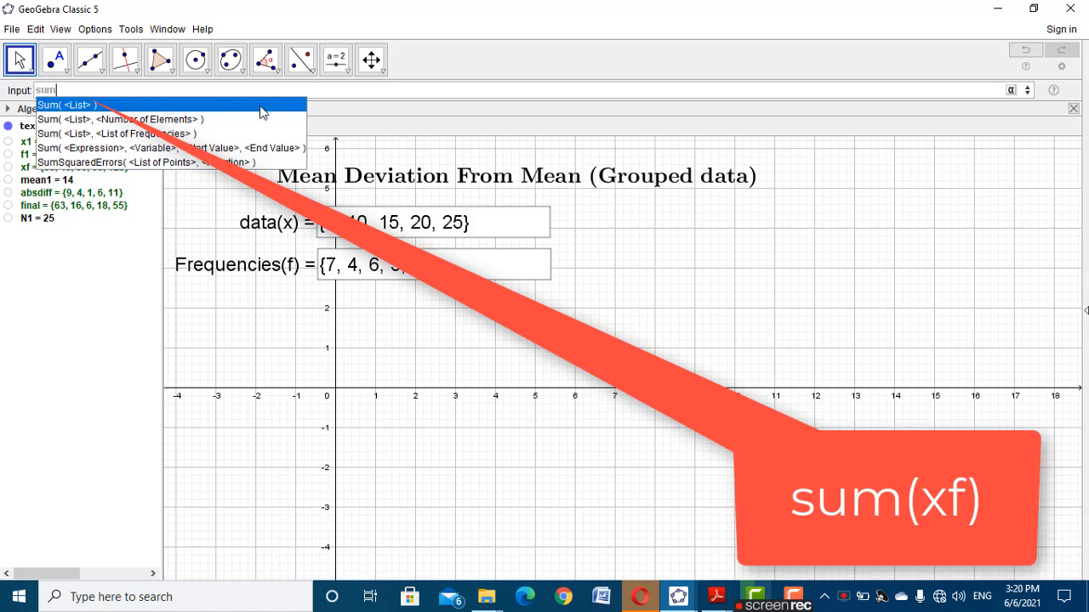
{"action": "left_click", "coordinate": [260, 106]}
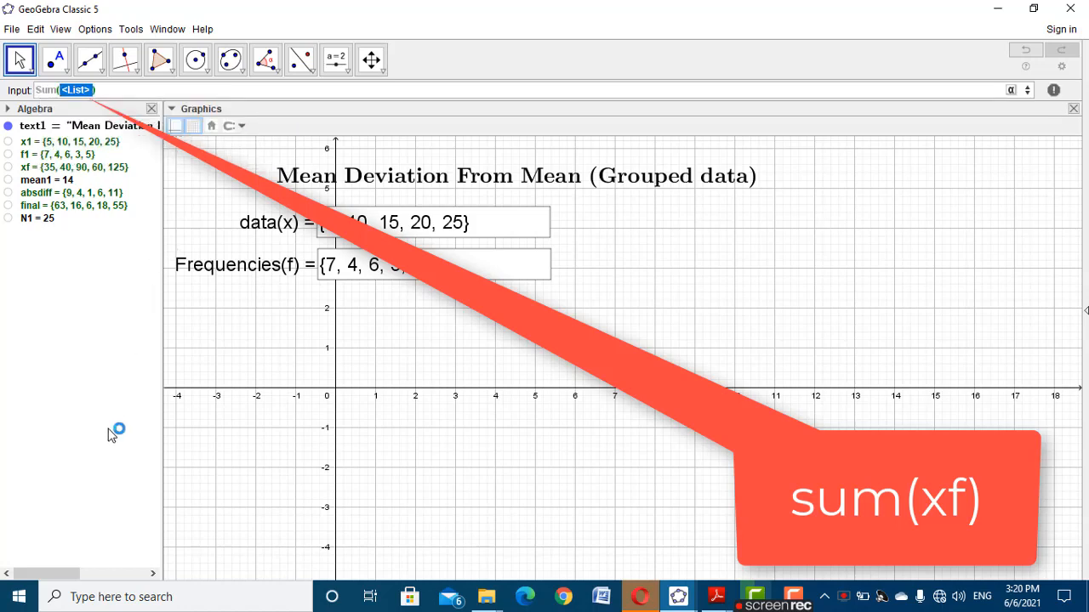
{"action": "type", "text": "xf"}
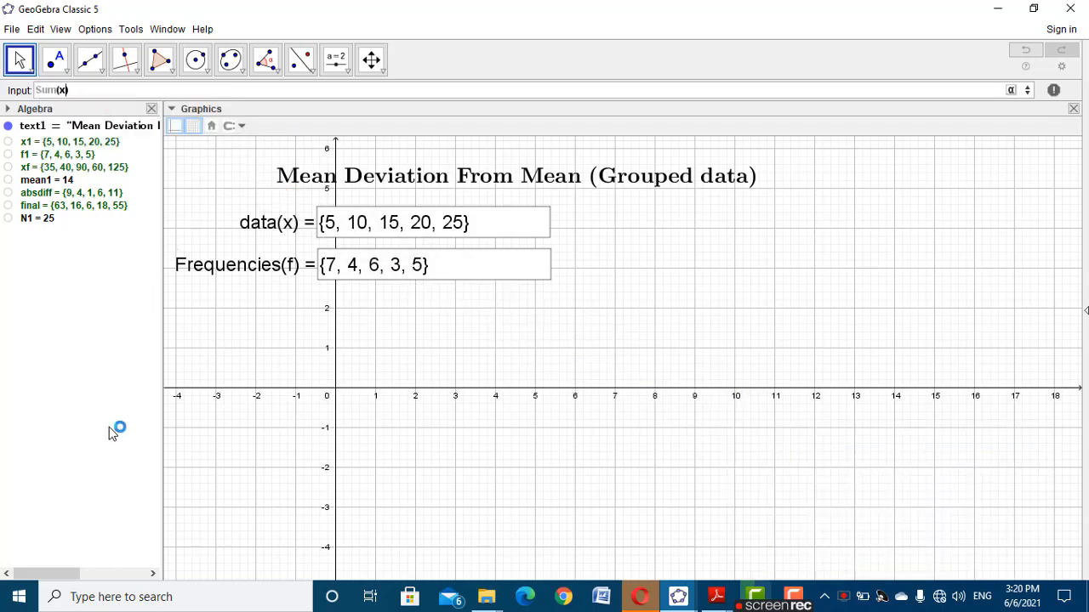
{"action": "key", "text": "Return"}
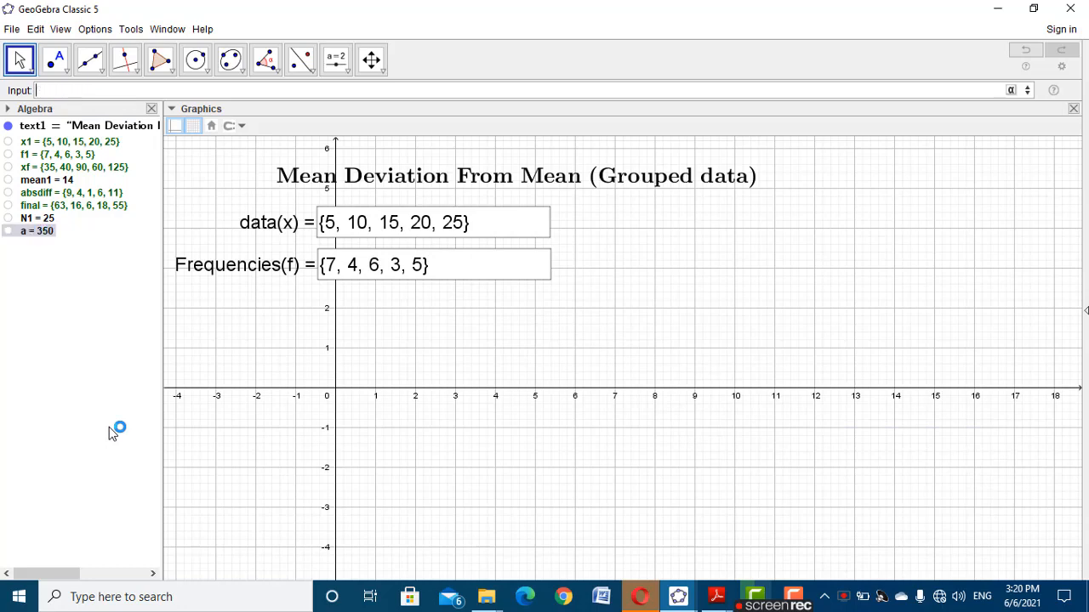
Rename the total of the data-frequency products as sm
{"action": "right_click", "coordinate": [42, 238]}
{"action": "left_click", "coordinate": [82, 271]}
{"action": "double_click", "coordinate": [414, 294]}
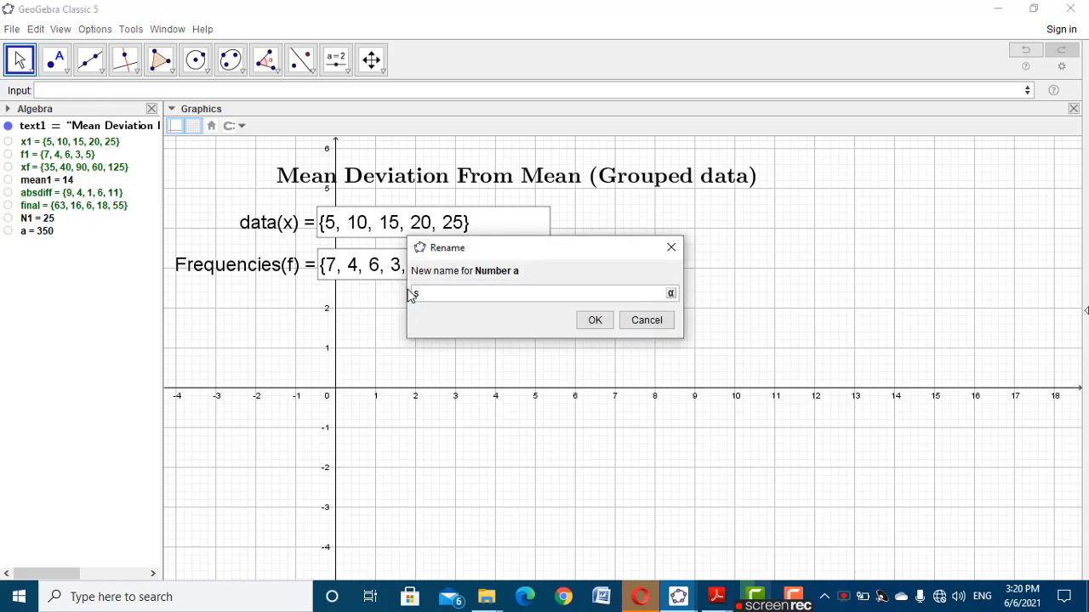
{"action": "left_click", "coordinate": [595, 321]}
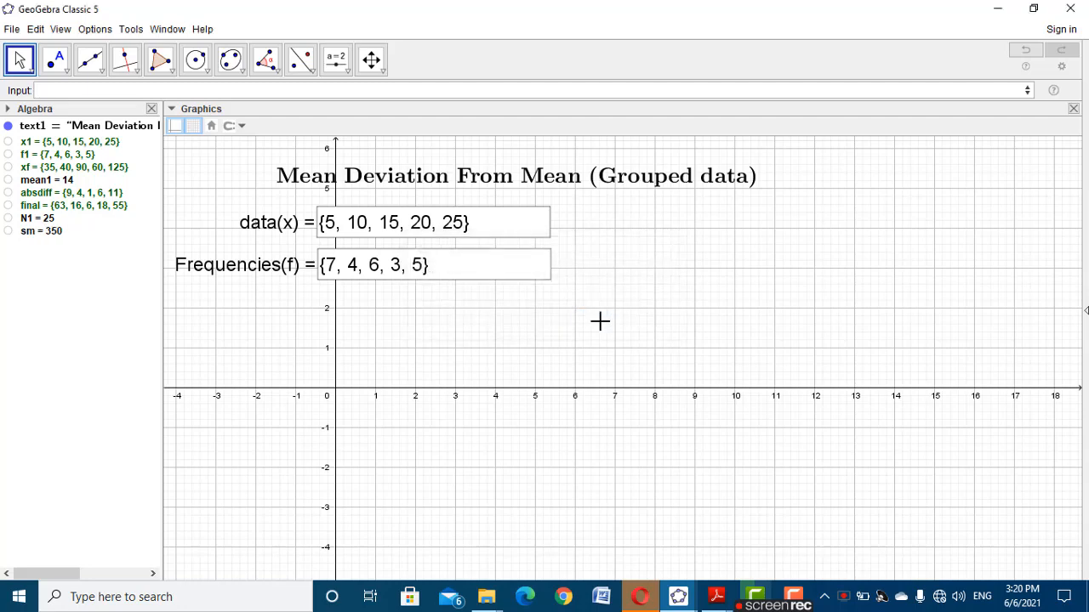
Create a number for the total of the weighted absolute deviations with Sum(final)
{"action": "left_click", "coordinate": [211, 89]}
{"action": "type", "text": "sum"}
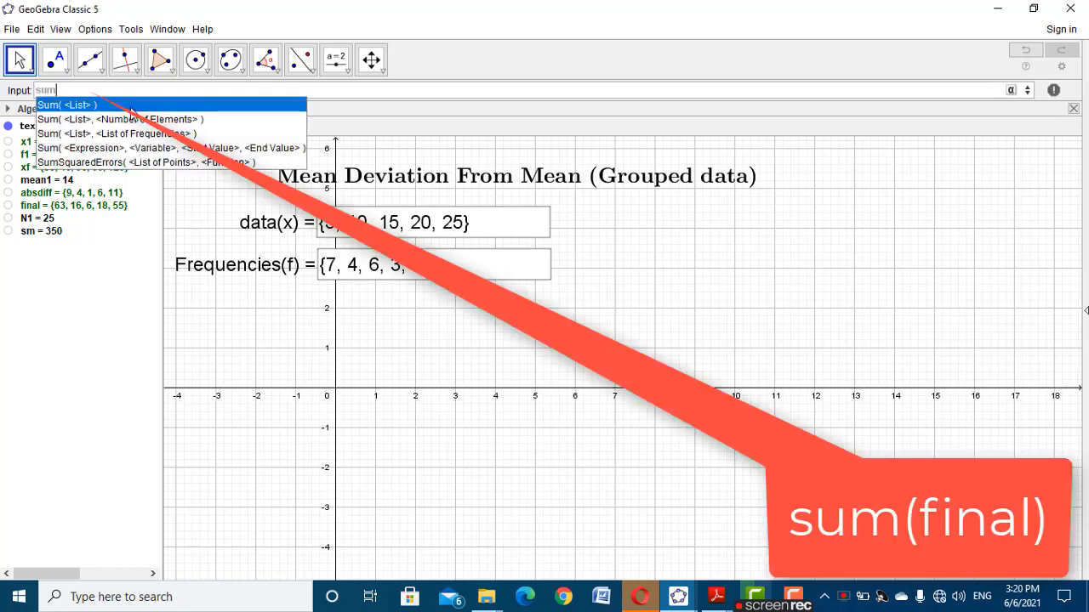
{"action": "left_click", "coordinate": [131, 106]}
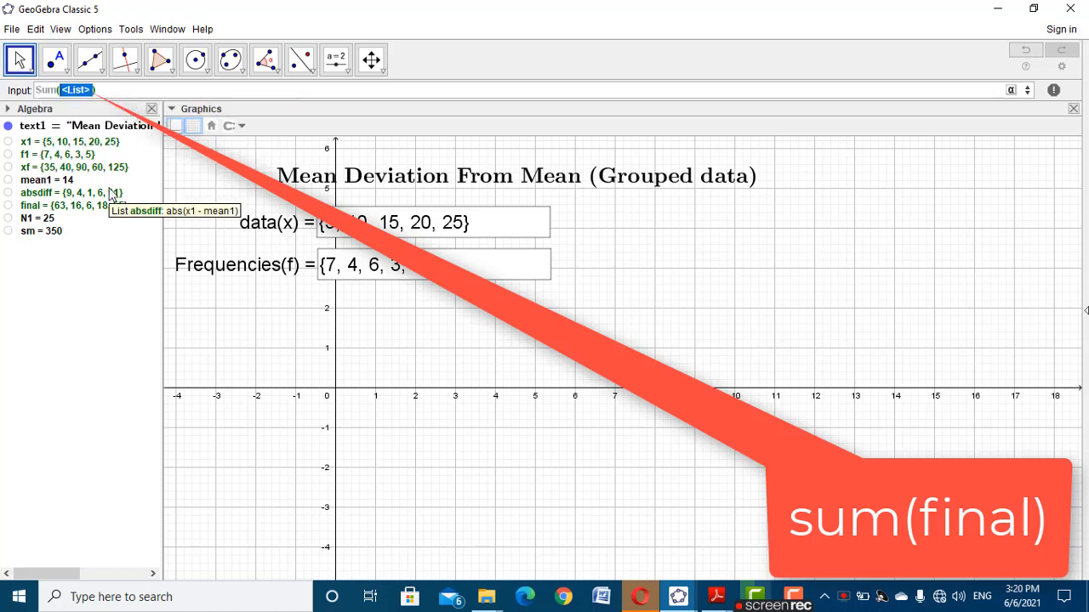
{"action": "type", "text": "final"}
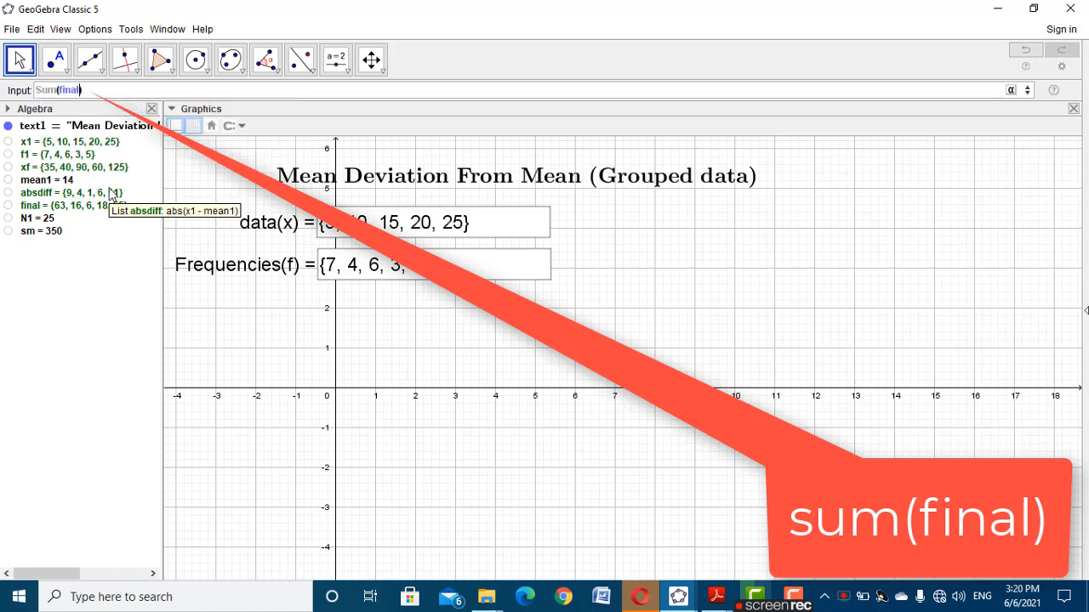
{"action": "key", "text": "Return"}
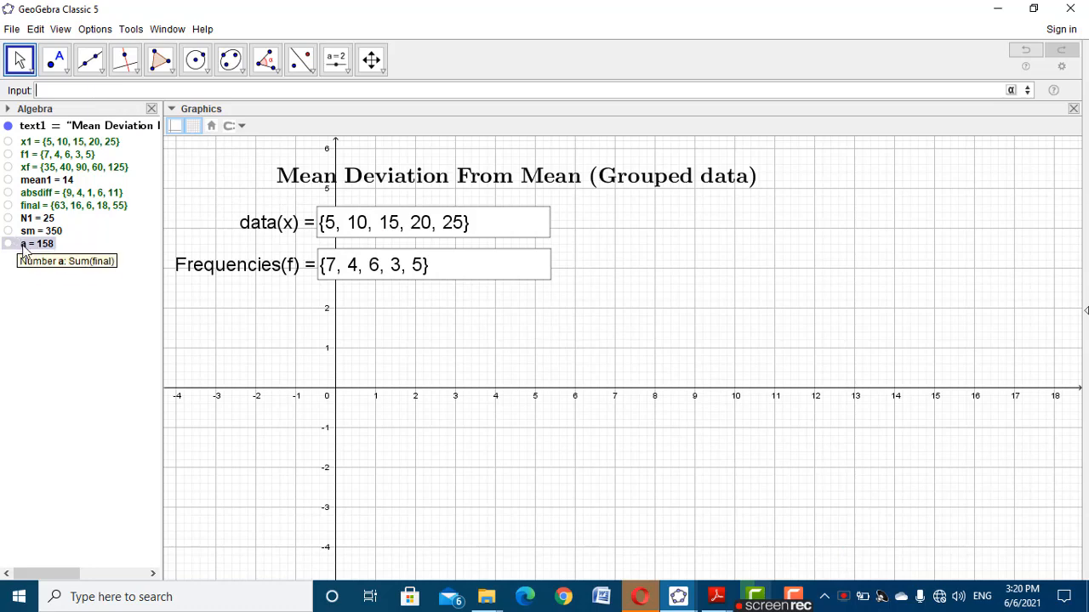
Rename the total of the weighted absolute deviations as sf
{"action": "right_click", "coordinate": [24, 246]}
{"action": "left_click", "coordinate": [53, 282]}
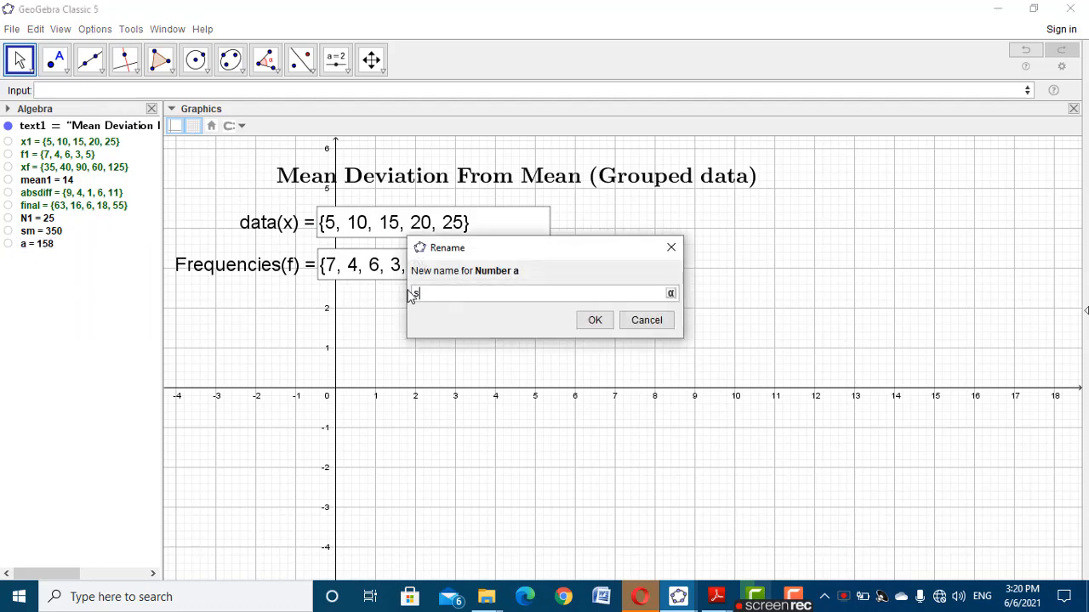
{"action": "type", "text": "sf"}
{"action": "left_click", "coordinate": [595, 320]}
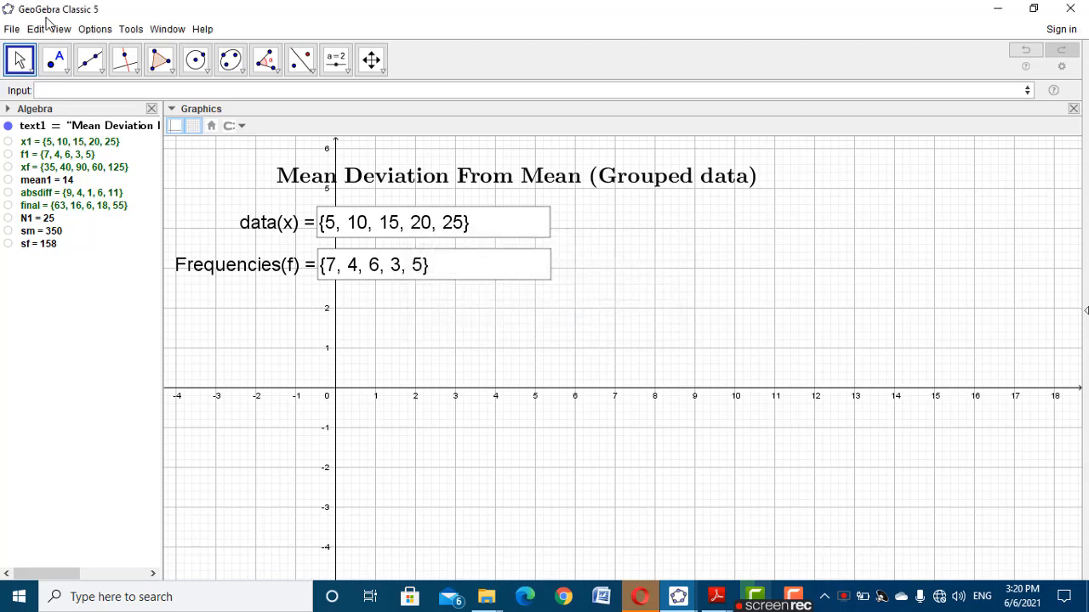
Create a number slider n below the input boxes, with minimum 0, maximum Length(x1)+2 and increment 1
{"action": "left_click", "coordinate": [255, 87]}
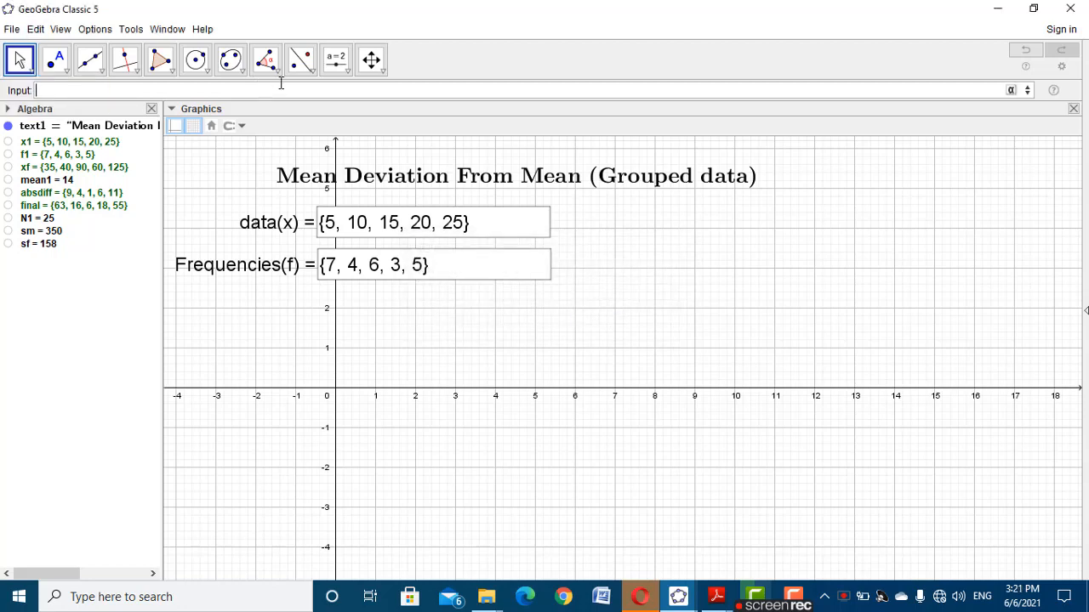
{"action": "left_click", "coordinate": [344, 71]}
{"action": "left_click", "coordinate": [346, 73]}
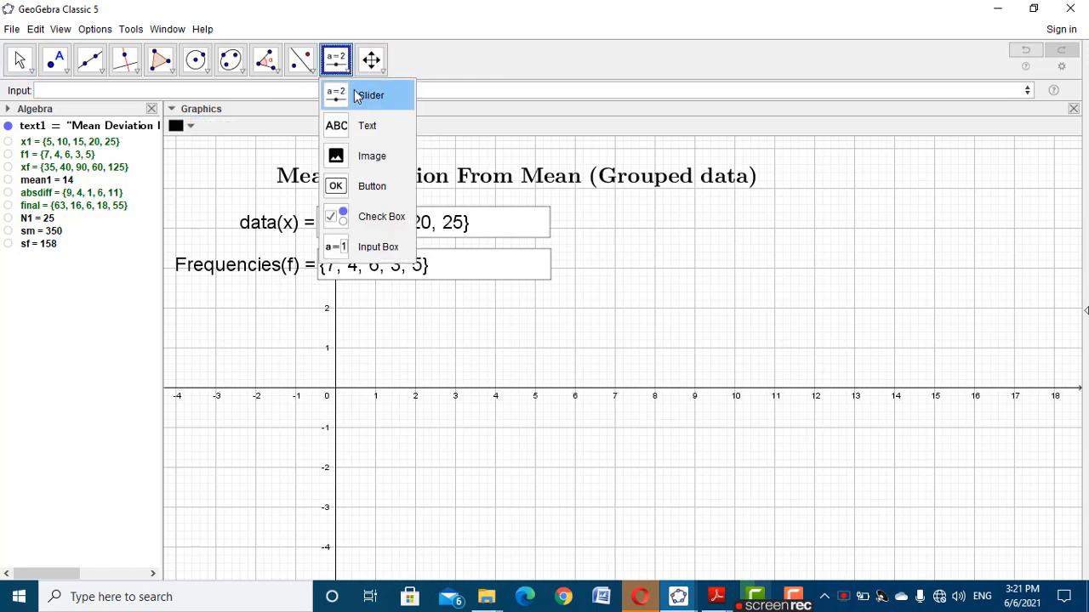
{"action": "left_click", "coordinate": [360, 93]}
{"action": "left_click", "coordinate": [468, 355]}
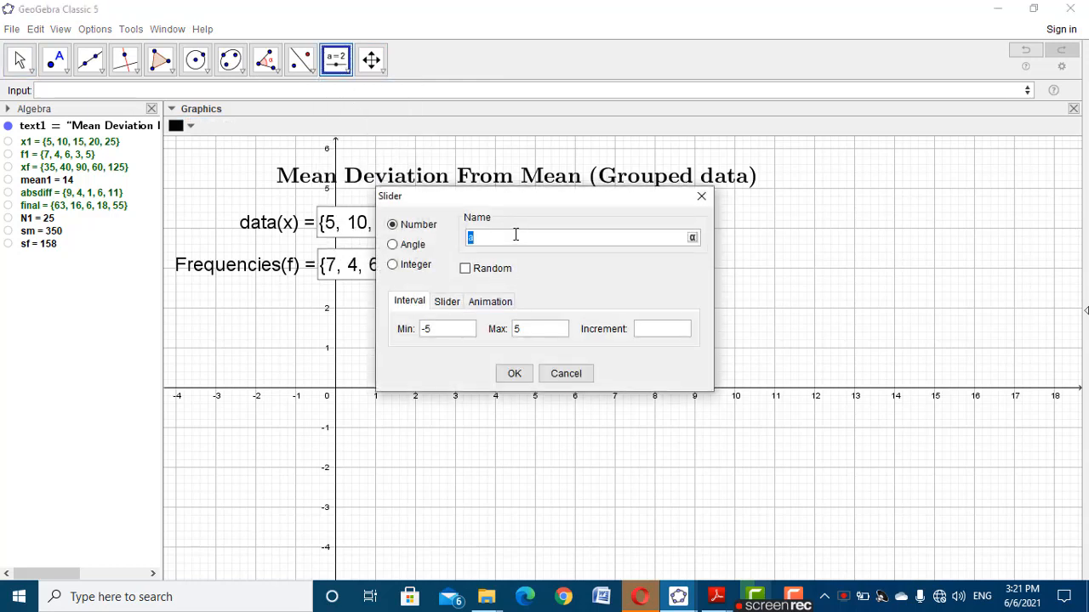
{"action": "type", "text": "n"}
{"action": "left_click_drag", "start_coordinate": [441, 333], "coordinate": [406, 326]}
{"action": "type", "text": "0"}
{"action": "left_click_drag", "start_coordinate": [541, 335], "coordinate": [513, 335]}
{"action": "type", "text": "("}
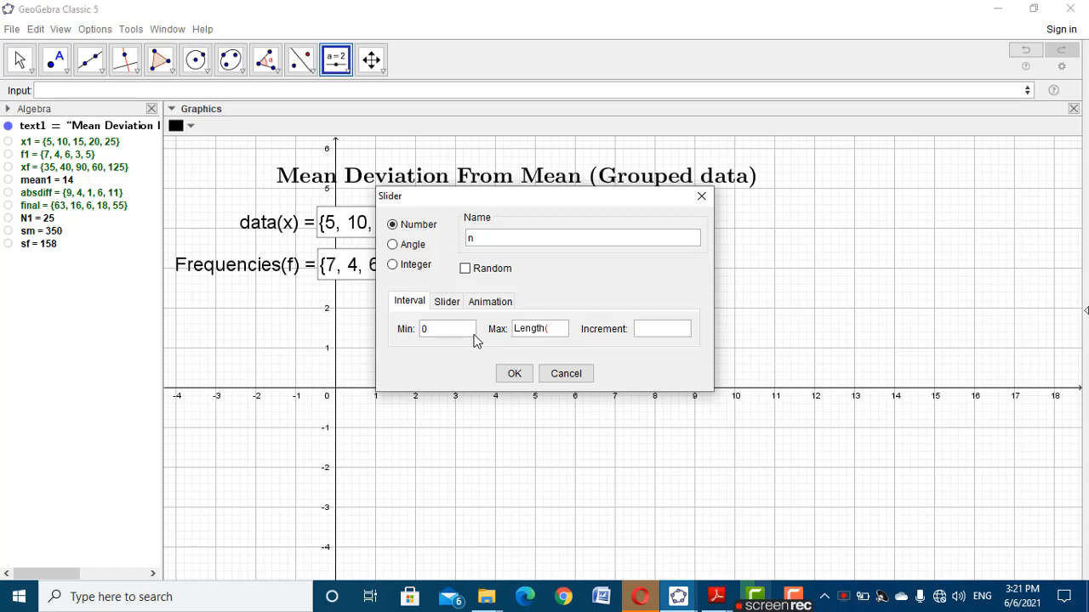
{"action": "type", "text": "x1)+2"}
{"action": "left_click", "coordinate": [671, 331]}
{"action": "type", "text": "1"}
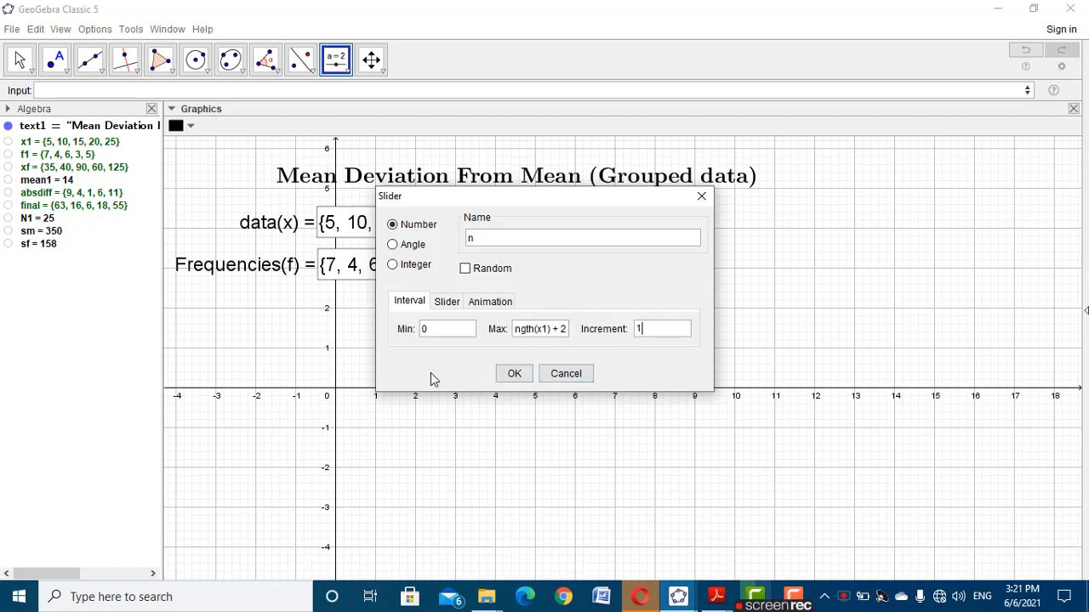
{"action": "left_click", "coordinate": [514, 373]}
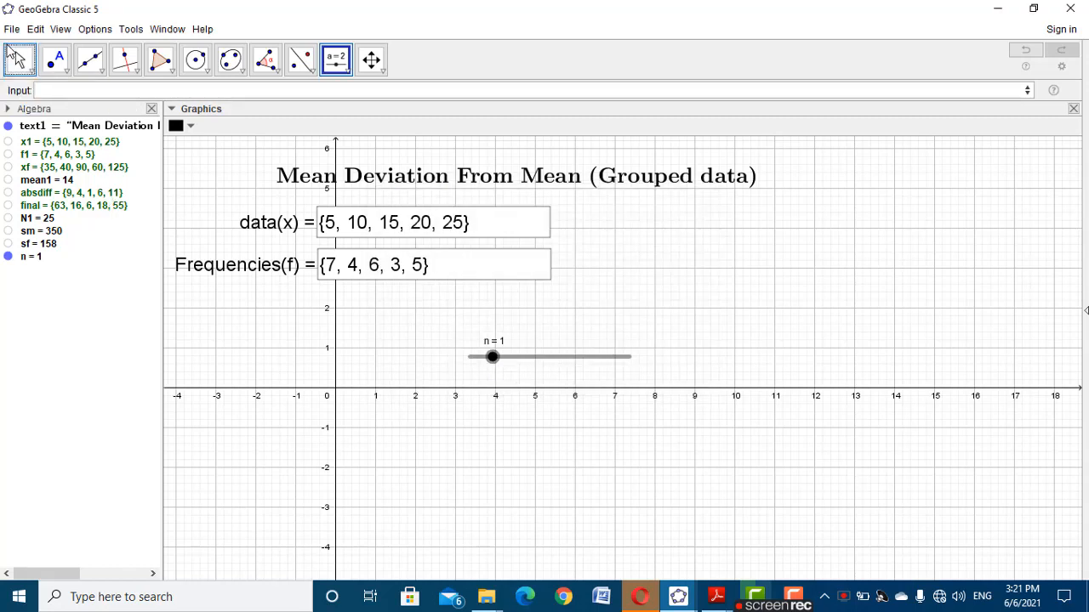
Set slider n to 0 and move it beside the Frequencies(f) input box
{"action": "left_click", "coordinate": [18, 56]}
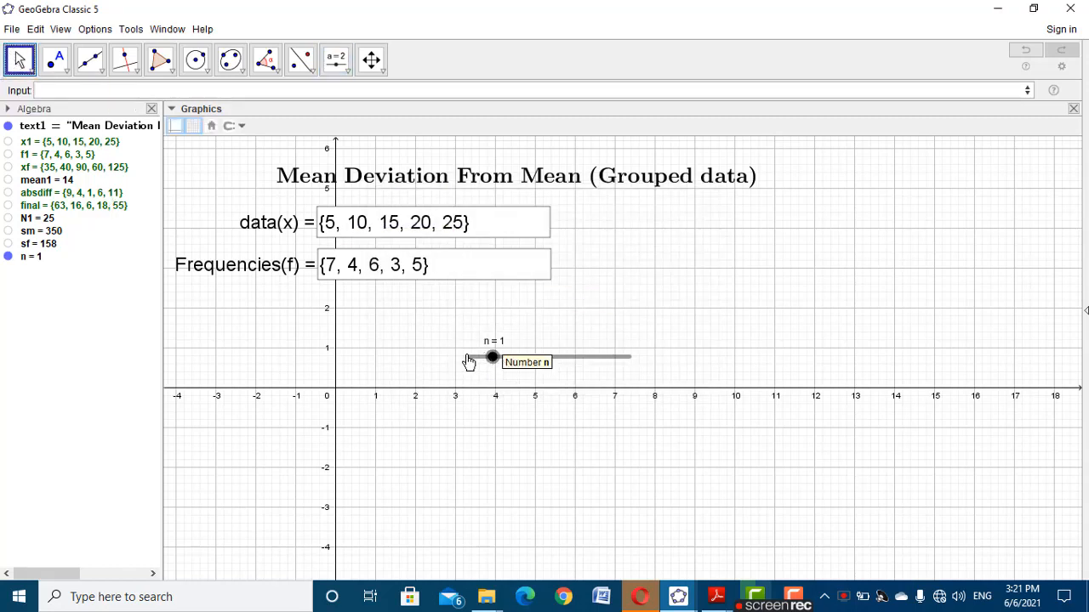
{"action": "left_click", "coordinate": [466, 358]}
{"action": "left_click_drag", "start_coordinate": [493, 358], "coordinate": [620, 279]}
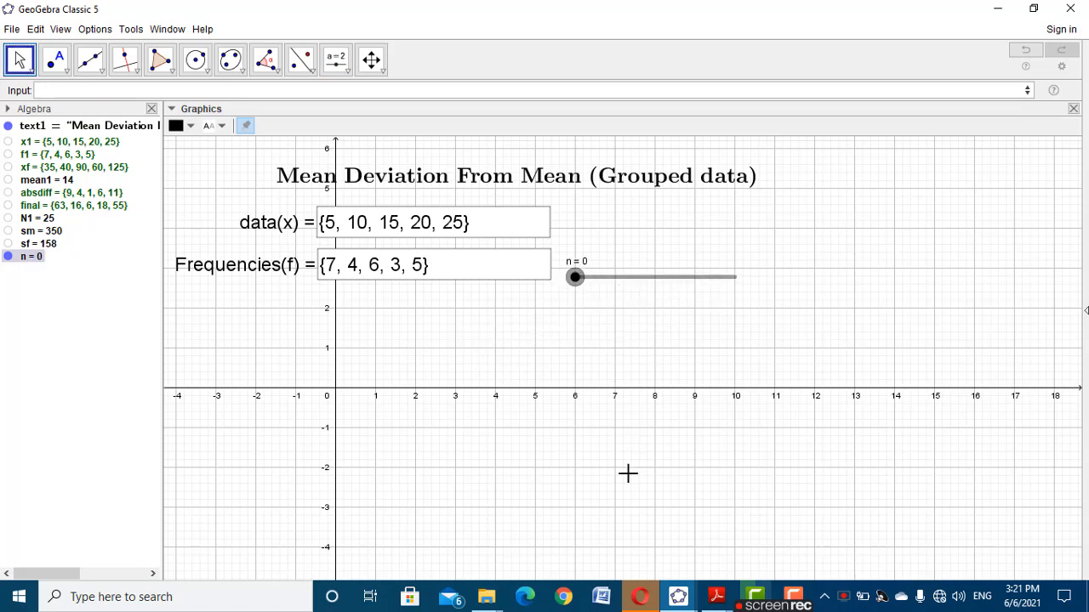
Examine the table layout in the finished mean deviation file, including its Total row, and return to the new applet
{"action": "left_click", "coordinate": [683, 605]}
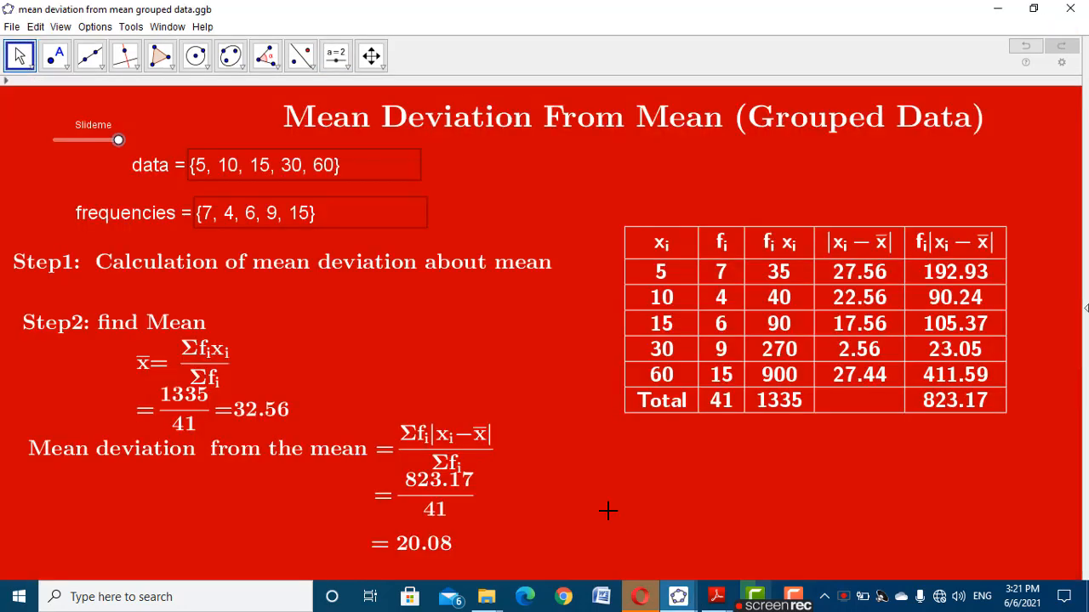
{"action": "left_click", "coordinate": [629, 529]}
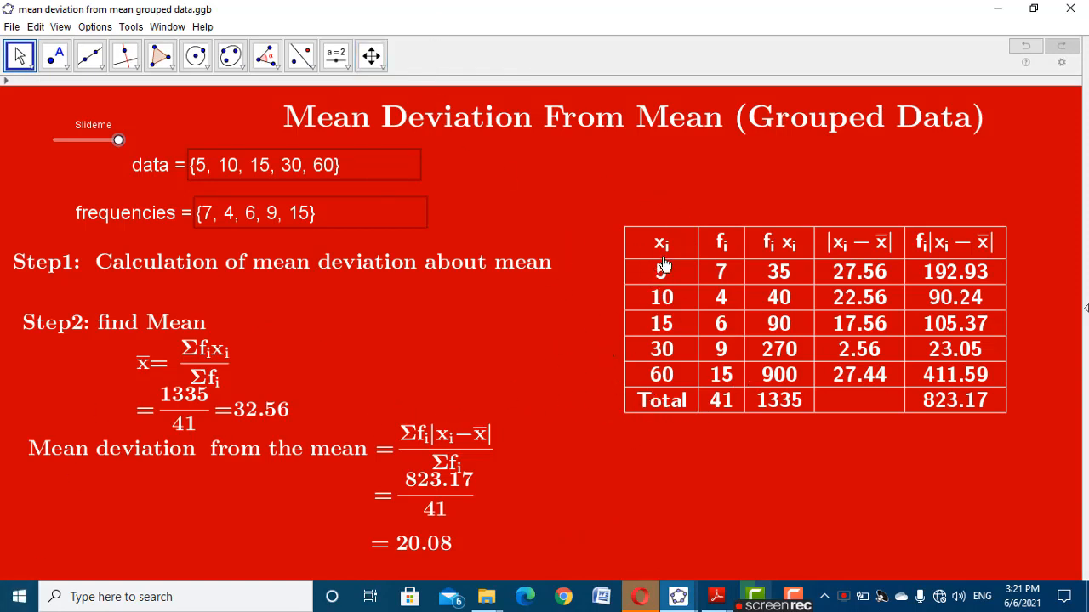
{"action": "mouse_move", "coordinate": [678, 596]}
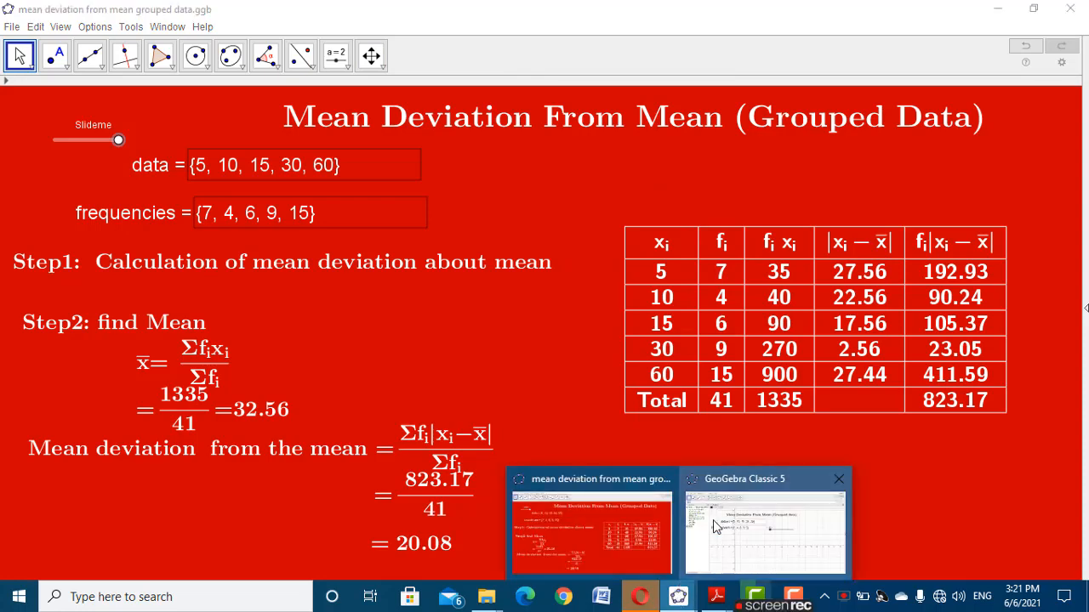
{"action": "left_click", "coordinate": [712, 488]}
Create a list for the table's first column with Append(x1, "Total")
{"action": "left_click", "coordinate": [196, 91]}
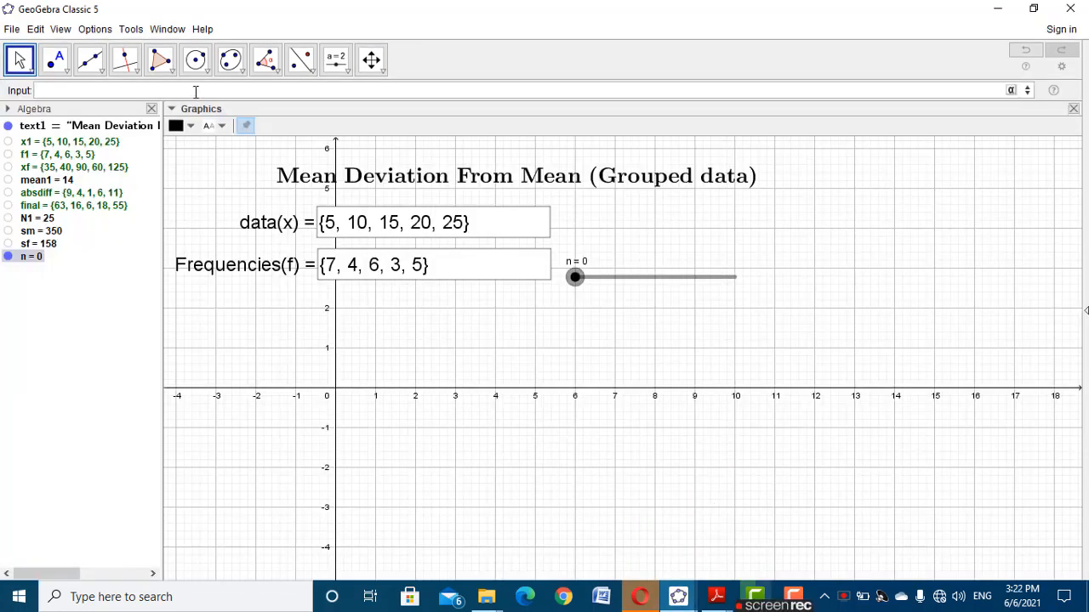
{"action": "type", "text": "App"}
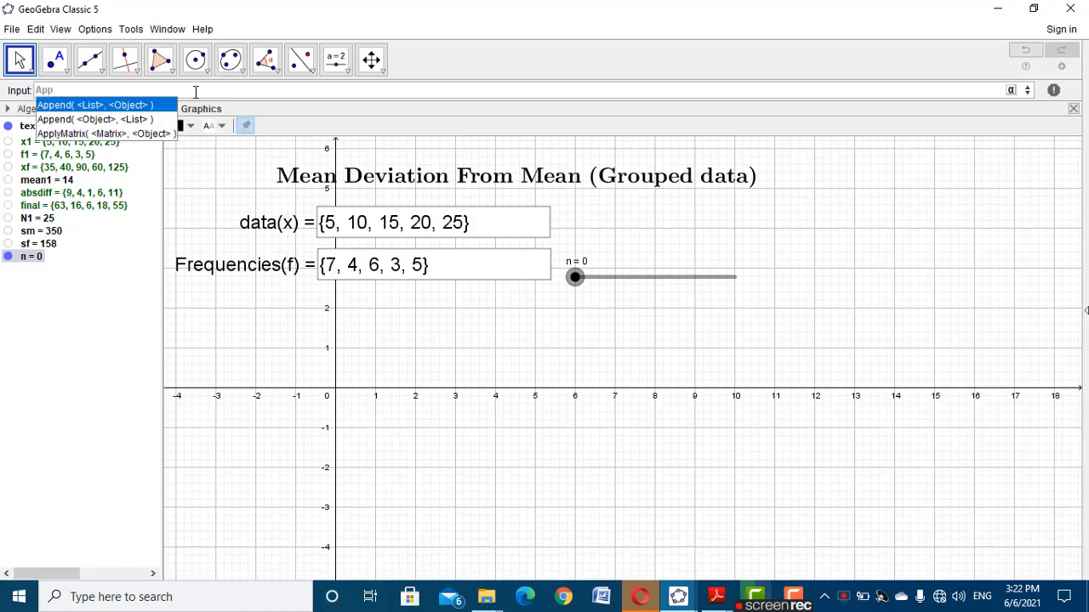
{"action": "left_click", "coordinate": [169, 105]}
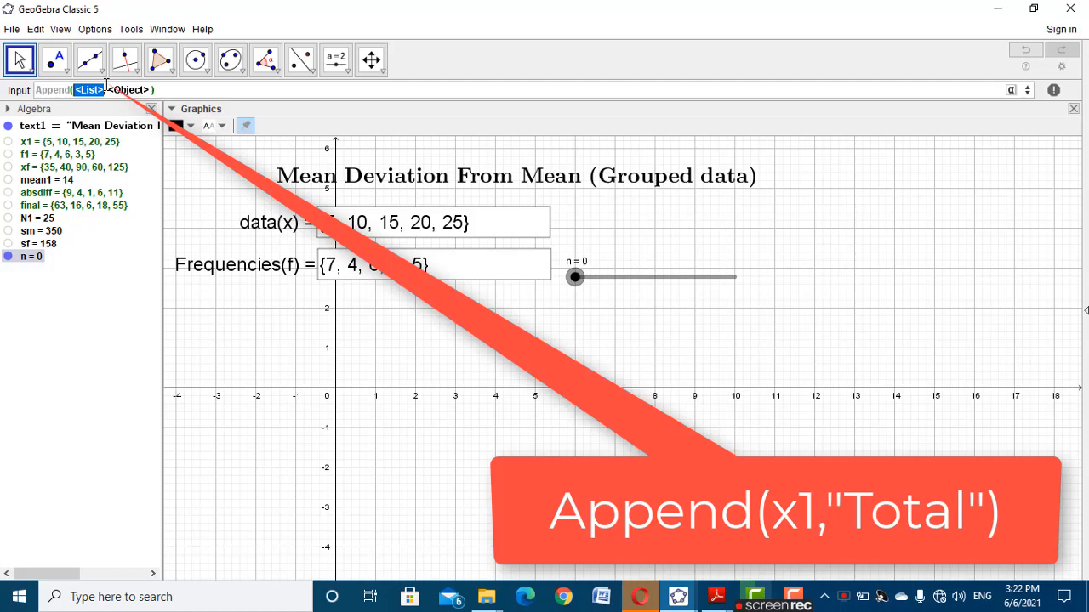
{"action": "type", "text": "x1"}
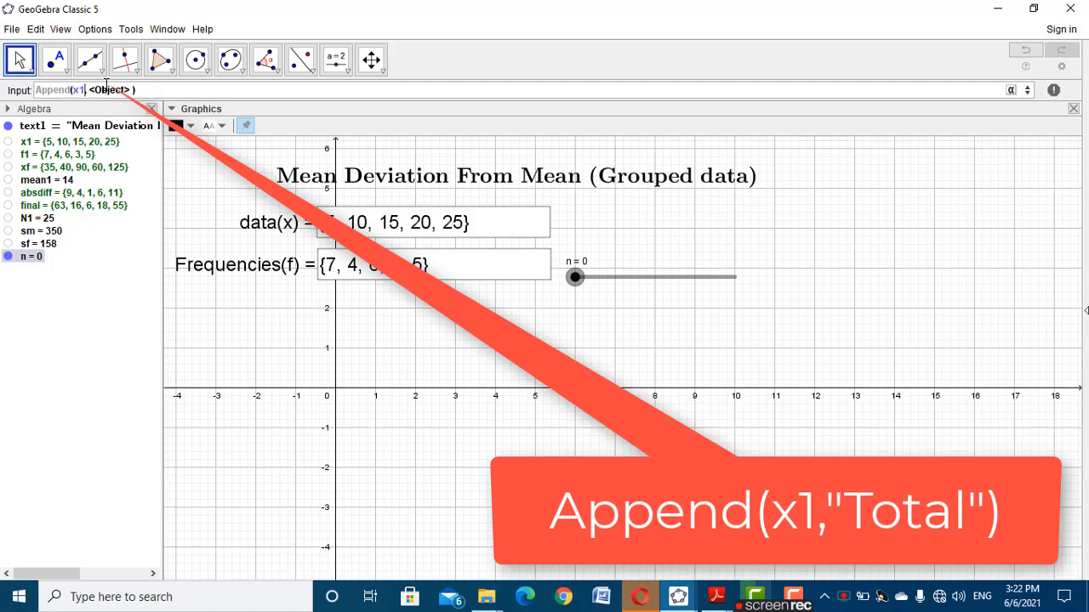
{"action": "key", "text": "Tab"}
{"action": "type", "text": "\"Total"}
{"action": "key", "text": "Return"}
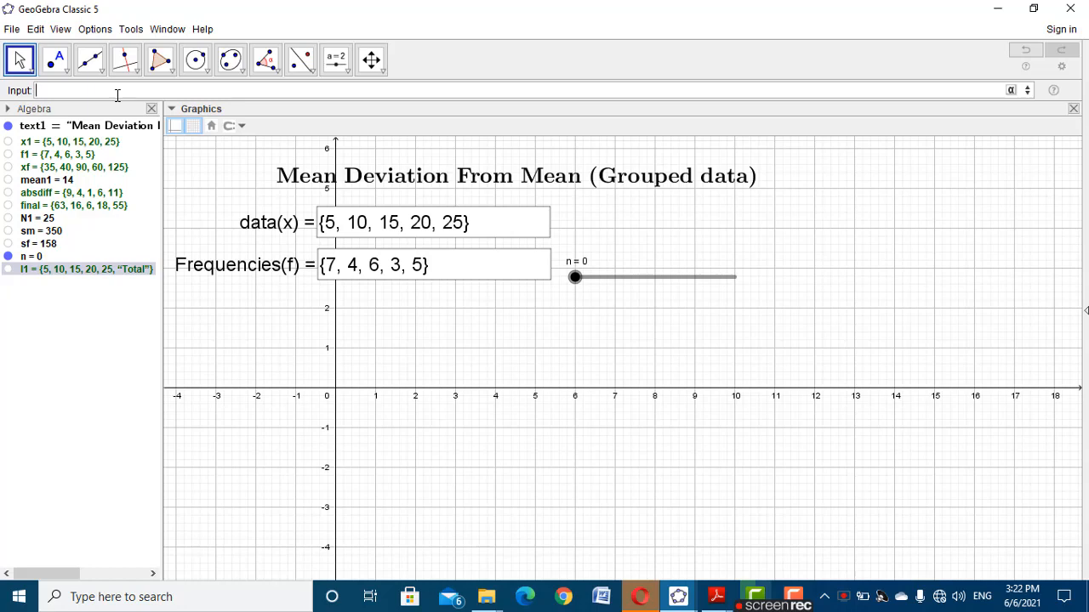
Create a list of the frequencies followed by their total with Append(f1, N1)
{"action": "type", "text": "app"}
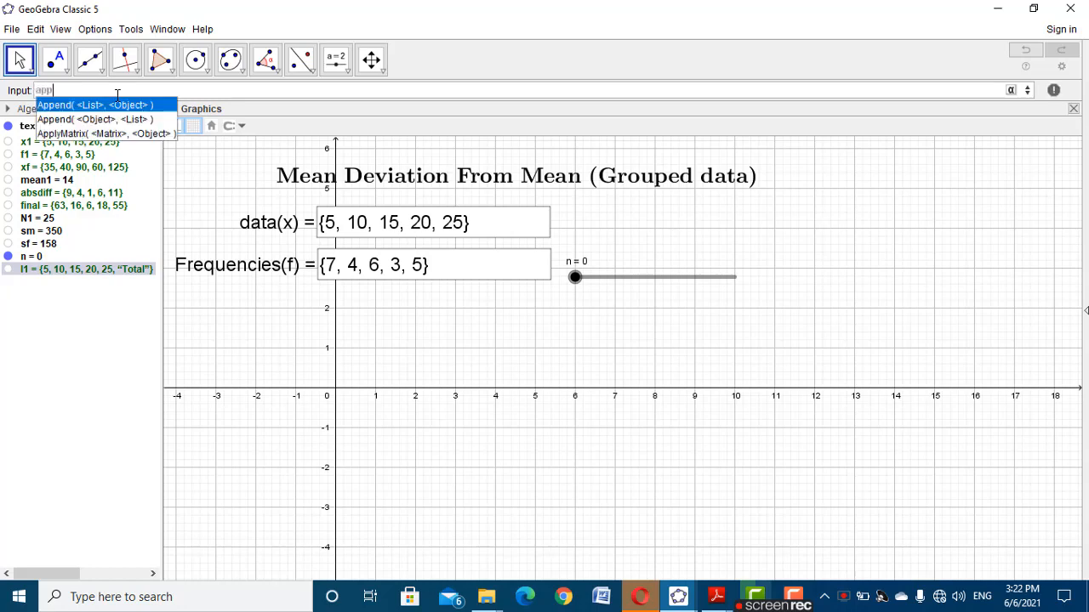
{"action": "left_click", "coordinate": [120, 107]}
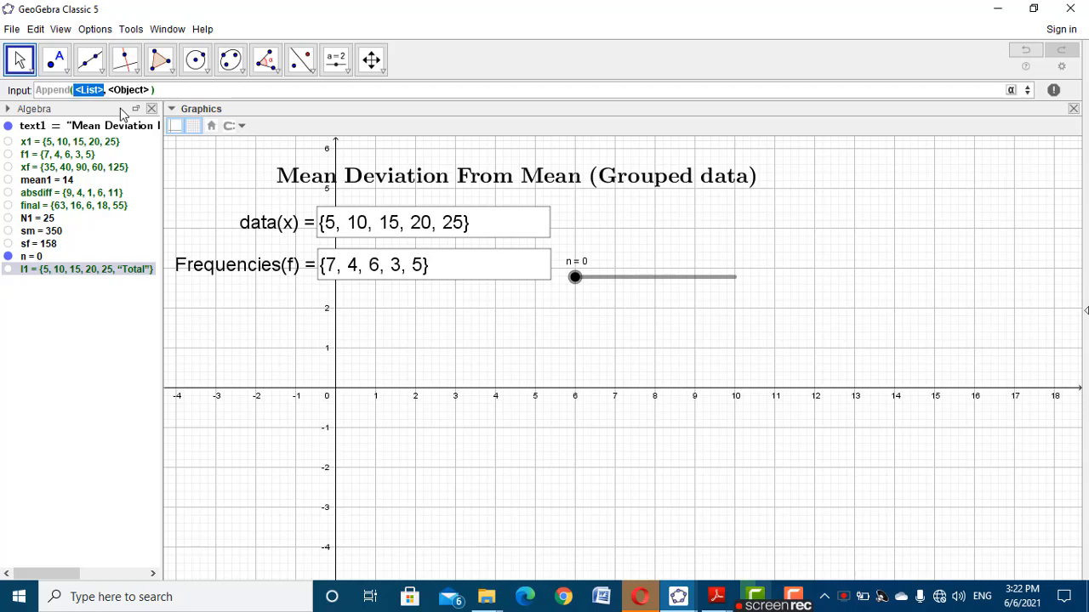
{"action": "type", "text": "f1"}
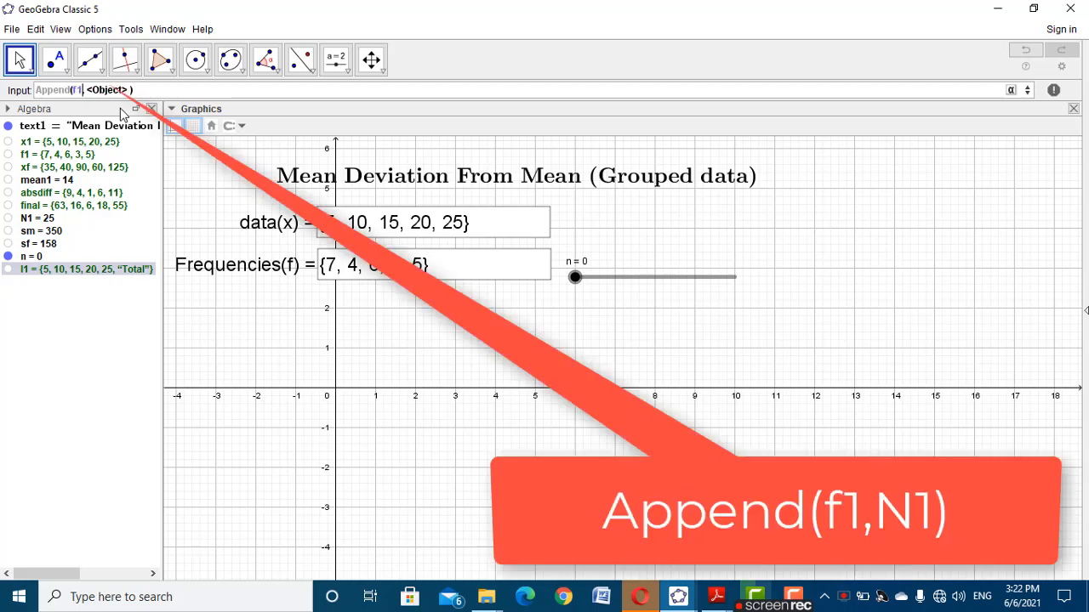
{"action": "key", "text": "Tab"}
{"action": "type", "text": "\""}
{"action": "key", "text": "BackSpace"}
{"action": "type", "text": "N1"}
{"action": "key", "text": "Return"}
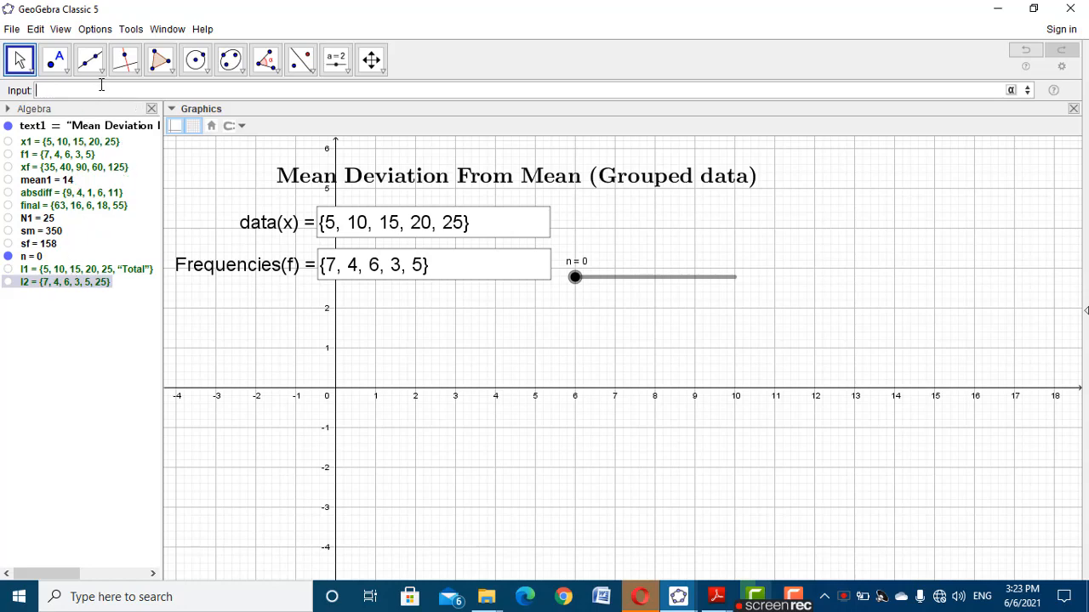
Create a list of the data-frequency products followed by their total with Append(xf, sm)
{"action": "type", "text": "App"}
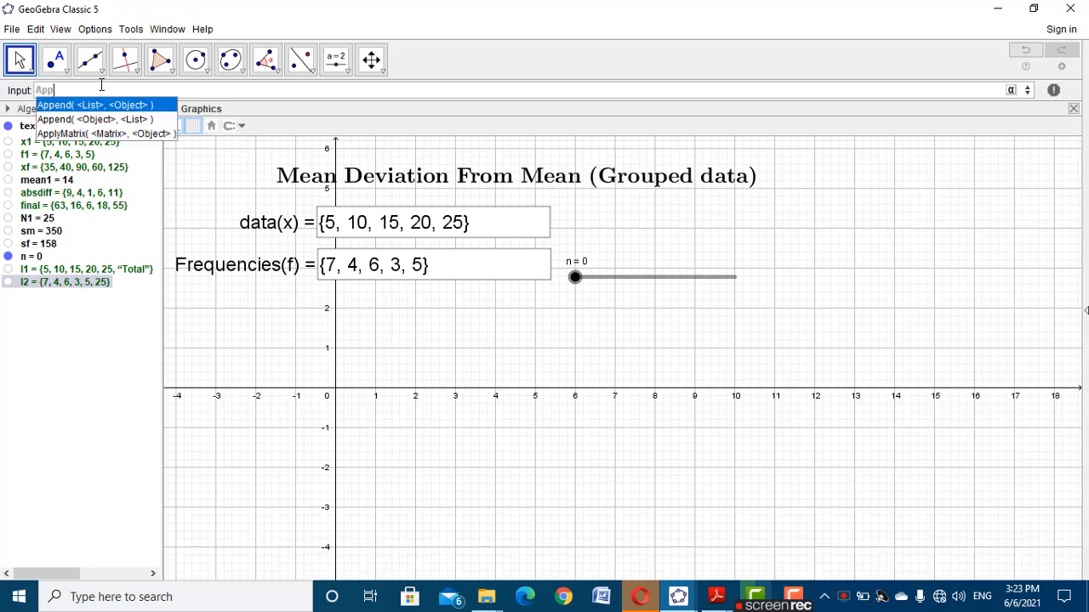
{"action": "left_click", "coordinate": [109, 109]}
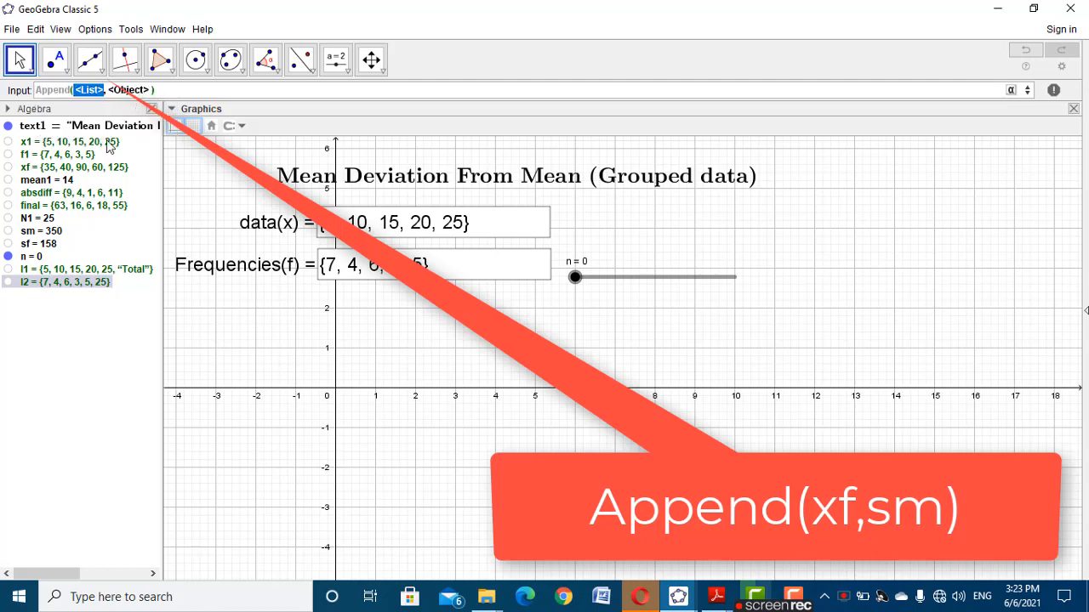
{"action": "type", "text": "xf"}
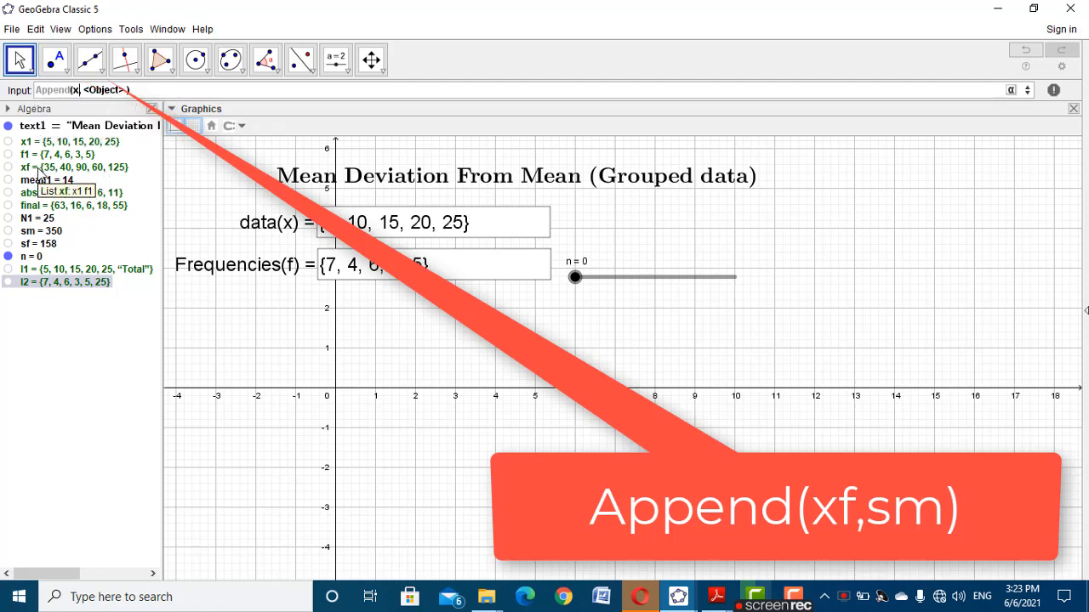
{"action": "key", "text": "Tab"}
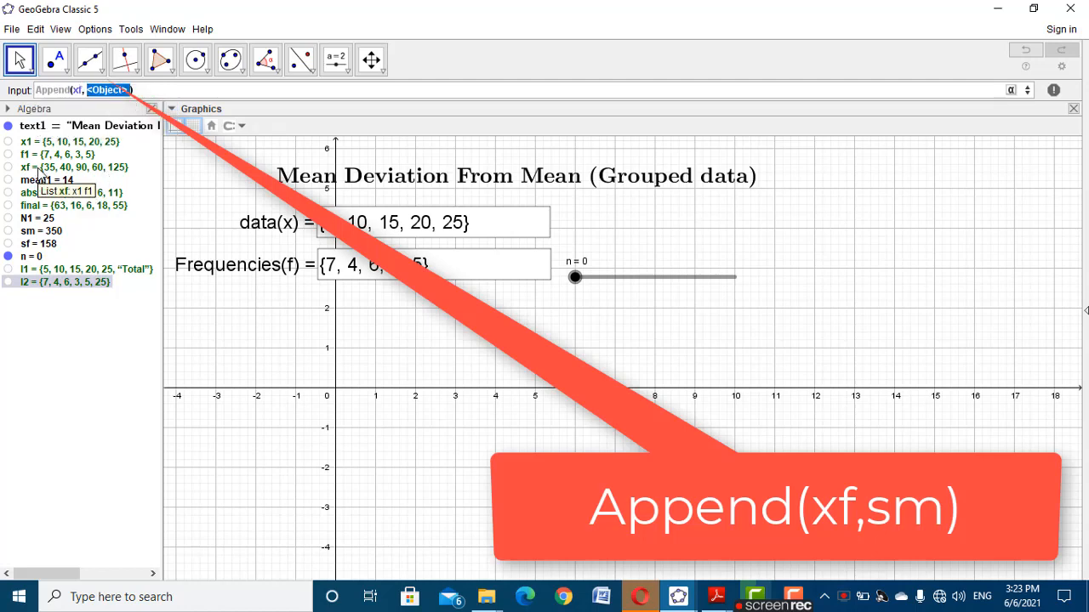
{"action": "type", "text": "s"}
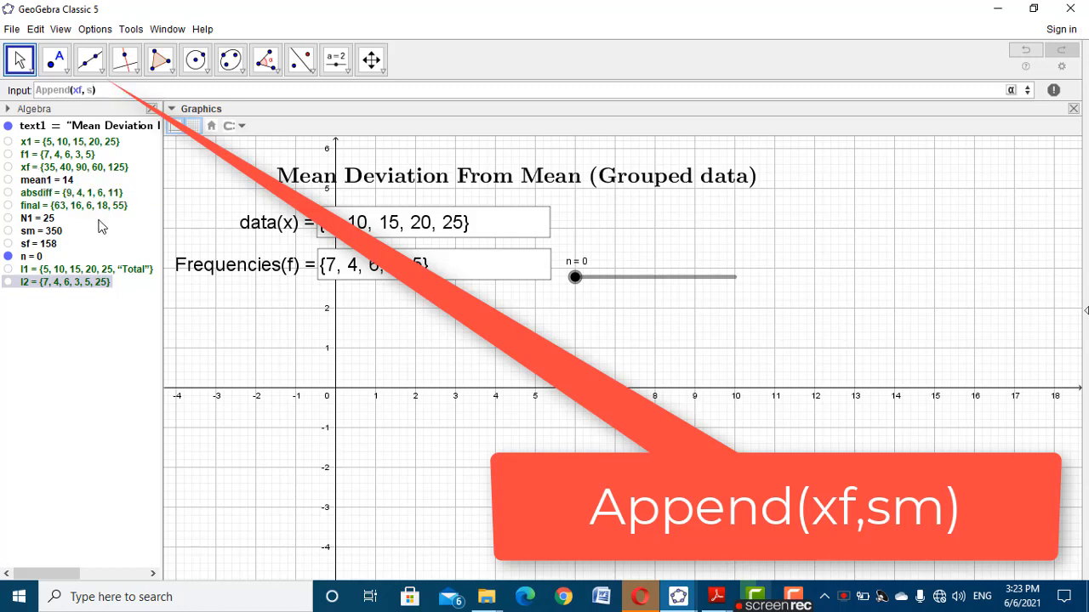
{"action": "type", "text": "m"}
{"action": "key", "text": "Return"}
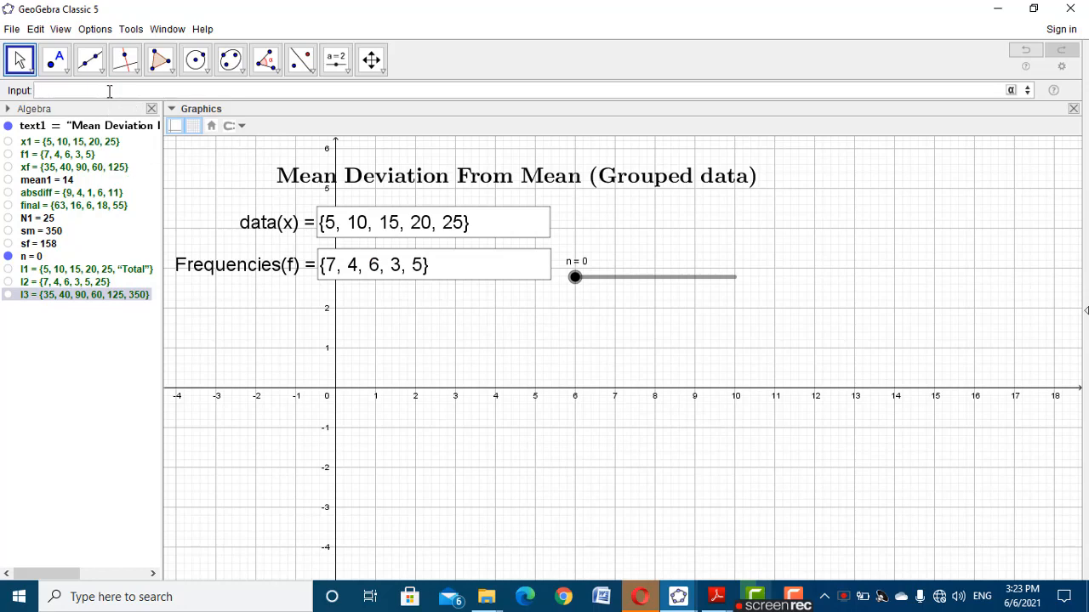
Create a list of the absolute deviations ending in an empty text with Append(absdiff, "")
{"action": "type", "text": "App"}
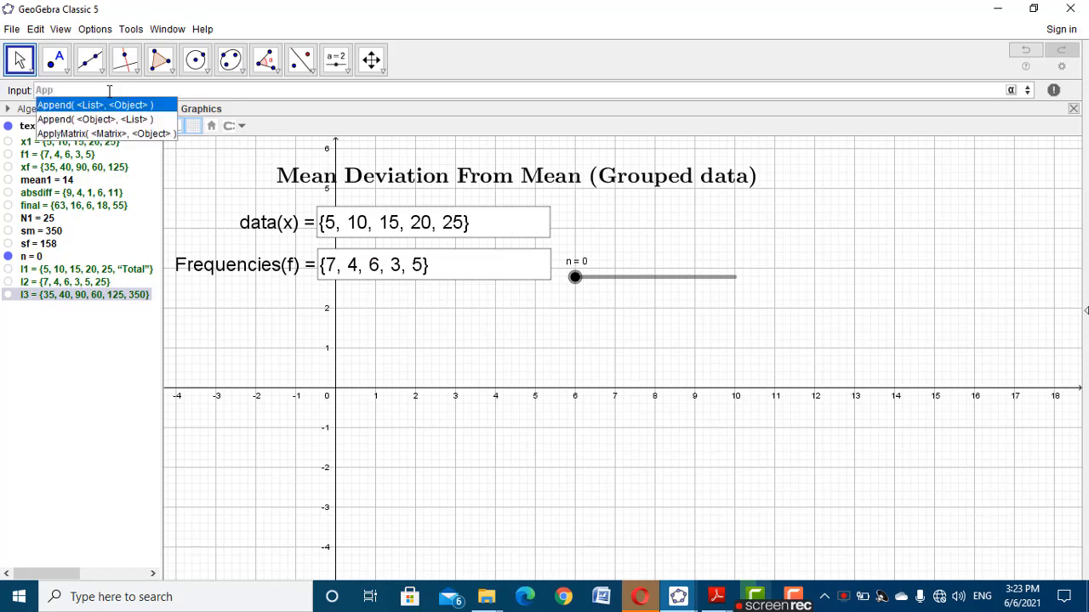
{"action": "left_click", "coordinate": [122, 107]}
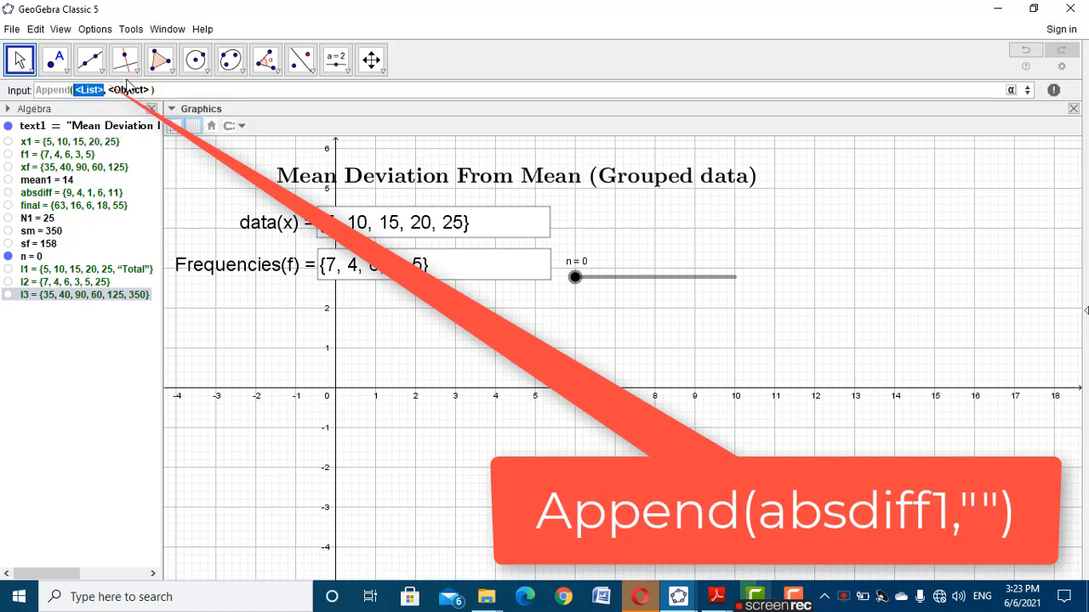
{"action": "type", "text": "abs"}
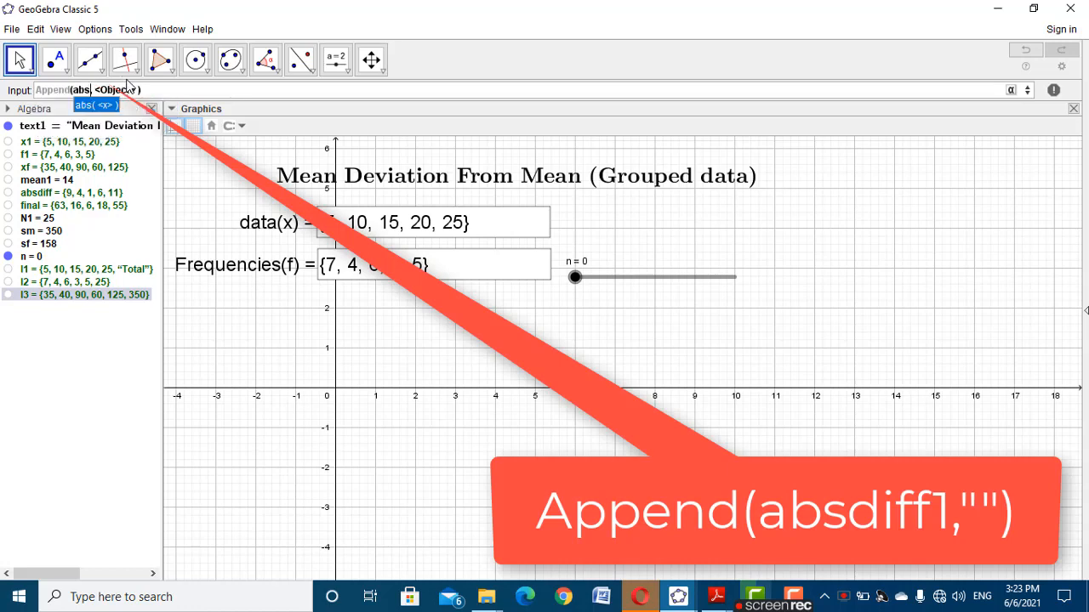
{"action": "type", "text": "diff"}
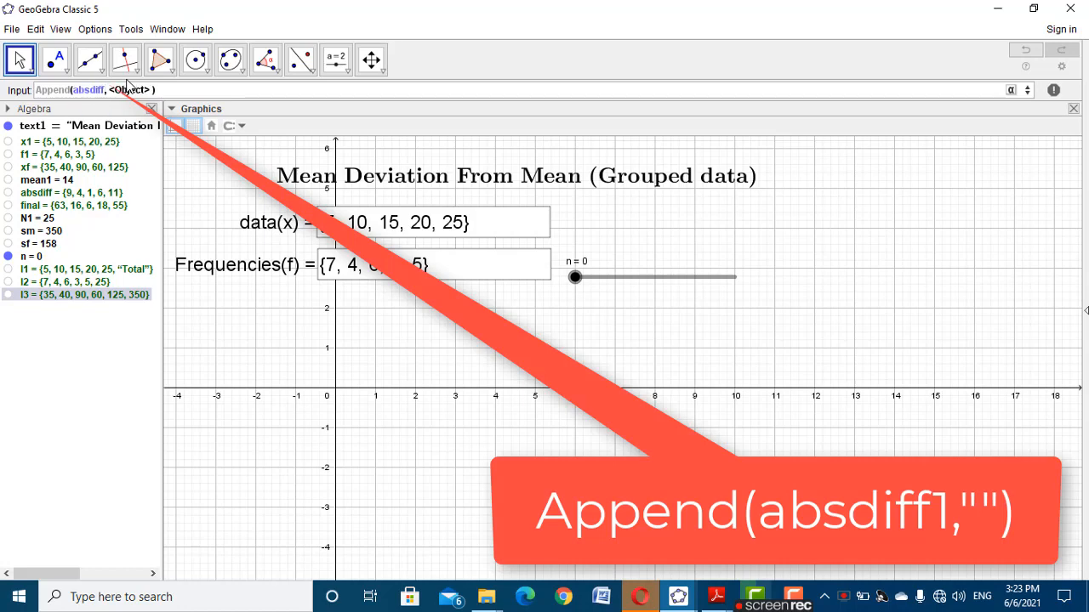
{"action": "left_click", "coordinate": [128, 88]}
{"action": "type", "text": "\"\""}
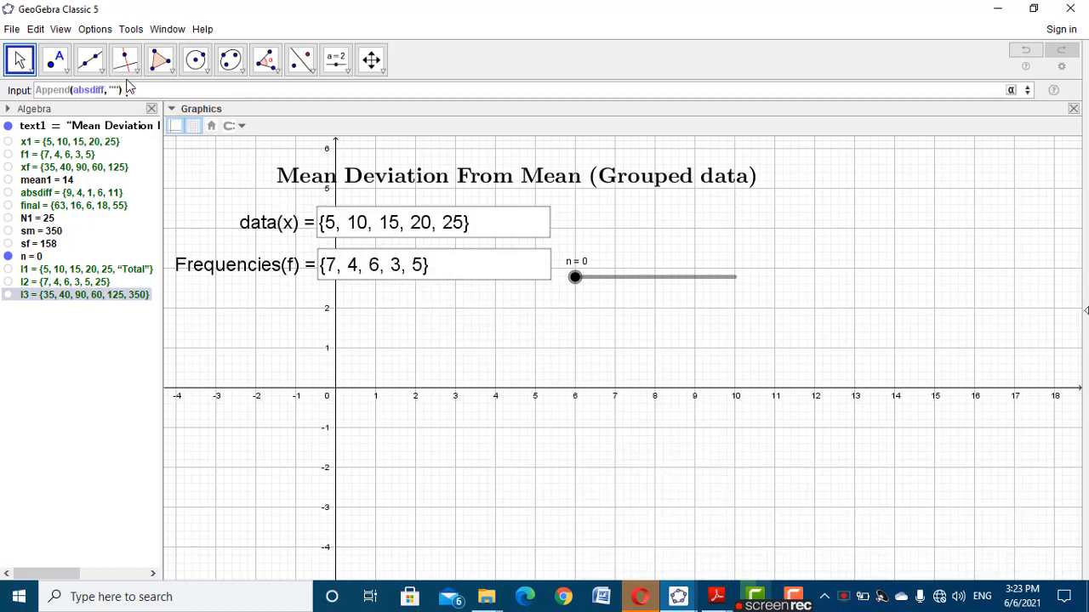
{"action": "key", "text": "Return"}
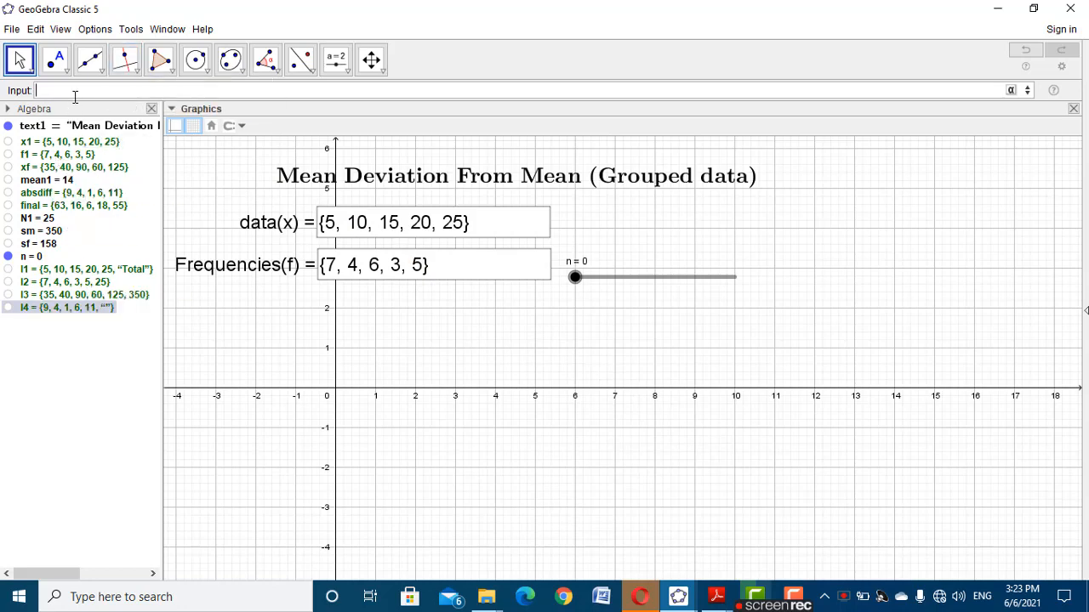
Create a list of the weighted absolute deviations followed by their total with Append(final, sf)
{"action": "type", "text": "App"}
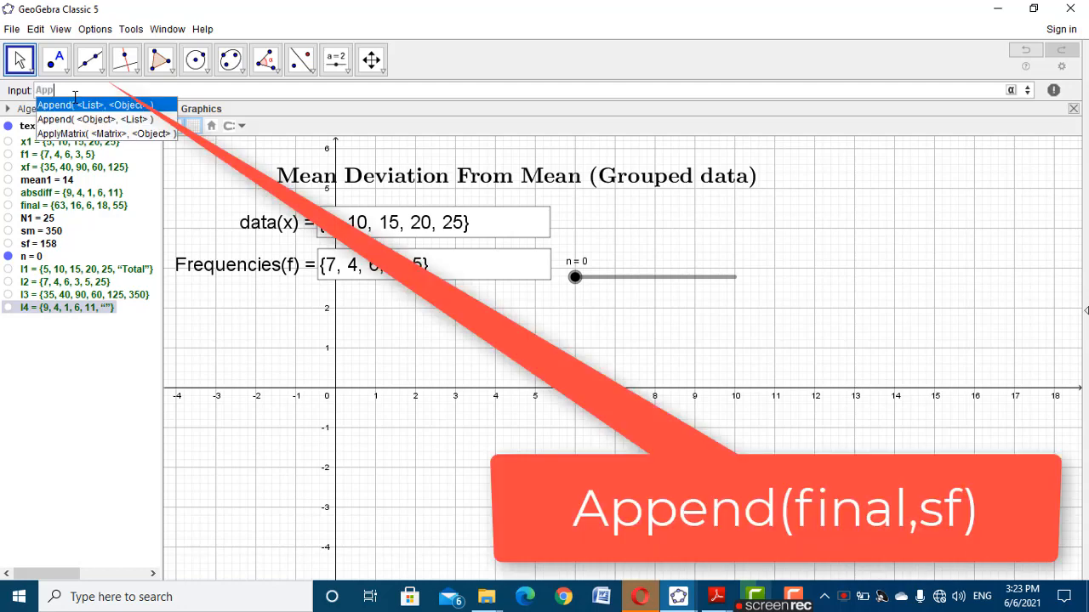
{"action": "left_click", "coordinate": [98, 106]}
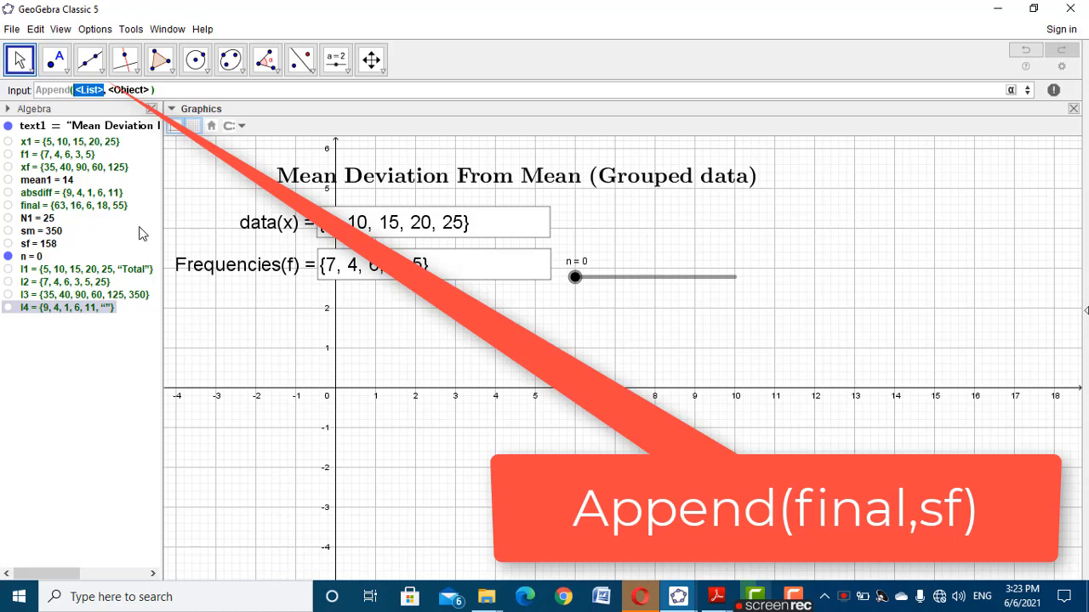
{"action": "type", "text": "f"}
{"action": "key", "text": "BackSpace"}
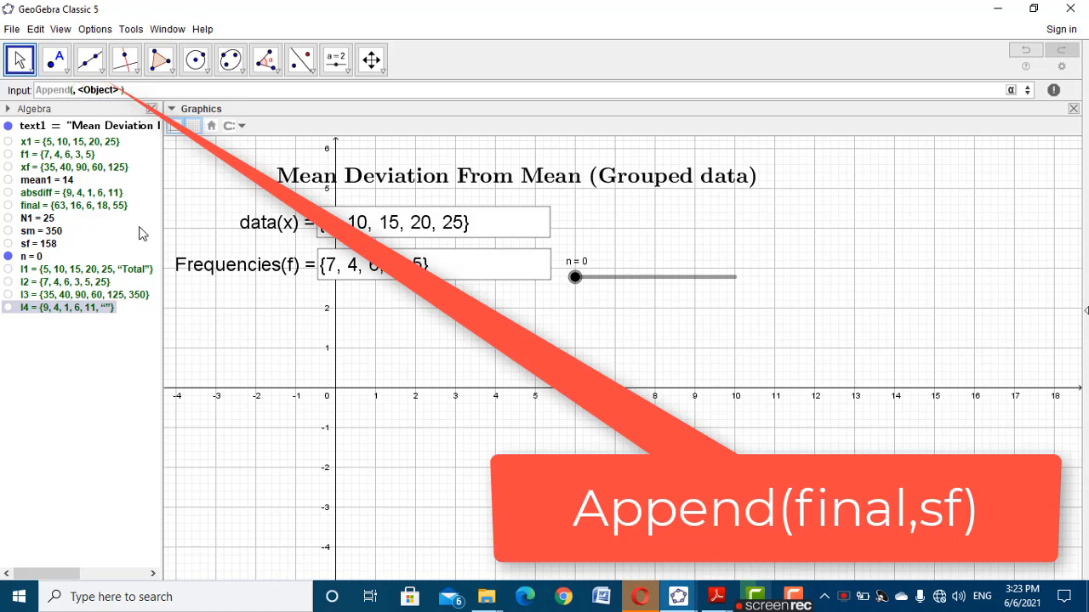
{"action": "type", "text": "final"}
{"action": "key", "text": "Tab"}
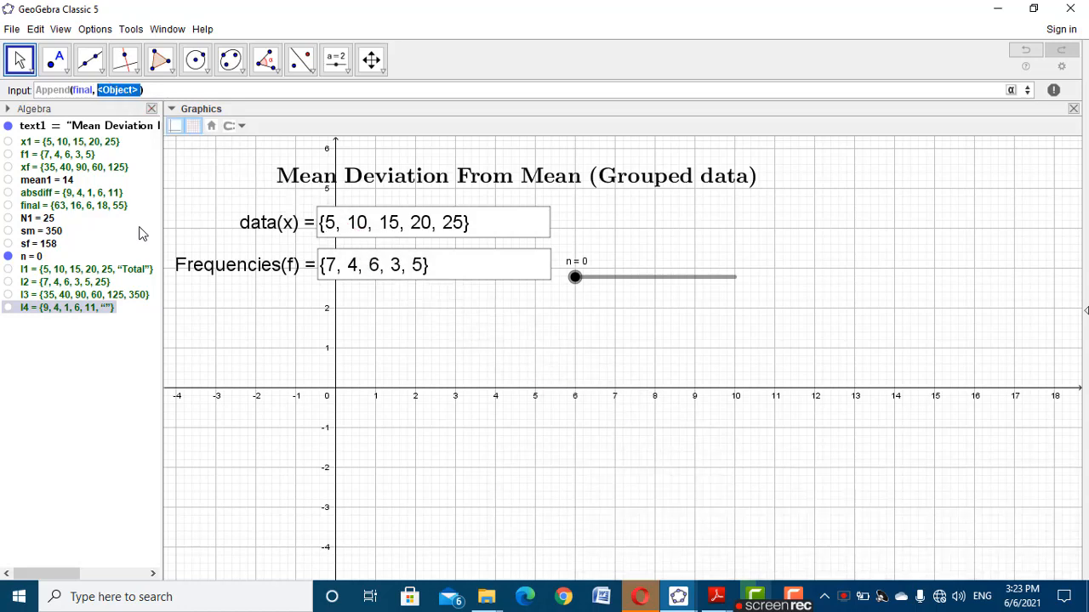
{"action": "type", "text": "sf"}
{"action": "key", "text": "Return"}
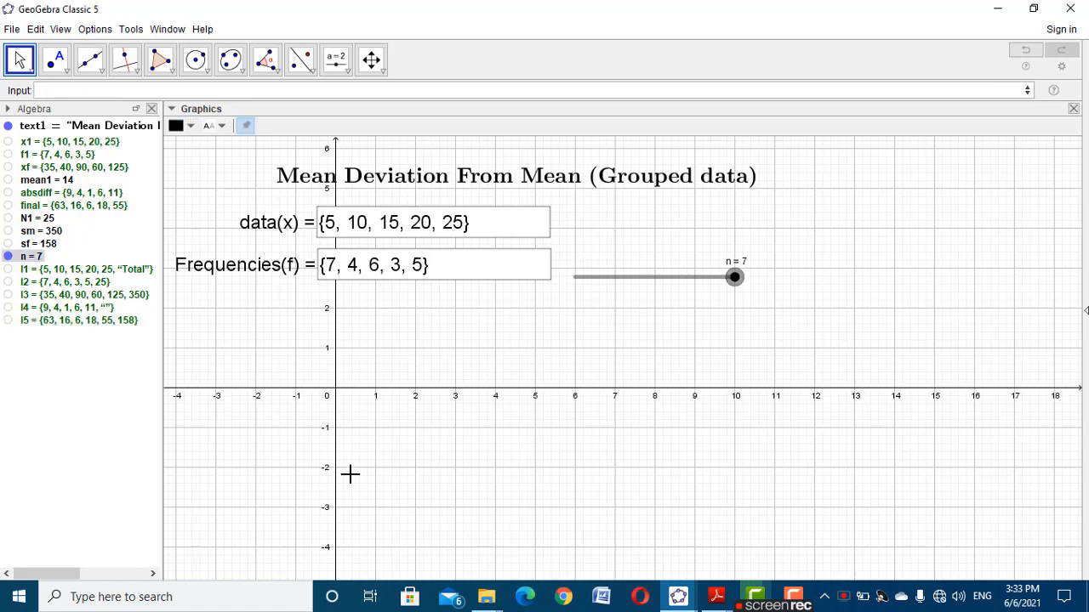
Examine how the table and solution steps respond to the Slideme slider at its minimum in the finished file, and return to the new applet
{"action": "left_click", "coordinate": [678, 596]}
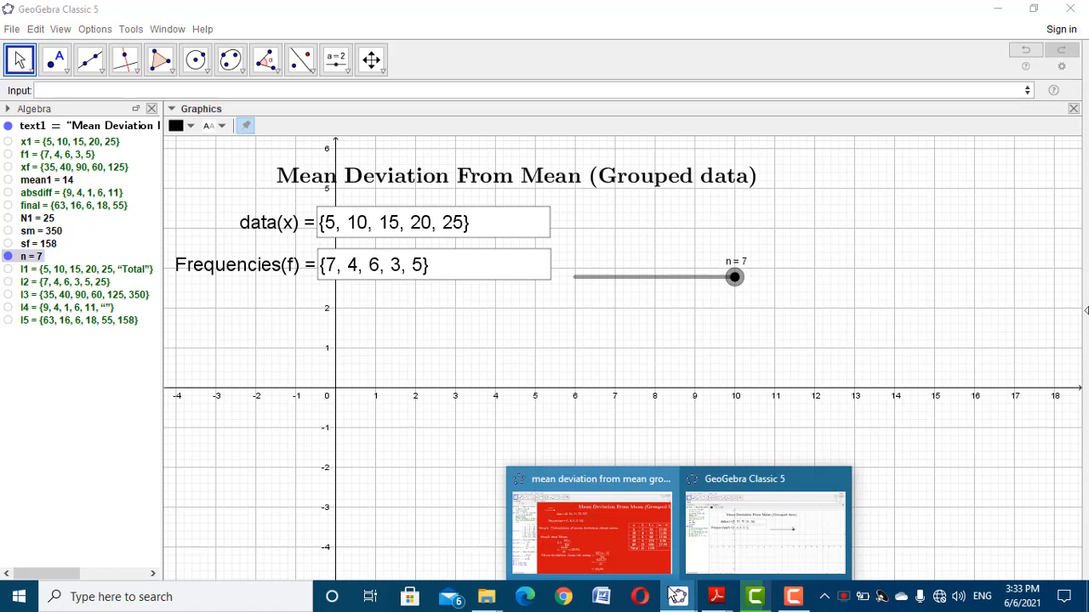
{"action": "left_click", "coordinate": [659, 542]}
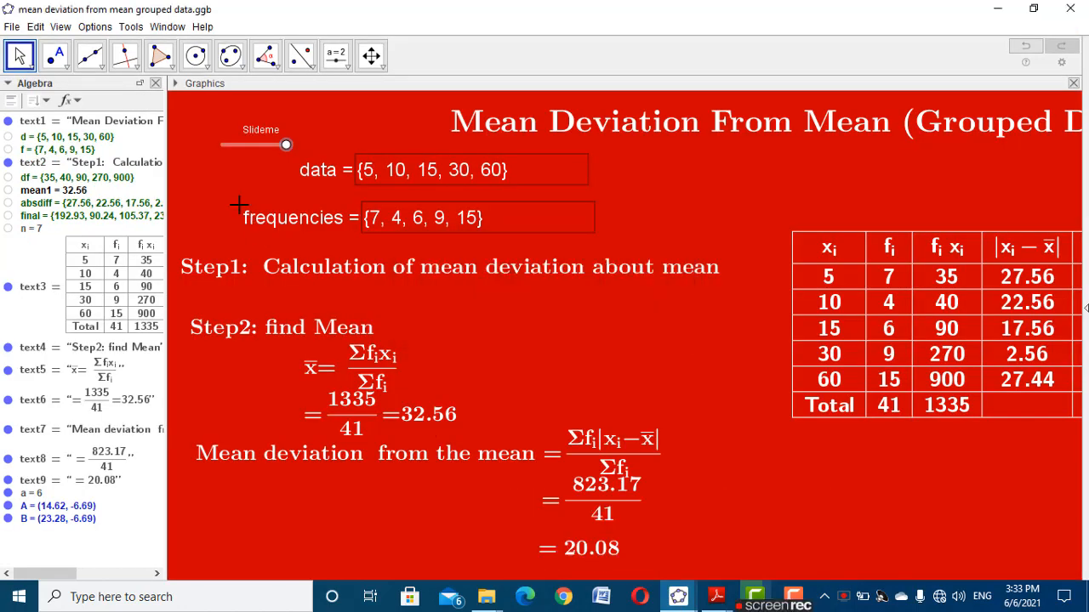
{"action": "left_click", "coordinate": [155, 83]}
{"action": "left_click", "coordinate": [667, 236]}
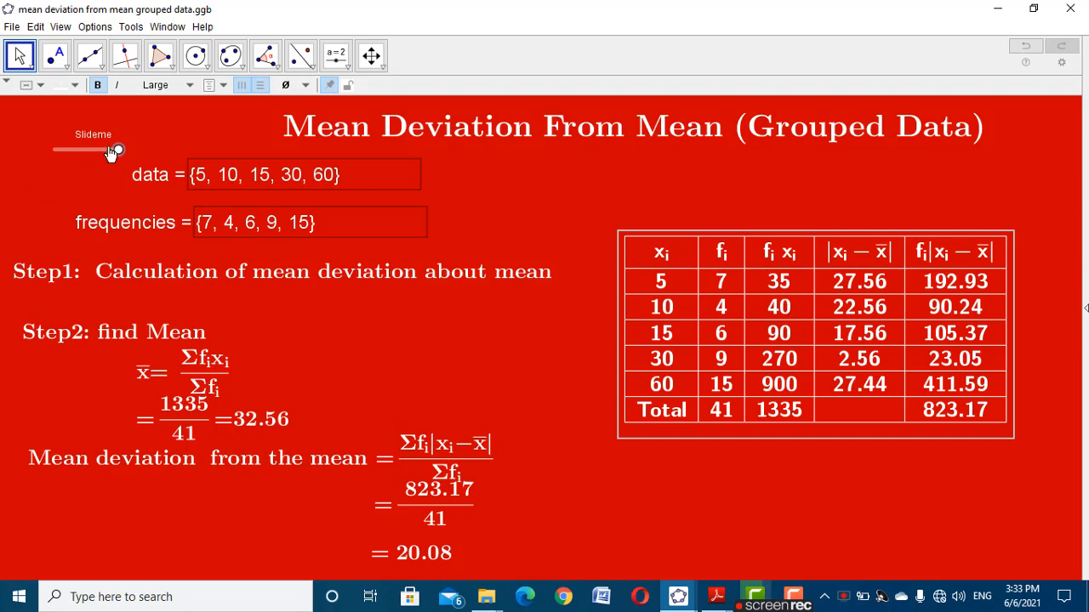
{"action": "left_click_drag", "start_coordinate": [112, 152], "coordinate": [54, 151]}
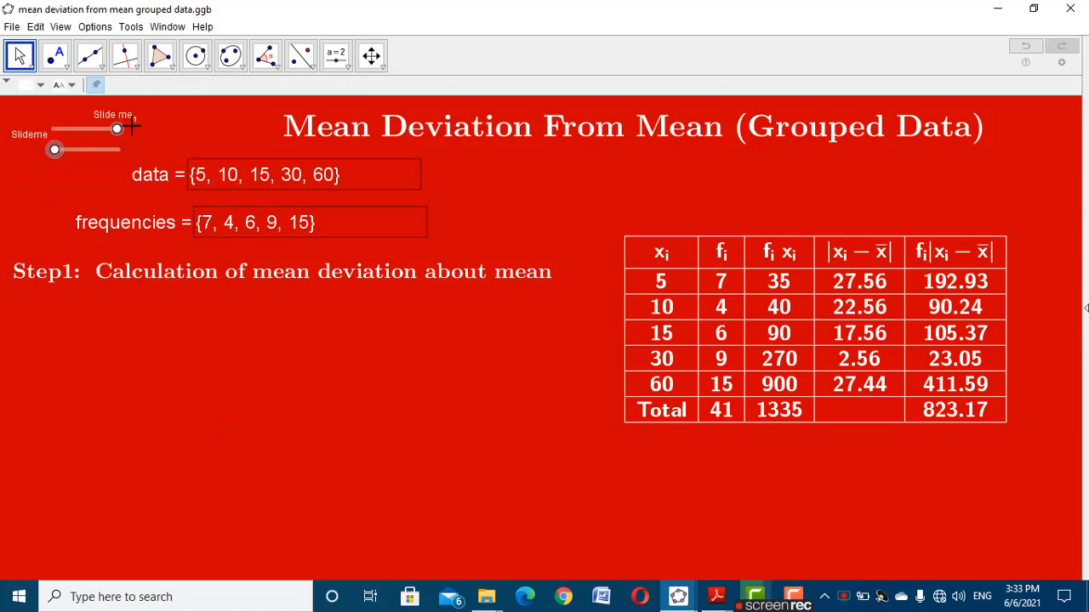
{"action": "mouse_move", "coordinate": [132, 127]}
{"action": "left_mouse_down"}
{"action": "mouse_move", "coordinate": [91, 127]}
{"action": "mouse_move", "coordinate": [132, 146]}
{"action": "left_mouse_up"}
{"action": "left_click", "coordinate": [678, 595]}
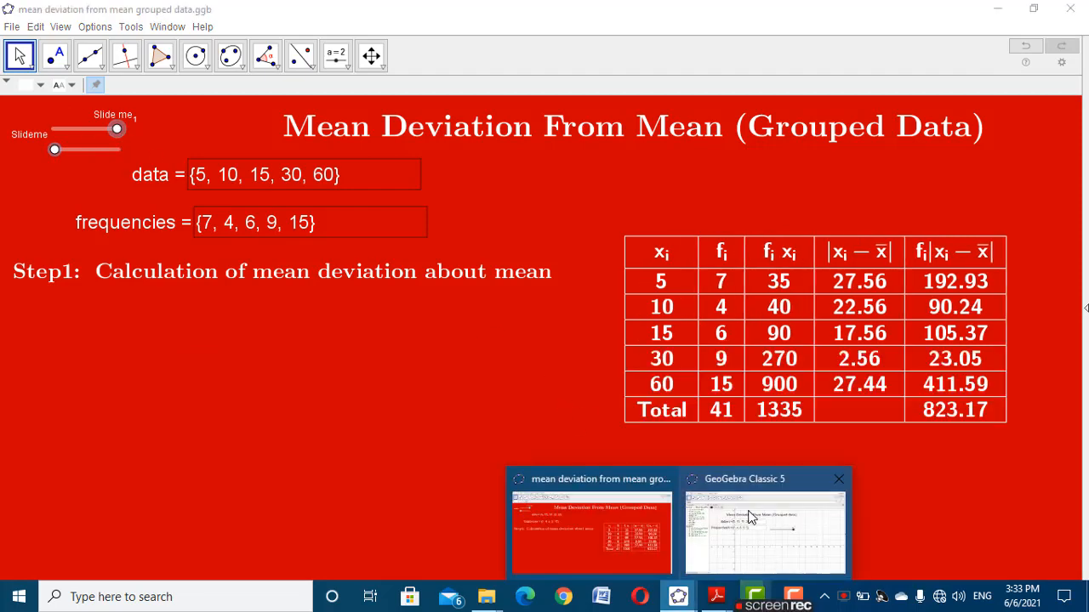
{"action": "left_click", "coordinate": [751, 517]}
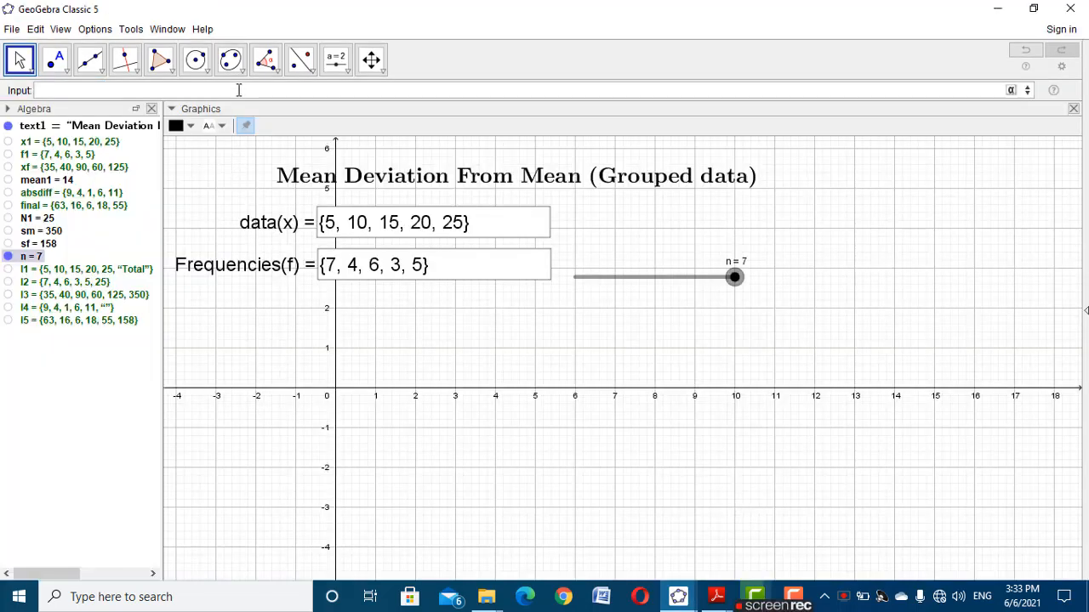
Begin a TableText formula in the input bar whose first column is First(Append("x_i", l1), n)
{"action": "left_click", "coordinate": [239, 90]}
{"action": "type", "text": "tab"}
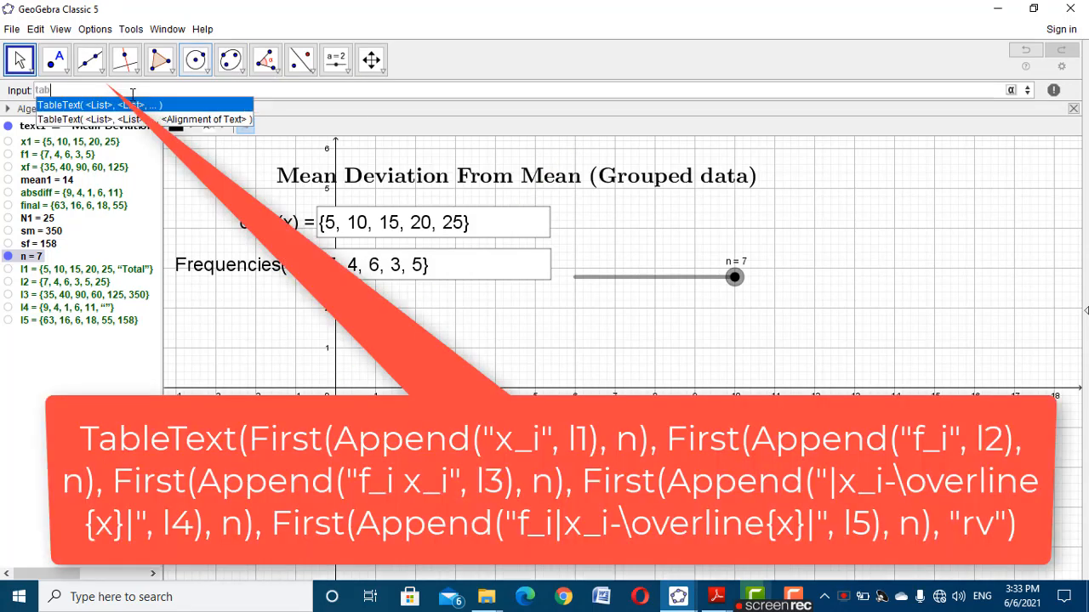
{"action": "left_click", "coordinate": [124, 107]}
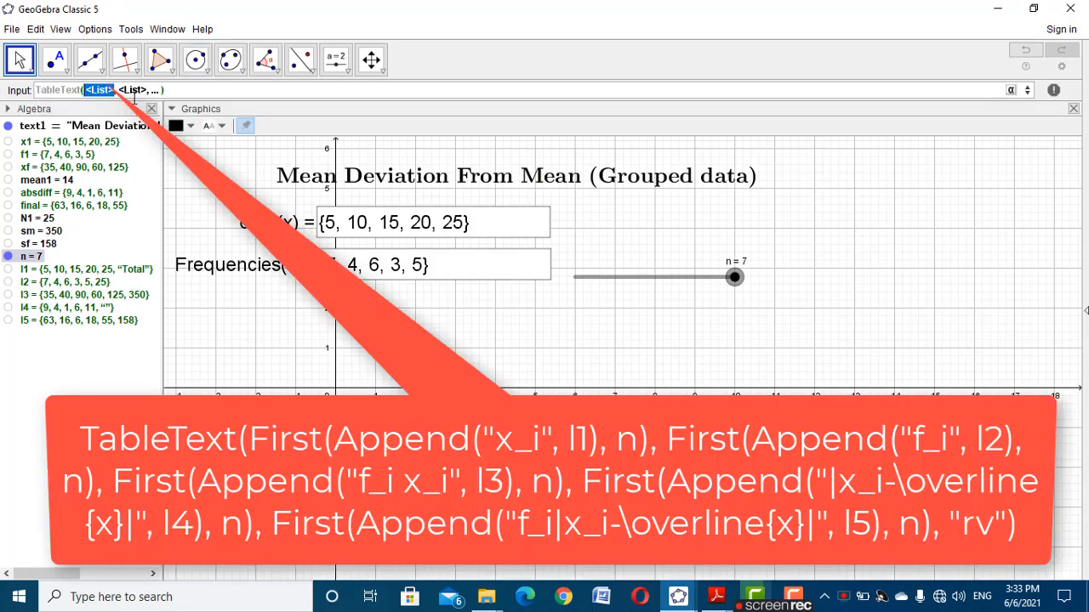
{"action": "type", "text": "firs"}
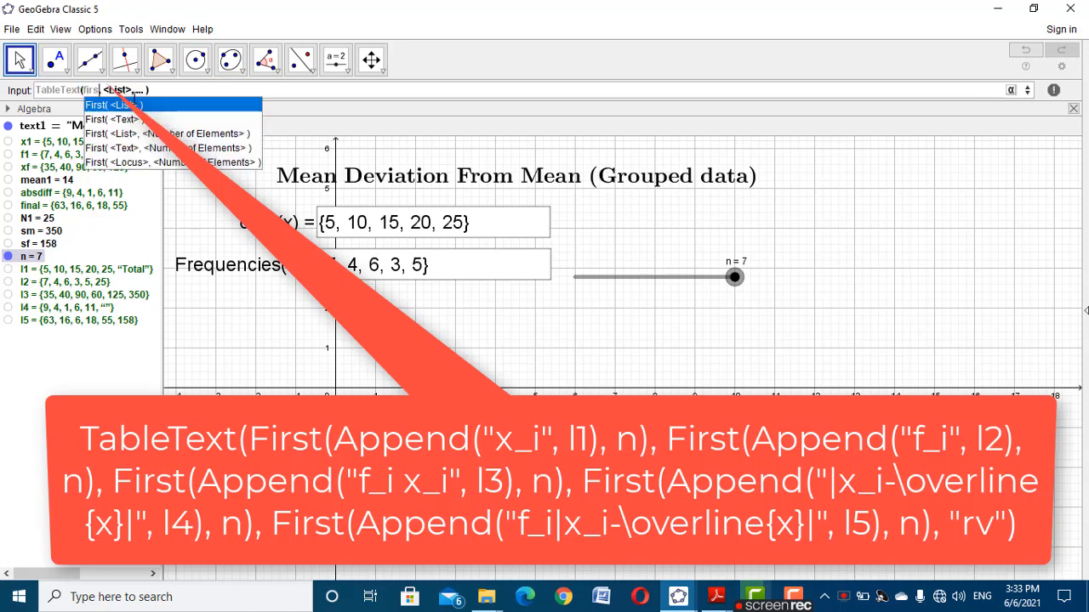
{"action": "left_click", "coordinate": [135, 106]}
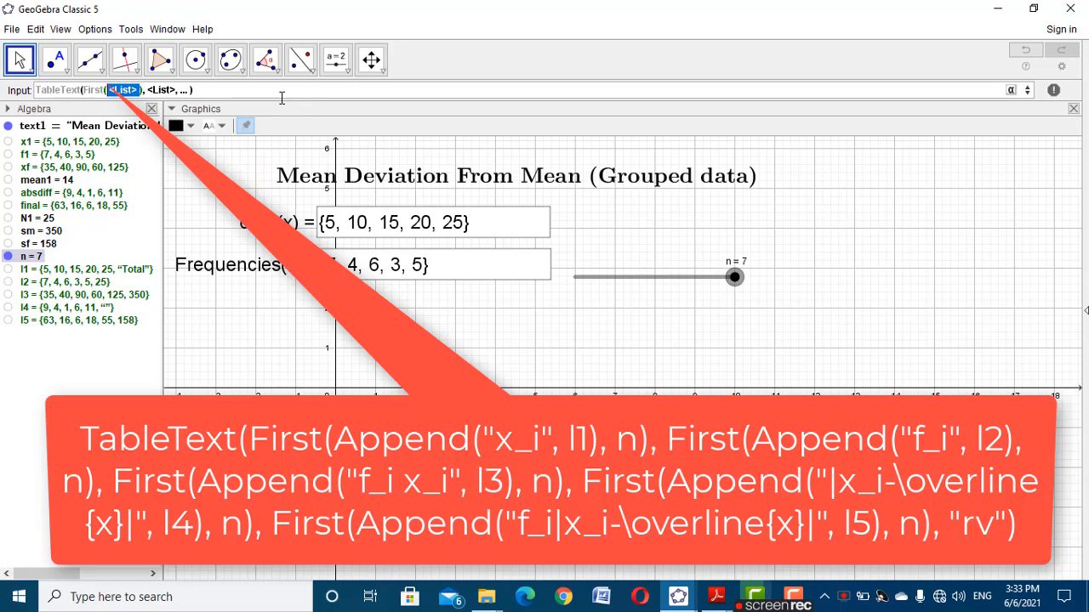
{"action": "type", "text": "app"}
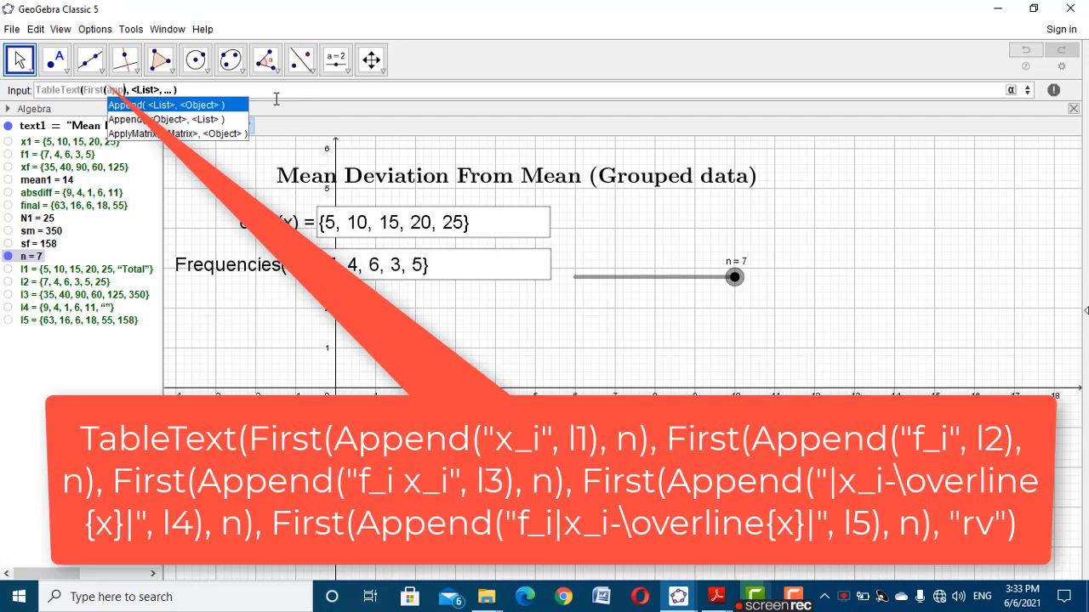
{"action": "key", "text": "Return"}
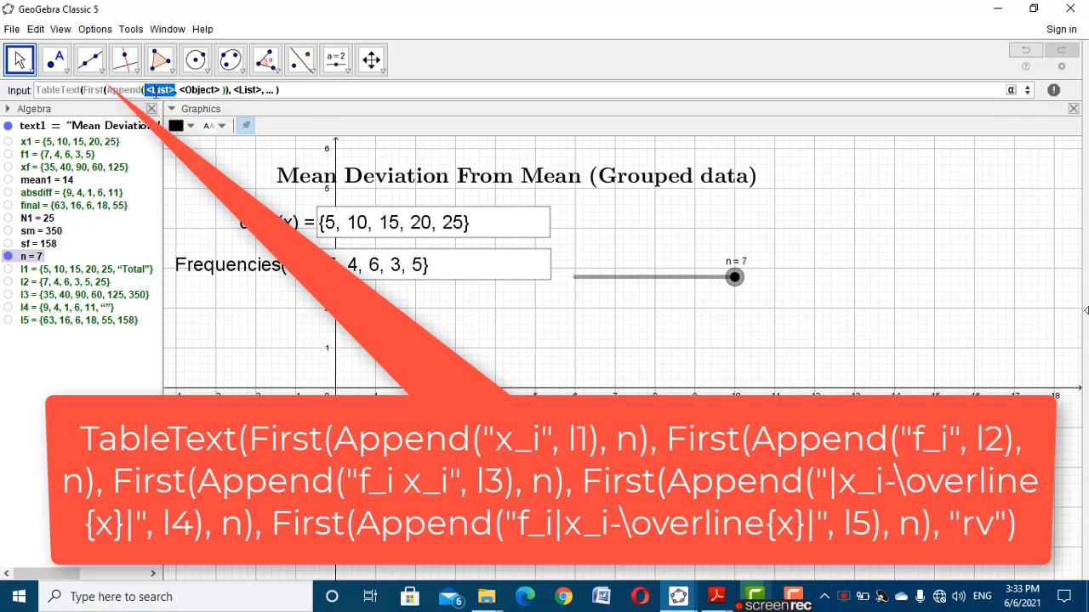
{"action": "type", "text": "\""}
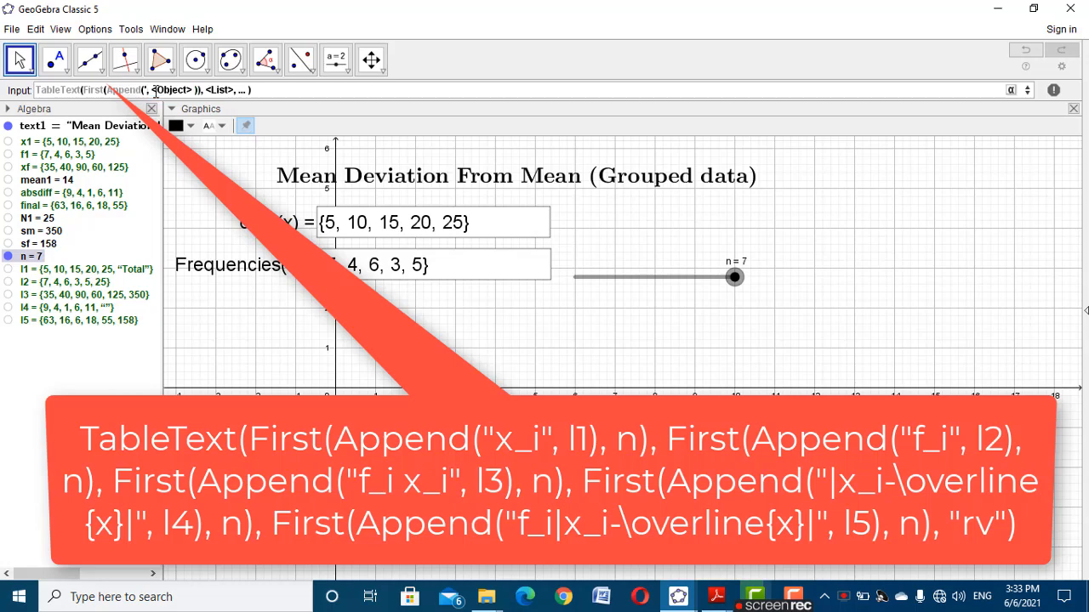
{"action": "type", "text": "x"}
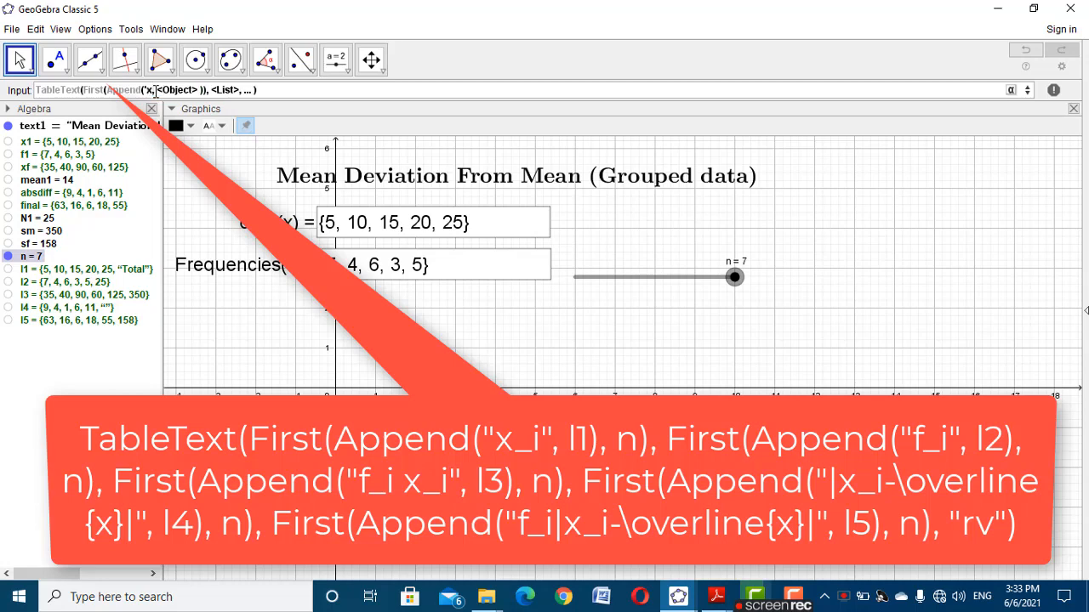
{"action": "key", "text": "BackSpace"}
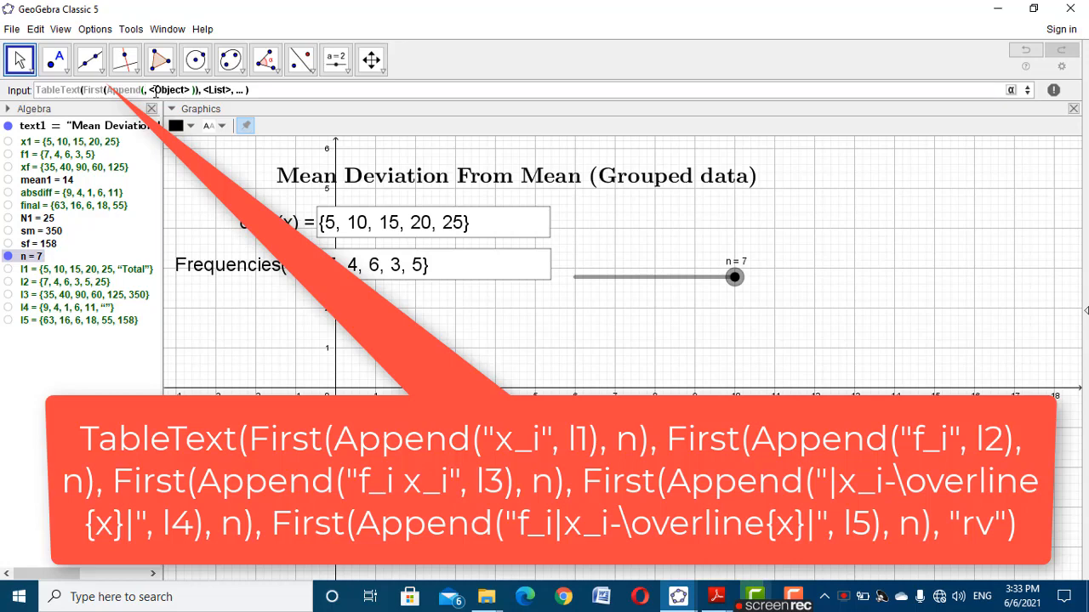
{"action": "type", "text": "\"x"}
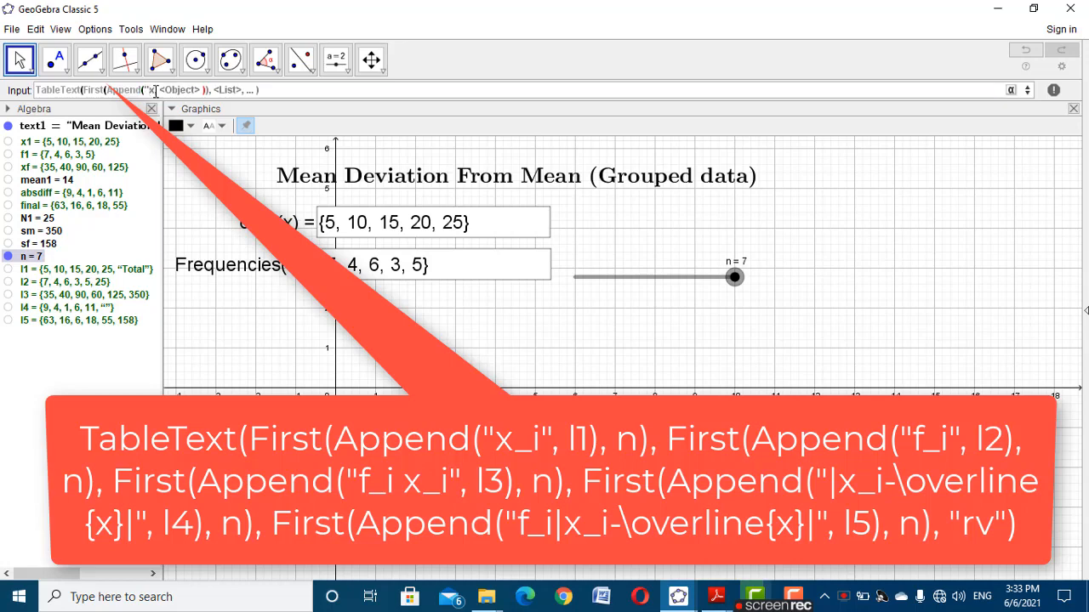
{"action": "type", "text": "_i"}
{"action": "key", "text": "Tab"}
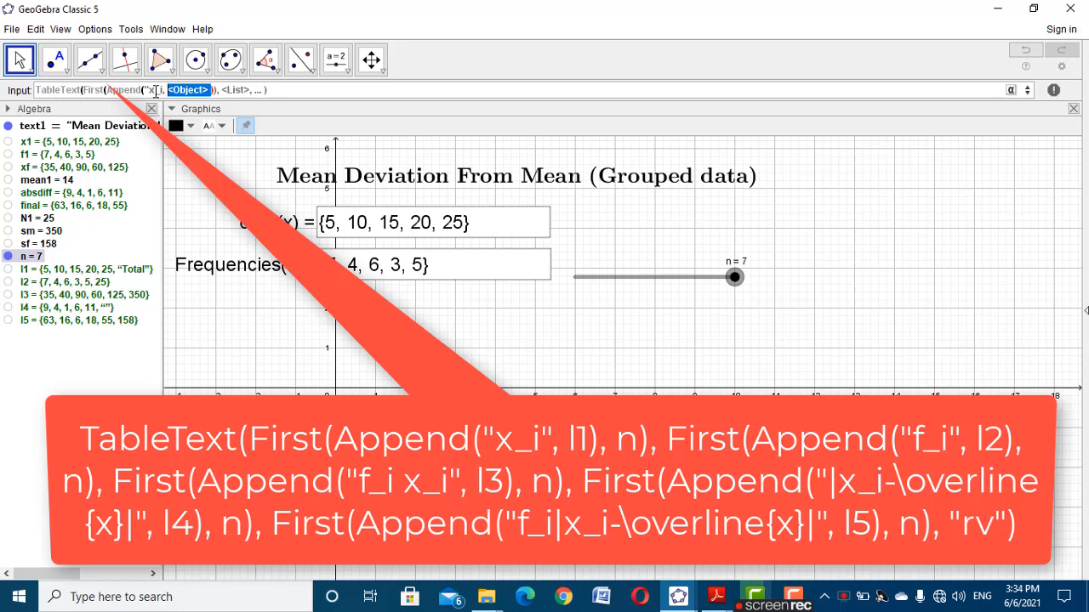
{"action": "type", "text": "l1"}
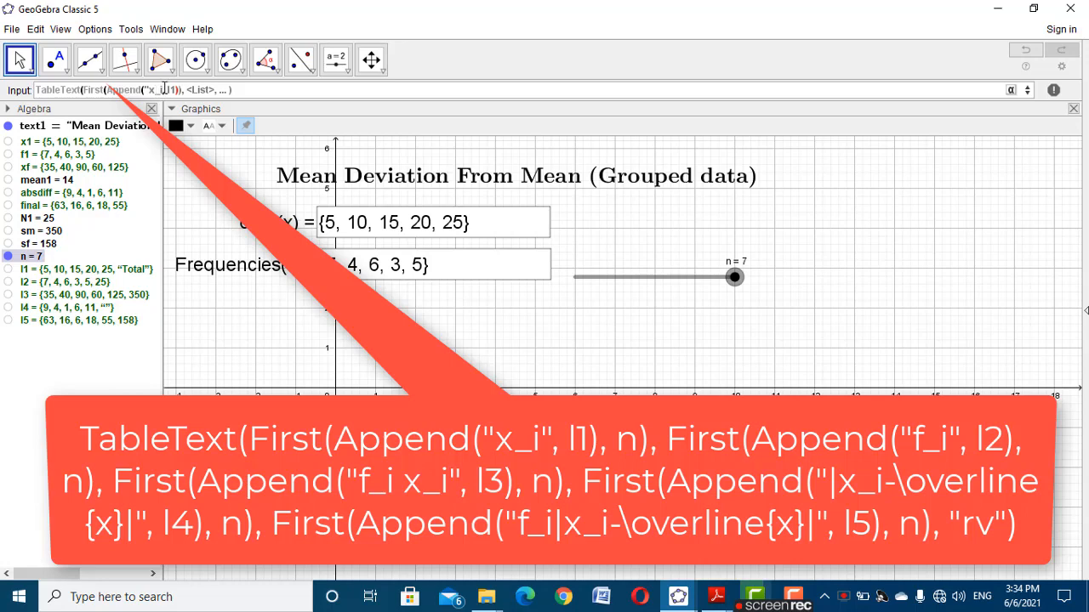
{"action": "type", "text": "\""}
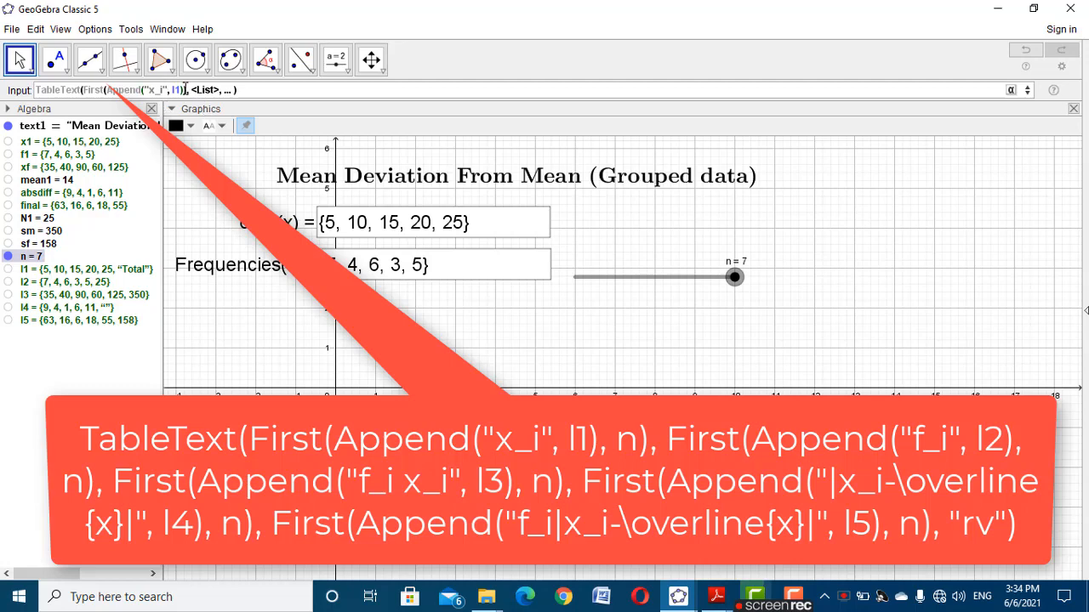
{"action": "type", "text": ", l1),n)"}
Replace the remaining list placeholders in the TableText formula with the alignment argument "rv"
{"action": "left_click", "coordinate": [219, 91]}
{"action": "key", "text": "BackSpace"}
{"action": "key", "text": "BackSpace"}
{"action": "key", "text": "BackSpace"}
{"action": "type", "text": "\"rv\""}
{"action": "type", "text": "\""}
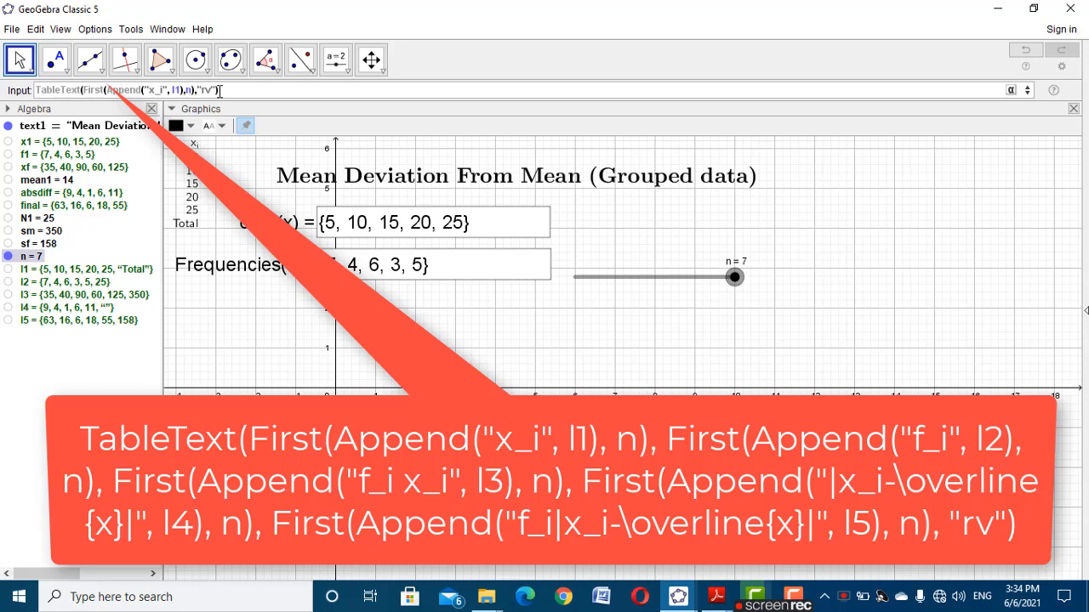
Add the frequency column First(Append("f_i", l2), n) to the TableText formula before the "rv" argument
{"action": "type", "text": ",first,"}
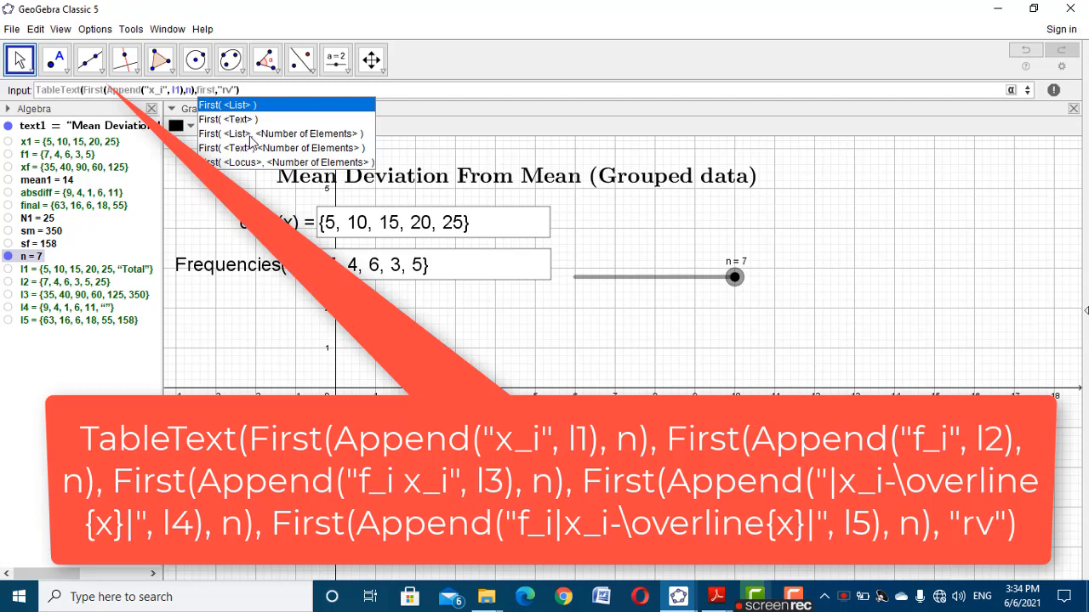
{"action": "left_click", "coordinate": [251, 136]}
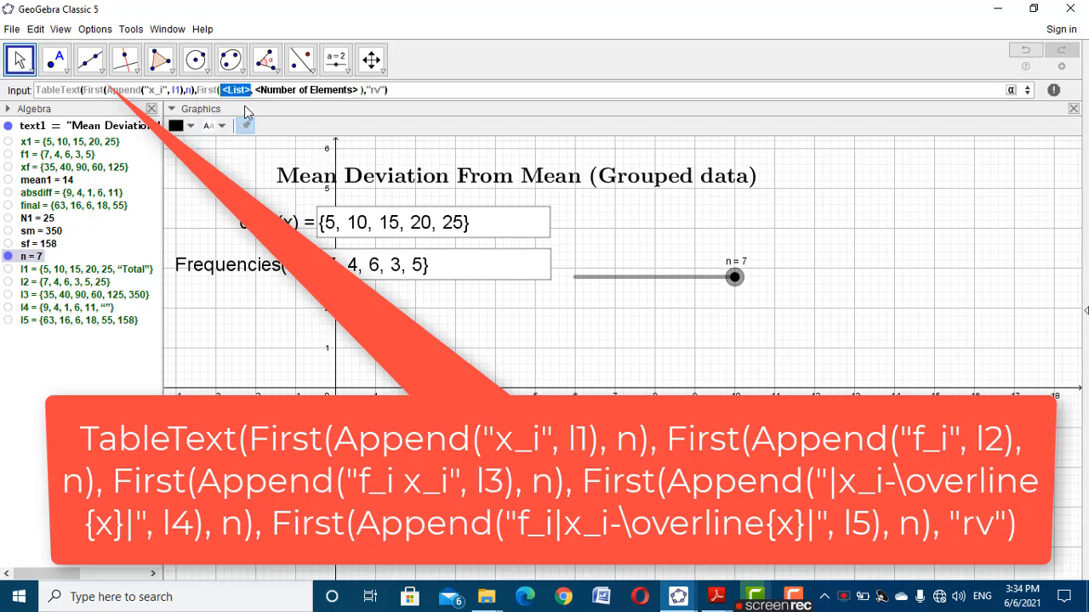
{"action": "type", "text": "App"}
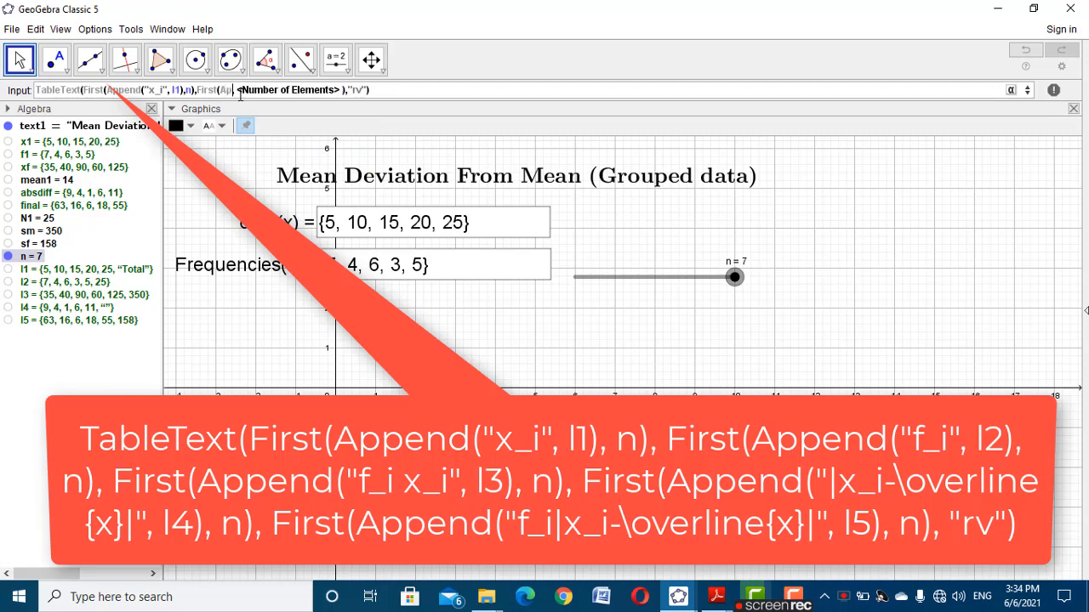
{"action": "left_click", "coordinate": [285, 119]}
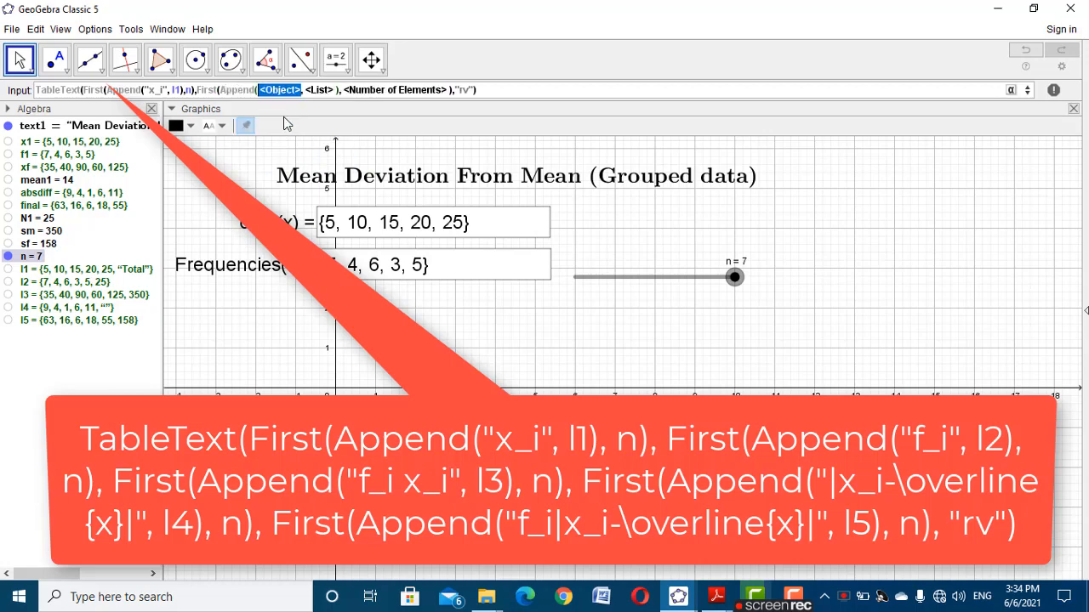
{"action": "type", "text": "\""}
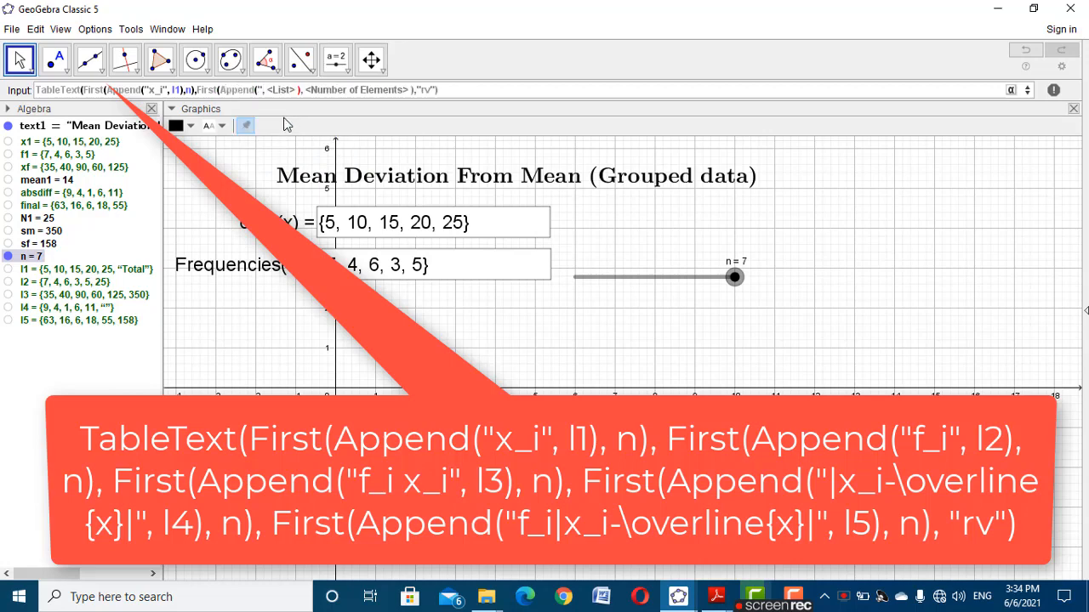
{"action": "type", "text": "f_i"}
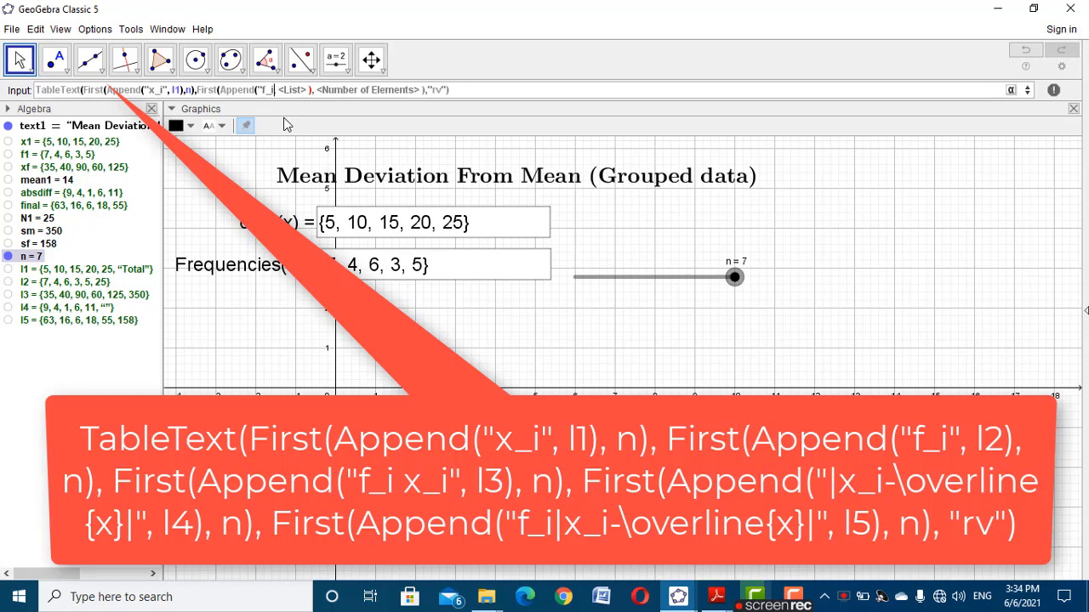
{"action": "type", "text": "\""}
{"action": "key", "text": "Tab"}
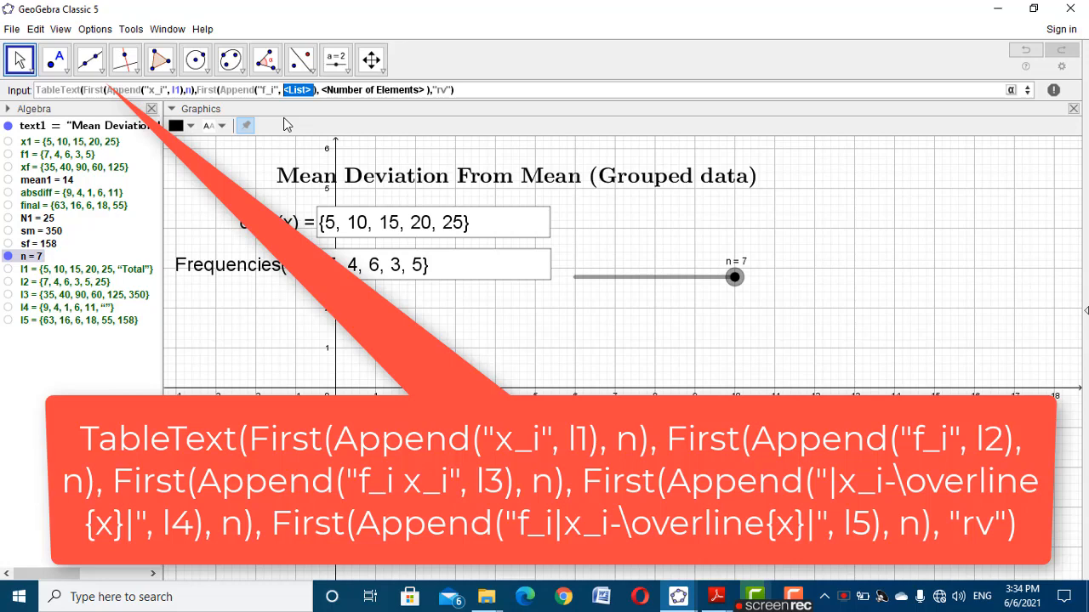
{"action": "type", "text": "l2"}
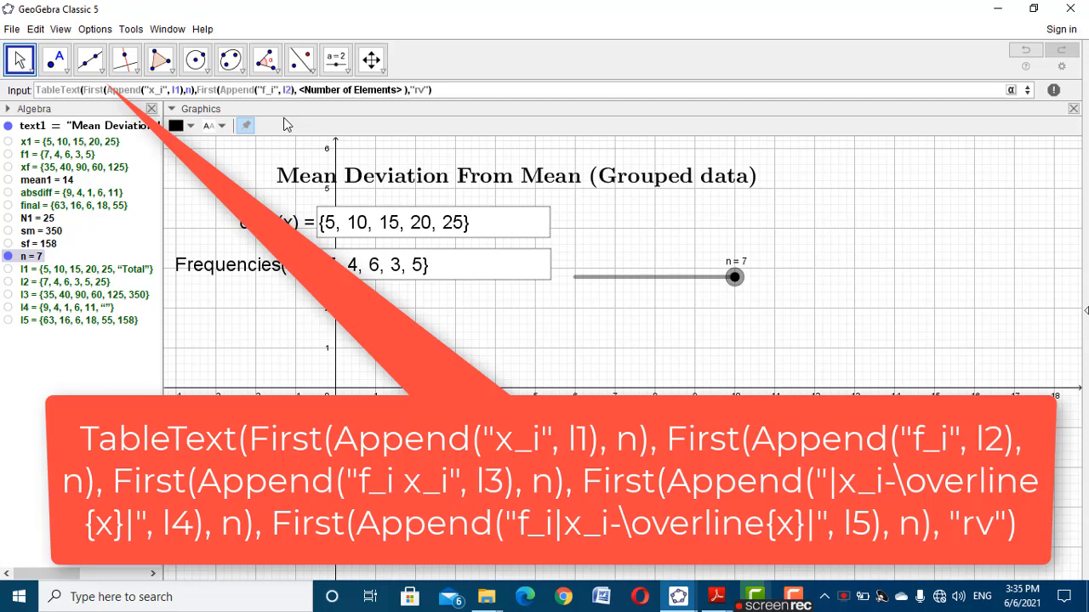
{"action": "key", "text": "Tab"}
{"action": "type", "text": "n"}
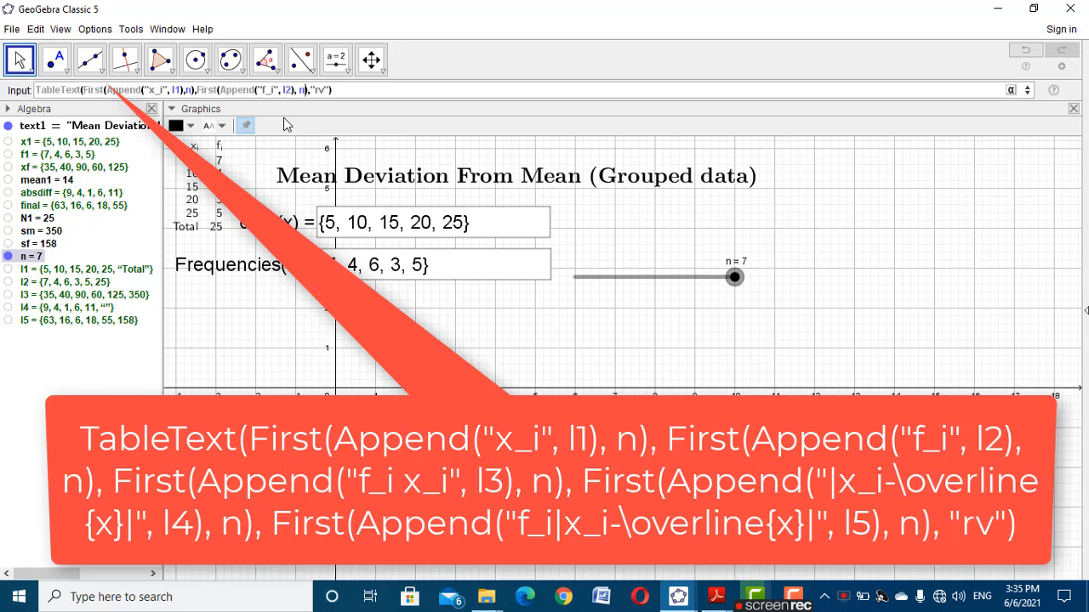
Add the product column First(Append("x_if_i", l3), n) to the TableText formula after the frequency column
{"action": "key", "text": "Right"}
{"action": "key", "text": "Right"}
{"action": "type", "text": ",first"}
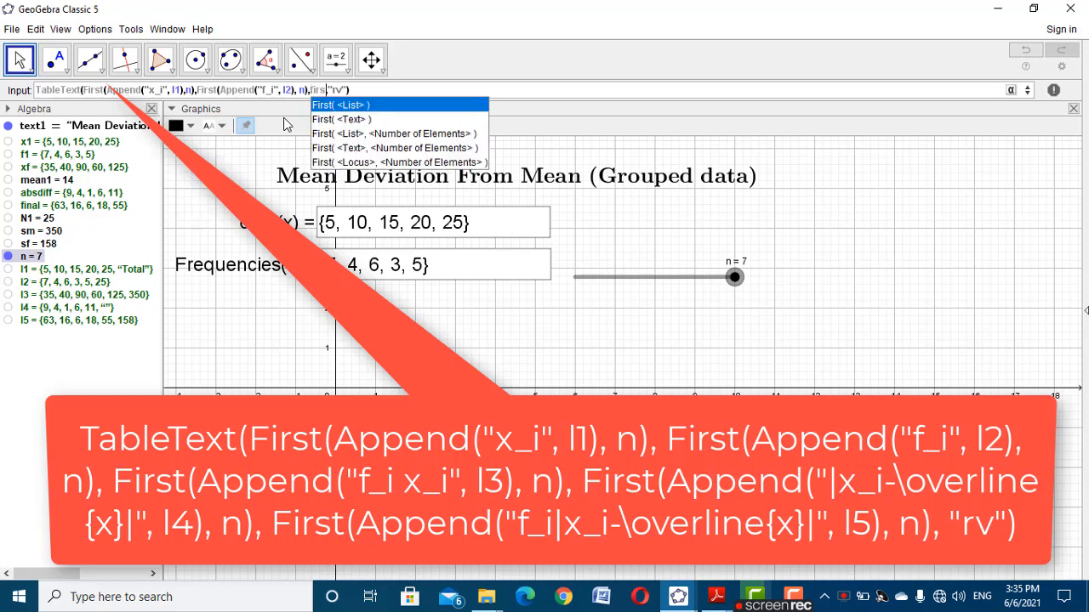
{"action": "left_click", "coordinate": [391, 134]}
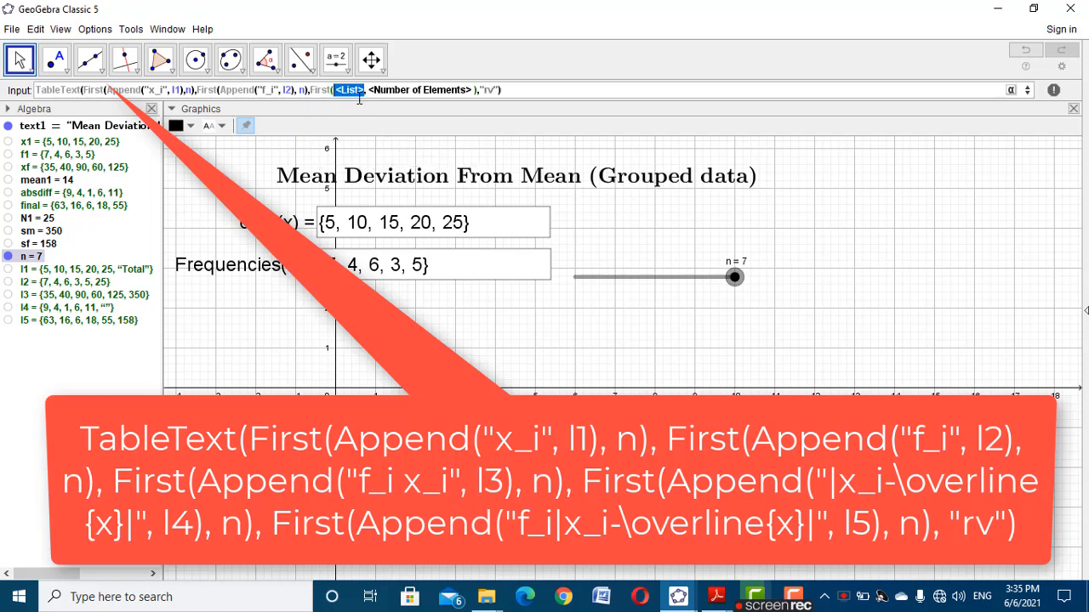
{"action": "type", "text": "Append(<Object>,"}
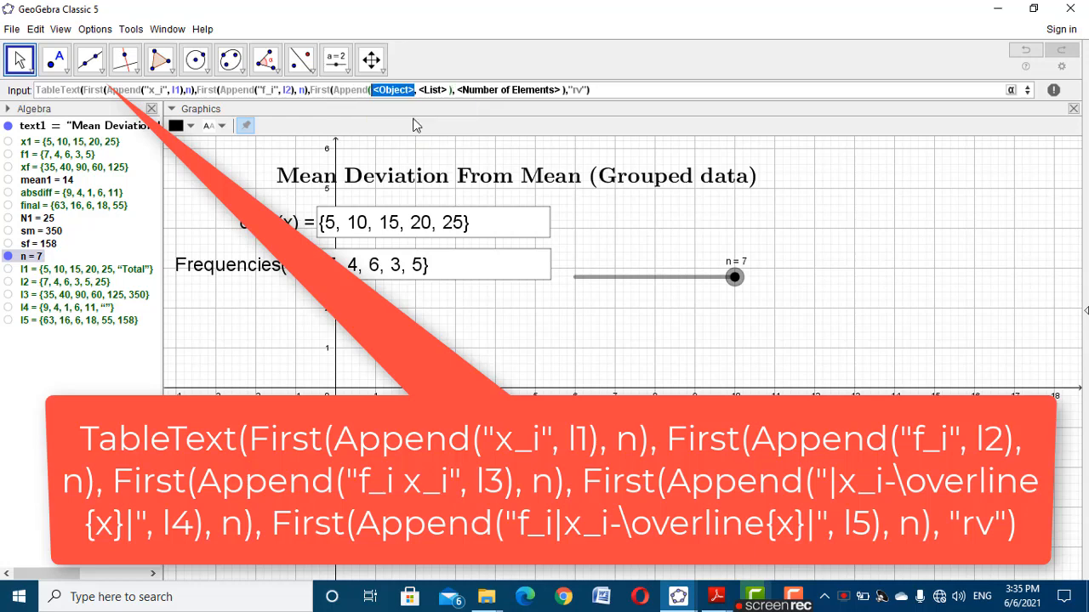
{"action": "left_click", "coordinate": [414, 120]}
{"action": "type", "text": "\"x_"}
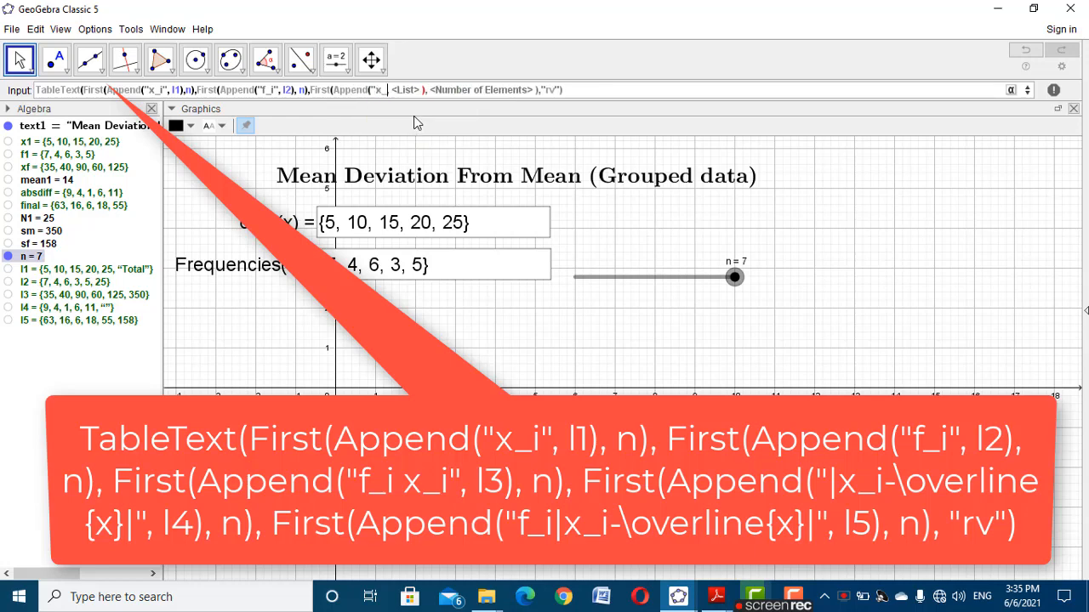
{"action": "type", "text": "if_i"}
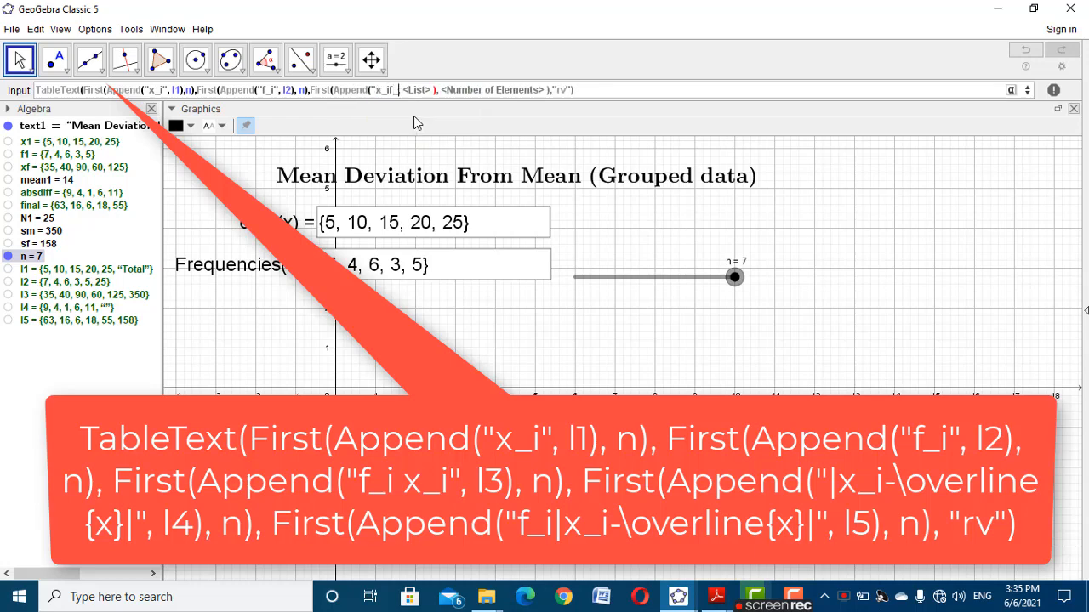
{"action": "type", "text": "\", "}
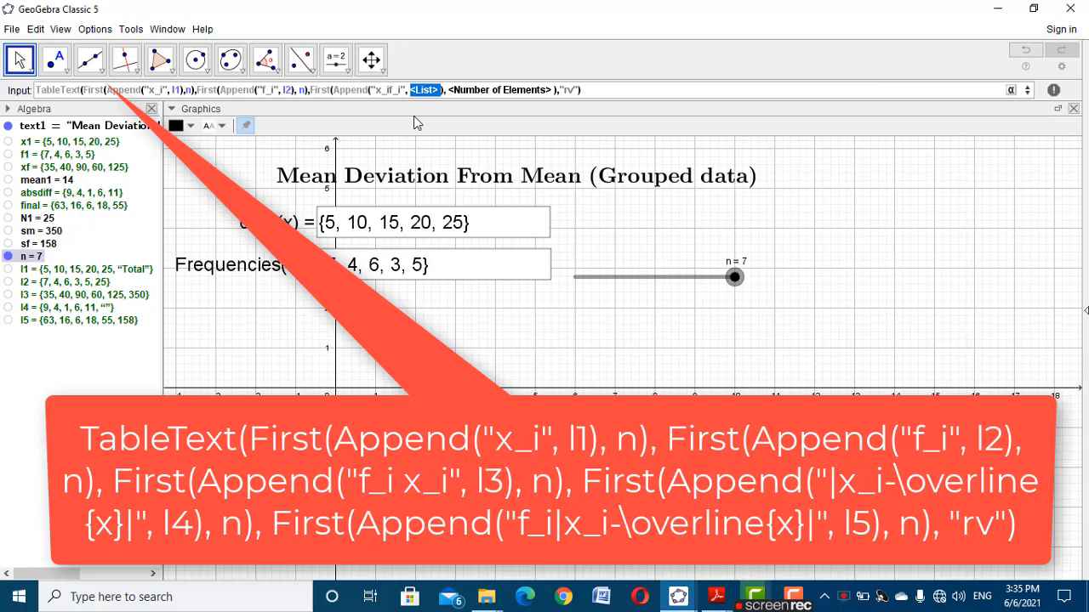
{"action": "type", "text": "l3"}
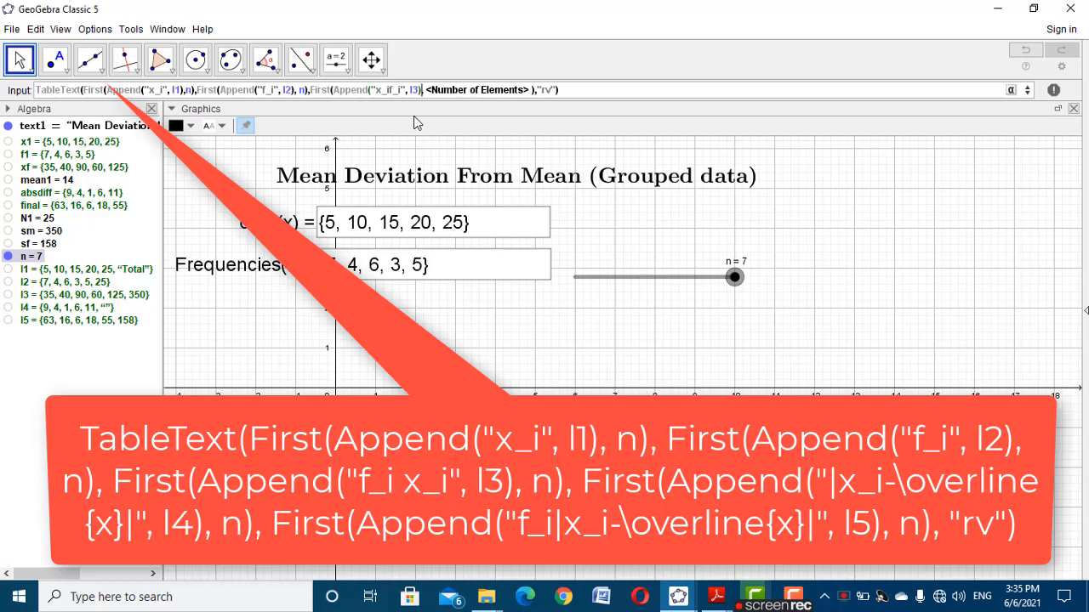
{"action": "key", "text": "Tab"}
{"action": "type", "text": "n"}
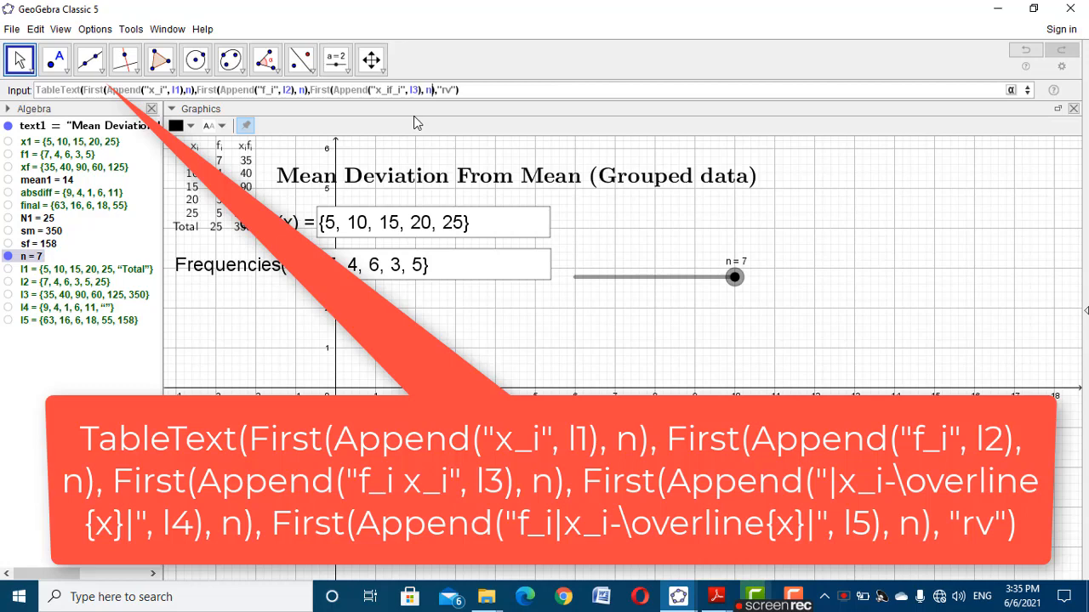
Start a fourth First(Append()) column headed "|x_i-overline{x}|" in the TableText formula, before the "rv" argument
{"action": "type", "text": ",first"}
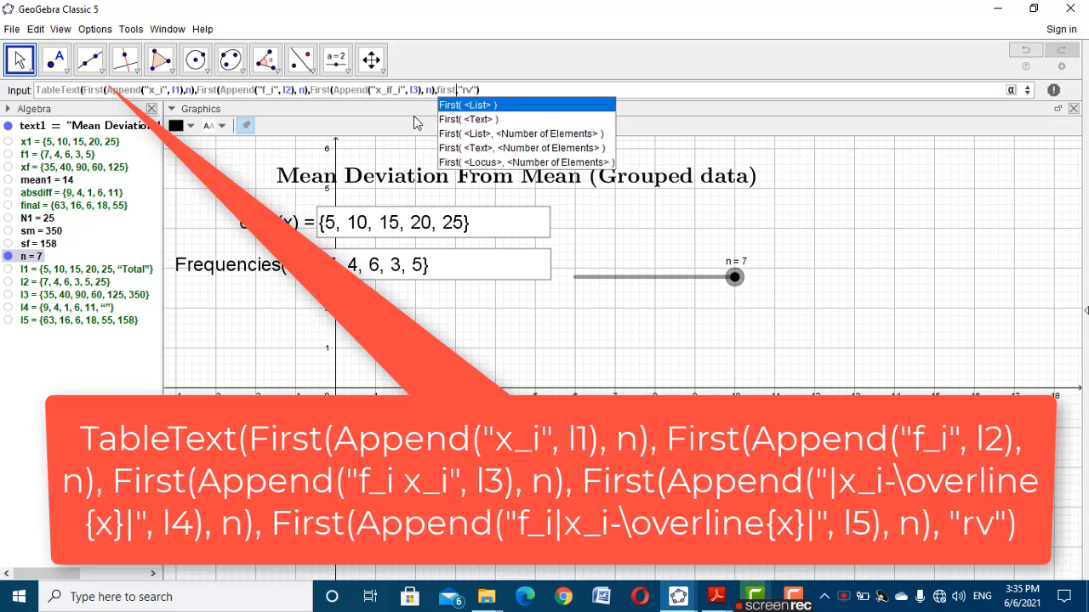
{"action": "left_click", "coordinate": [488, 134]}
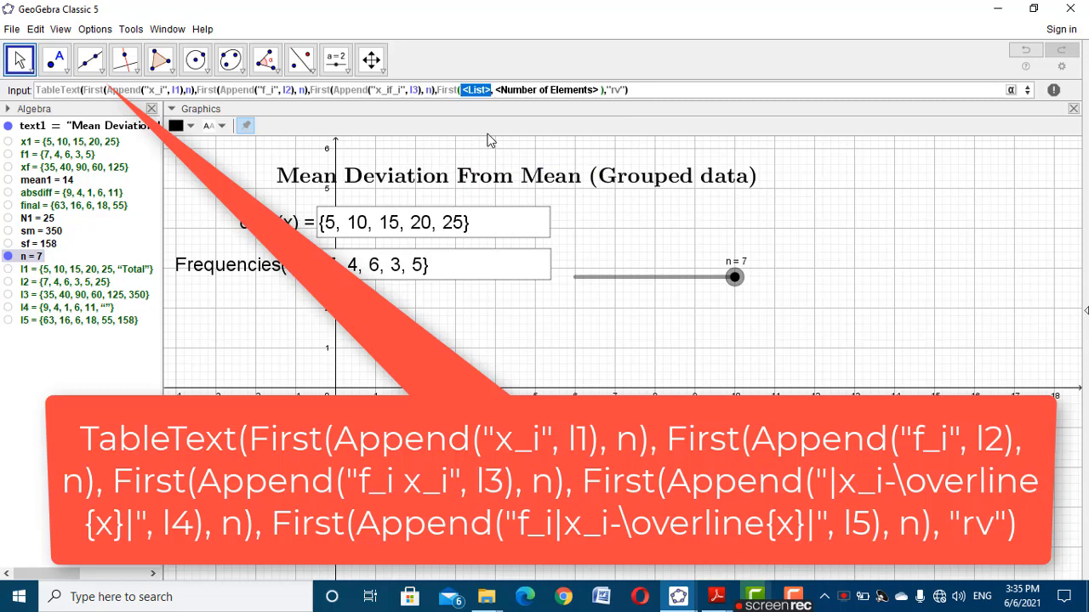
{"action": "type", "text": "Appen"}
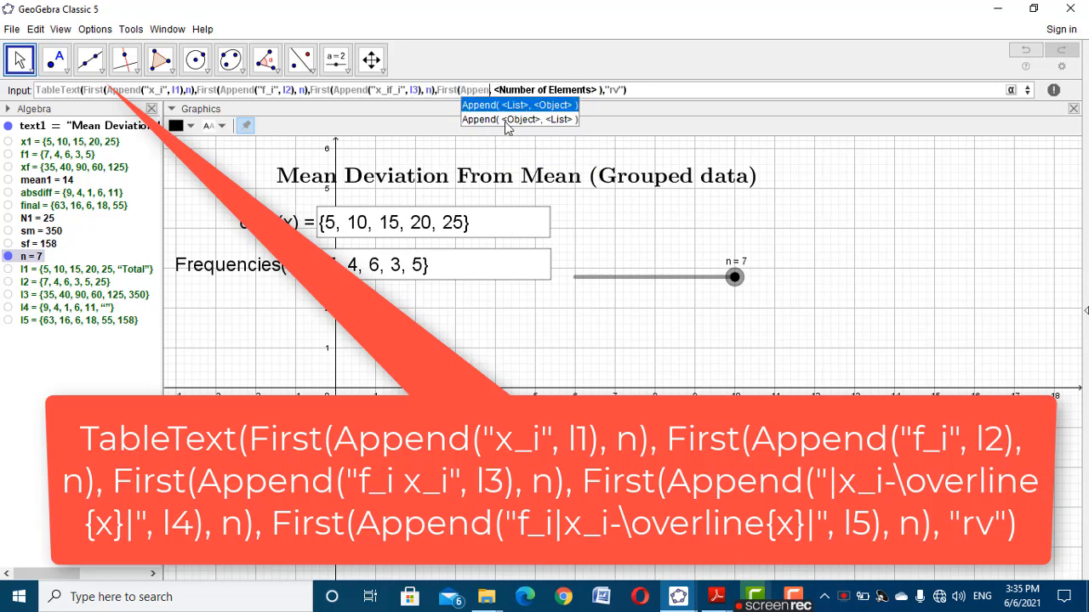
{"action": "left_click", "coordinate": [509, 120]}
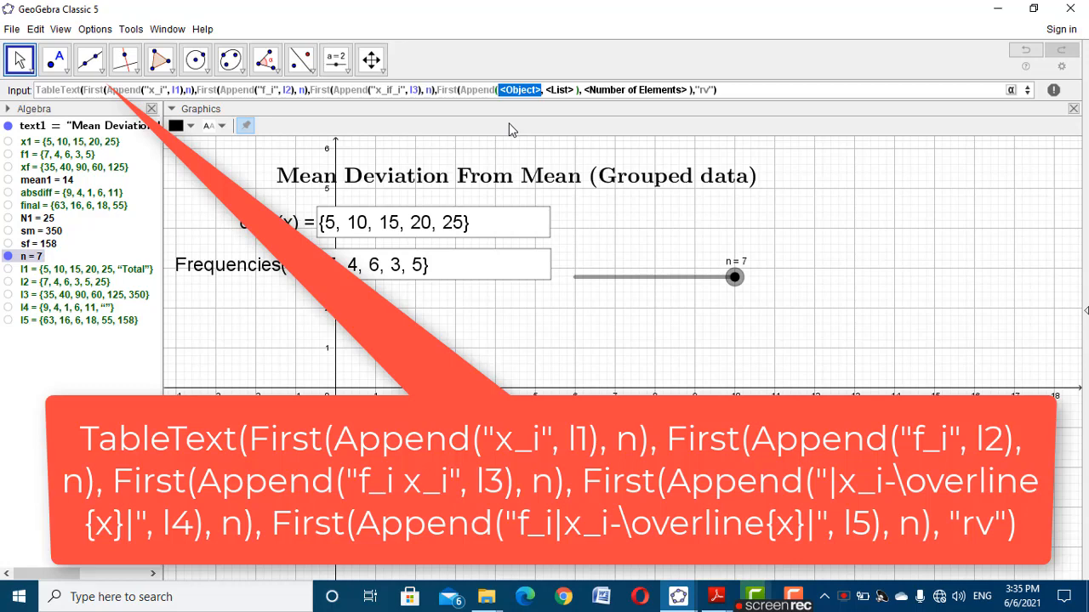
{"action": "type", "text": "\""}
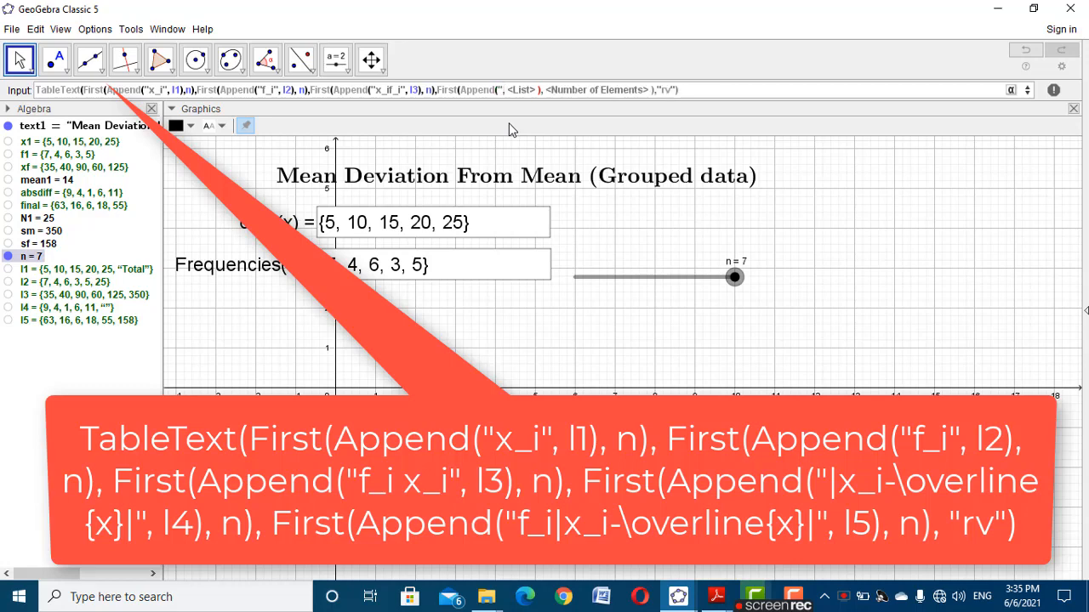
{"action": "type", "text": "|"}
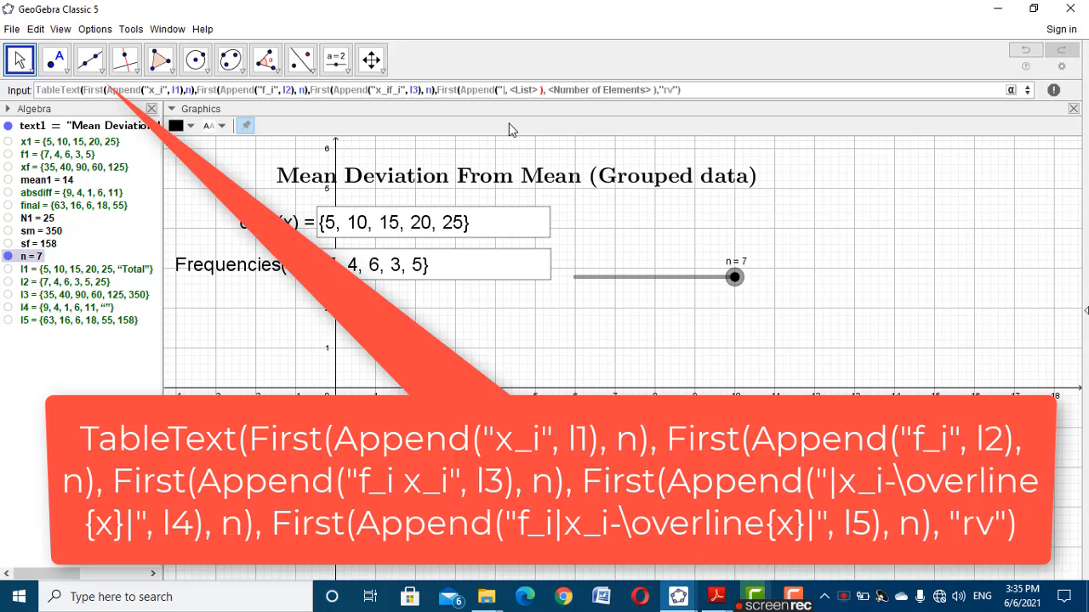
{"action": "type", "text": "x_i"}
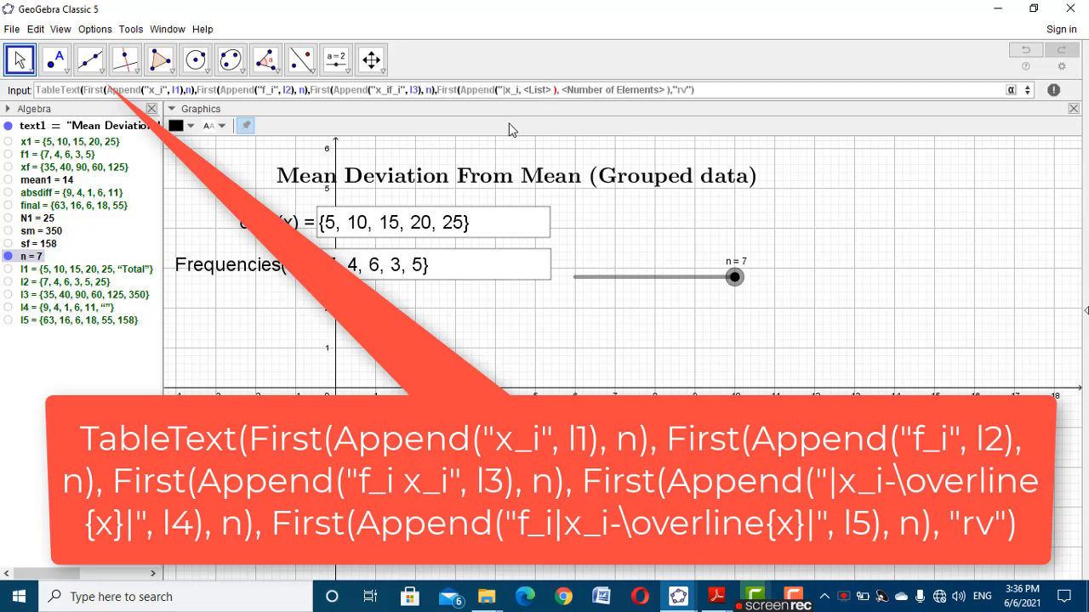
{"action": "type", "text": "-o"}
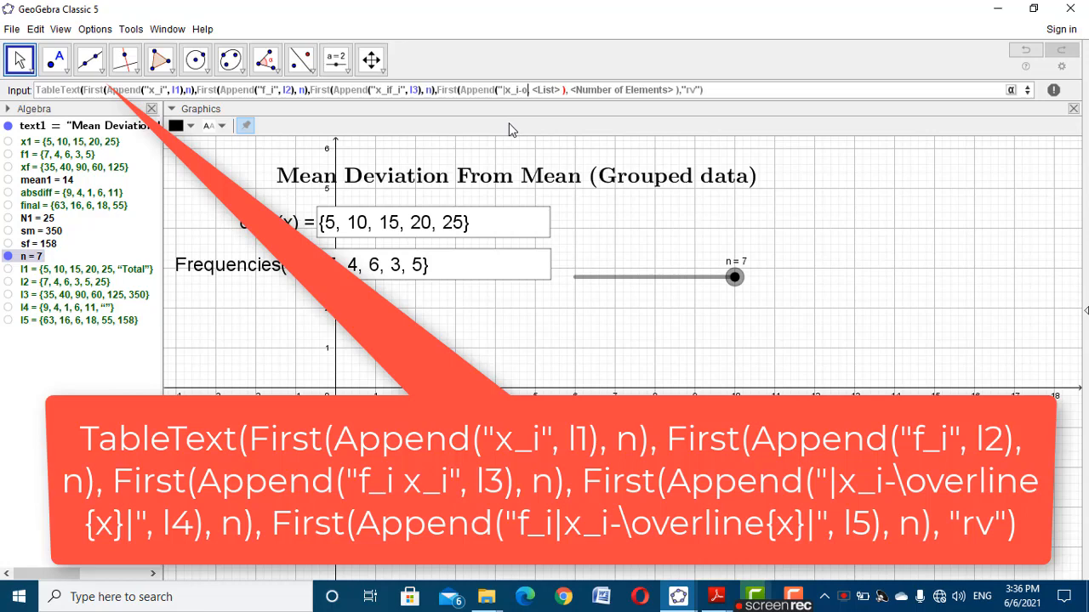
{"action": "type", "text": "verlin"}
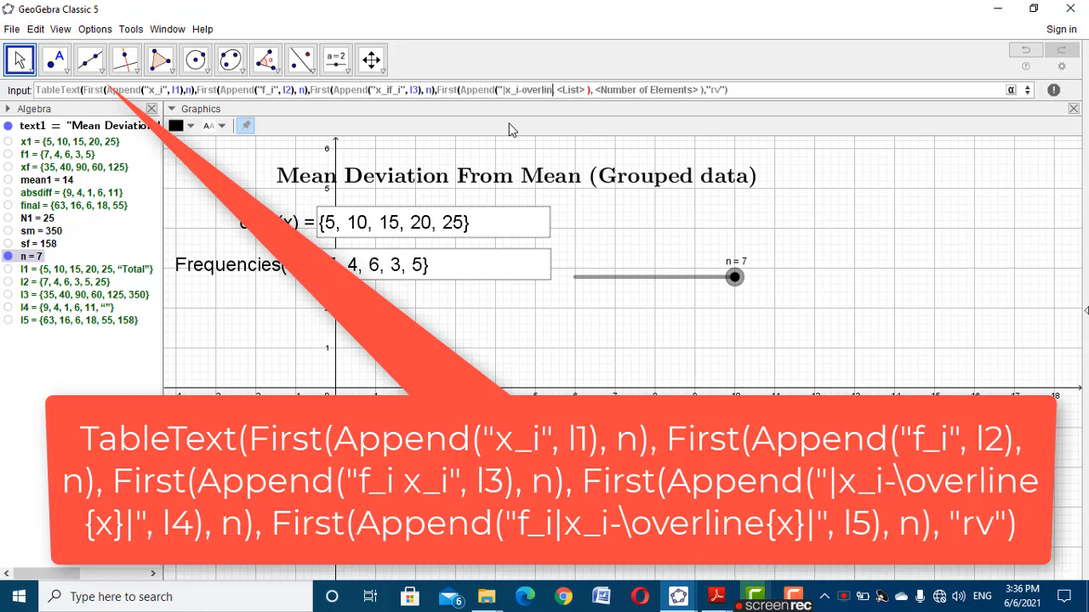
{"action": "type", "text": "e{x}"}
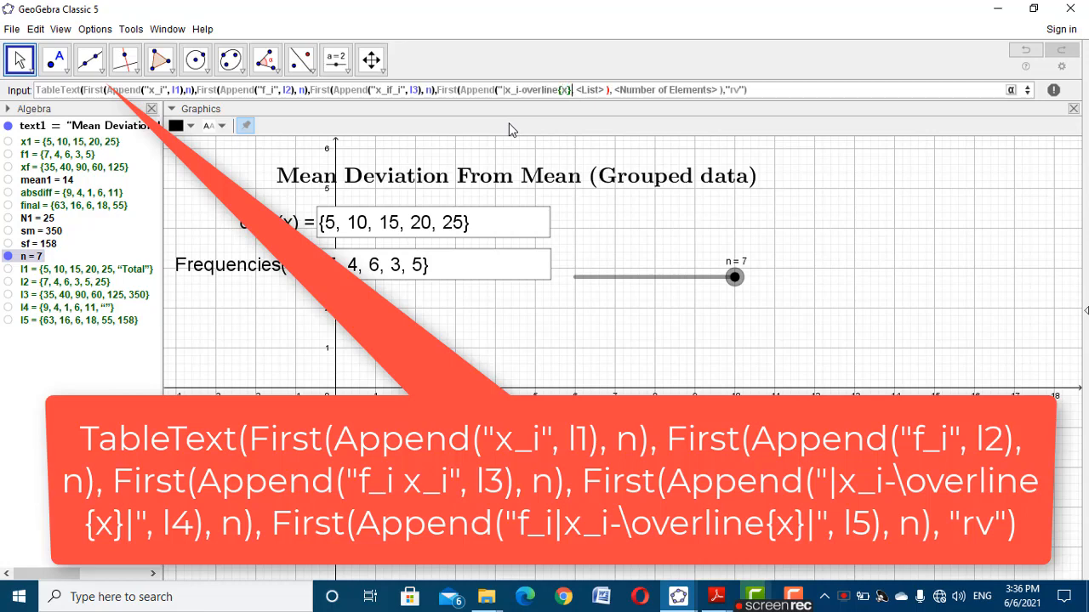
{"action": "type", "text": "|"}
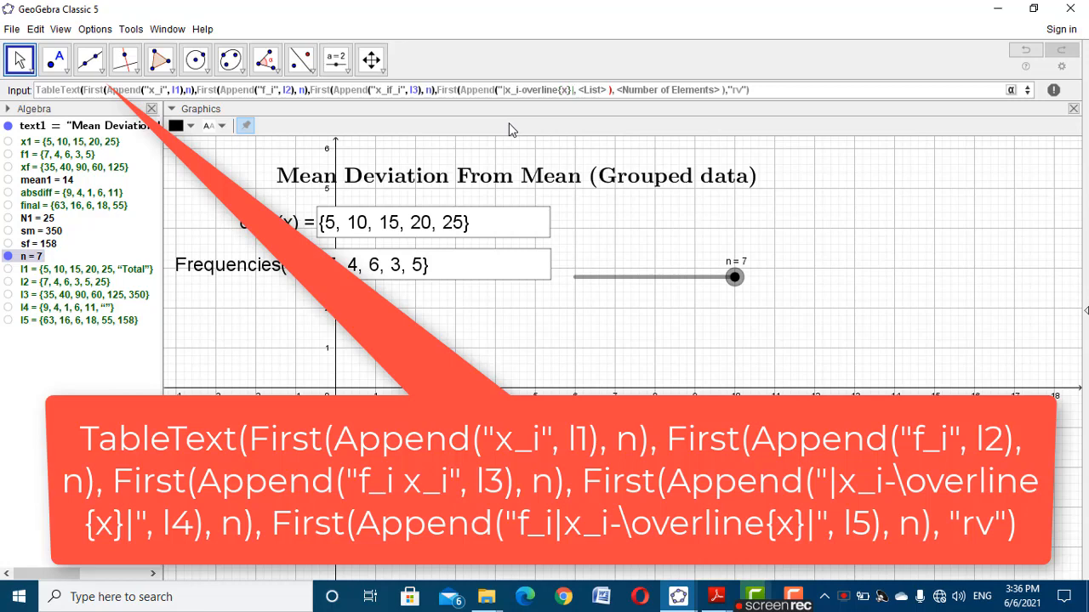
{"action": "type", "text": "\""}
Complete the fourth column with list l4 and n elements, and insert the missing backslash so its heading reads "|x_i-\overline{x}|"
{"action": "key", "text": "Tab"}
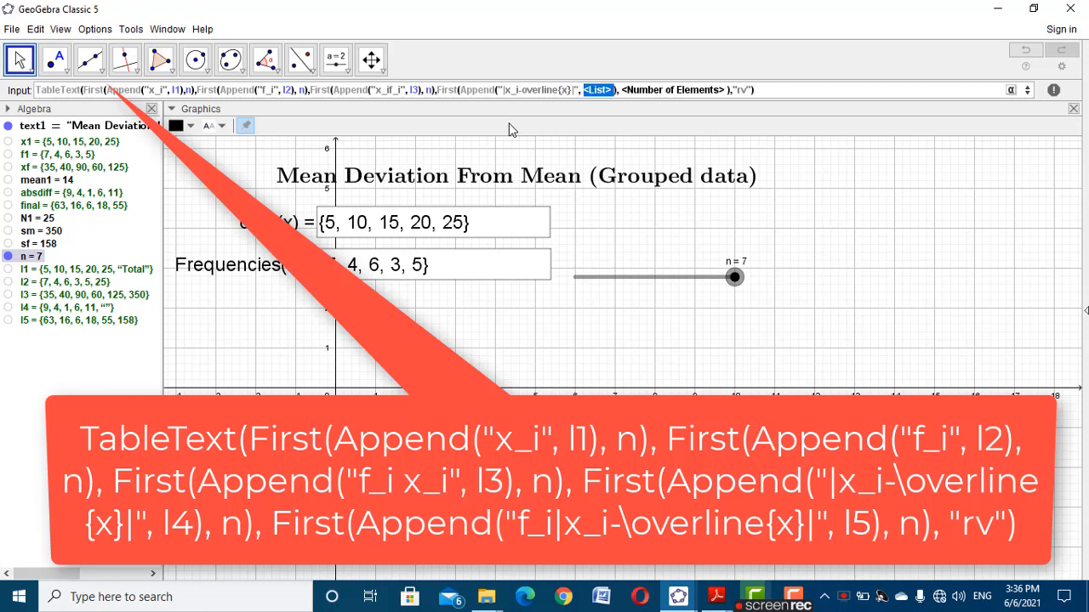
{"action": "type", "text": "l"}
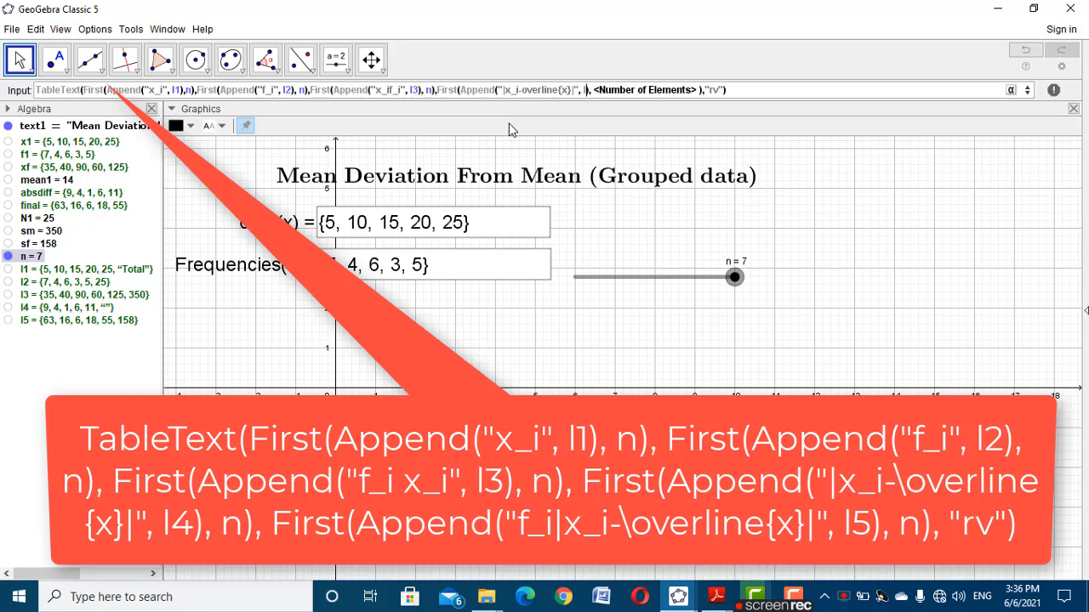
{"action": "type", "text": "4"}
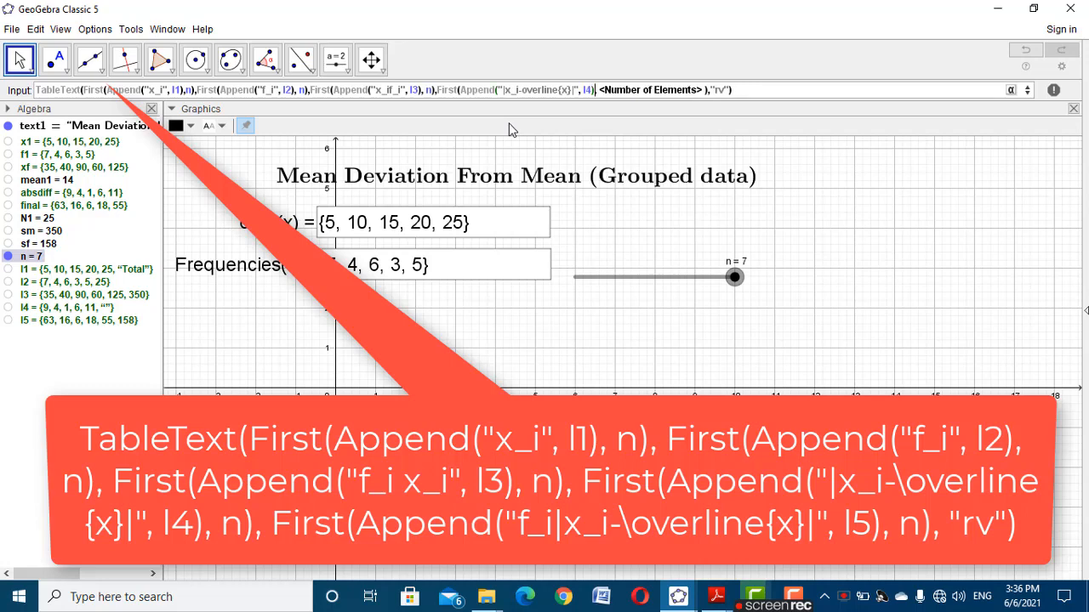
{"action": "key", "text": "Tab"}
{"action": "type", "text": "n"}
{"action": "key", "text": "Return"}
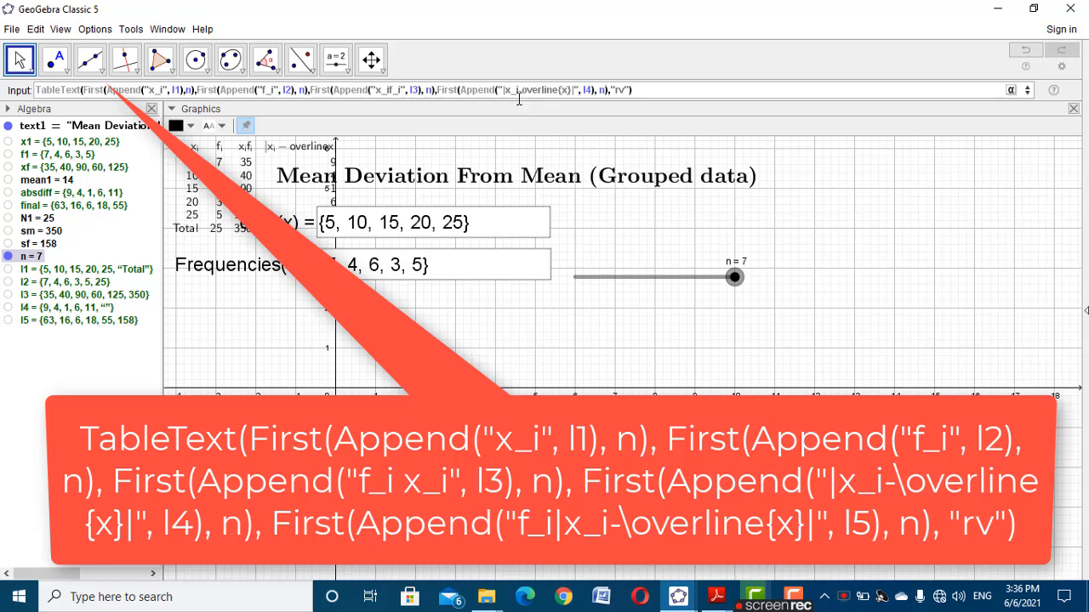
{"action": "left_click", "coordinate": [523, 90]}
{"action": "type", "text": "\\"}
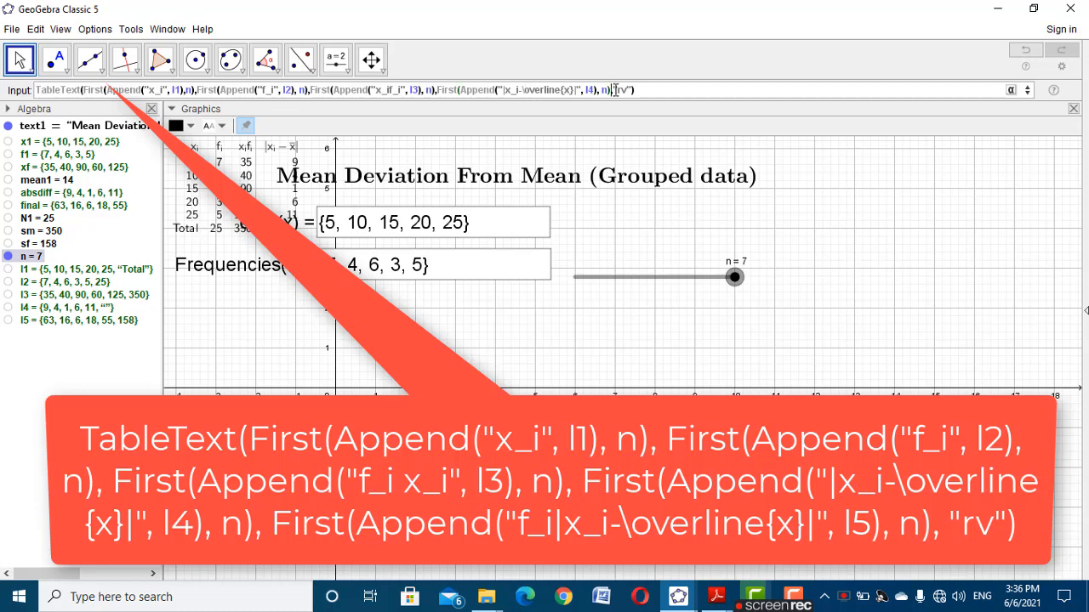
Add a fifth First command with a nested object-and-list Append to the TableText formula, before the "rv" argument
{"action": "type", "text": ",First"}
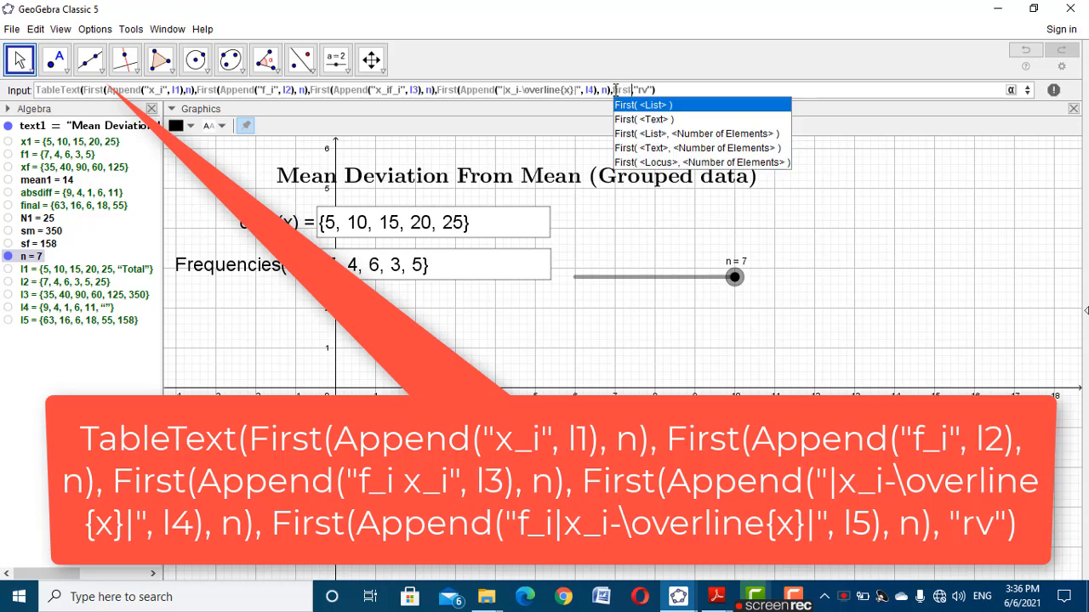
{"action": "left_click", "coordinate": [678, 134]}
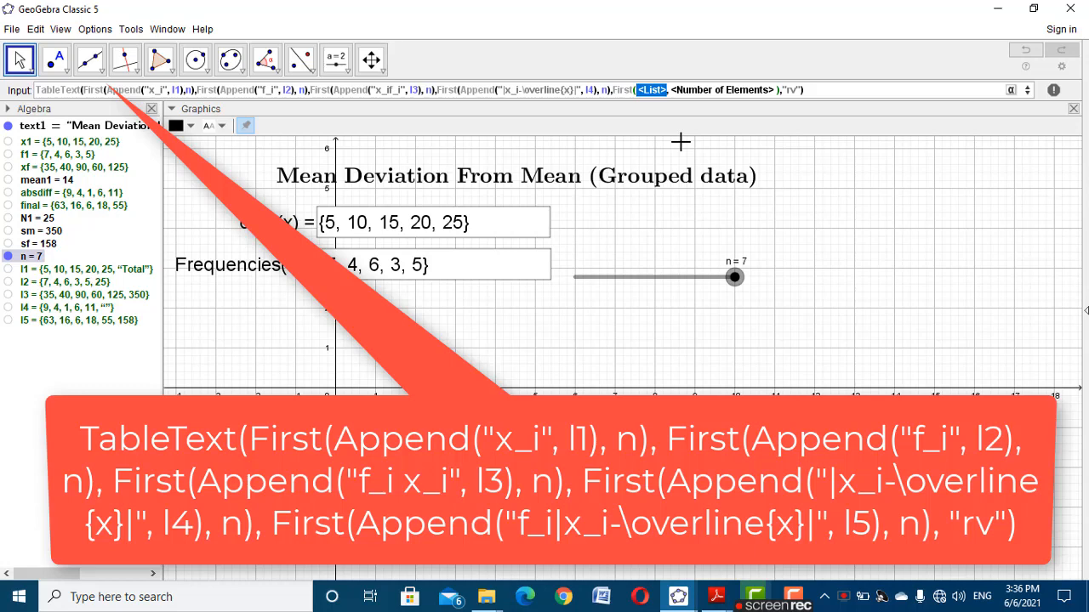
{"action": "type", "text": "a"}
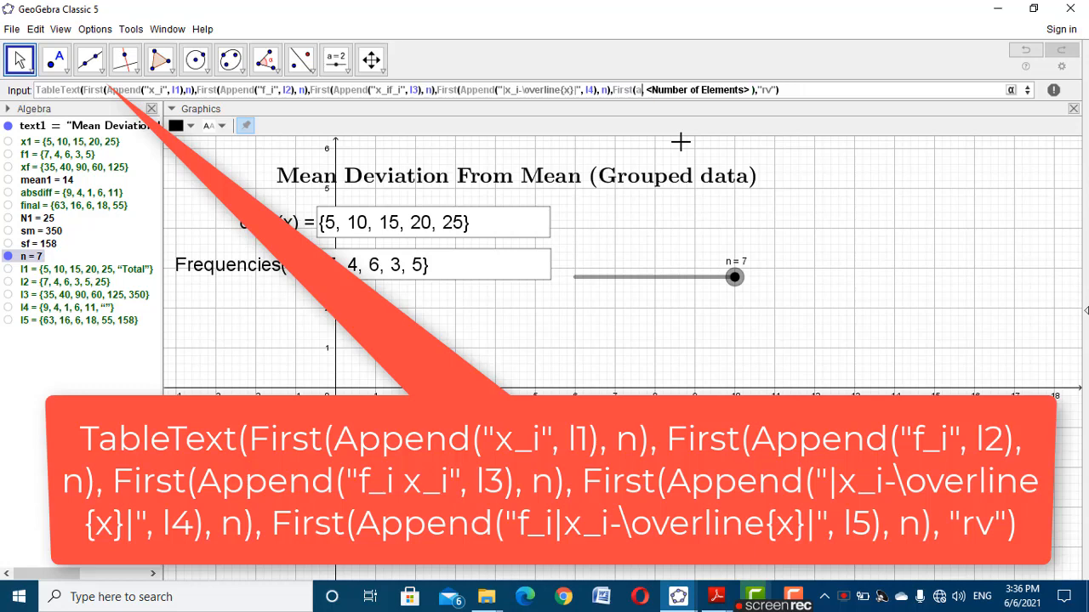
{"action": "type", "text": "pp"}
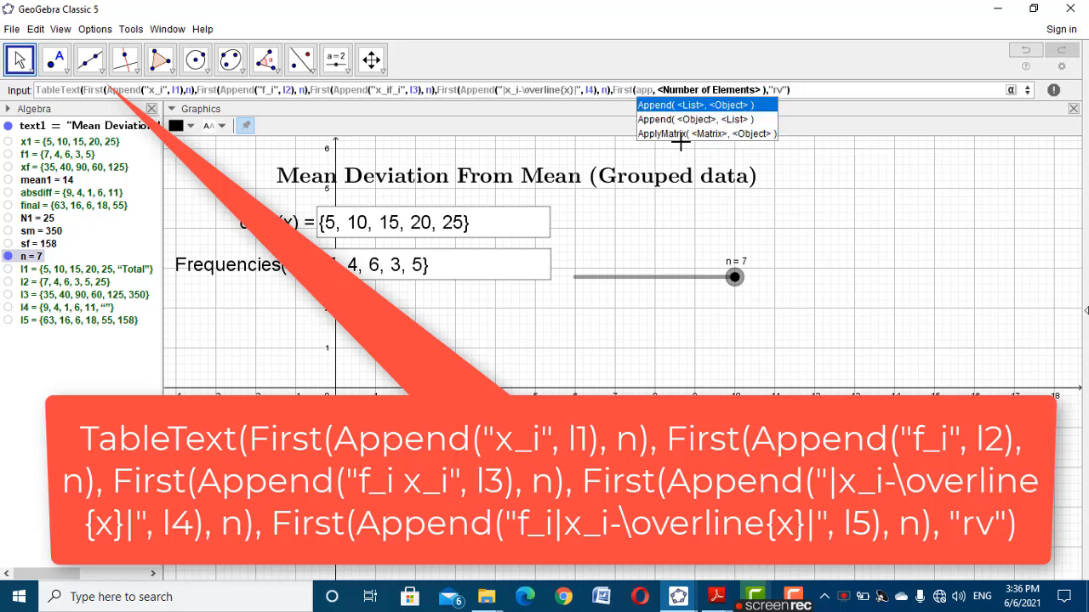
{"action": "left_click", "coordinate": [702, 119]}
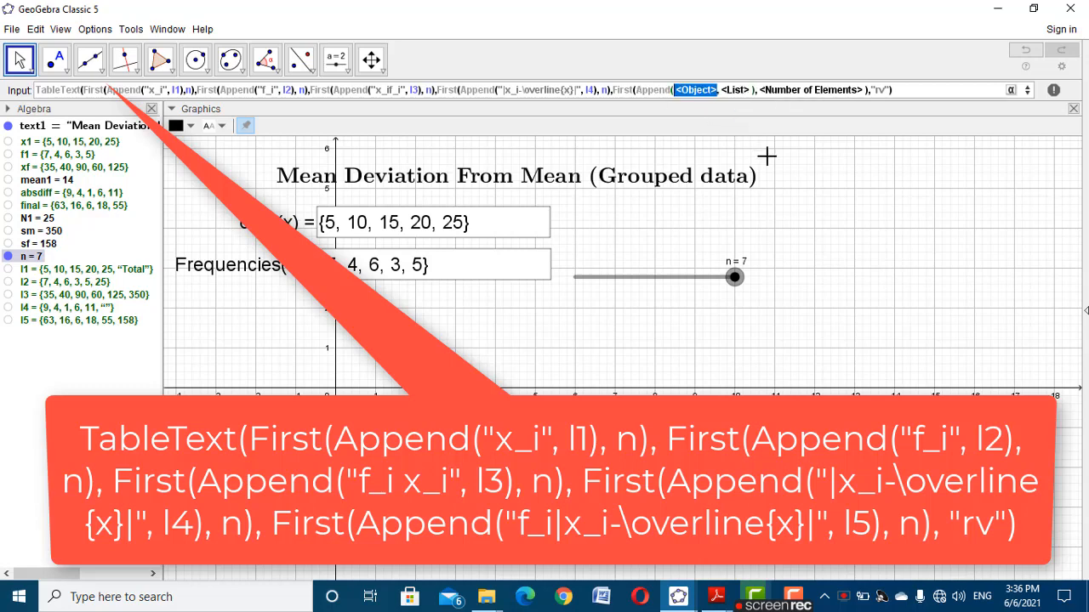
Complete the fifth column with header "f_i|x_i-\overline{x}|", list l5 and n elements, and create the table
{"action": "type", "text": "\"f_i"}
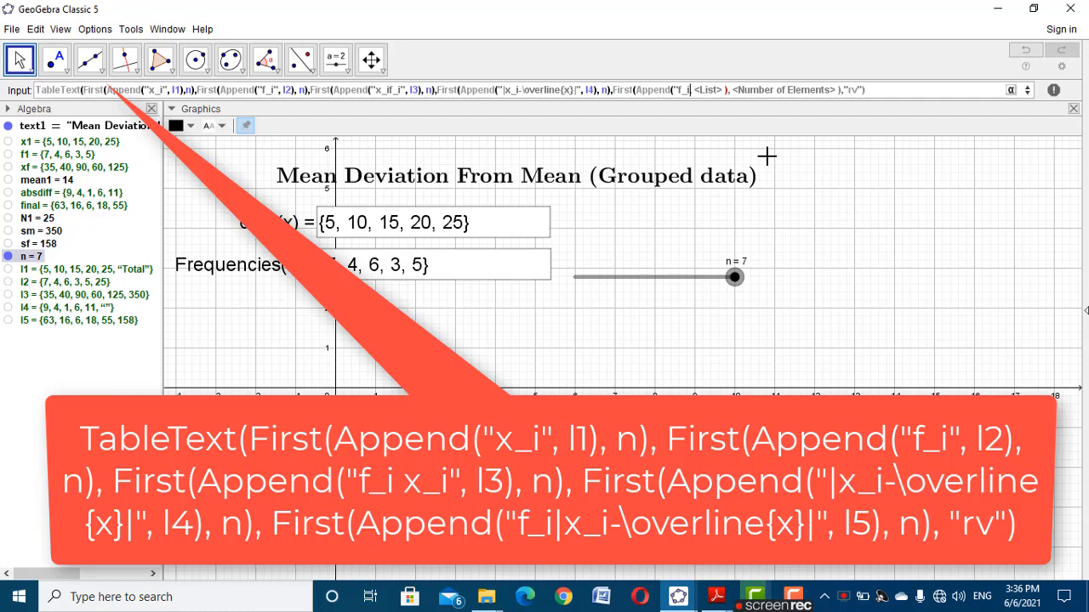
{"action": "type", "text": "|x"}
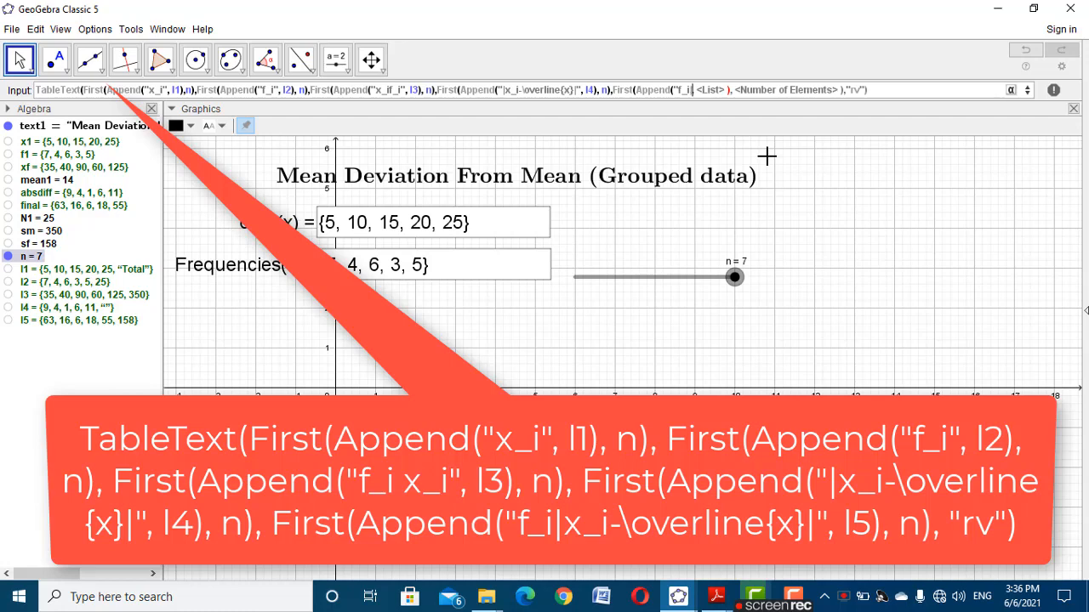
{"action": "type", "text": "_i"}
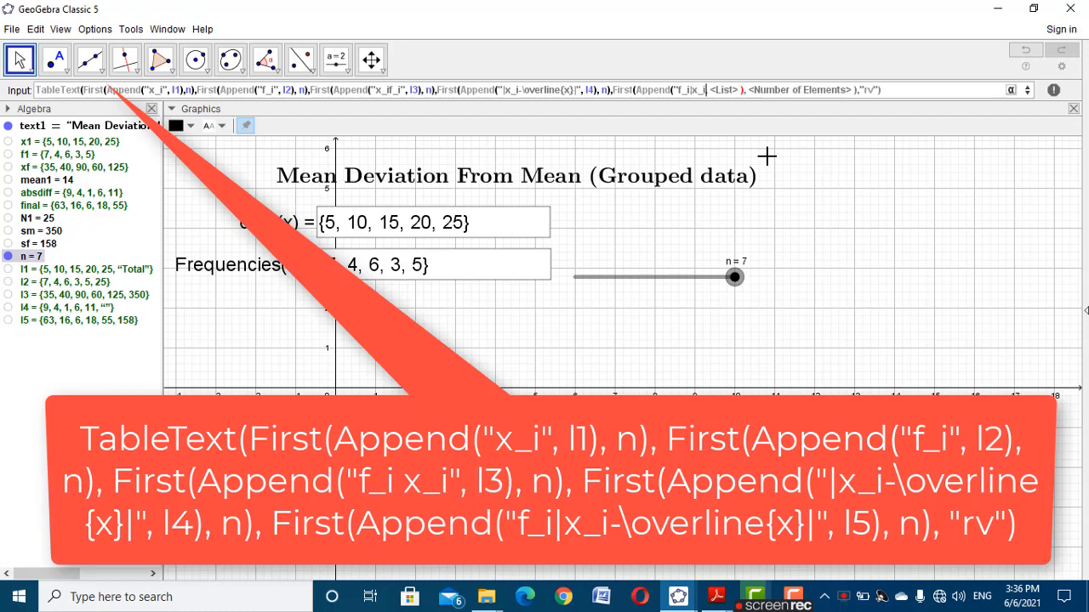
{"action": "type", "text": "-\\o"}
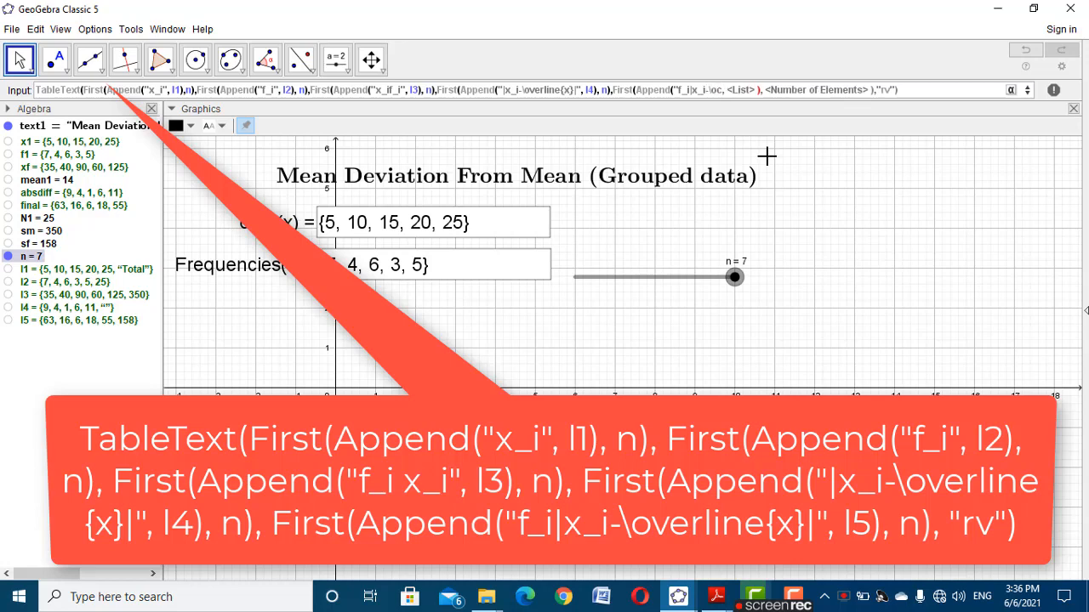
{"action": "type", "text": "verli"}
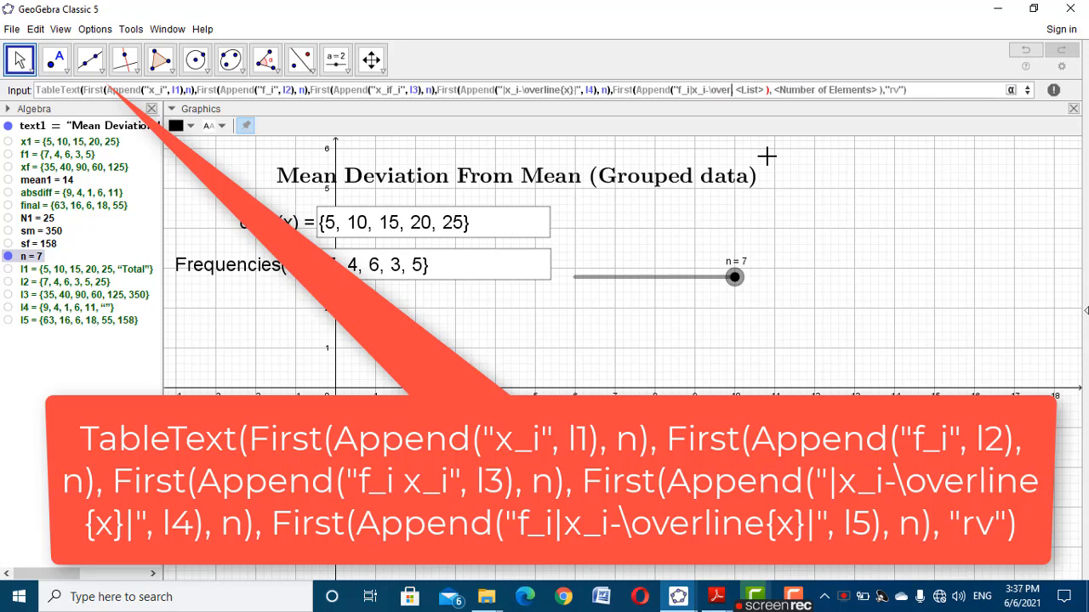
{"action": "type", "text": "ne"}
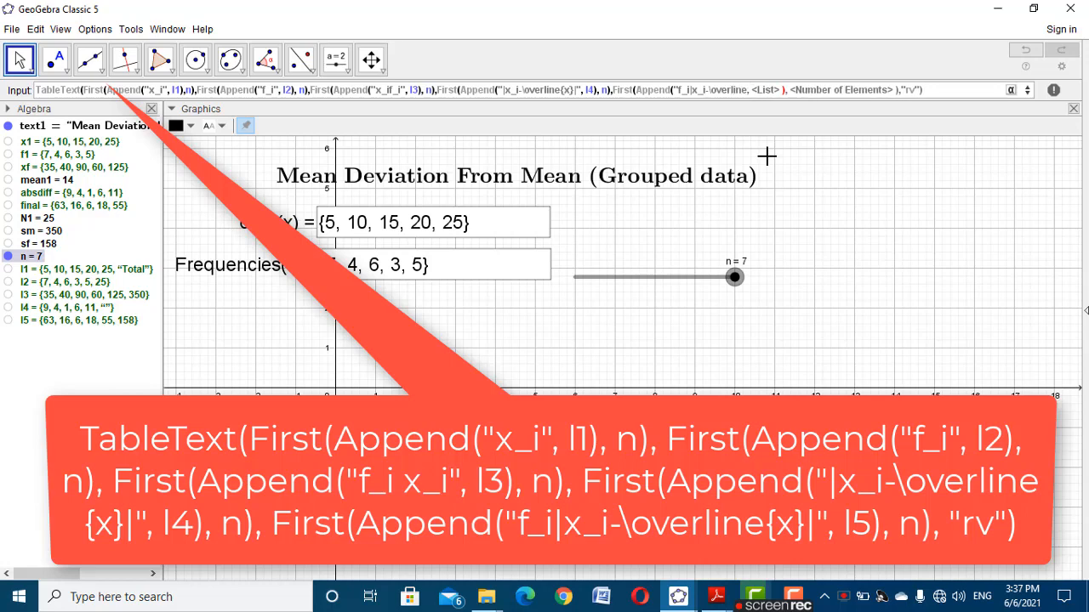
{"action": "type", "text": "{x}|"}
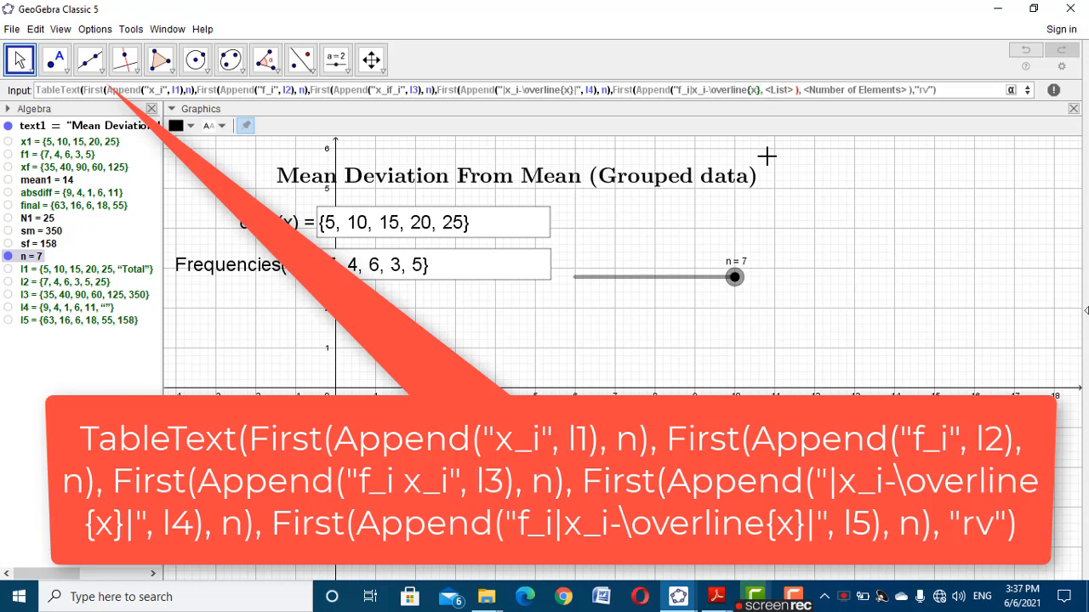
{"action": "type", "text": "\""}
{"action": "type", "text": "\""}
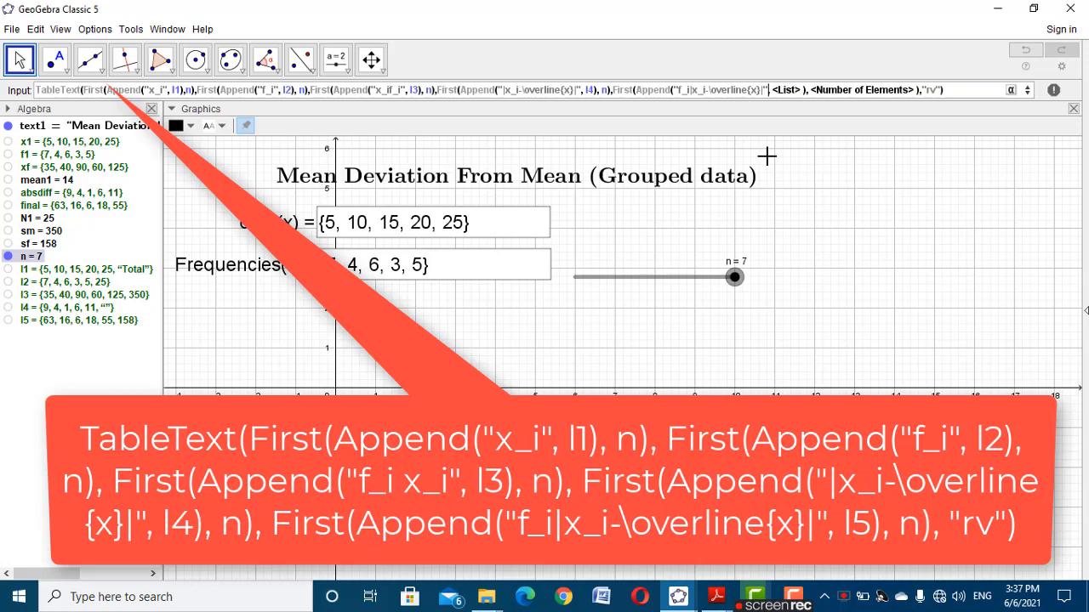
{"action": "type", "text": ",l5"}
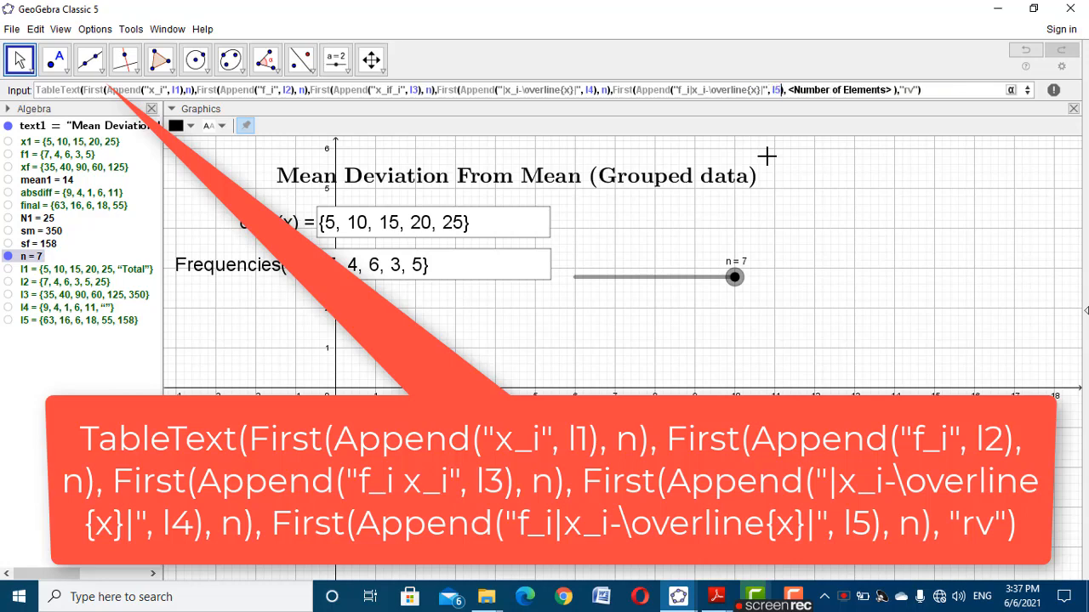
{"action": "key", "text": "Tab"}
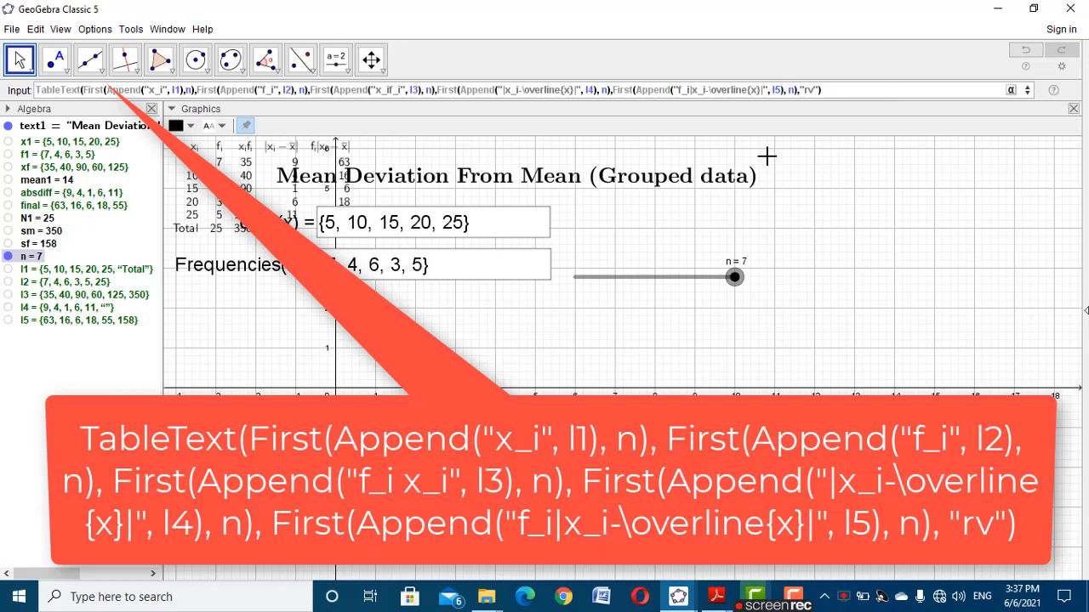
{"action": "key", "text": "Return"}
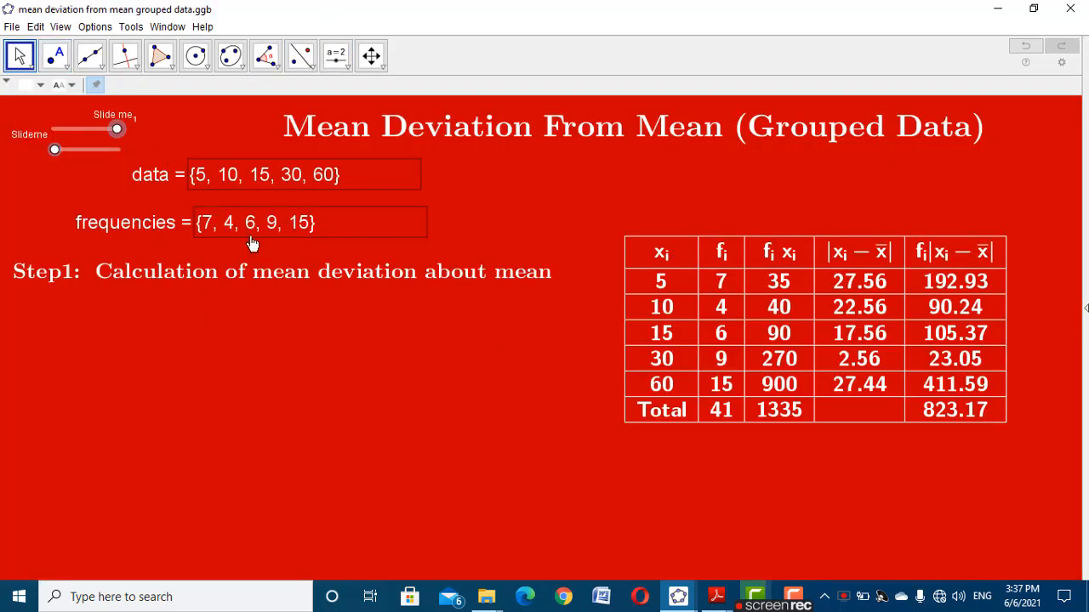
Return to the working file, place the new table below the slider n, and set its text size to Large
{"action": "left_click", "coordinate": [997, 10]}
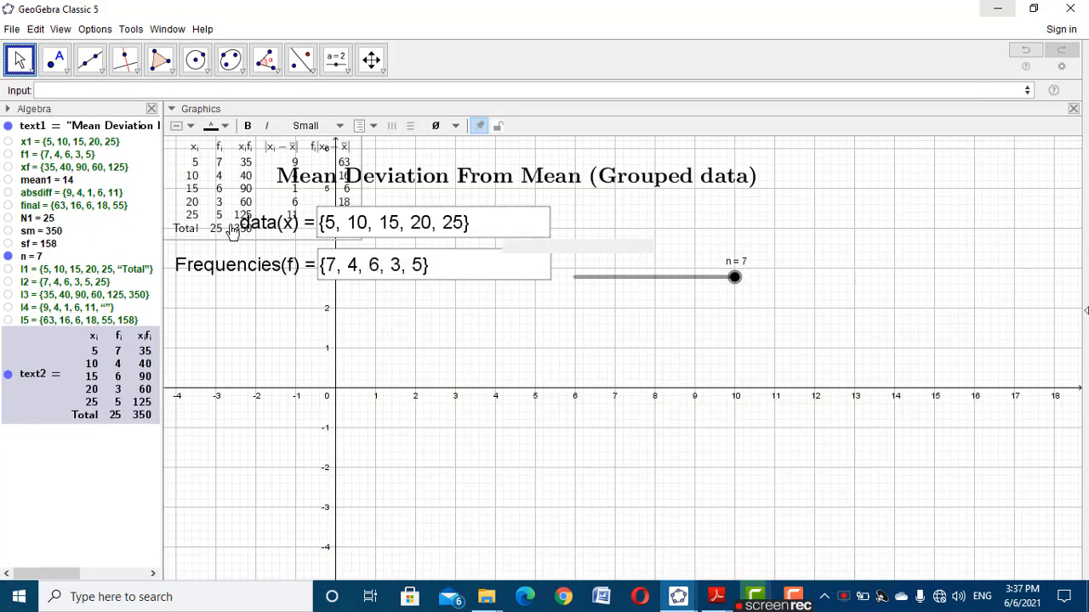
{"action": "left_click_drag", "start_coordinate": [277, 188], "coordinate": [850, 367]}
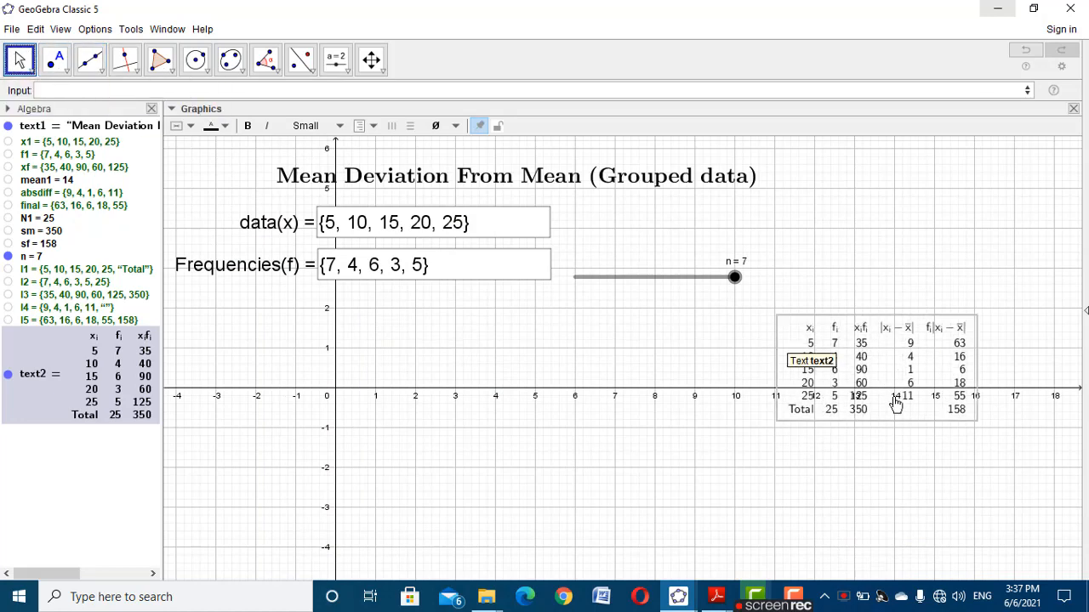
{"action": "left_click", "coordinate": [304, 127]}
{"action": "left_click", "coordinate": [308, 213]}
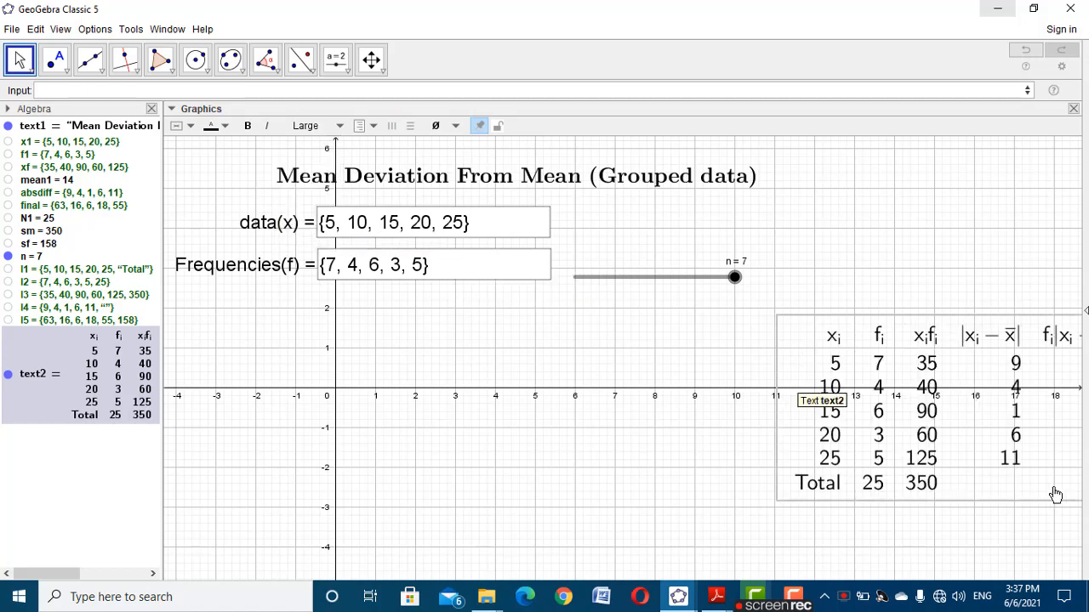
{"action": "left_click_drag", "start_coordinate": [1055, 495], "coordinate": [989, 479]}
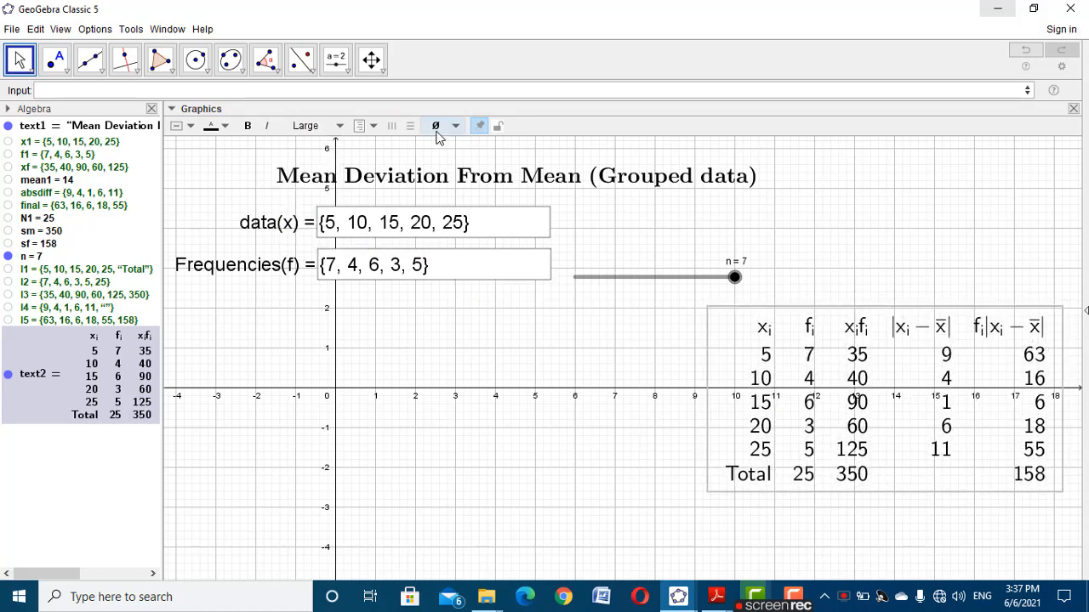
Add horizontal and vertical grid lines to the frequency table
{"action": "left_click", "coordinate": [354, 141]}
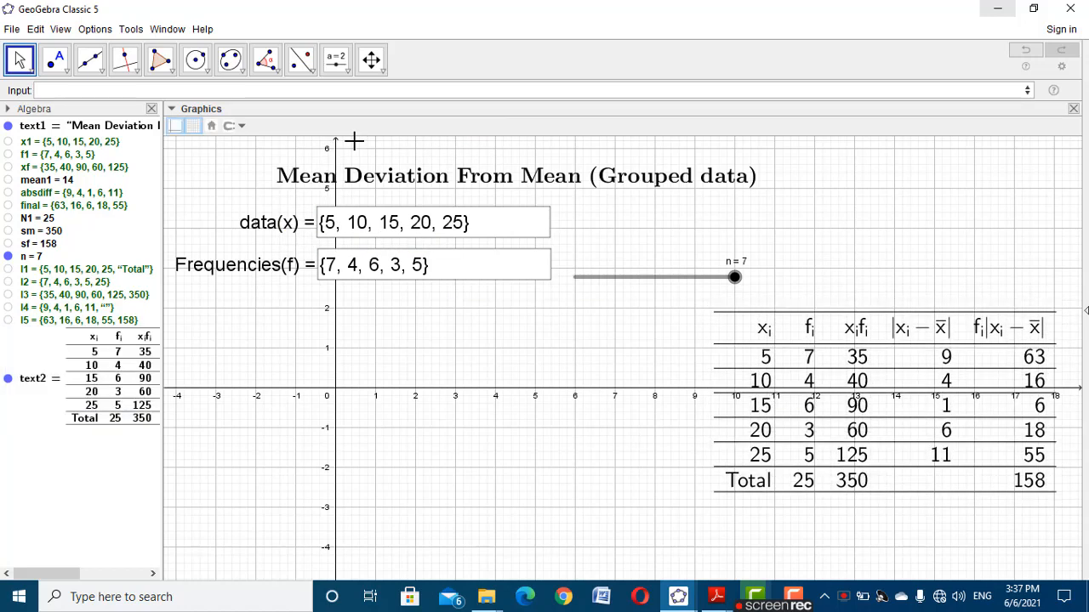
{"action": "left_click", "coordinate": [987, 485]}
{"action": "left_click", "coordinate": [395, 127]}
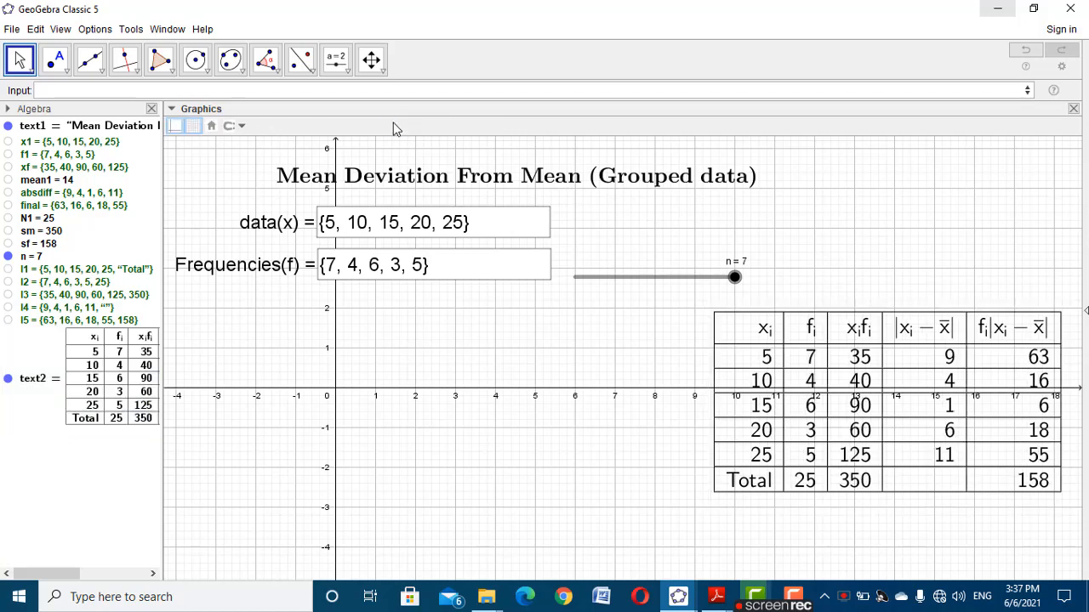
Center-align the entries of the frequency table and shift the table slightly so it sits fully inside the graphics view
{"action": "left_click", "coordinate": [774, 364]}
{"action": "left_click", "coordinate": [339, 126]}
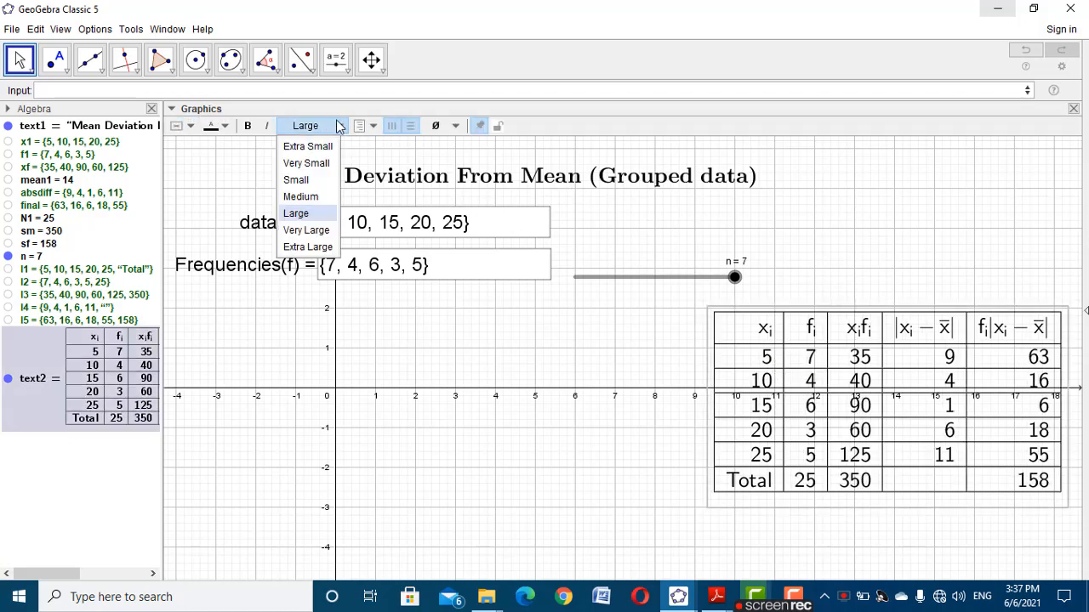
{"action": "left_click", "coordinate": [366, 126]}
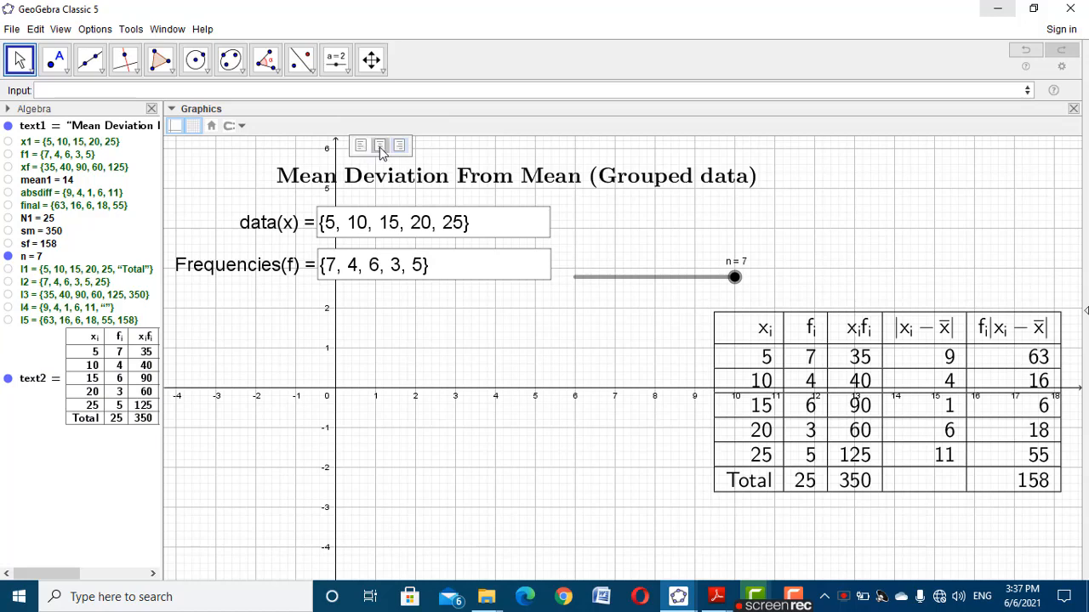
{"action": "left_click", "coordinate": [381, 150]}
{"action": "left_click", "coordinate": [895, 460]}
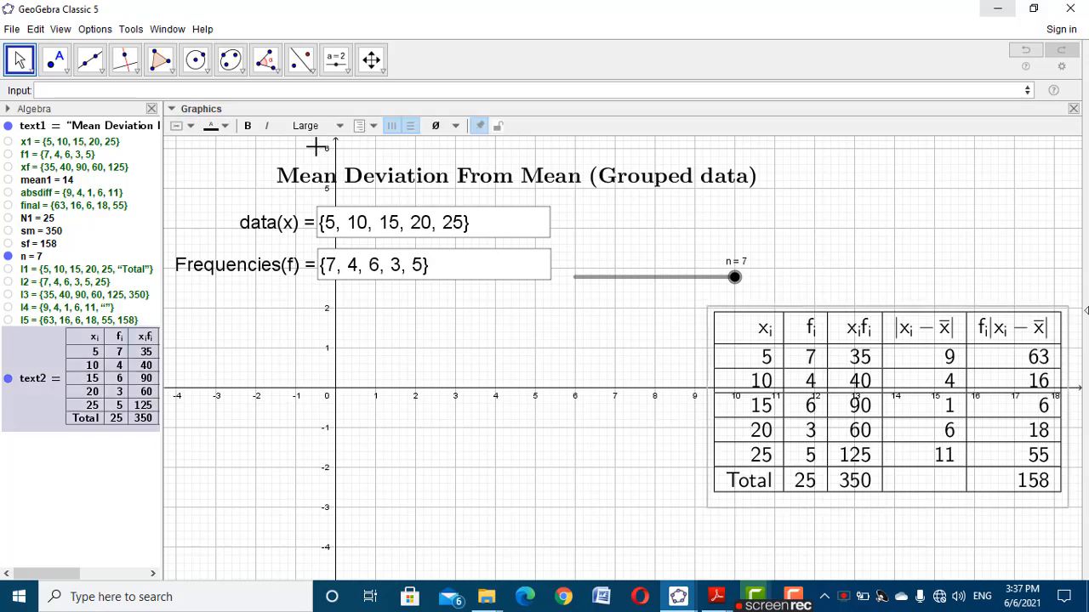
{"action": "left_click", "coordinate": [377, 126]}
{"action": "left_click", "coordinate": [381, 149]}
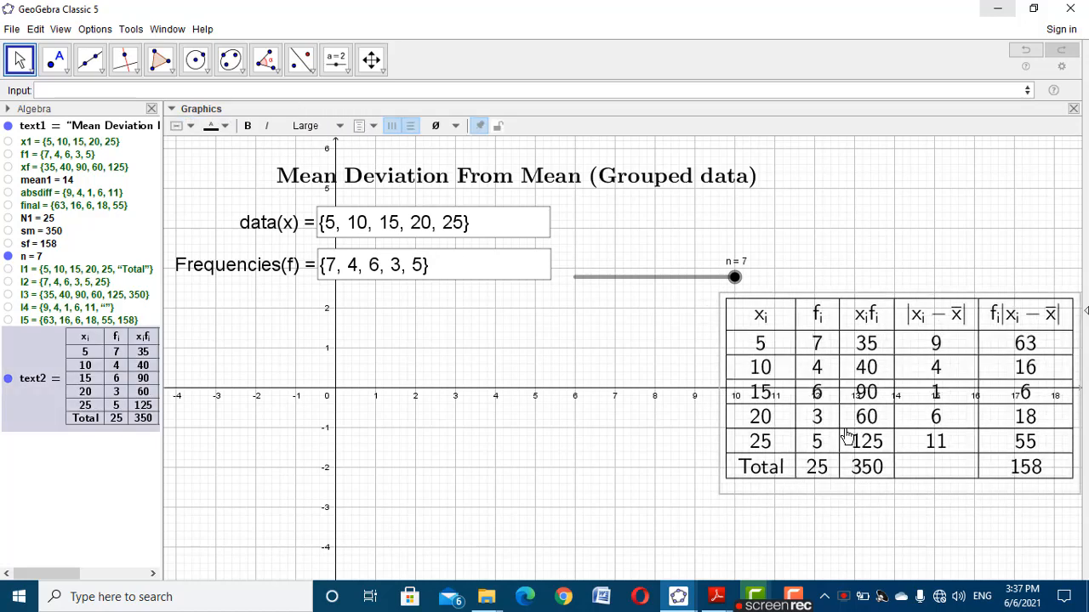
{"action": "left_click_drag", "start_coordinate": [848, 436], "coordinate": [834, 445]}
{"action": "left_click", "coordinate": [567, 454]}
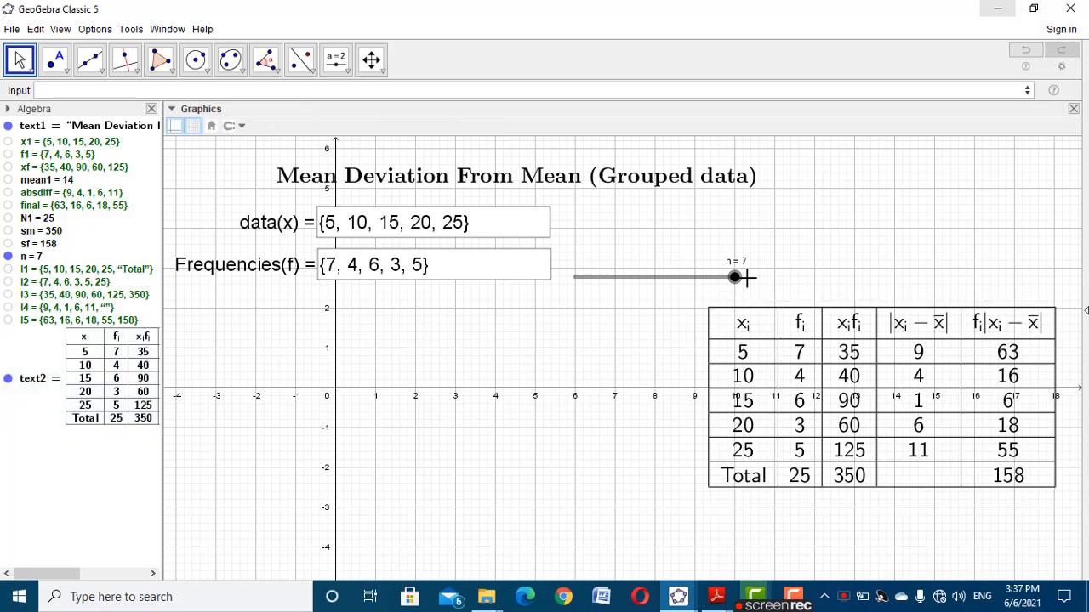
Move the slider n to the upper-left area of the graphics view, above the data(x) input box
{"action": "left_click_drag", "start_coordinate": [746, 277], "coordinate": [768, 267]}
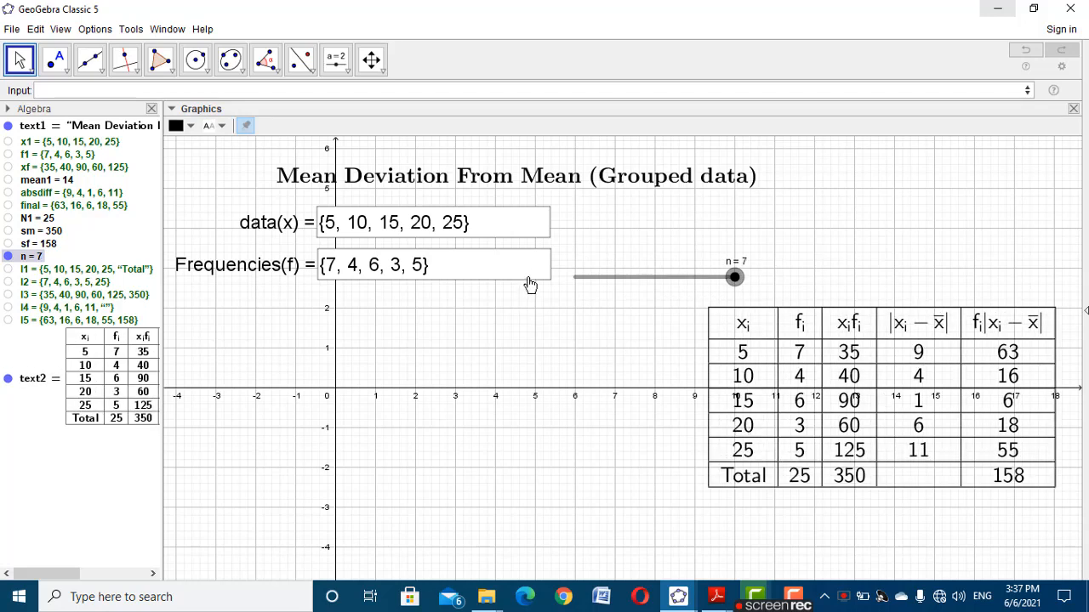
{"action": "left_click_drag", "start_coordinate": [596, 284], "coordinate": [177, 163]}
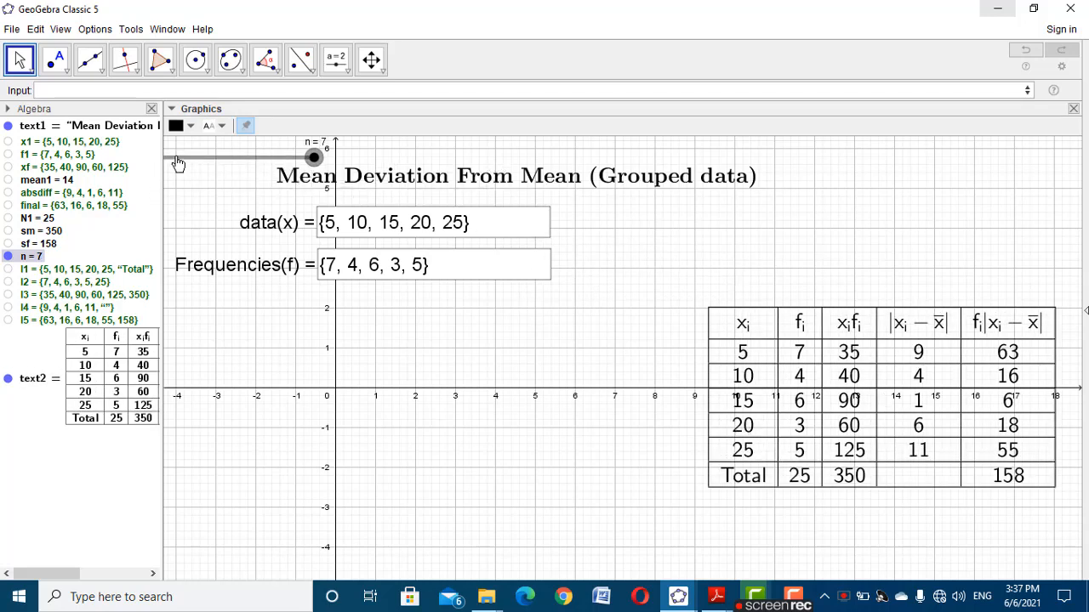
{"action": "left_click_drag", "start_coordinate": [289, 379], "coordinate": [321, 375]}
{"action": "left_click_drag", "start_coordinate": [256, 156], "coordinate": [274, 161]}
{"action": "left_click", "coordinate": [342, 274]}
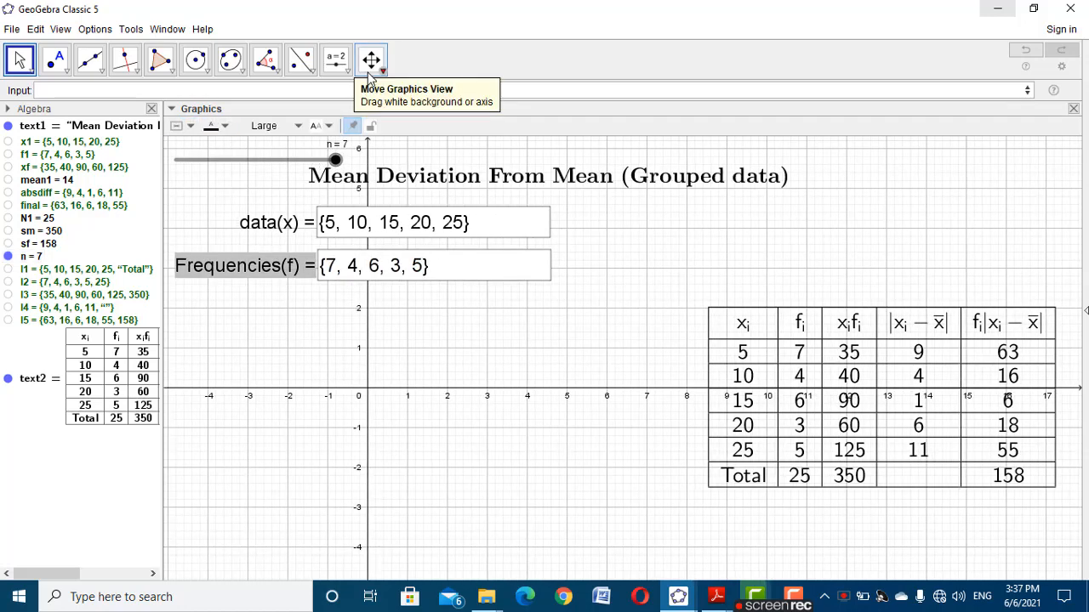
Add a LaTeX text reading "Step1: Calculation of mean deviation about mean" in the empty area of the graphics view
{"action": "left_click", "coordinate": [336, 59]}
{"action": "left_click", "coordinate": [365, 125]}
{"action": "left_click", "coordinate": [456, 361]}
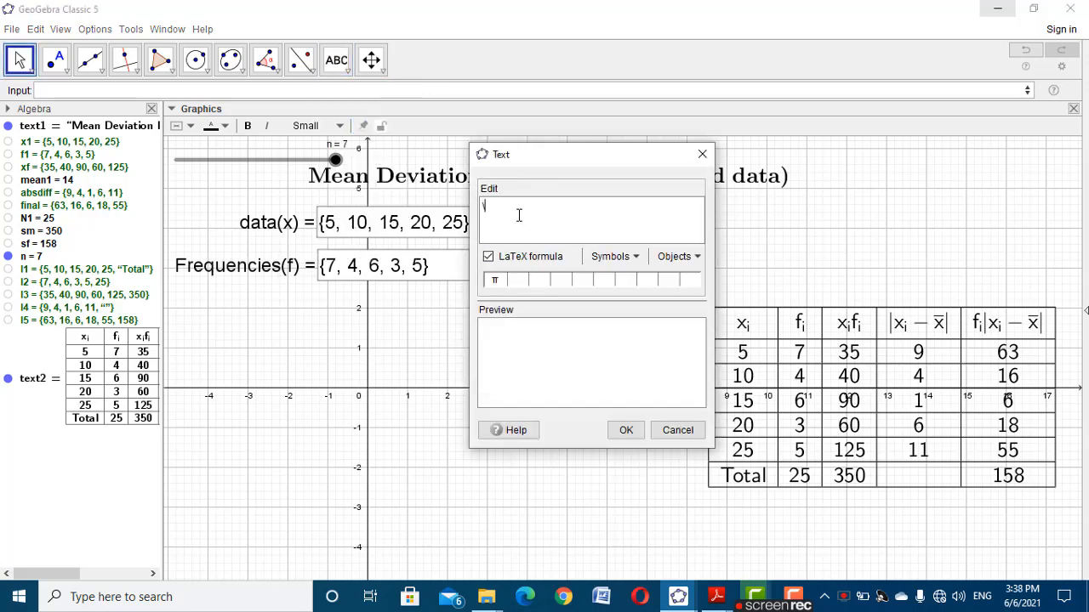
{"action": "type", "text": "ext{Step1: Calculation"}
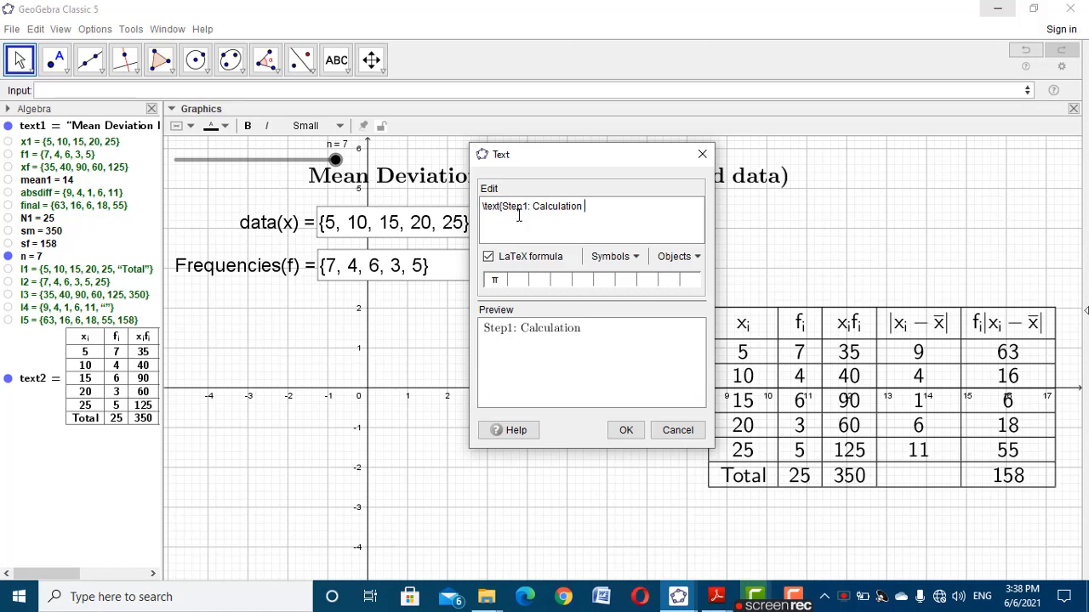
{"action": "type", "text": "of mean deviation a"}
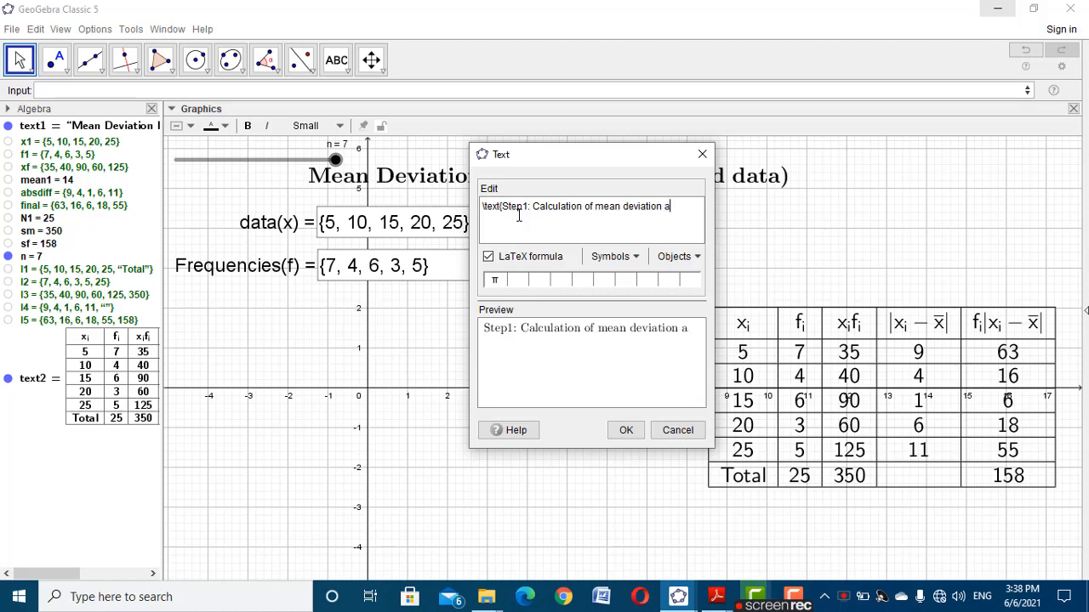
{"action": "type", "text": "bout m"}
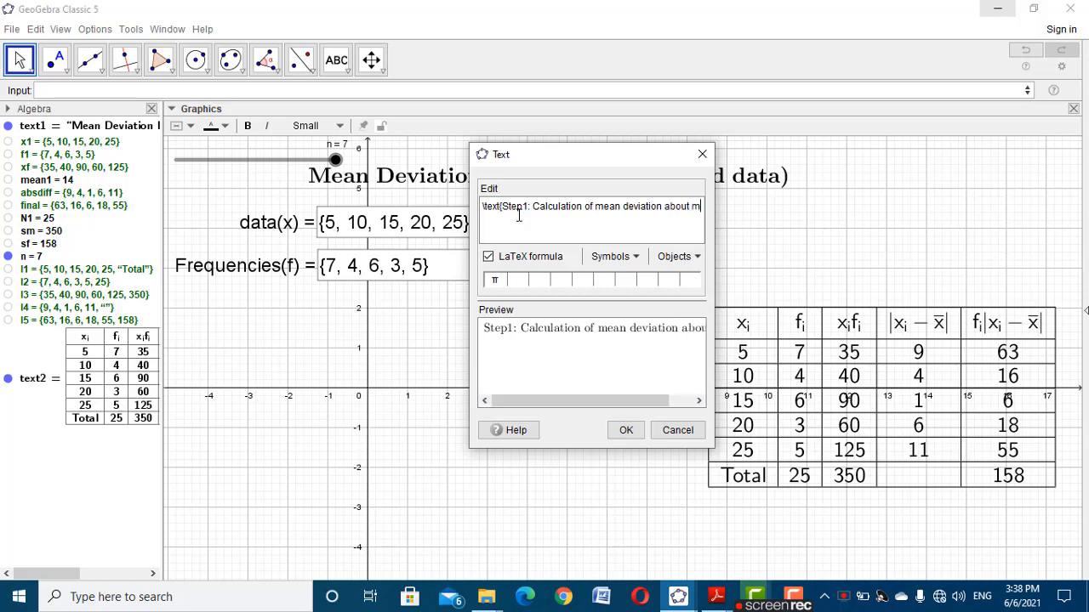
{"action": "type", "text": "ean"}
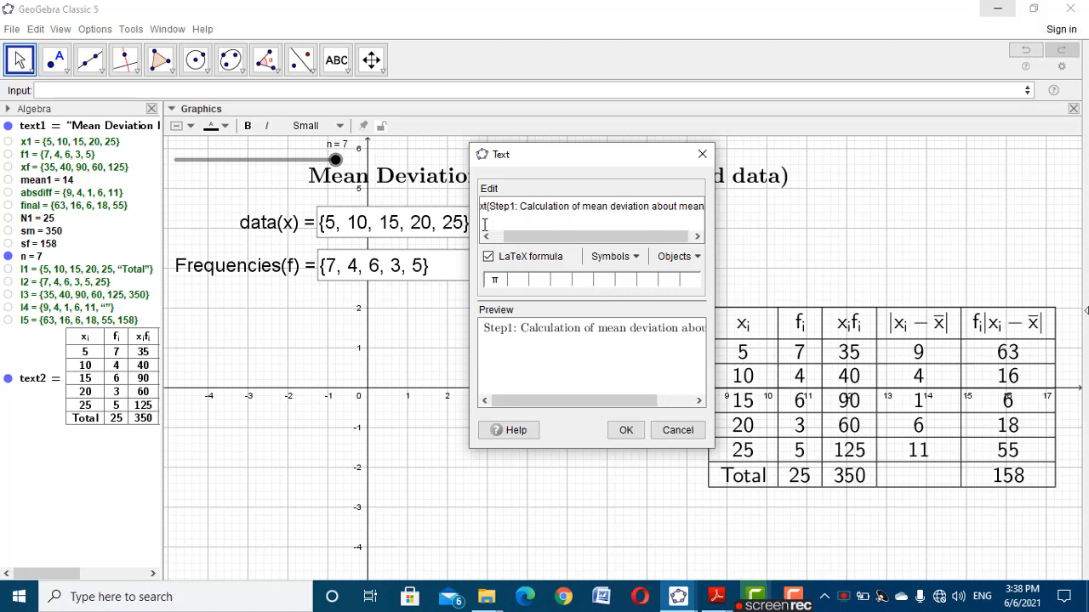
{"action": "left_click", "coordinate": [626, 430]}
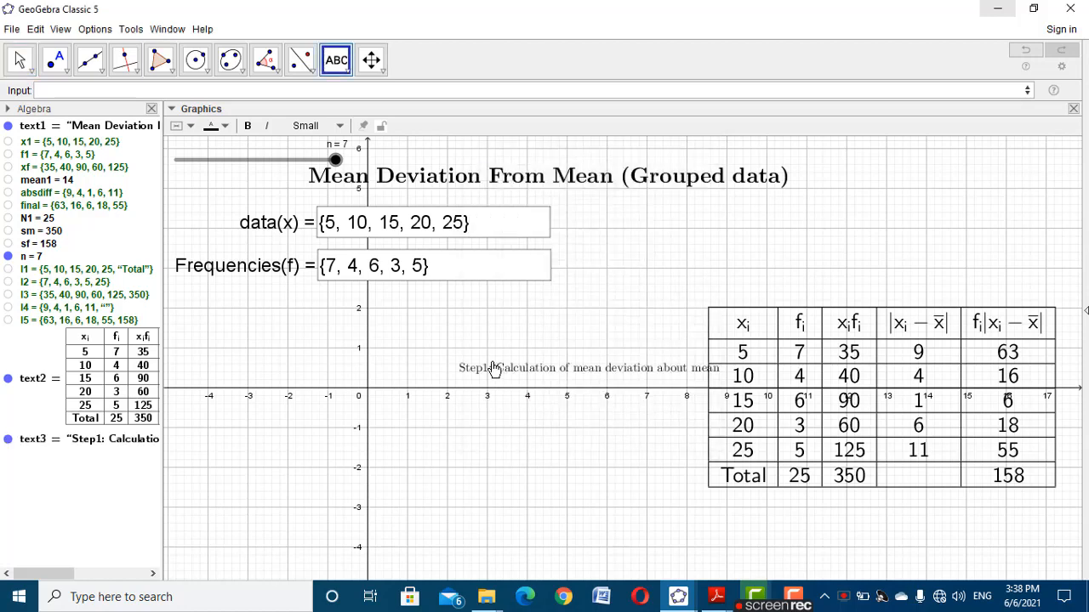
Move the Step1 heading directly below the Frequencies(f) input box and format it as Large and bold
{"action": "left_click", "coordinate": [20, 59]}
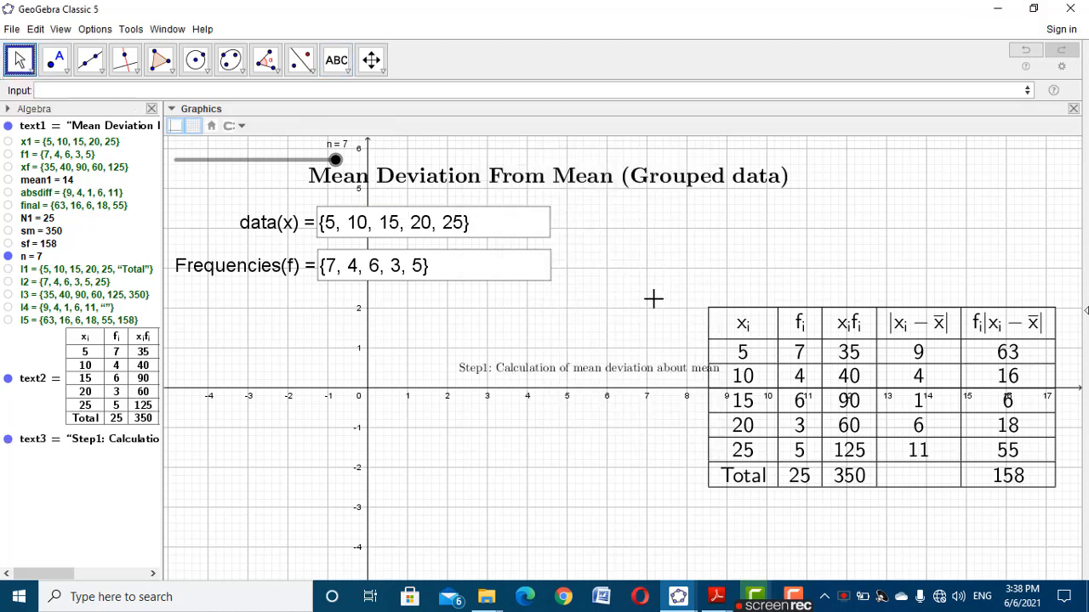
{"action": "left_click_drag", "start_coordinate": [629, 367], "coordinate": [343, 317]}
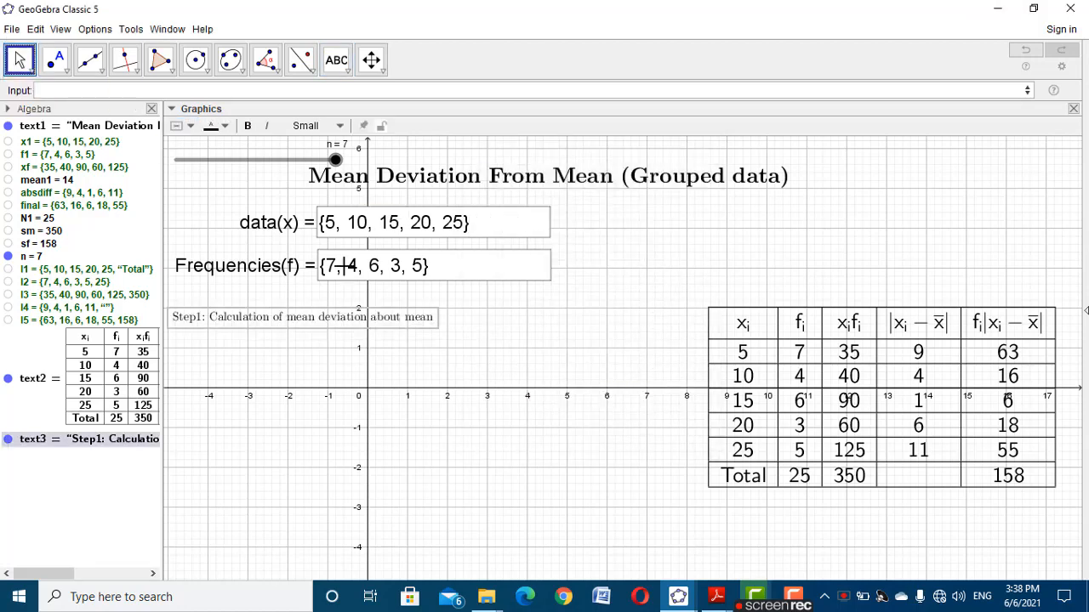
{"action": "left_click", "coordinate": [317, 125]}
{"action": "left_click", "coordinate": [294, 213]}
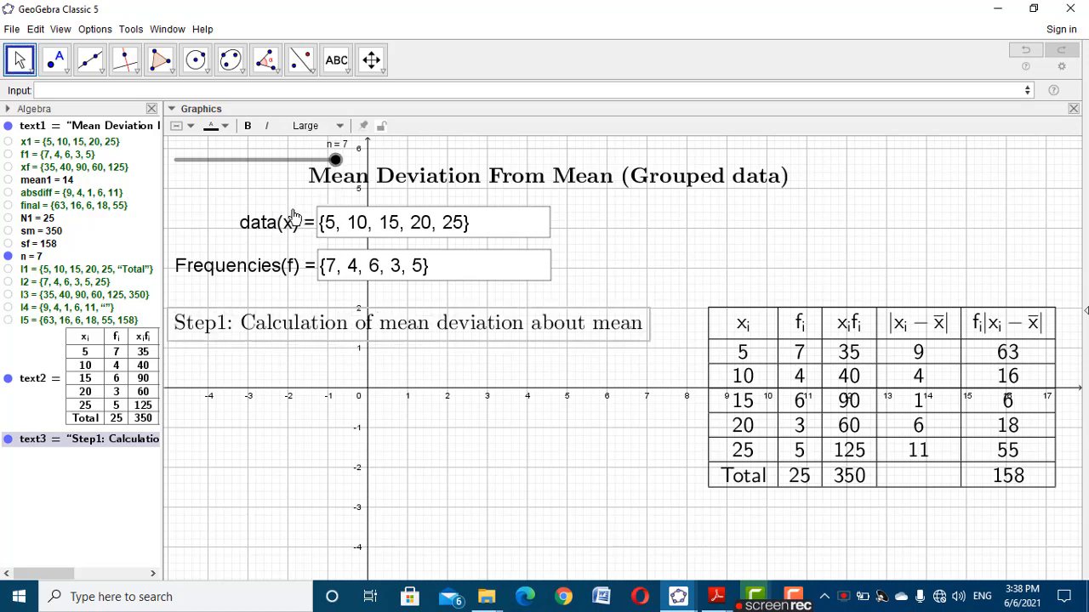
{"action": "left_click", "coordinate": [248, 126]}
{"action": "left_click", "coordinate": [431, 375]}
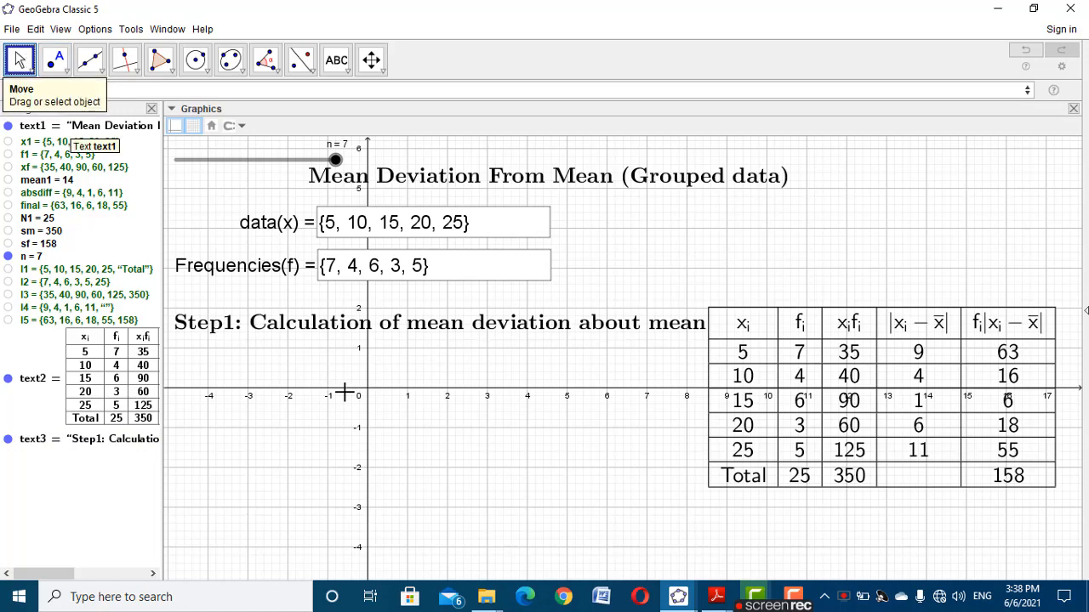
Shift the frequency table slightly to the right so it clears the end of the Step1 heading
{"action": "left_click", "coordinate": [455, 333]}
{"action": "left_click", "coordinate": [798, 423]}
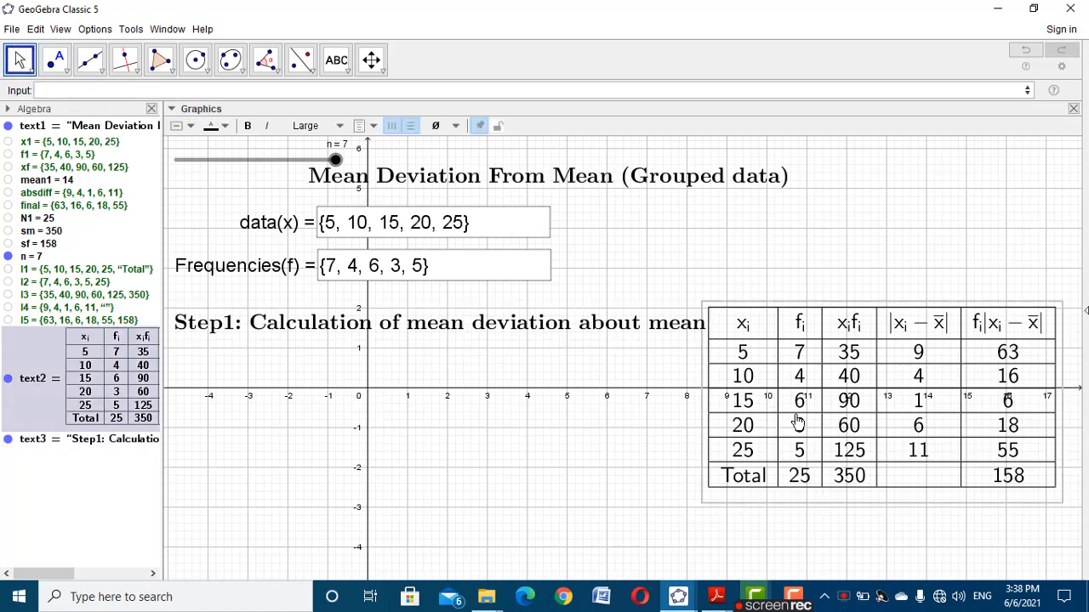
{"action": "left_click_drag", "start_coordinate": [798, 423], "coordinate": [810, 420]}
{"action": "left_click", "coordinate": [539, 401]}
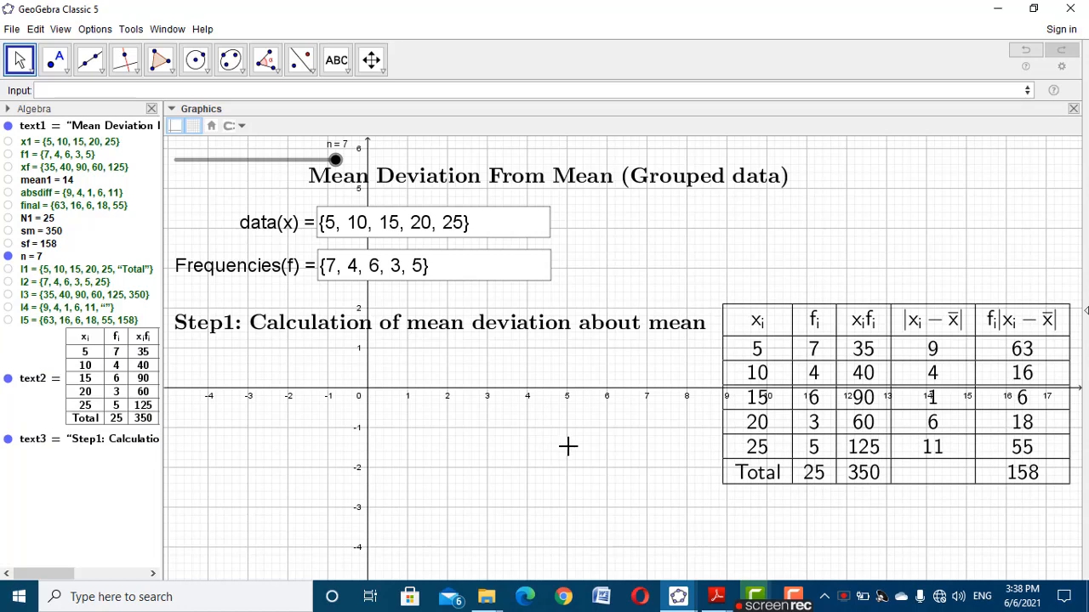
Add a LaTeX text reading "step2: find mean" below the Step1 heading
{"action": "left_click", "coordinate": [352, 78]}
{"action": "left_click", "coordinate": [366, 122]}
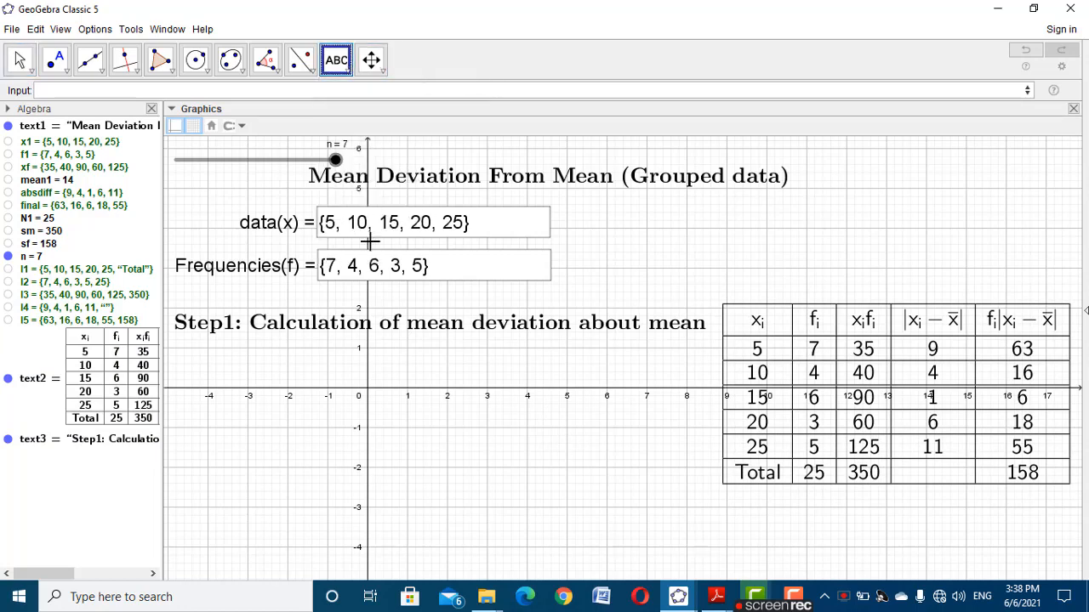
{"action": "left_click", "coordinate": [450, 403]}
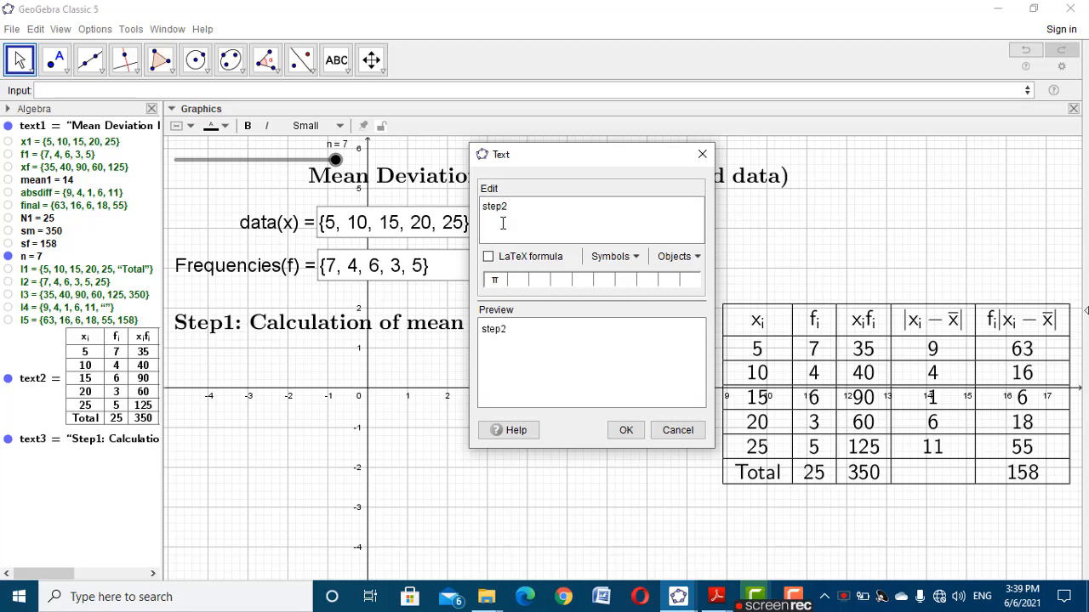
{"action": "type", "text": "\\text{"}
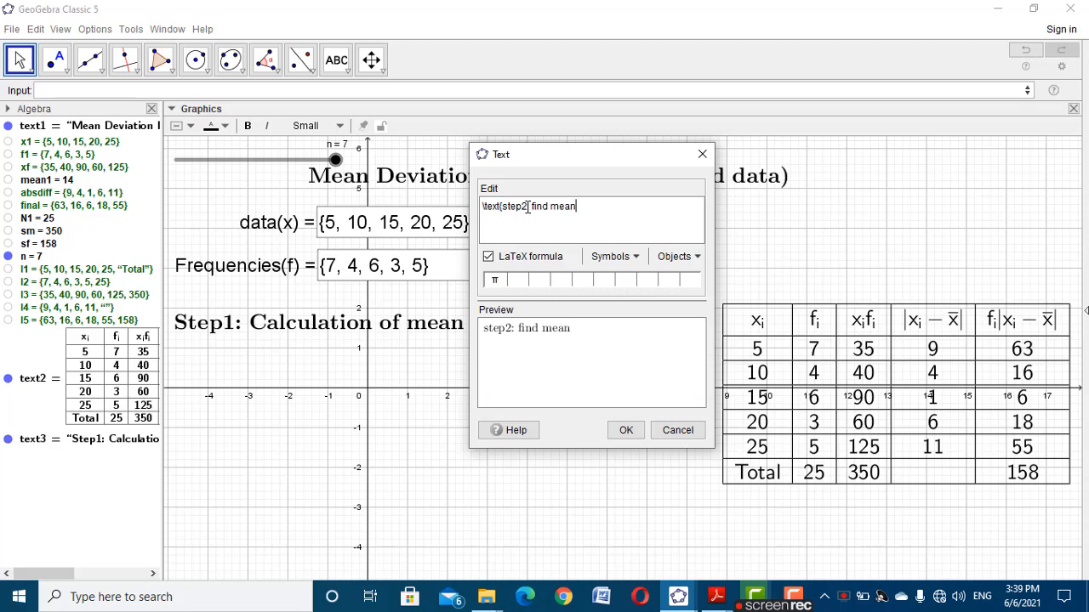
{"action": "left_click", "coordinate": [626, 429]}
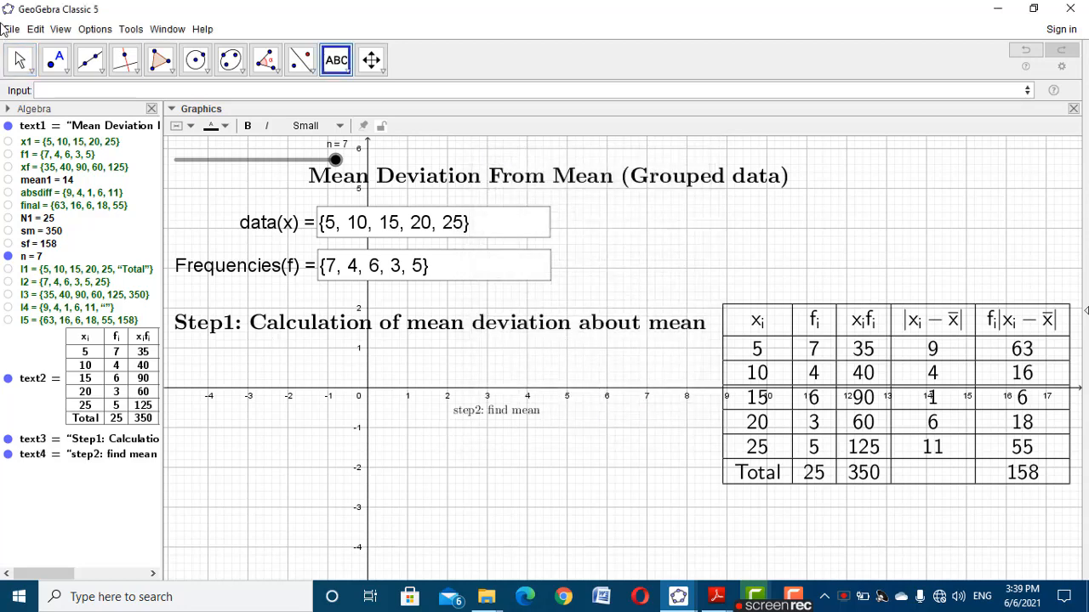
Set the Text tool's formatting to Large and bold, and dismiss the empty new text
{"action": "left_click", "coordinate": [302, 132]}
{"action": "left_click", "coordinate": [308, 226]}
{"action": "left_click", "coordinate": [316, 133]}
{"action": "left_click", "coordinate": [315, 212]}
{"action": "left_click", "coordinate": [248, 126]}
{"action": "left_click", "coordinate": [481, 343]}
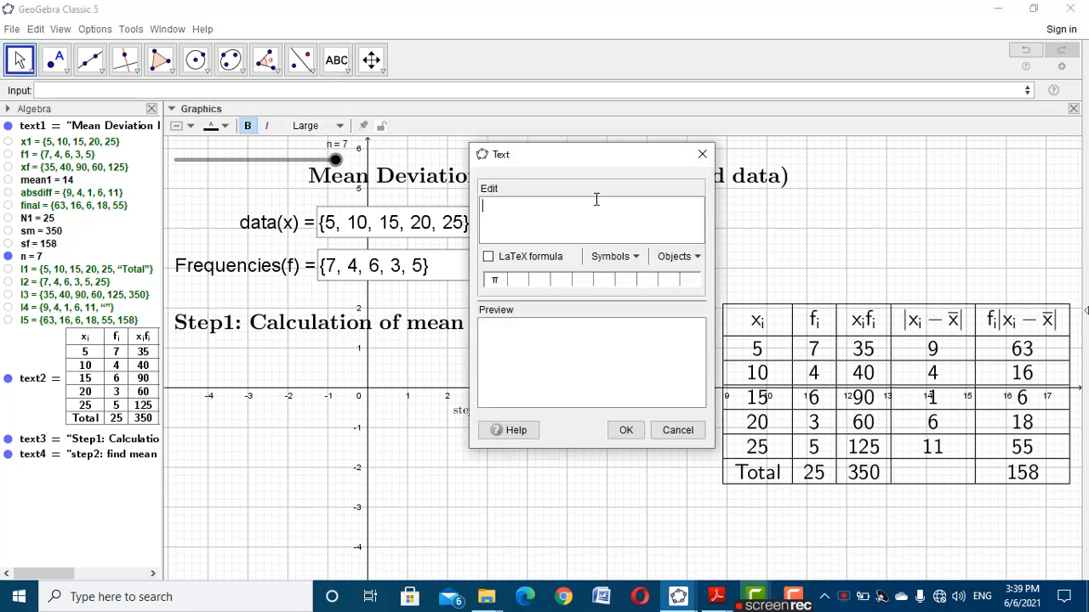
{"action": "left_click", "coordinate": [696, 155]}
Format the "step2: find mean" heading as Large and bold, and align it beneath the Step1 heading
{"action": "left_click", "coordinate": [498, 412]}
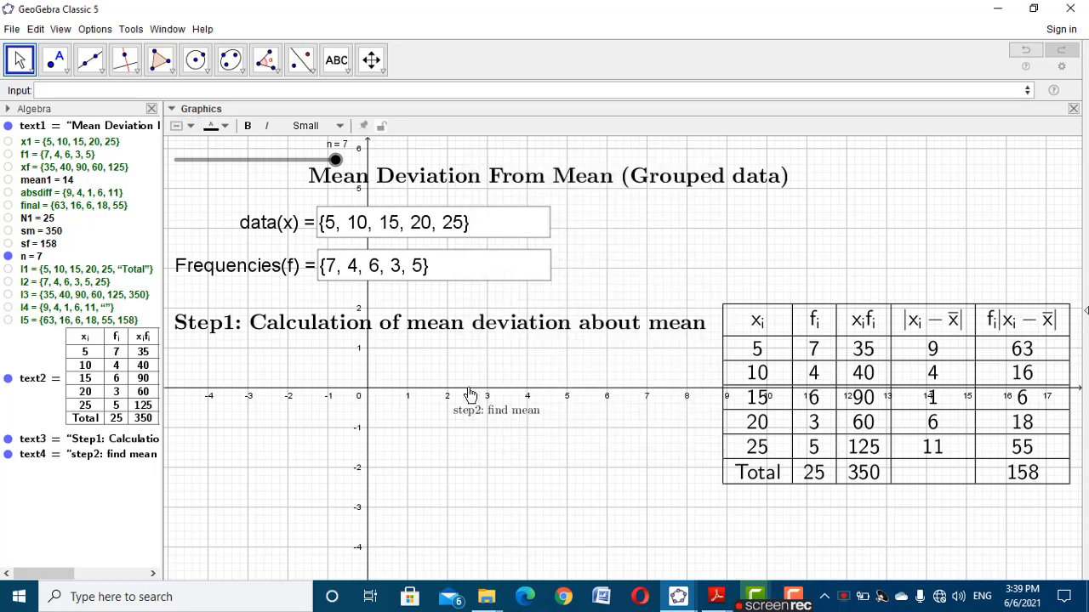
{"action": "left_click", "coordinate": [313, 126]}
{"action": "left_click", "coordinate": [298, 211]}
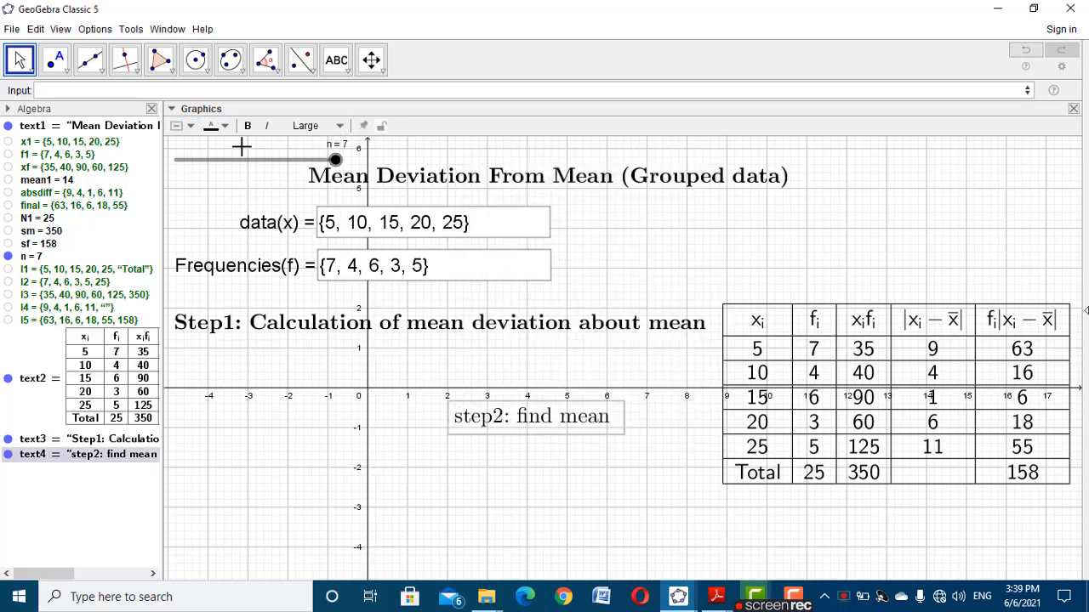
{"action": "left_click", "coordinate": [248, 125]}
{"action": "left_click_drag", "start_coordinate": [457, 417], "coordinate": [236, 378]}
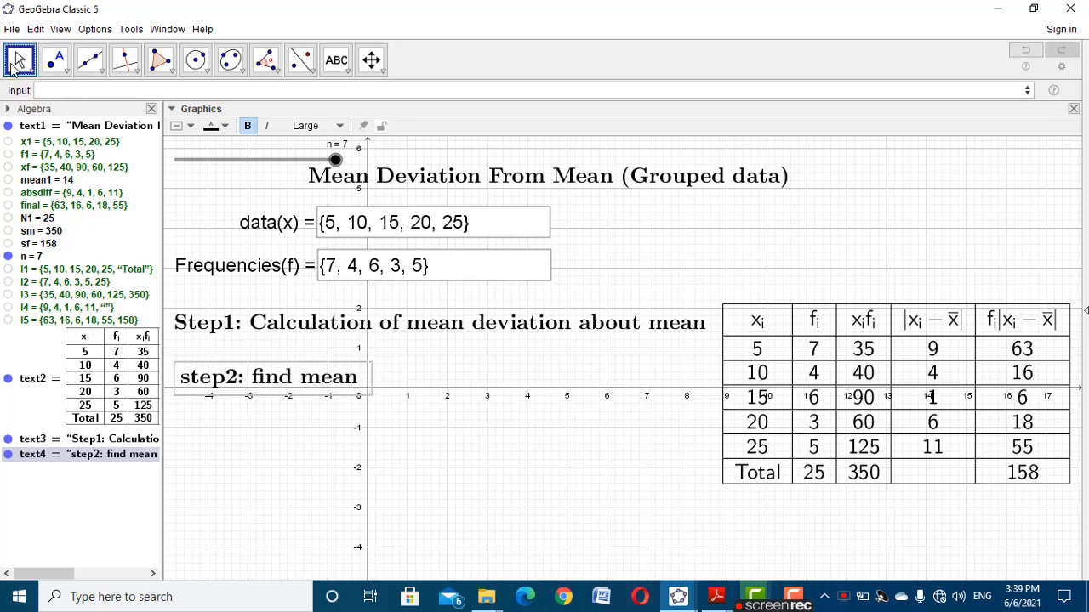
Begin a new LaTeX text reading "Mean =" followed by a fraction with the numerator Σx_if_i
{"action": "left_click", "coordinate": [336, 60]}
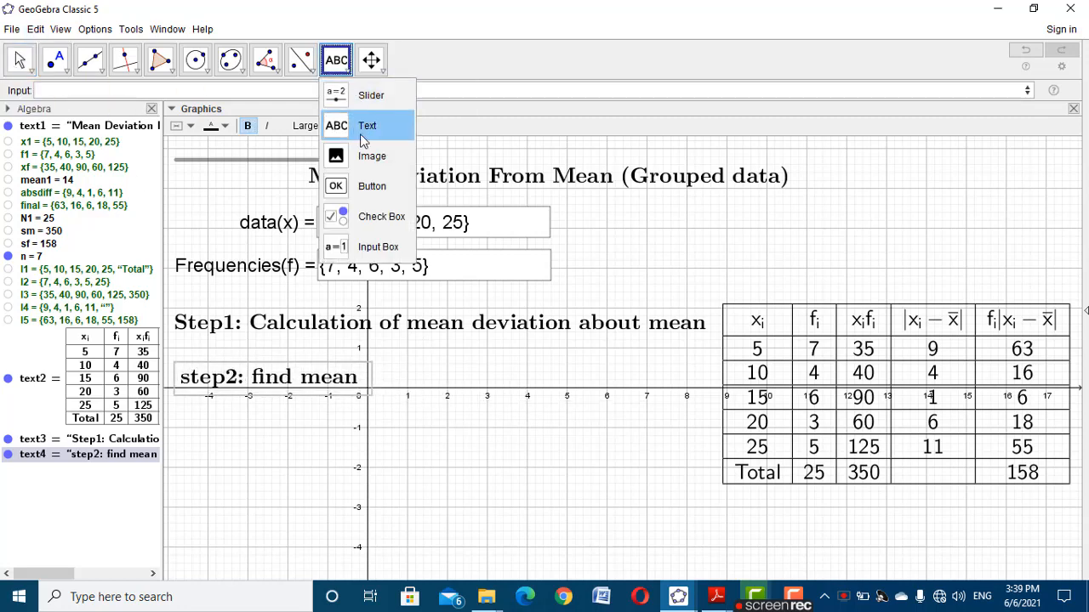
{"action": "left_click", "coordinate": [364, 127]}
{"action": "left_click", "coordinate": [496, 429]}
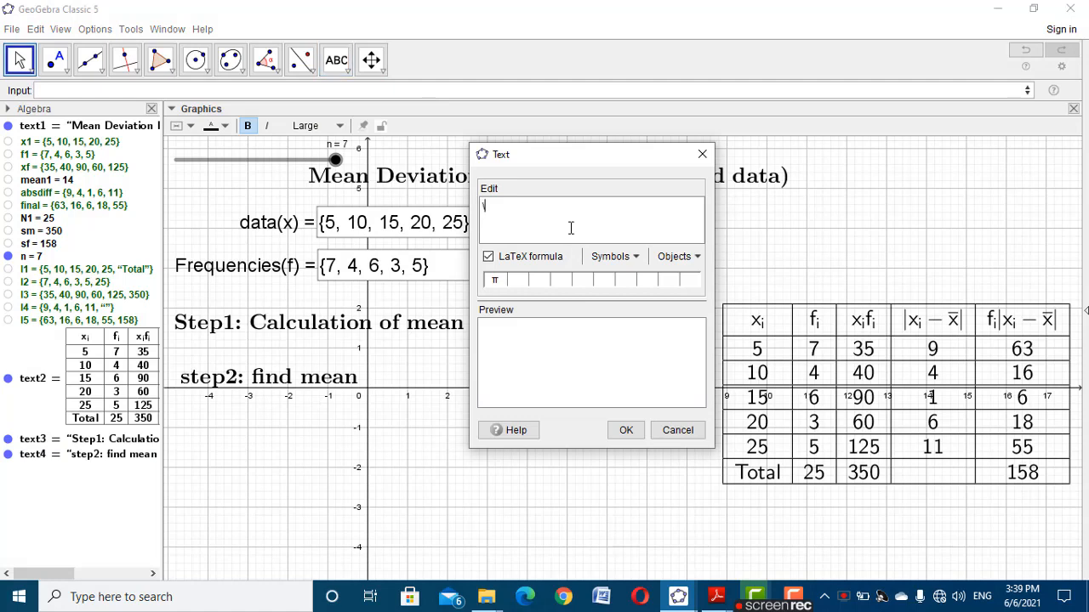
{"action": "type", "text": "\\text{Mean = \\frac{"}
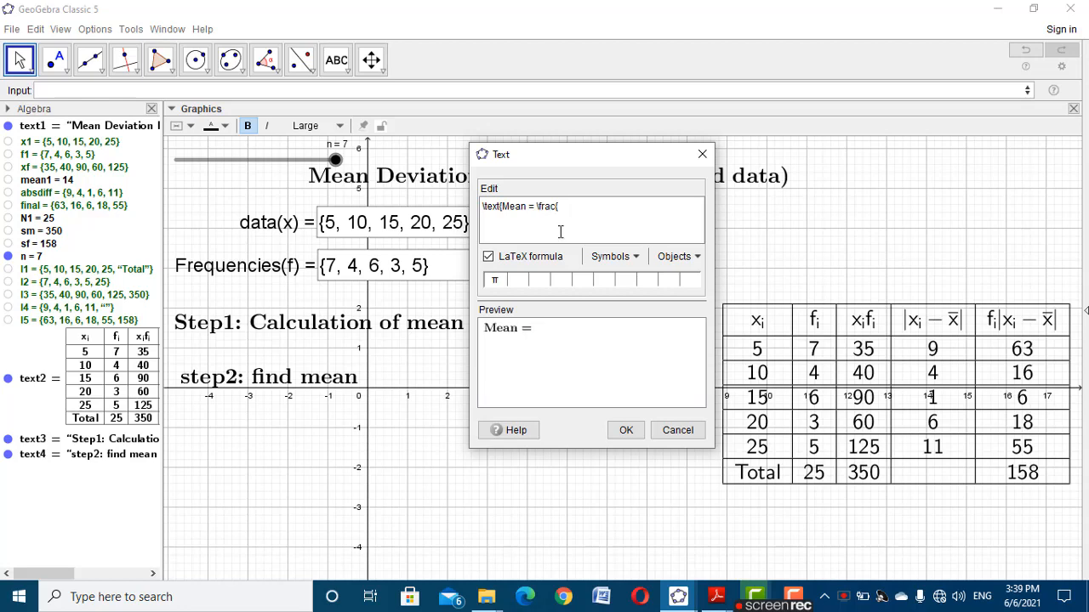
{"action": "left_click", "coordinate": [633, 263]}
{"action": "mouse_move", "coordinate": [629, 281]}
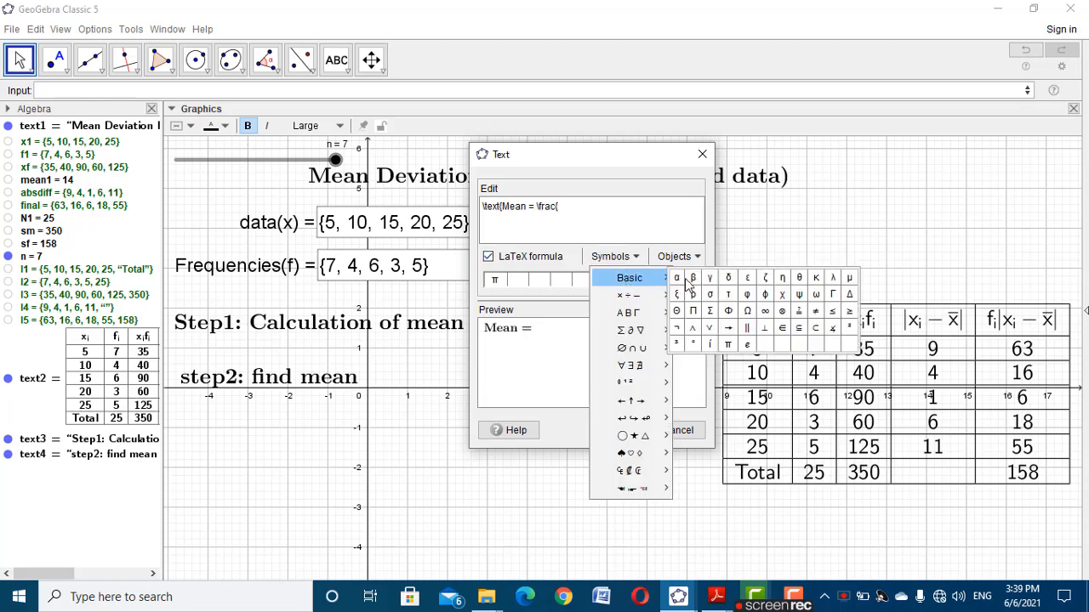
{"action": "left_click", "coordinate": [711, 312]}
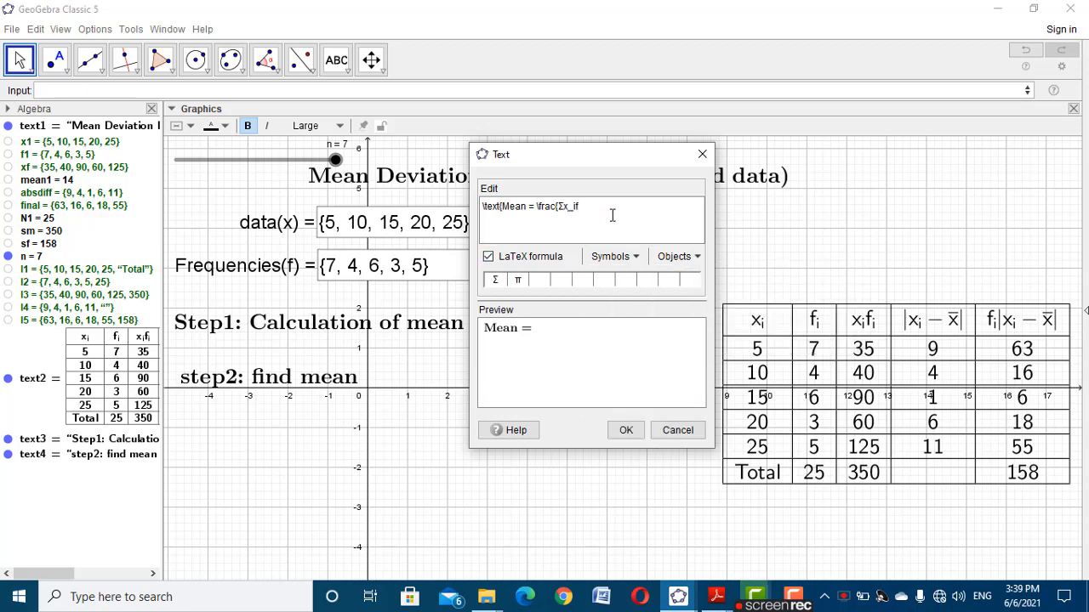
{"action": "type", "text": "x_if_i}{"}
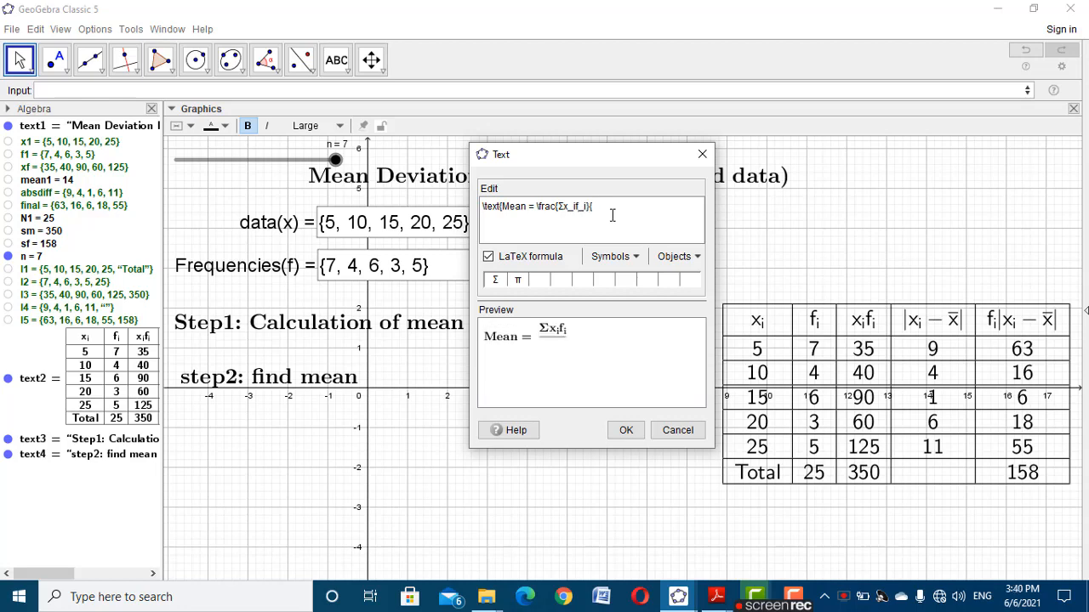
Complete the Mean fraction with the denominator Σf_i and place the formula just below the step2 heading
{"action": "left_click", "coordinate": [494, 280]}
{"action": "type", "text": "f_i"}
{"action": "left_click", "coordinate": [626, 429]}
{"action": "left_click_drag", "start_coordinate": [609, 460], "coordinate": [438, 429]}
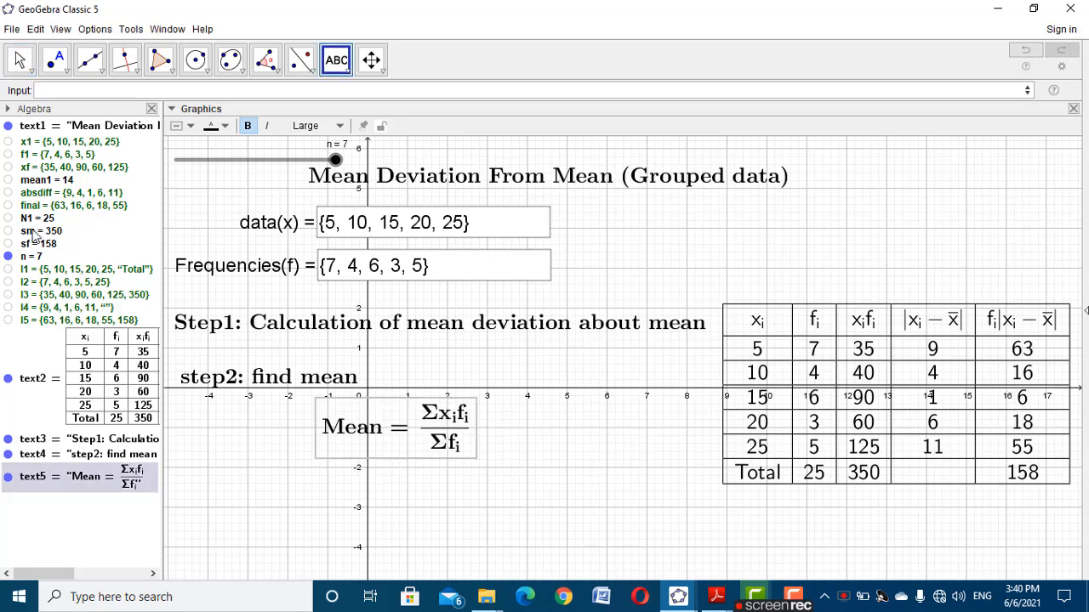
{"action": "left_click", "coordinate": [19, 64]}
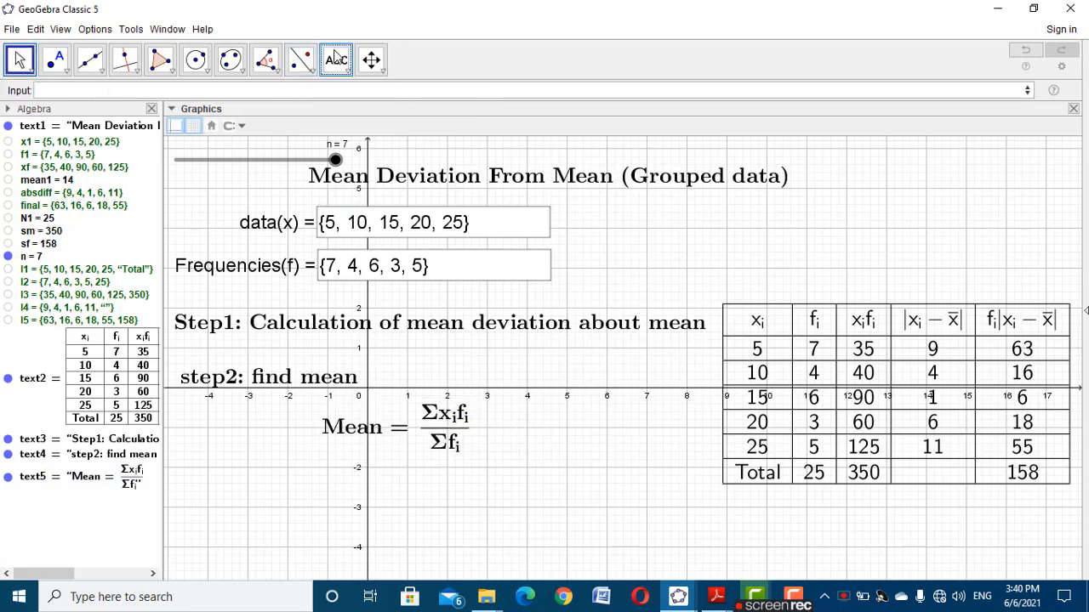
Begin a new LaTeX text with an equals sign and a fraction whose numerator is the linked object sm
{"action": "left_click", "coordinate": [336, 59]}
{"action": "left_click", "coordinate": [562, 413]}
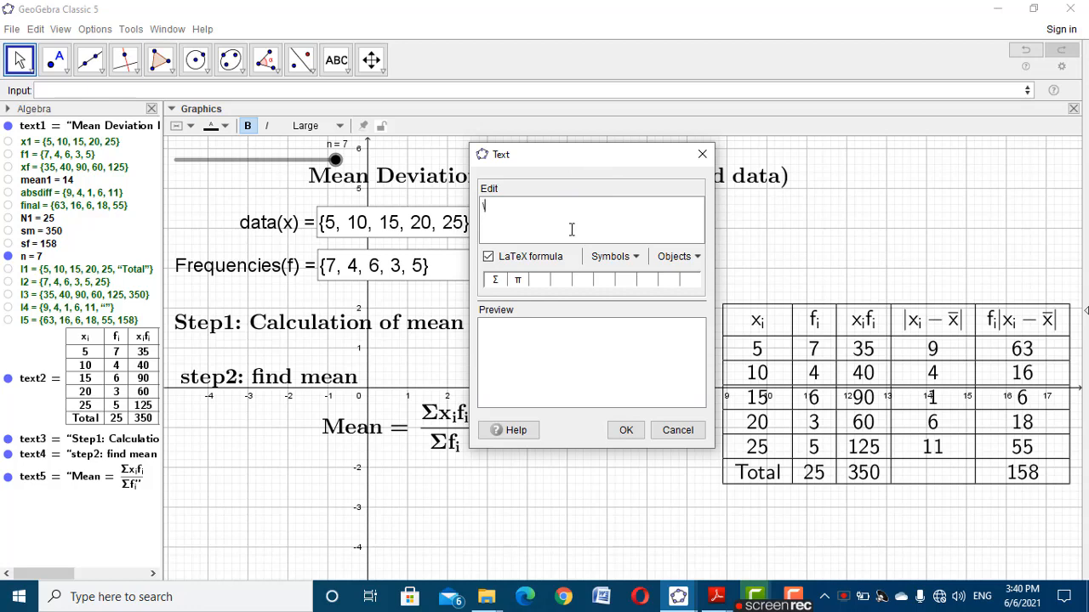
{"action": "type", "text": "\\text{ ="}
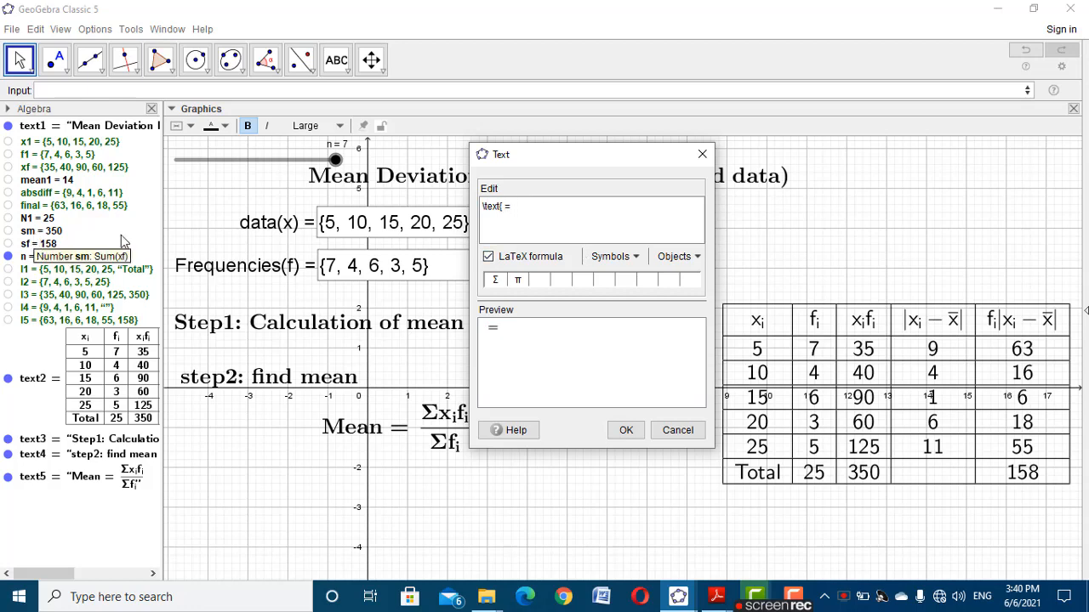
{"action": "left_click", "coordinate": [53, 237]}
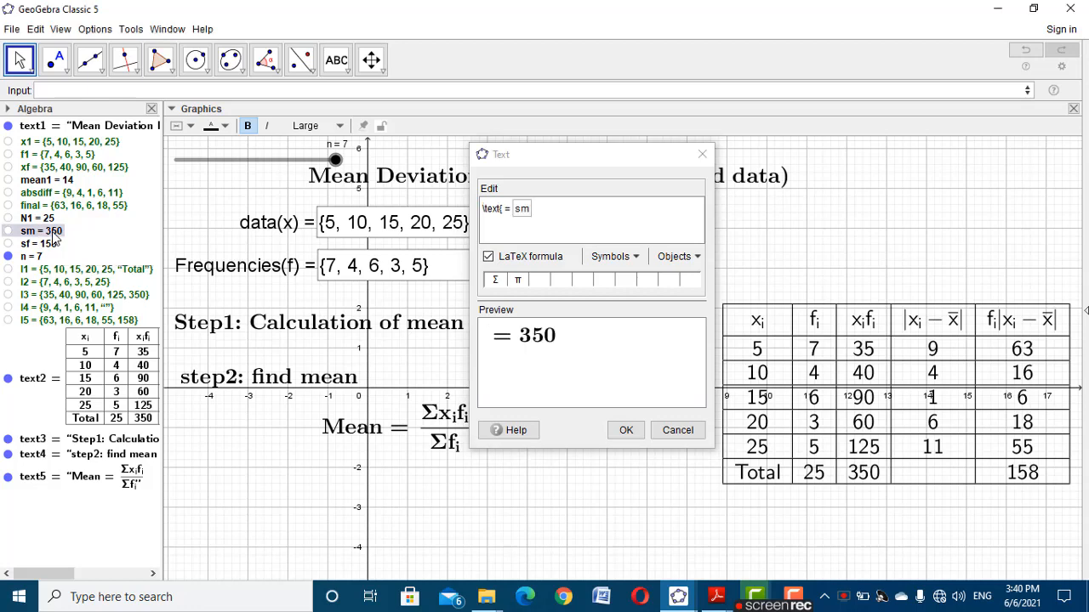
{"action": "left_click", "coordinate": [511, 209]}
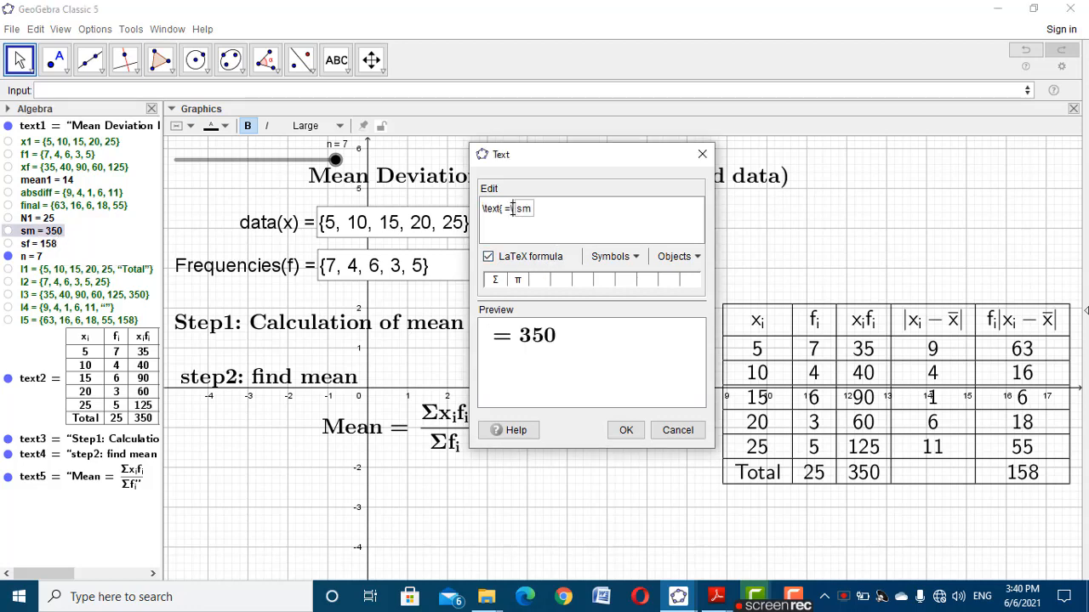
{"action": "type", "text": "r"}
{"action": "type", "text": "ac"}
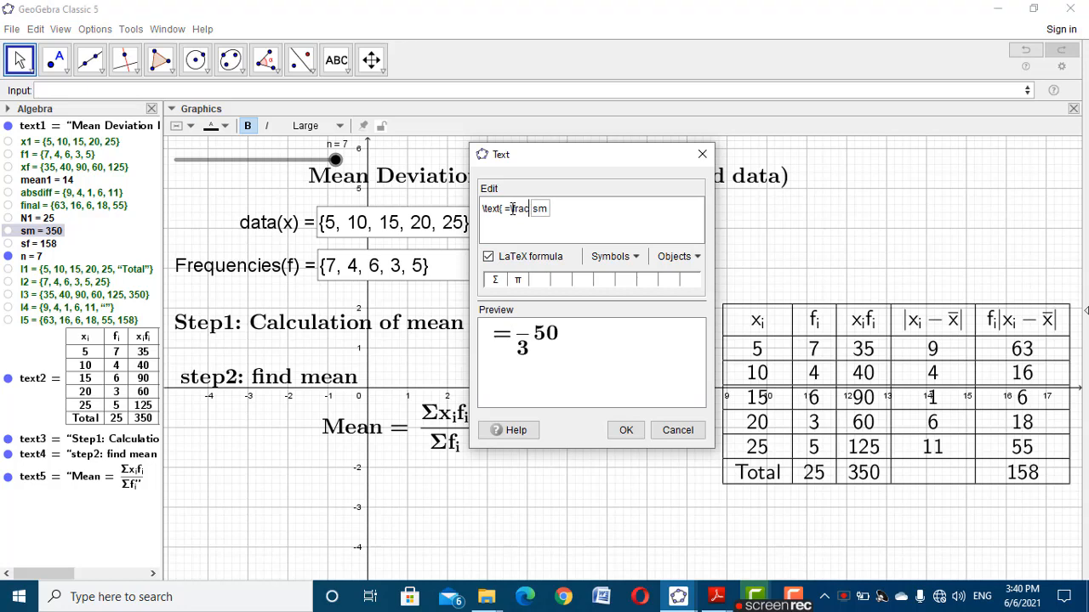
{"action": "type", "text": "{ sm "}
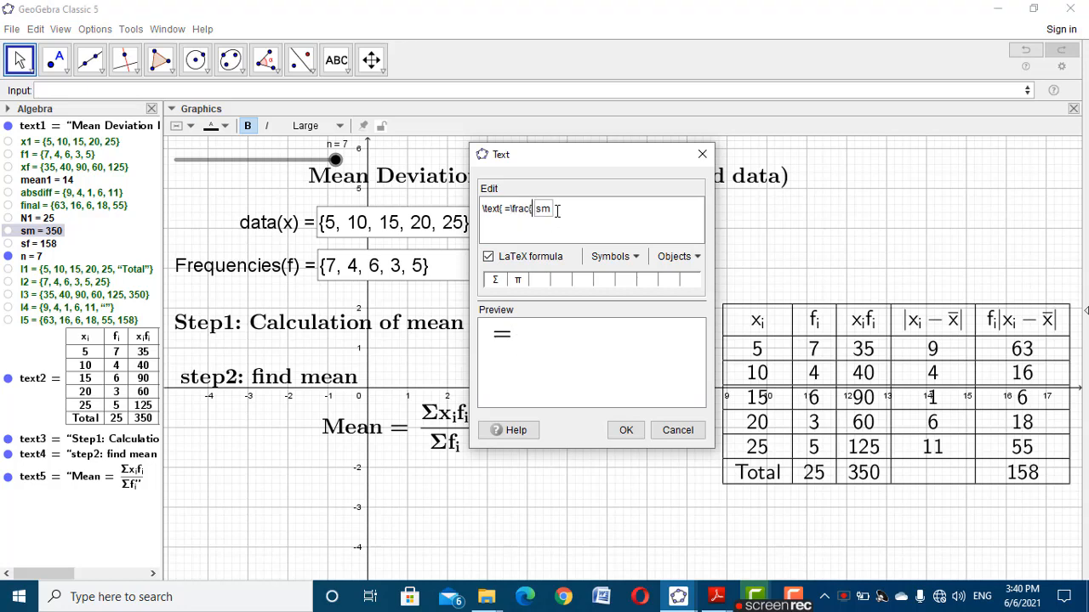
{"action": "type", "text": "}{"}
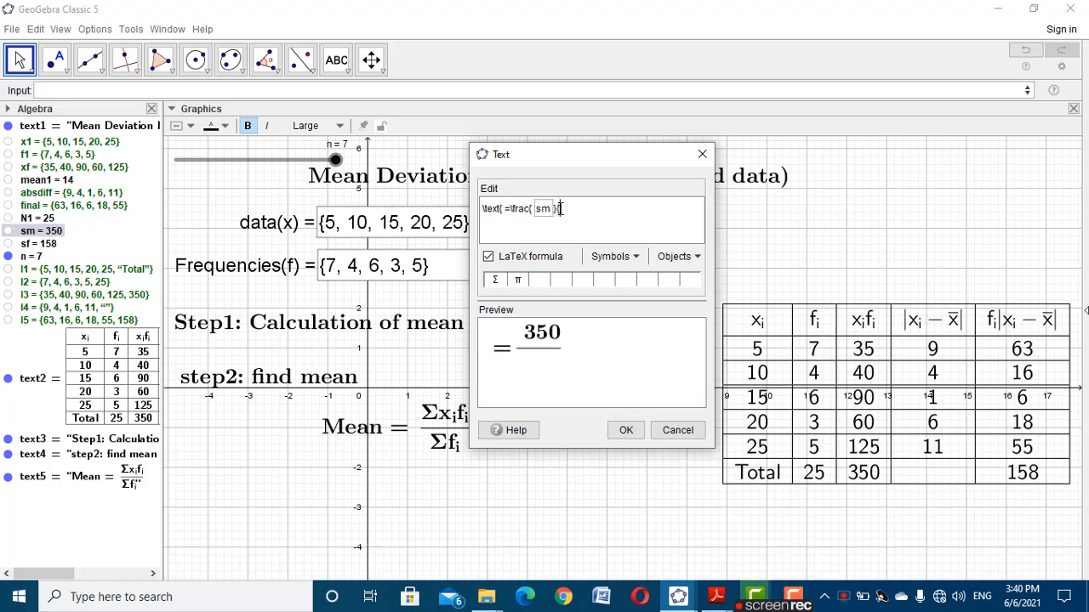
Insert the linked object N1 as the fraction's denominator and place the text directly beneath the Mean formula
{"action": "left_click", "coordinate": [51, 219]}
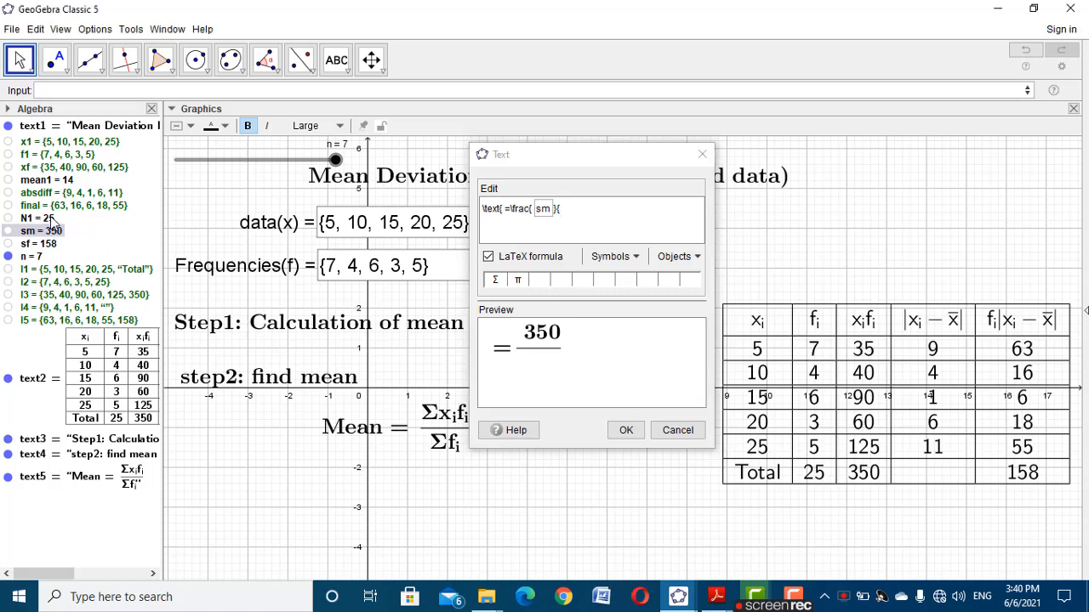
{"action": "left_click", "coordinate": [626, 430]}
{"action": "left_click_drag", "start_coordinate": [549, 406], "coordinate": [450, 485]}
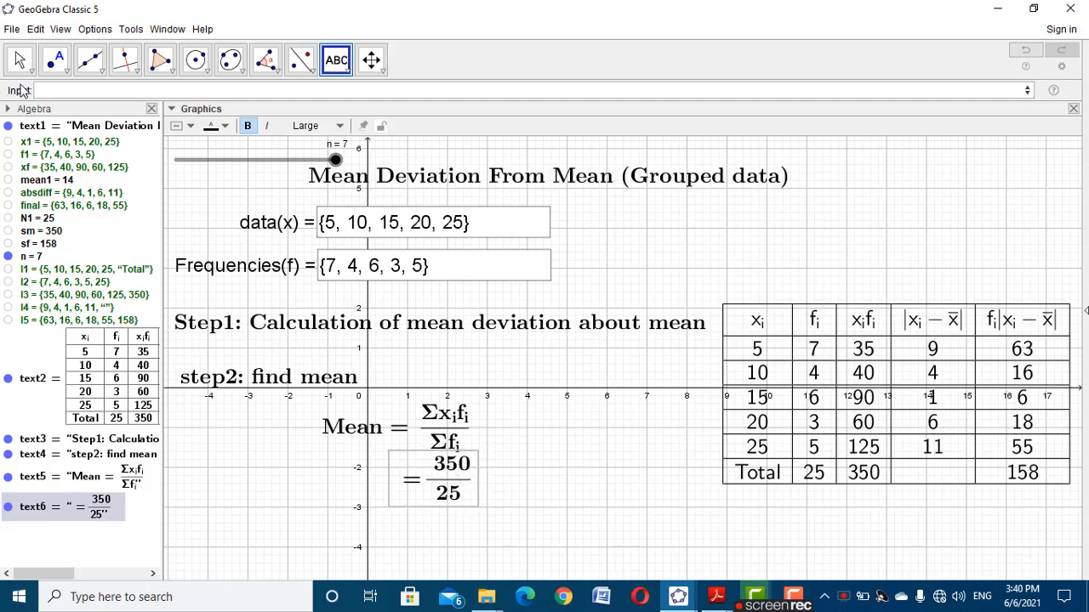
{"action": "left_click", "coordinate": [22, 60]}
Add a LaTeX text showing an equals sign and the linked object mean1, and place it beneath the sm over N1 fraction
{"action": "left_click", "coordinate": [336, 60]}
{"action": "left_click", "coordinate": [457, 199]}
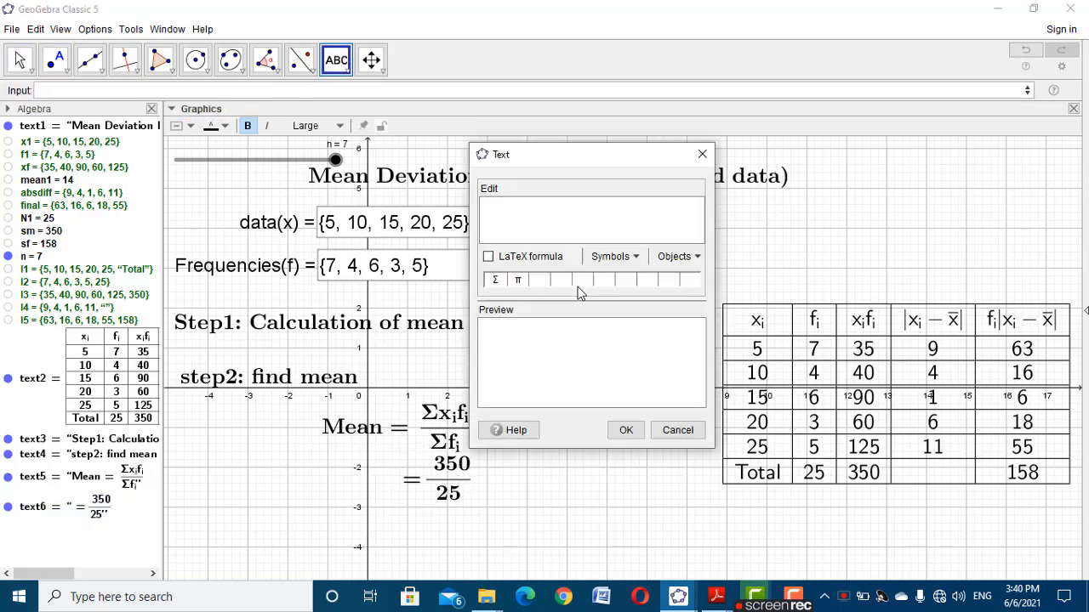
{"action": "type", "text": "\\"}
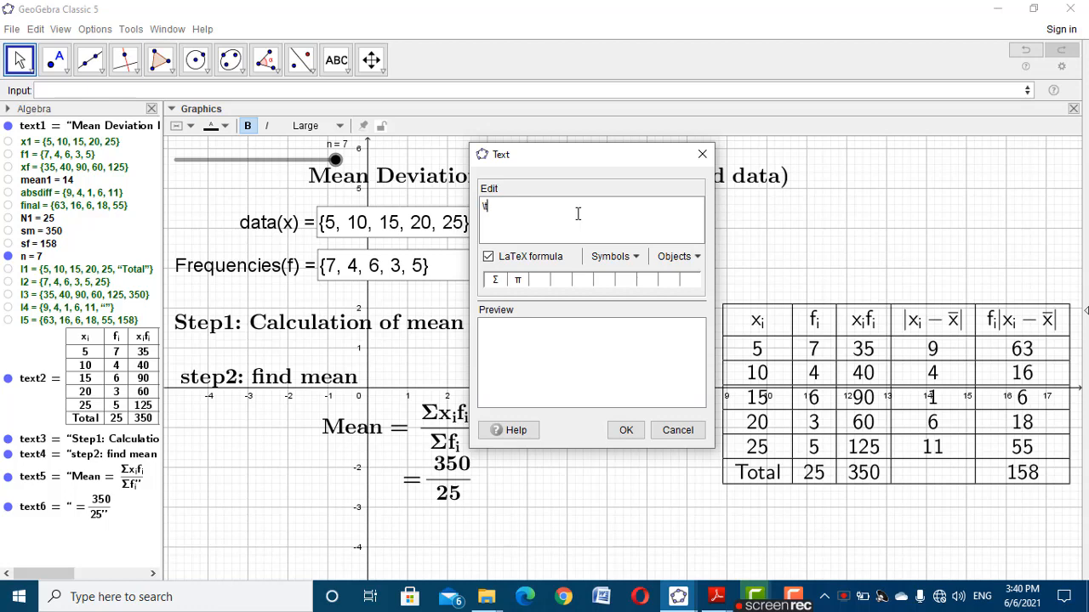
{"action": "type", "text": "text{ ="}
{"action": "left_click", "coordinate": [64, 182]}
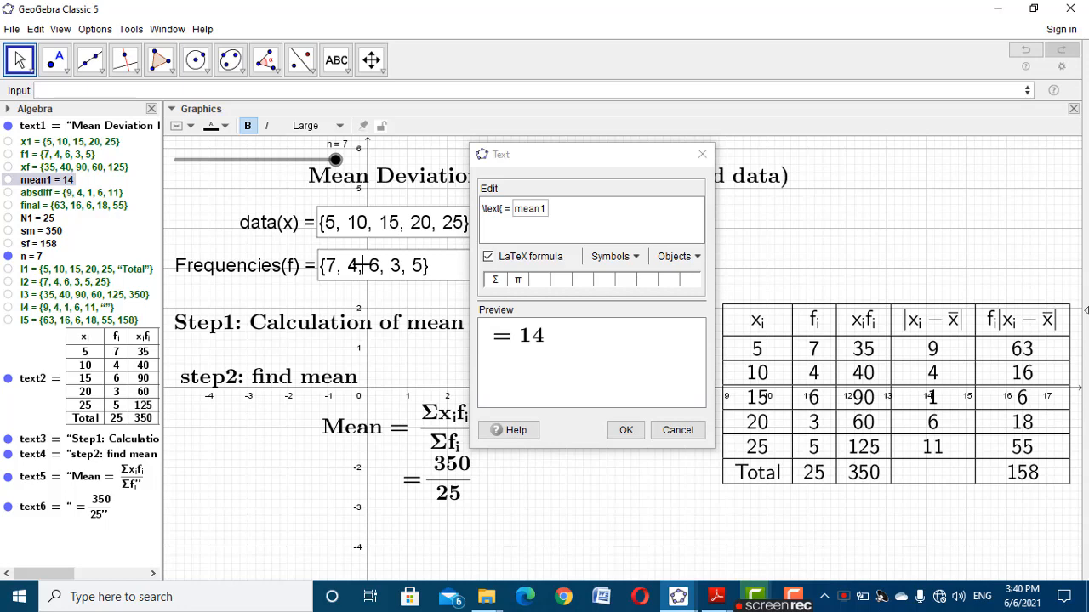
{"action": "left_click", "coordinate": [626, 430]}
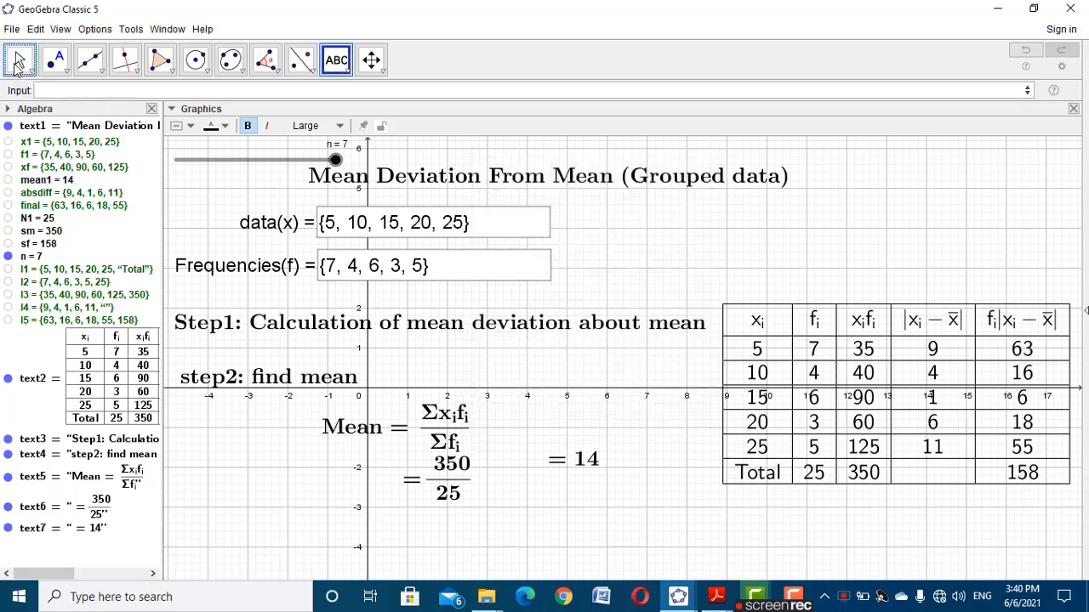
{"action": "left_click", "coordinate": [20, 59]}
{"action": "left_click_drag", "start_coordinate": [536, 475], "coordinate": [398, 536]}
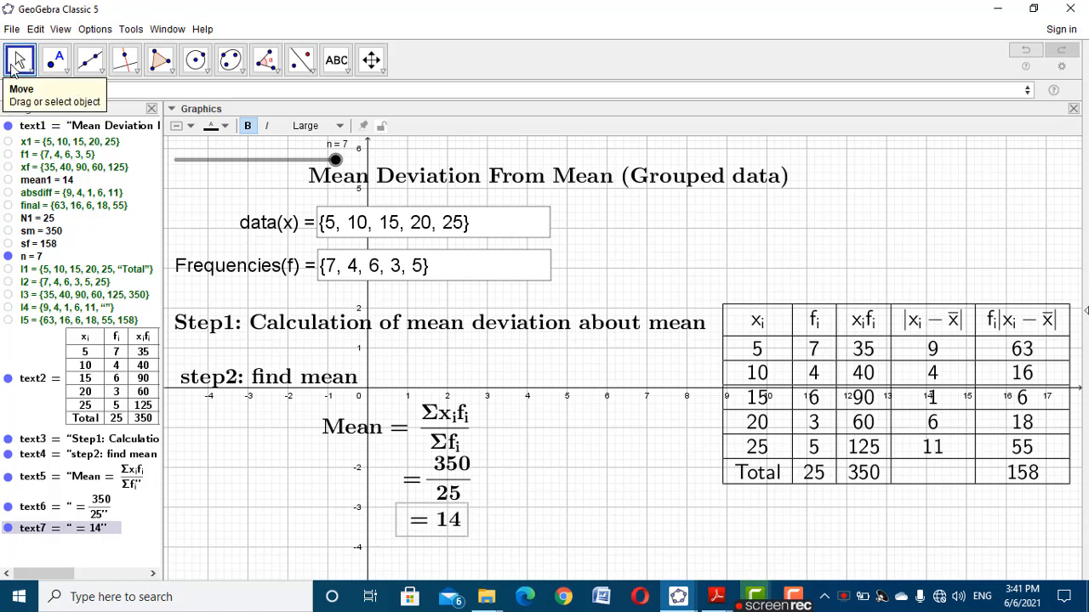
Add a LaTeX heading reading "Step3:" and place it beside the mean calculation, below the step2 heading
{"action": "left_click", "coordinate": [336, 61]}
{"action": "left_click", "coordinate": [367, 125]}
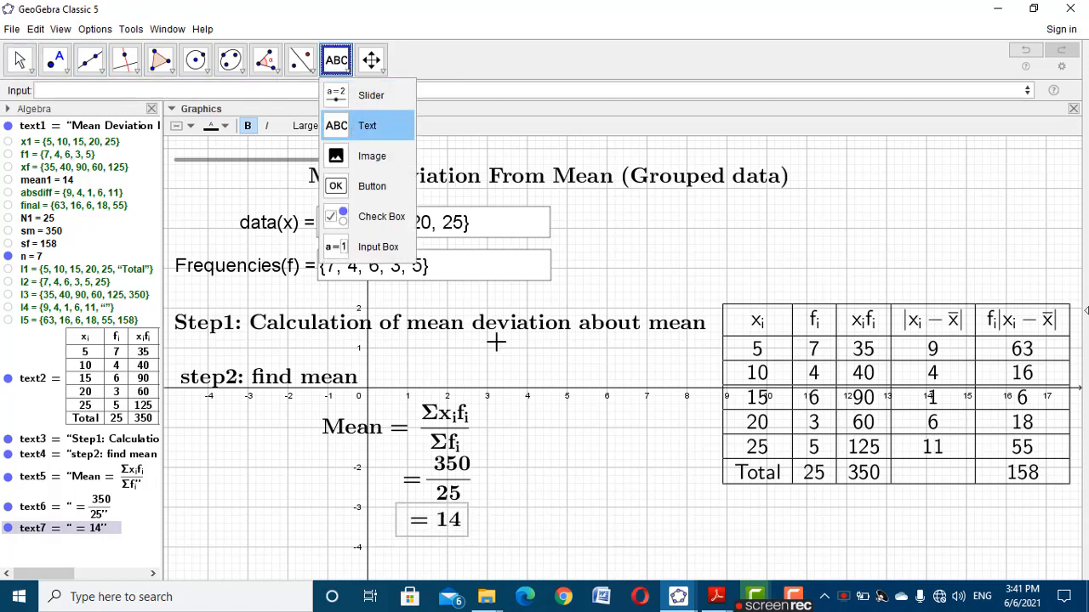
{"action": "left_click", "coordinate": [497, 342]}
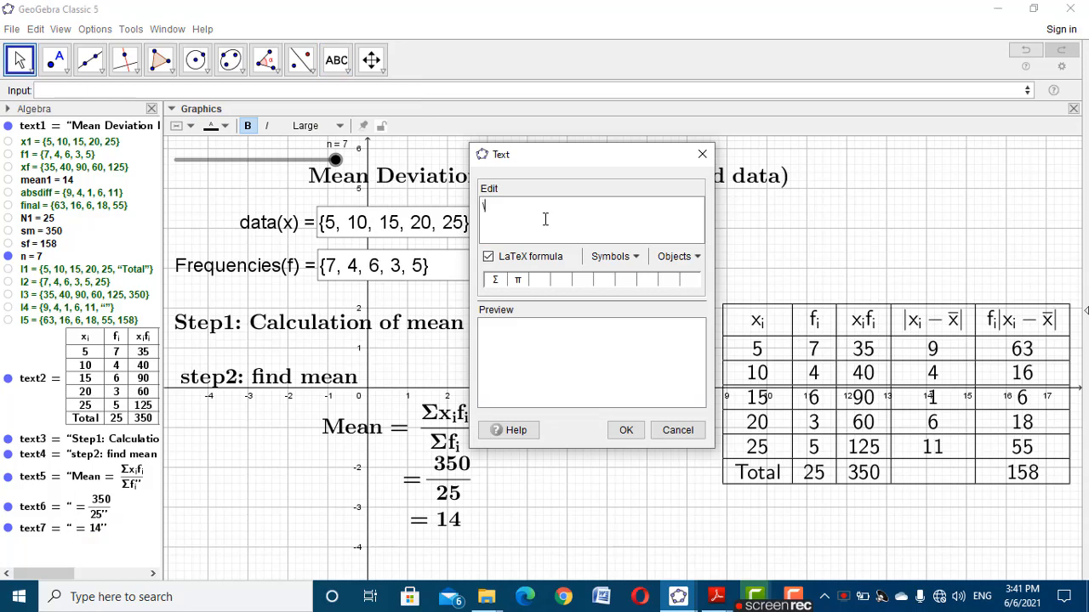
{"action": "type", "text": "\\text{Step3:"}
{"action": "left_click", "coordinate": [626, 430]}
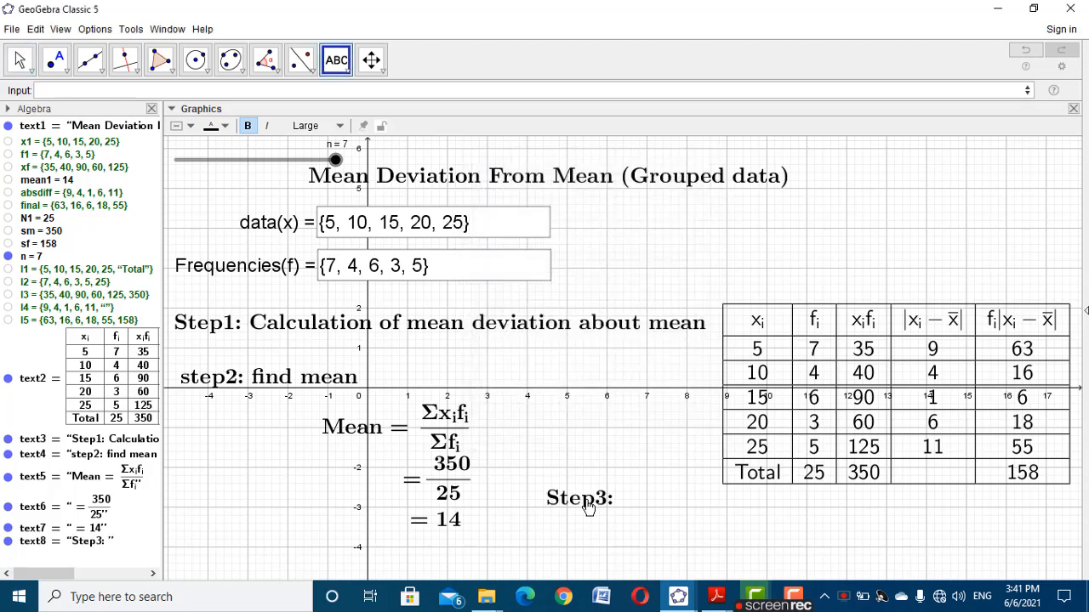
{"action": "left_click_drag", "start_coordinate": [585, 505], "coordinate": [253, 518]}
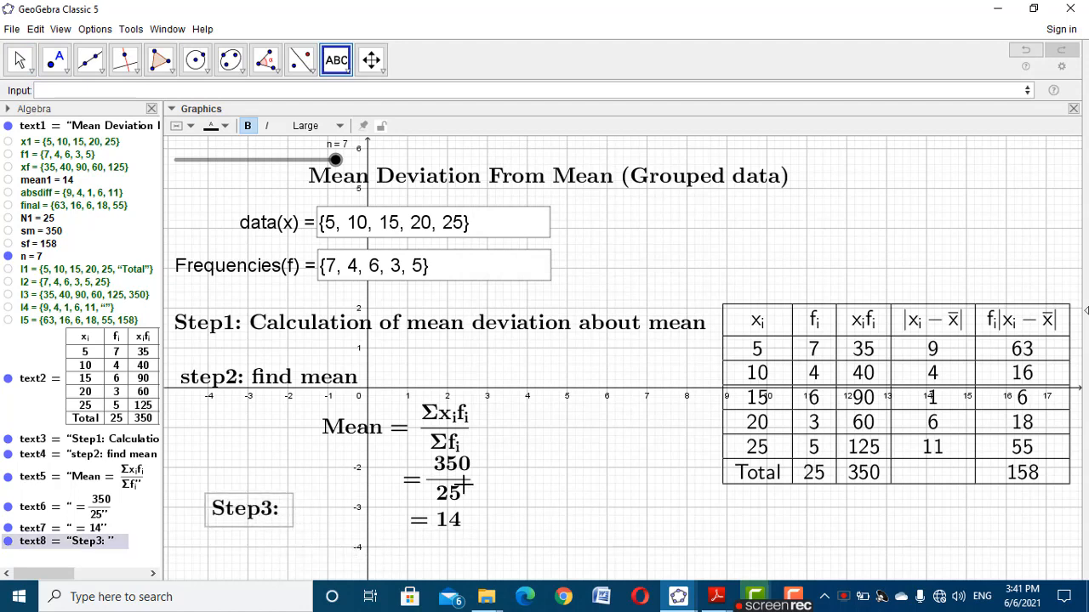
{"action": "left_click", "coordinate": [260, 327]}
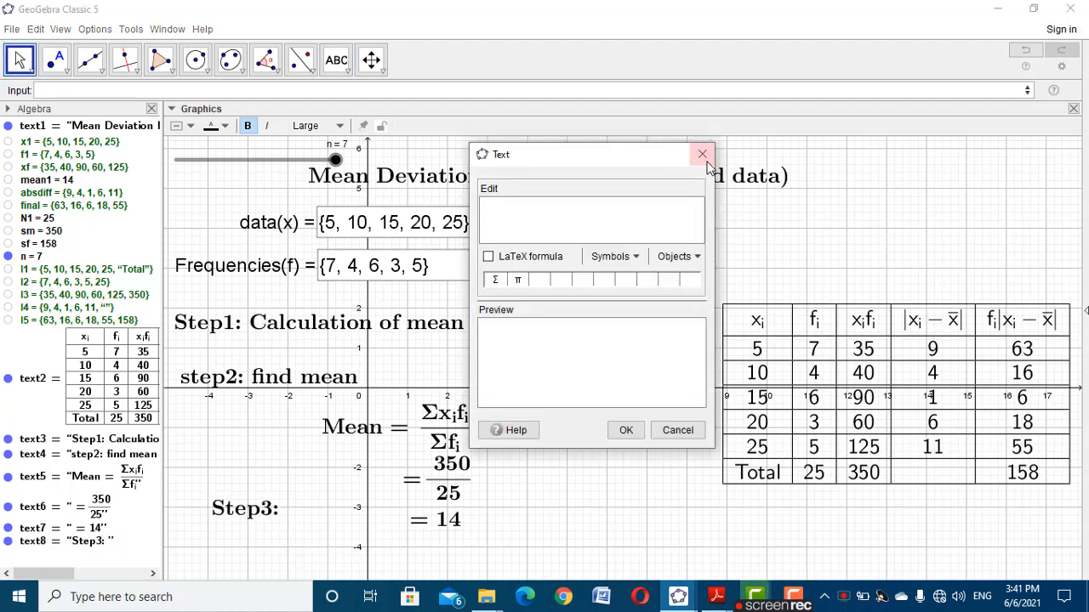
{"action": "left_click", "coordinate": [702, 154]}
Reduce the Step1 and step2 headings to Medium text size
{"action": "left_click", "coordinate": [476, 332]}
{"action": "left_click", "coordinate": [321, 136]}
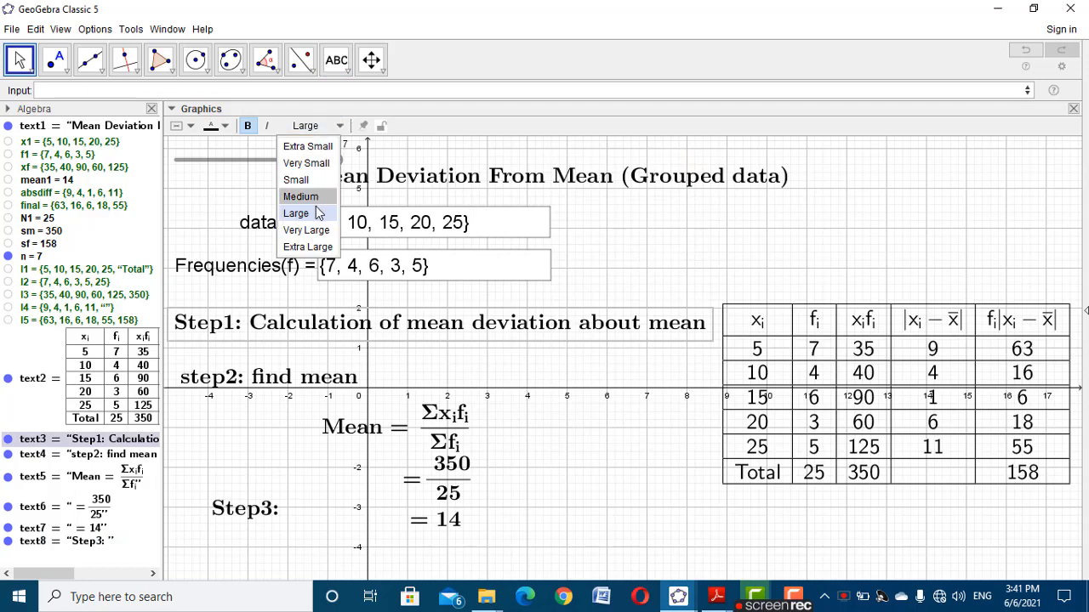
{"action": "left_click", "coordinate": [306, 195]}
{"action": "left_click", "coordinate": [289, 377]}
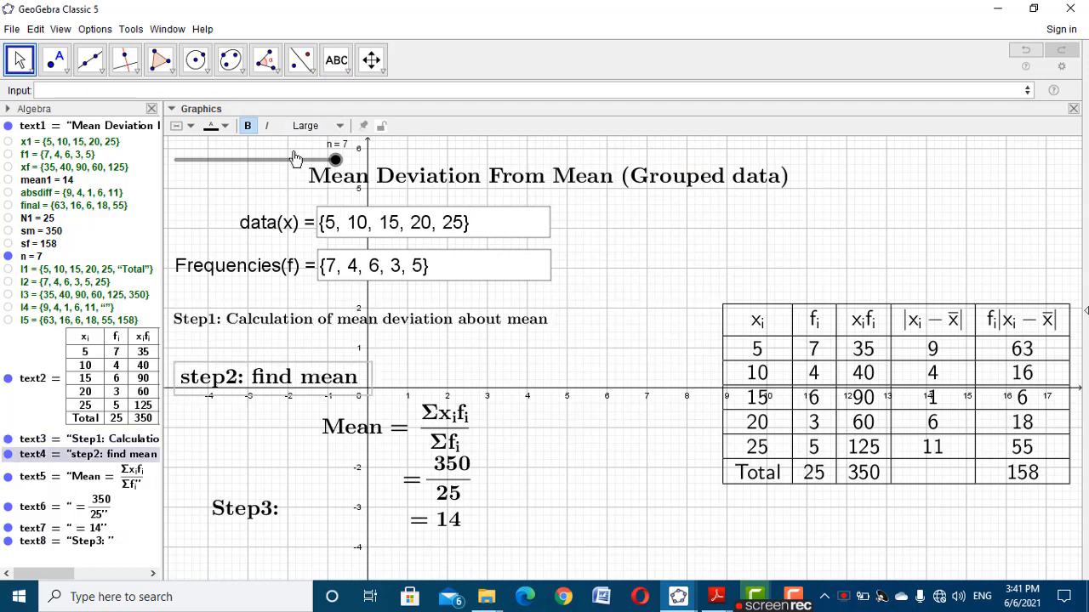
{"action": "left_click", "coordinate": [315, 126]}
{"action": "left_click", "coordinate": [306, 195]}
Set the Mean formula and the sm over N1 fraction to Medium size, stacking them closer beneath the step2 heading
{"action": "left_click_drag", "start_coordinate": [357, 418], "coordinate": [365, 399]}
{"action": "left_click", "coordinate": [334, 125]}
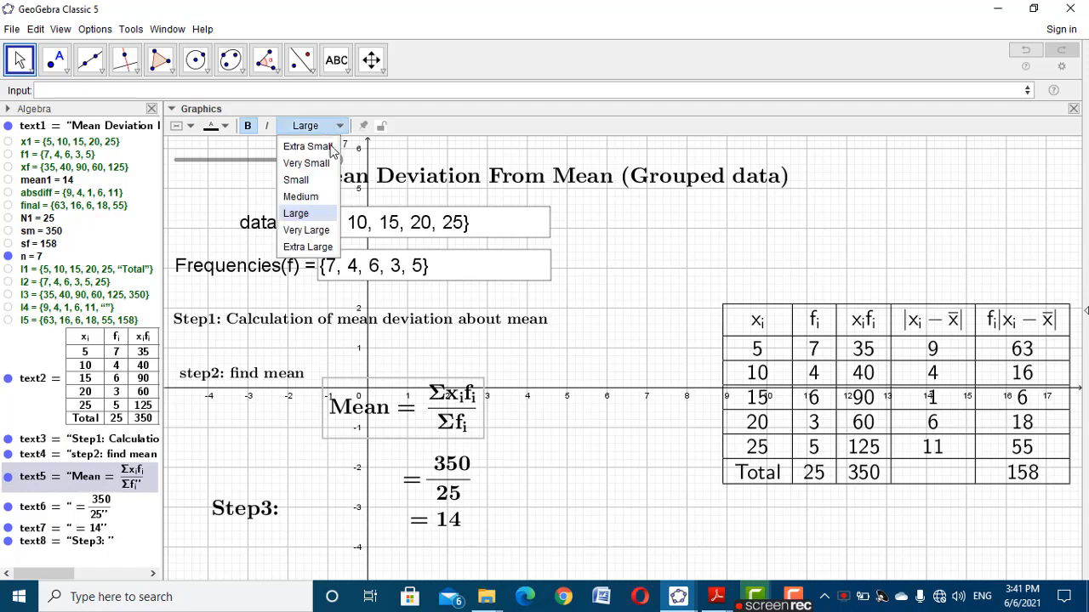
{"action": "left_click", "coordinate": [304, 195]}
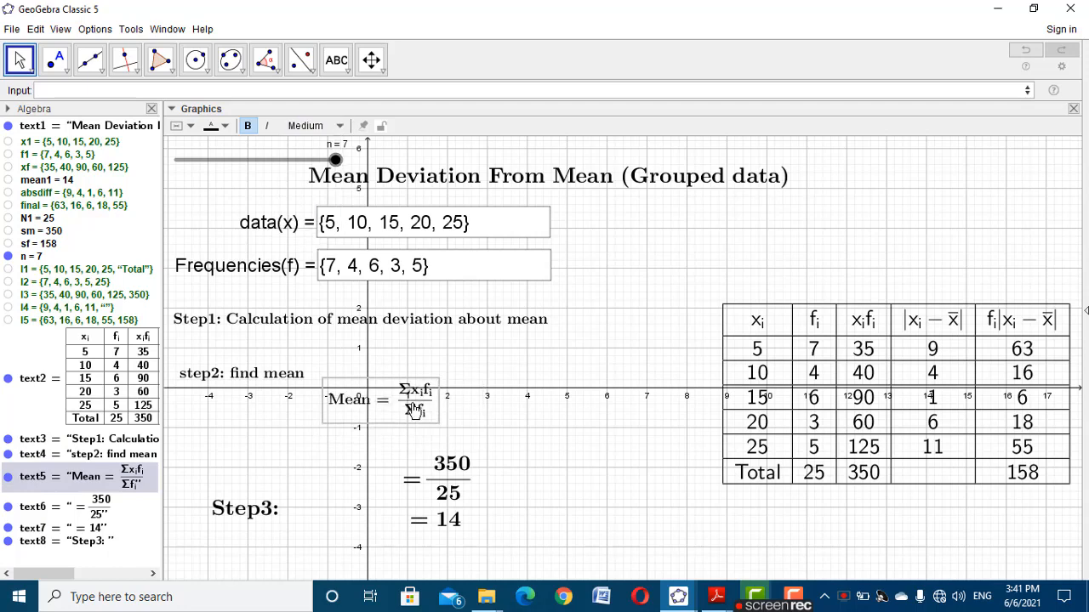
{"action": "left_click", "coordinate": [444, 469]}
{"action": "left_click", "coordinate": [335, 125]}
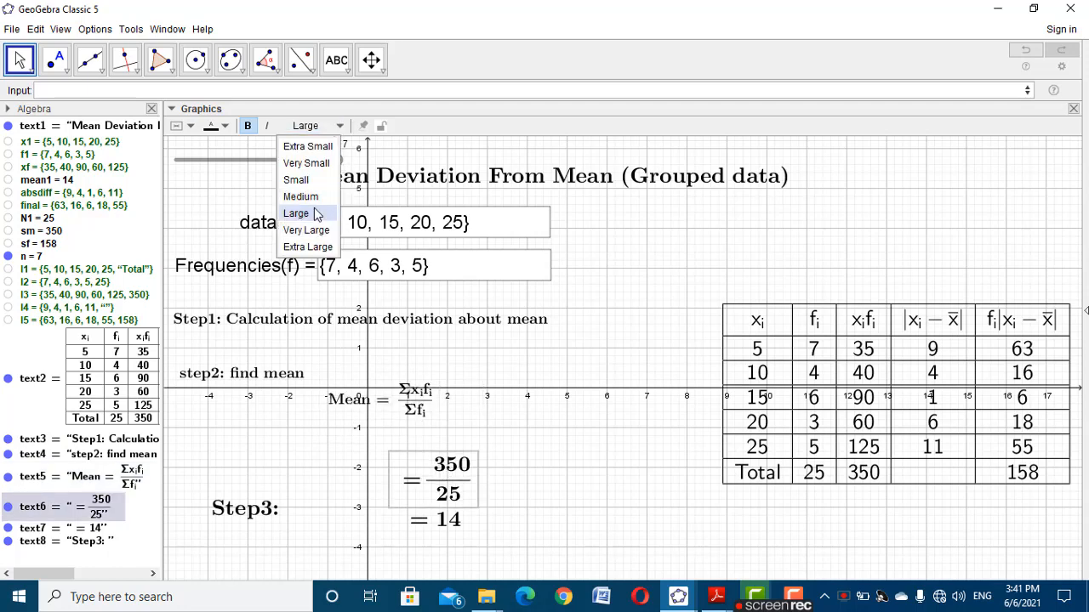
{"action": "left_click", "coordinate": [302, 197]}
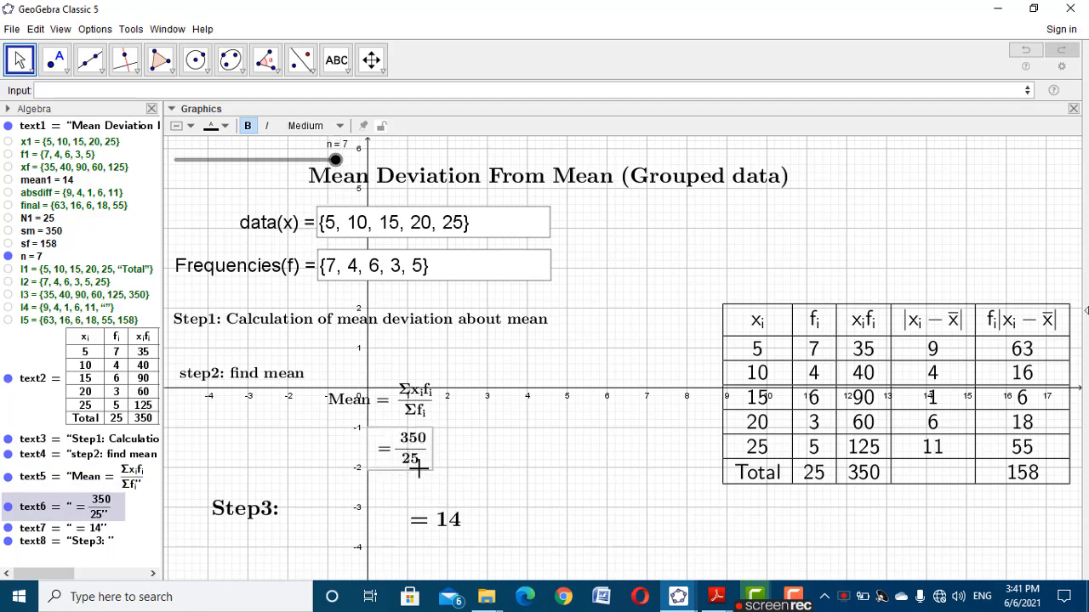
Set the mean1 result text to Medium size and move it directly beneath the sm over N1 fraction
{"action": "left_click", "coordinate": [448, 531]}
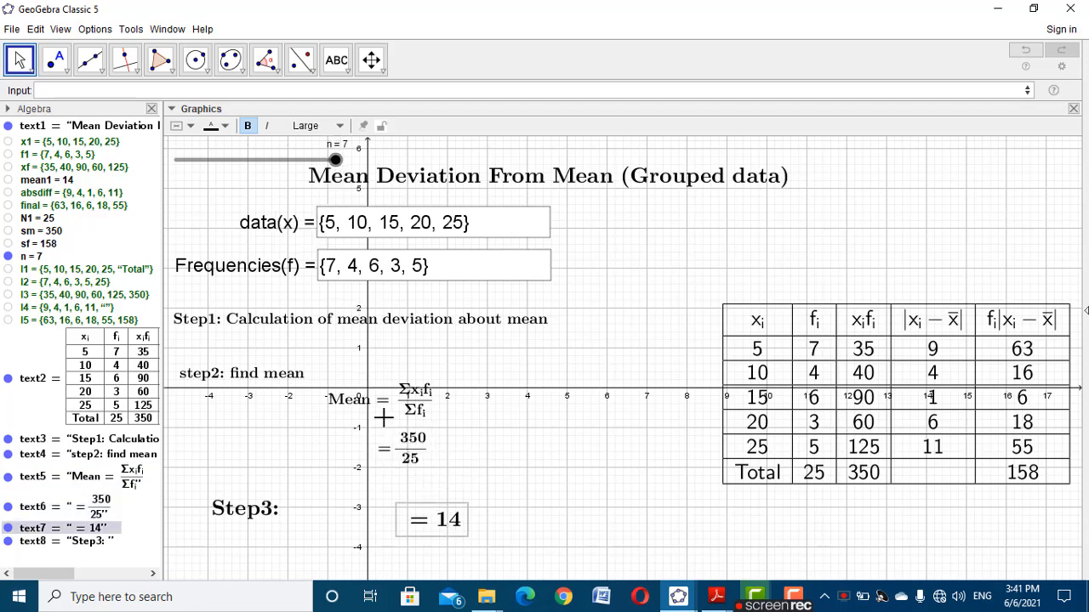
{"action": "left_click", "coordinate": [311, 126]}
{"action": "left_click", "coordinate": [314, 196]}
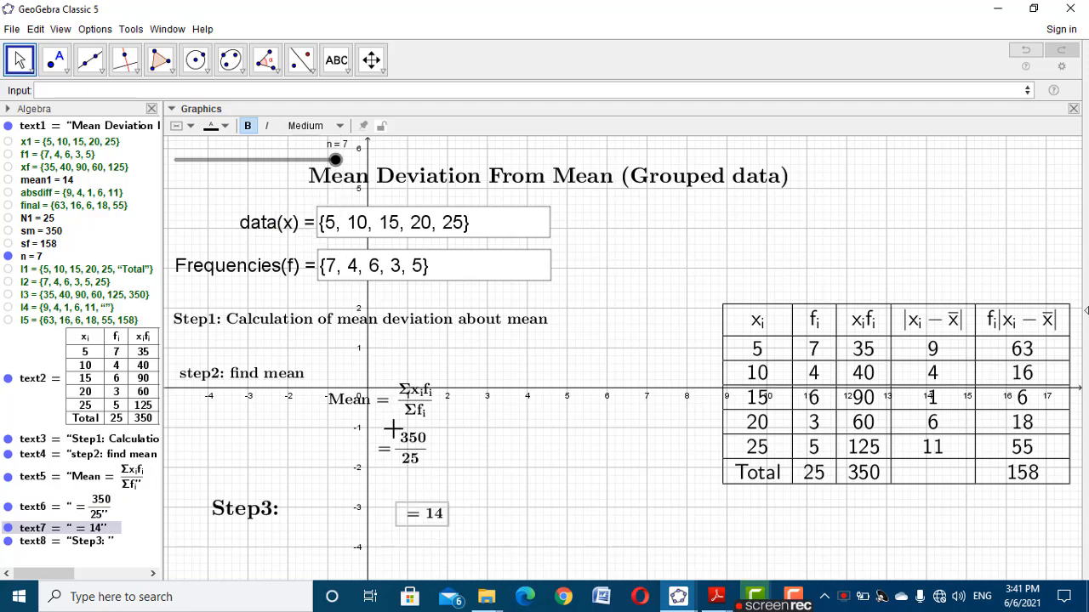
{"action": "left_click_drag", "start_coordinate": [430, 519], "coordinate": [404, 485]}
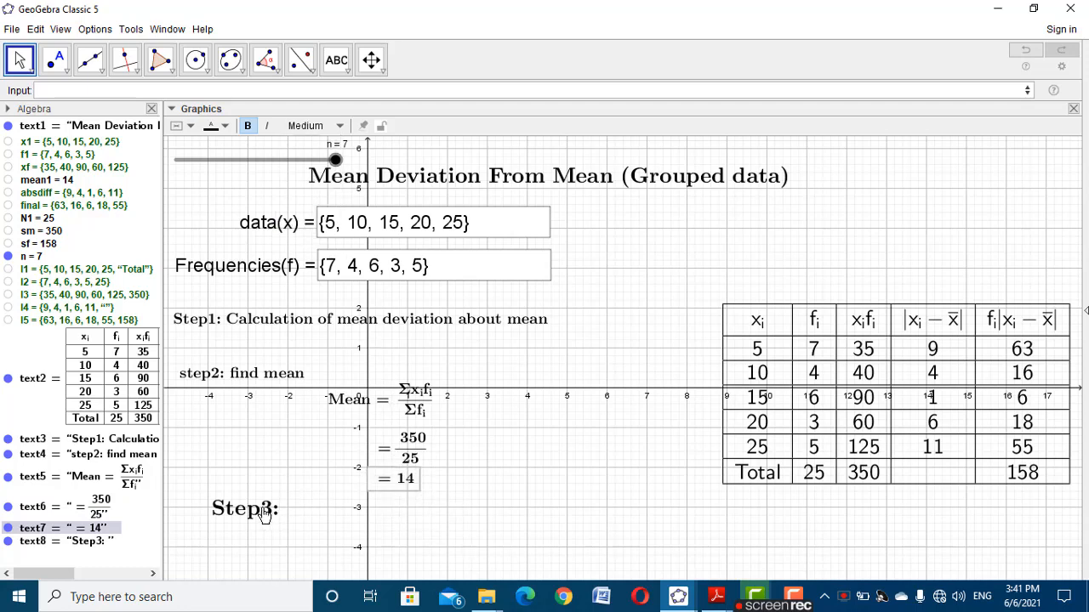
Align the "Step3:" heading with the other step headings and set it to Medium size
{"action": "left_click_drag", "start_coordinate": [261, 510], "coordinate": [223, 488]}
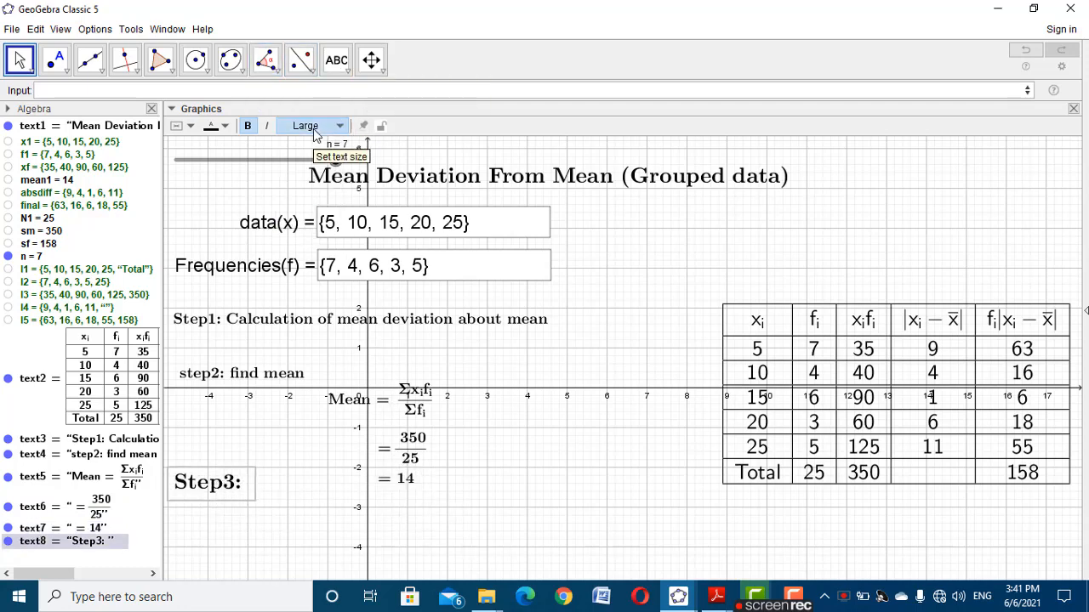
{"action": "left_click", "coordinate": [312, 126]}
{"action": "left_click", "coordinate": [297, 193]}
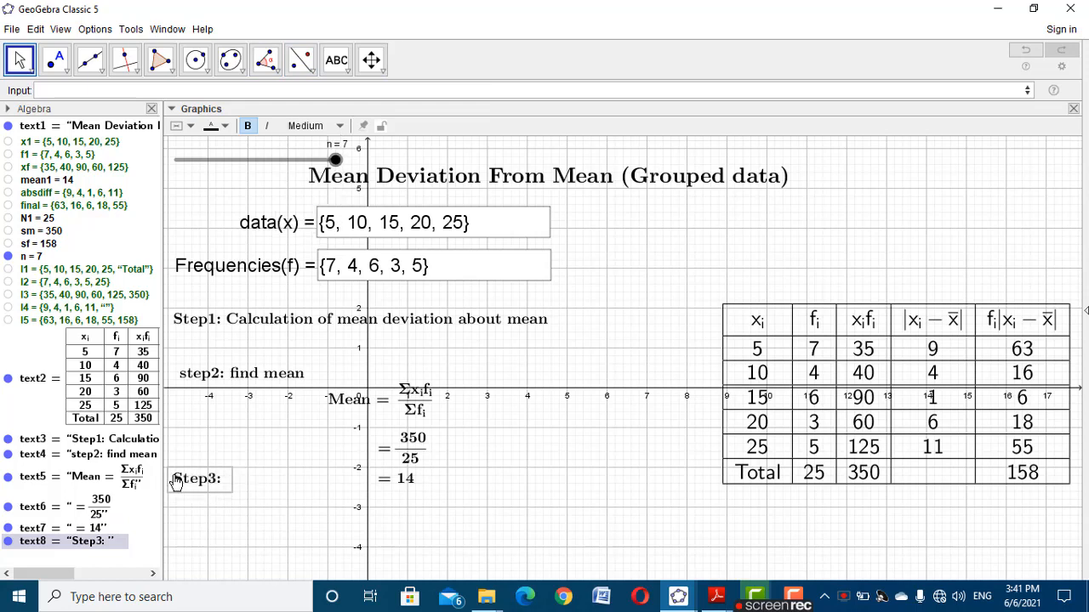
{"action": "left_click", "coordinate": [291, 453]}
Begin a new LaTeX text reading "Mean deviation from mean =" followed by a fraction
{"action": "left_click", "coordinate": [336, 60]}
{"action": "left_click", "coordinate": [466, 338]}
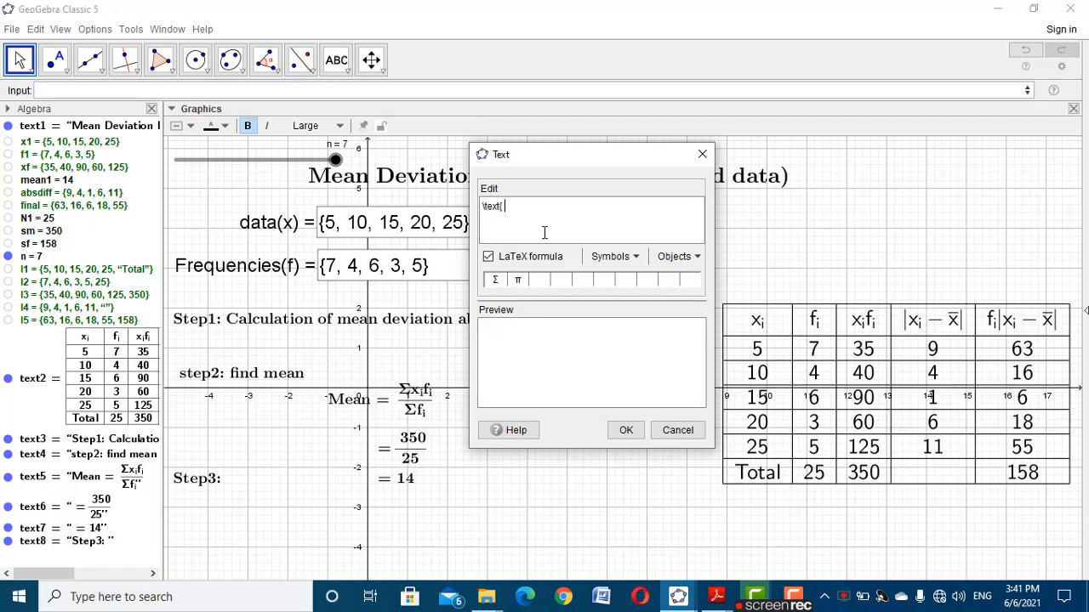
{"action": "type", "text": "ext{ Mean deviation from mean = \\"}
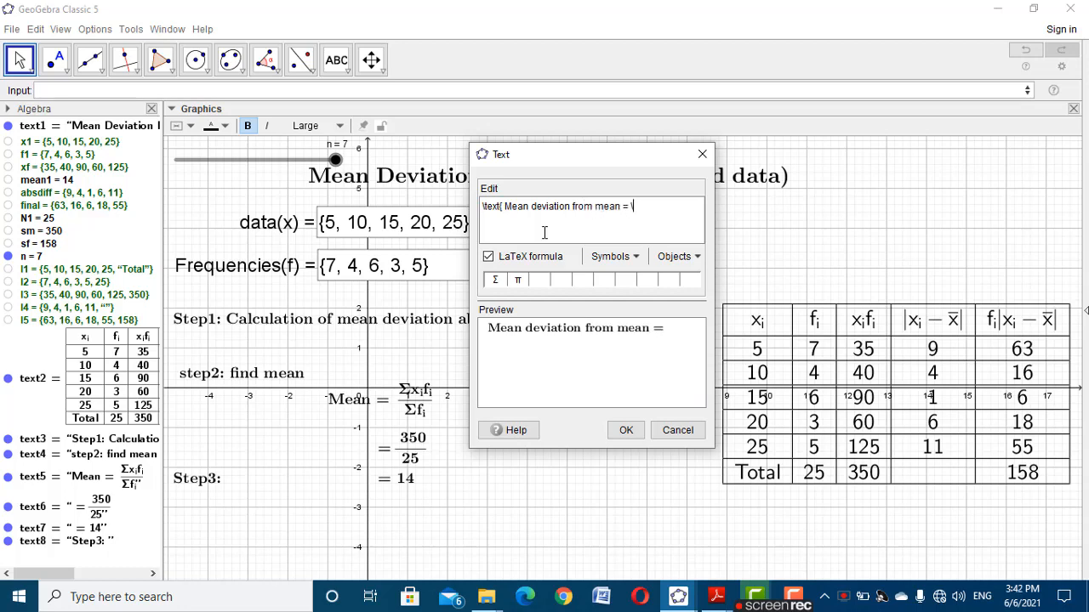
{"action": "type", "text": "frac{"}
Enter the fraction's numerator as Σf_i|x_i−\overline{x}| in the mean deviation formula and open its denominator
{"action": "left_click", "coordinate": [491, 283]}
{"action": "left_click", "coordinate": [613, 256]}
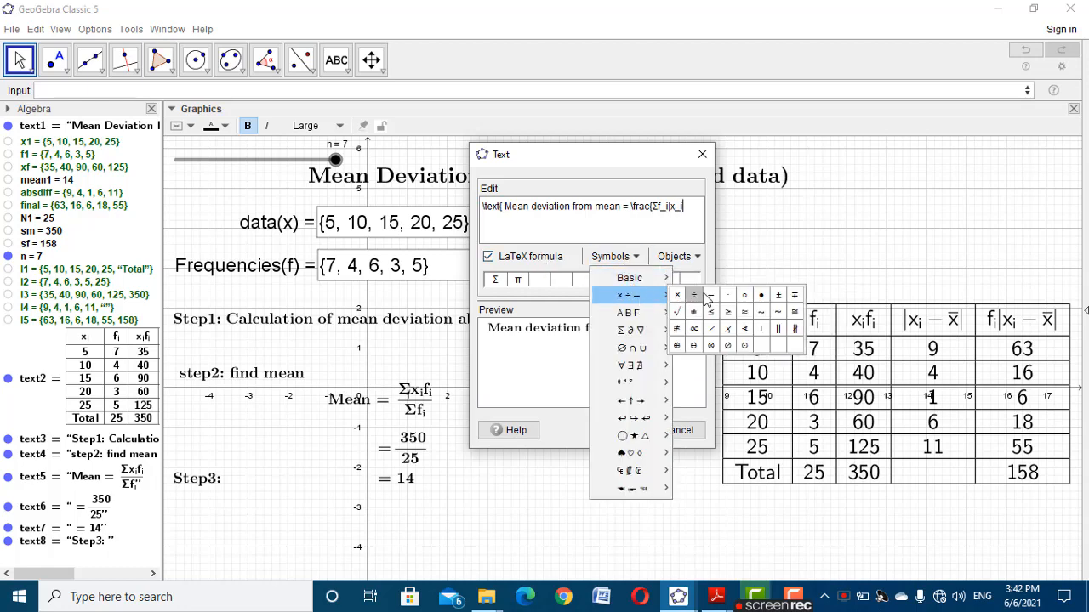
{"action": "left_click", "coordinate": [697, 298]}
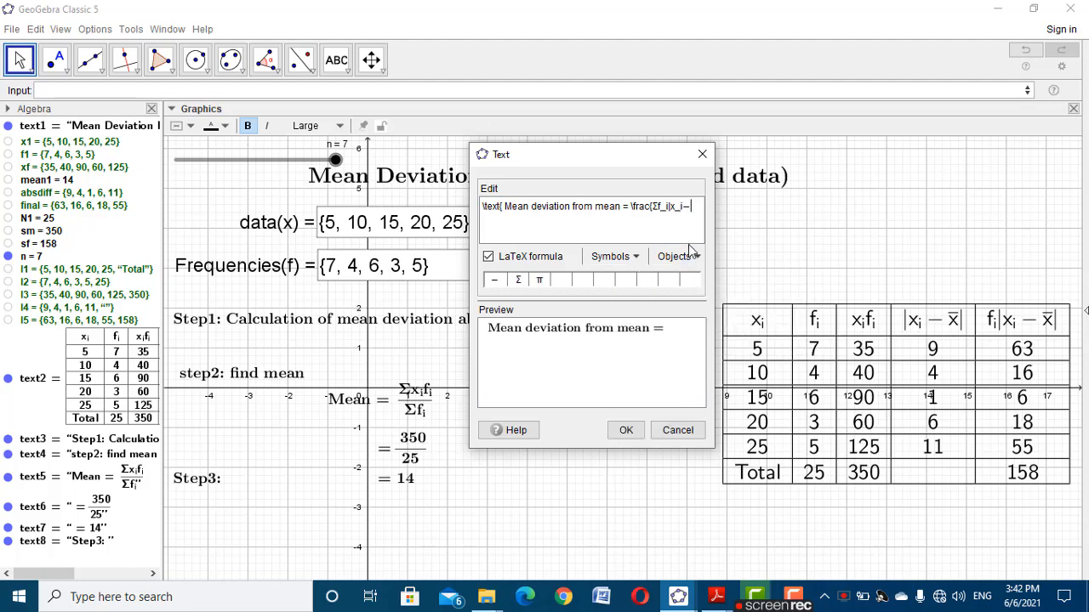
{"action": "type", "text": "\\ov"}
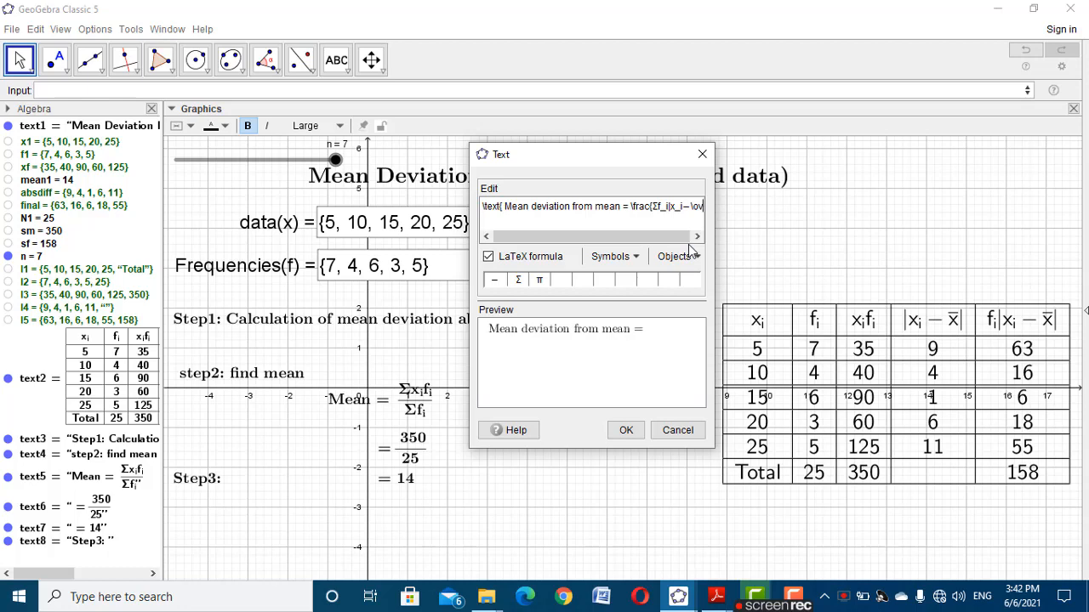
{"action": "type", "text": "erlin"}
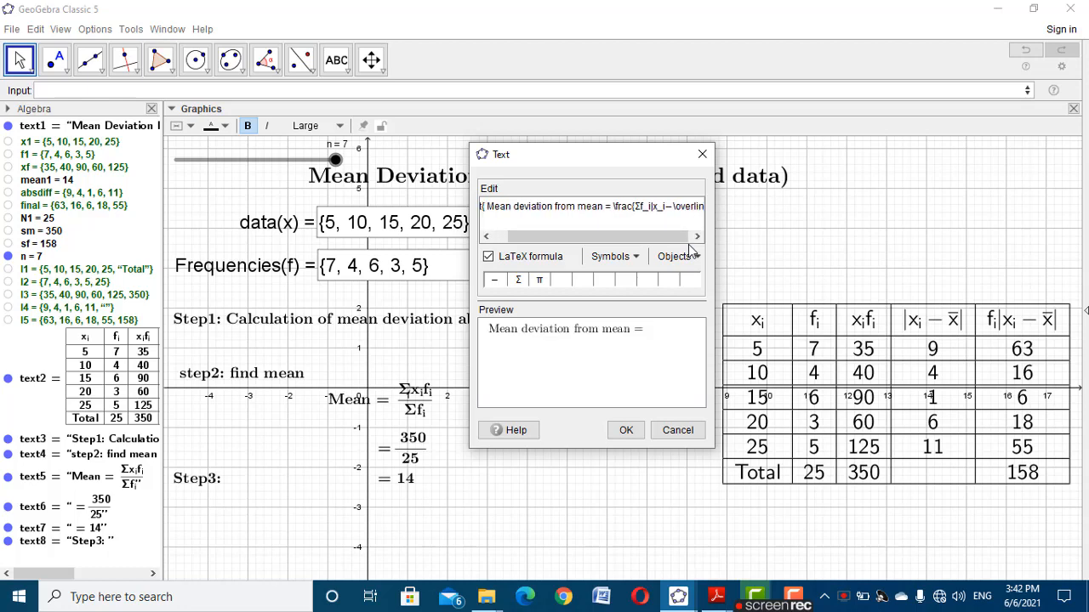
{"action": "type", "text": "e{x}"}
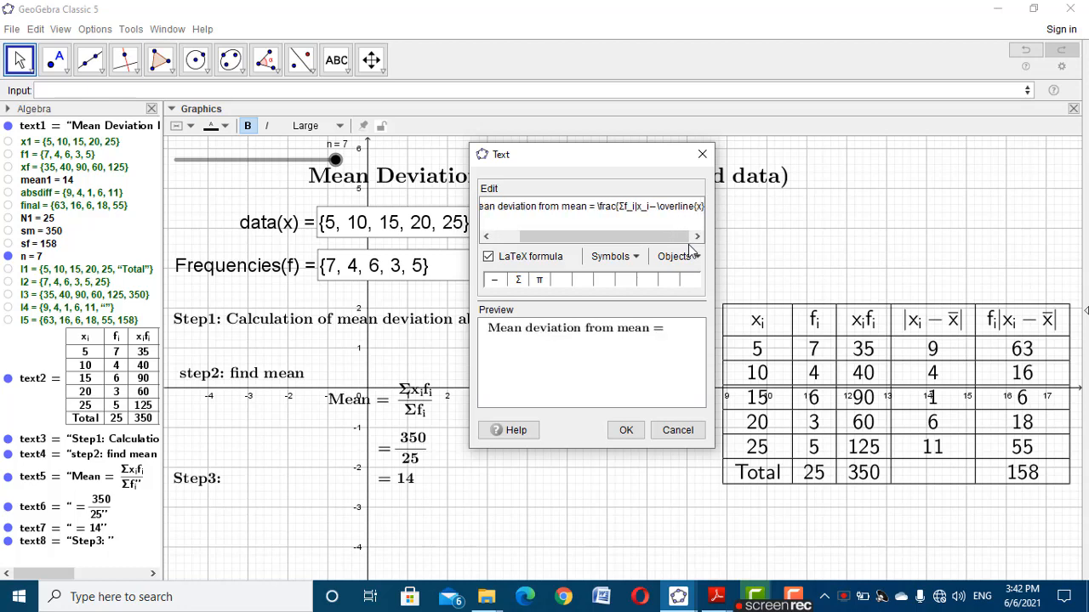
{"action": "type", "text": "|}{"}
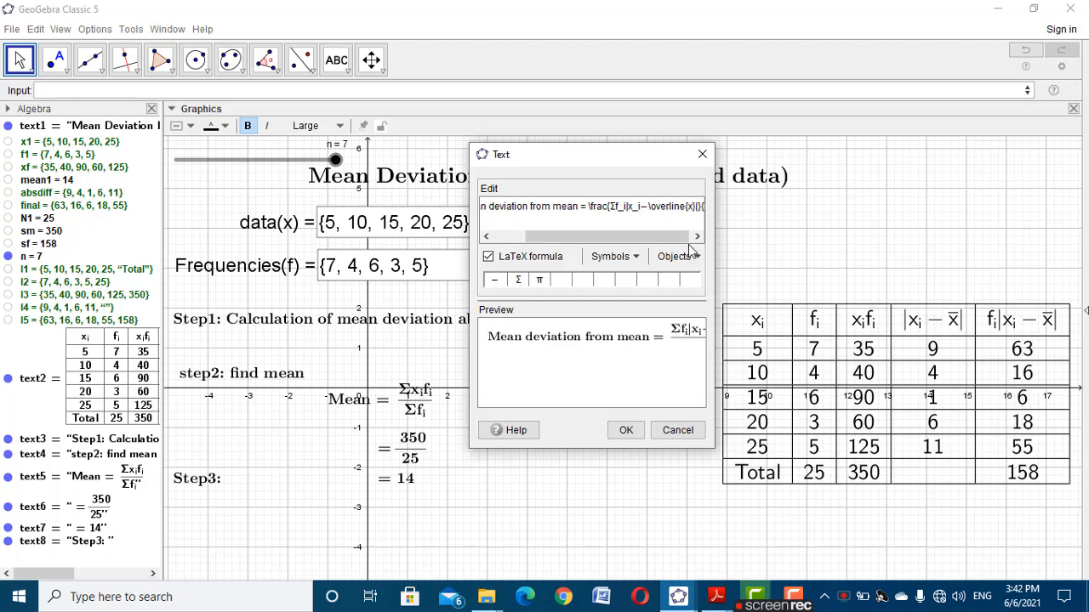
Complete the mean deviation formula with the denominator Σf_i and create the text
{"action": "left_click", "coordinate": [517, 281]}
{"action": "type", "text": "f_i"}
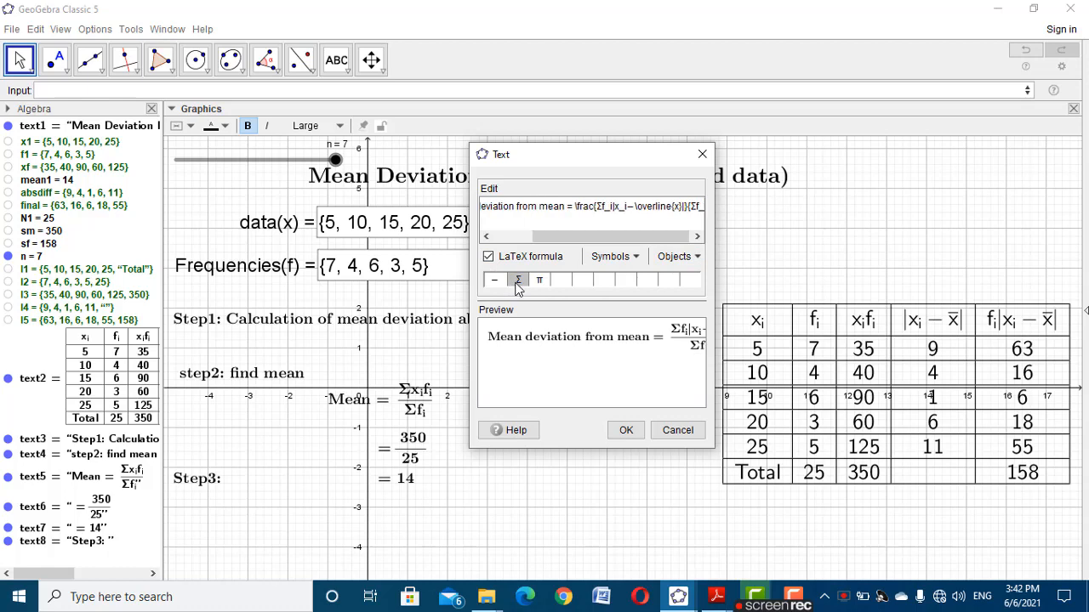
{"action": "type", "text": "}"}
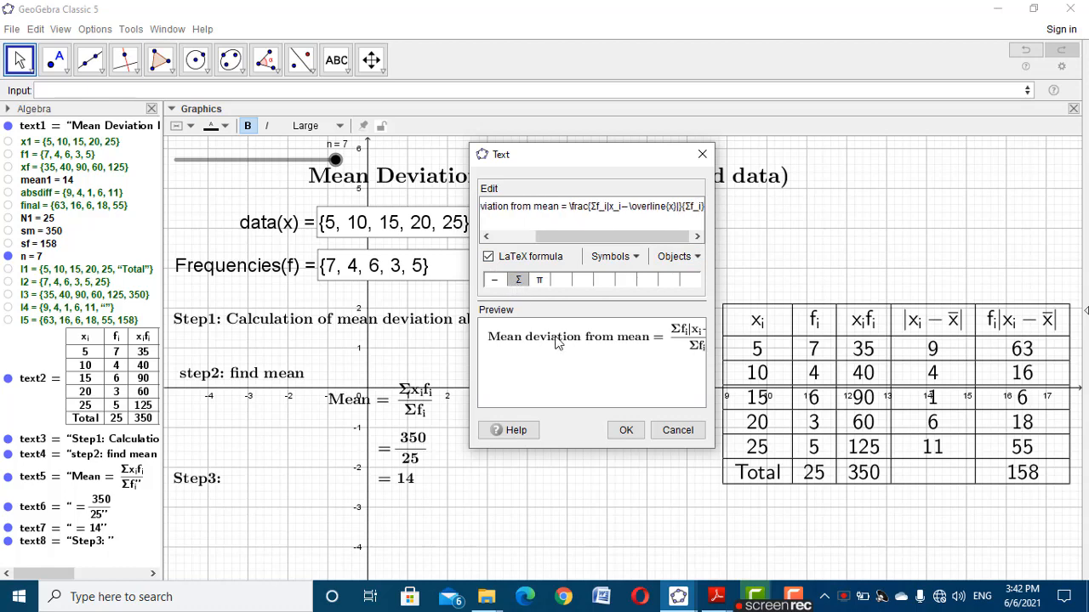
{"action": "left_click", "coordinate": [626, 430]}
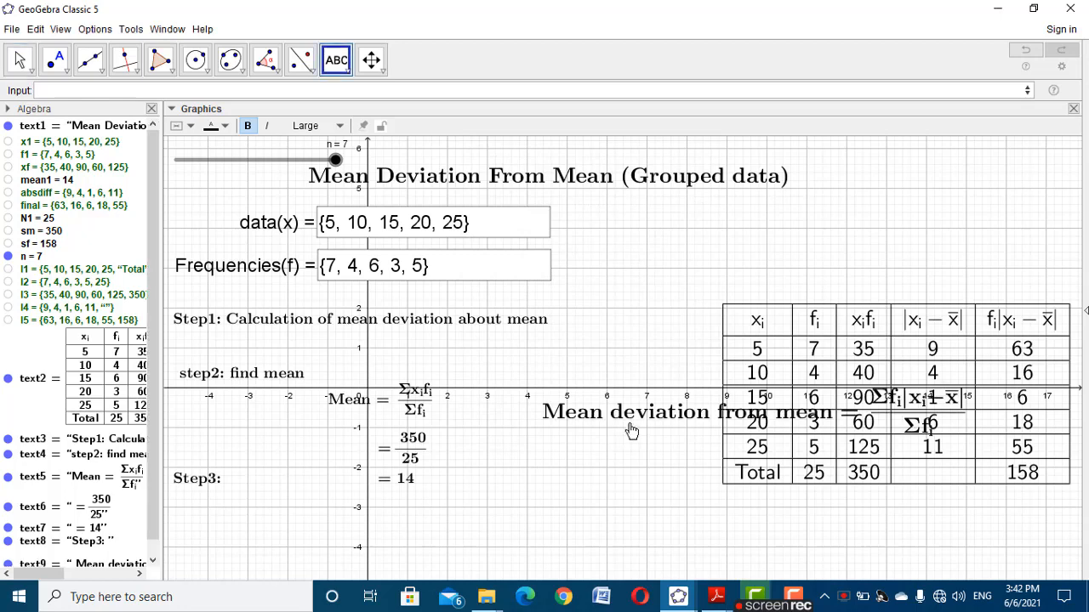
Place the mean deviation formula below the "Step3:" heading and set it to Medium size
{"action": "left_click_drag", "start_coordinate": [547, 457], "coordinate": [292, 525]}
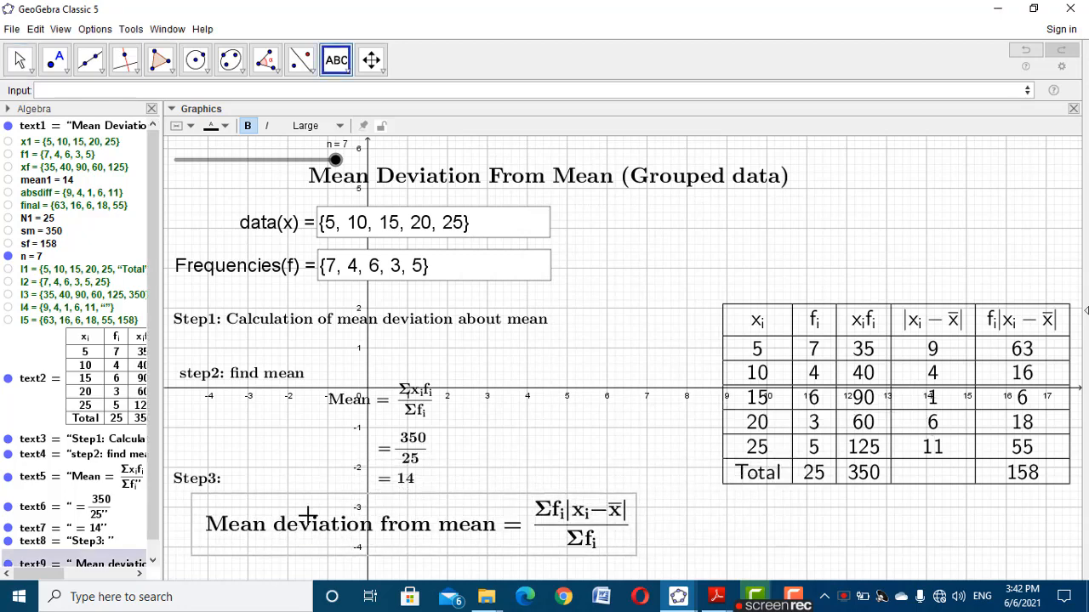
{"action": "left_click", "coordinate": [20, 58]}
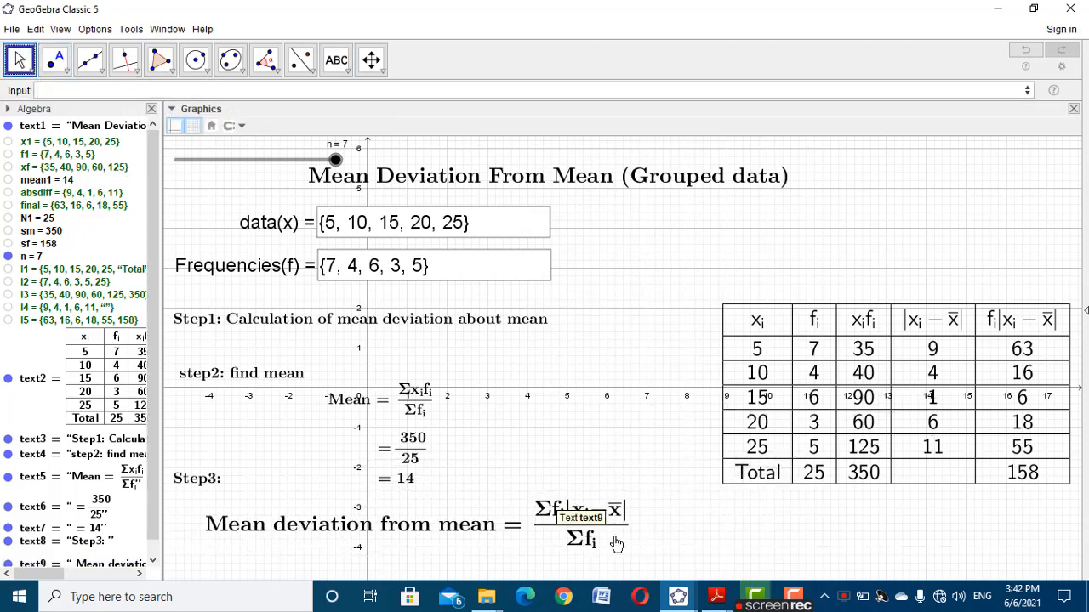
{"action": "left_click", "coordinate": [557, 514]}
{"action": "left_click", "coordinate": [316, 126]}
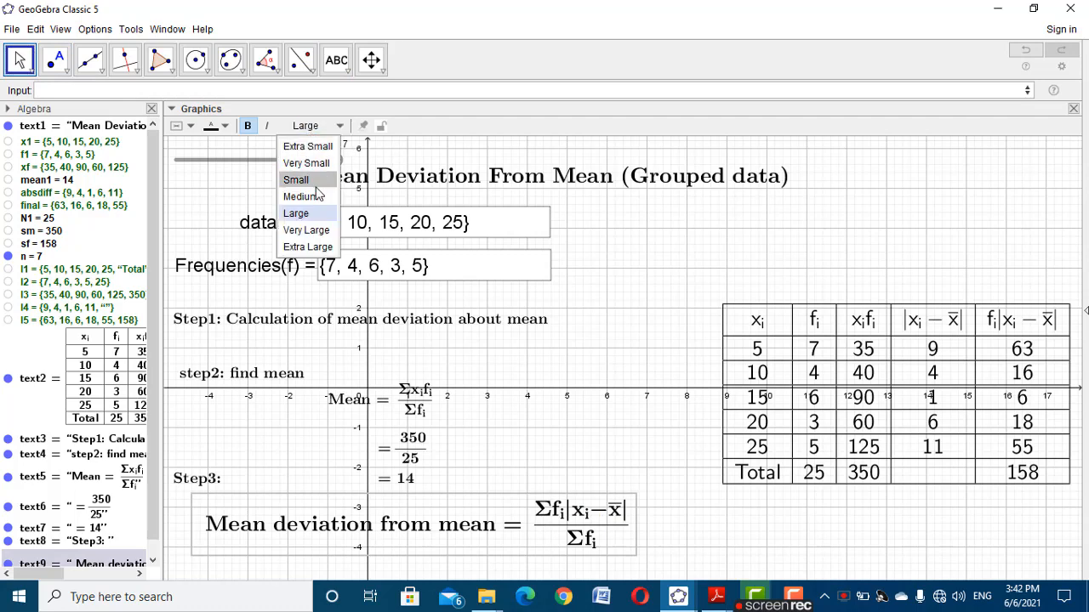
{"action": "left_click", "coordinate": [301, 193]}
{"action": "left_click_drag", "start_coordinate": [457, 527], "coordinate": [483, 521]}
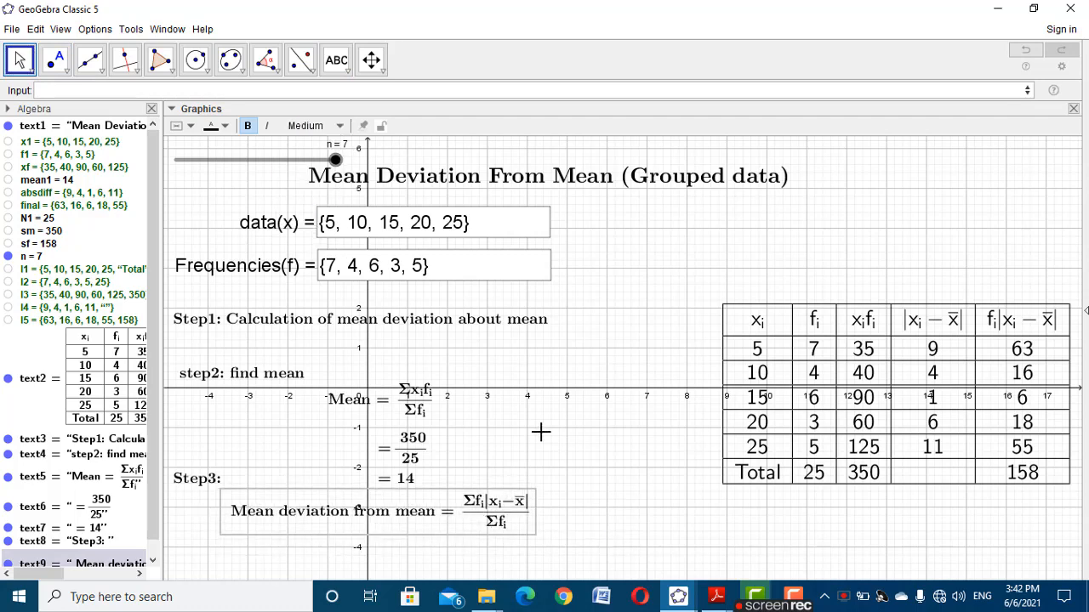
{"action": "left_click", "coordinate": [542, 431]}
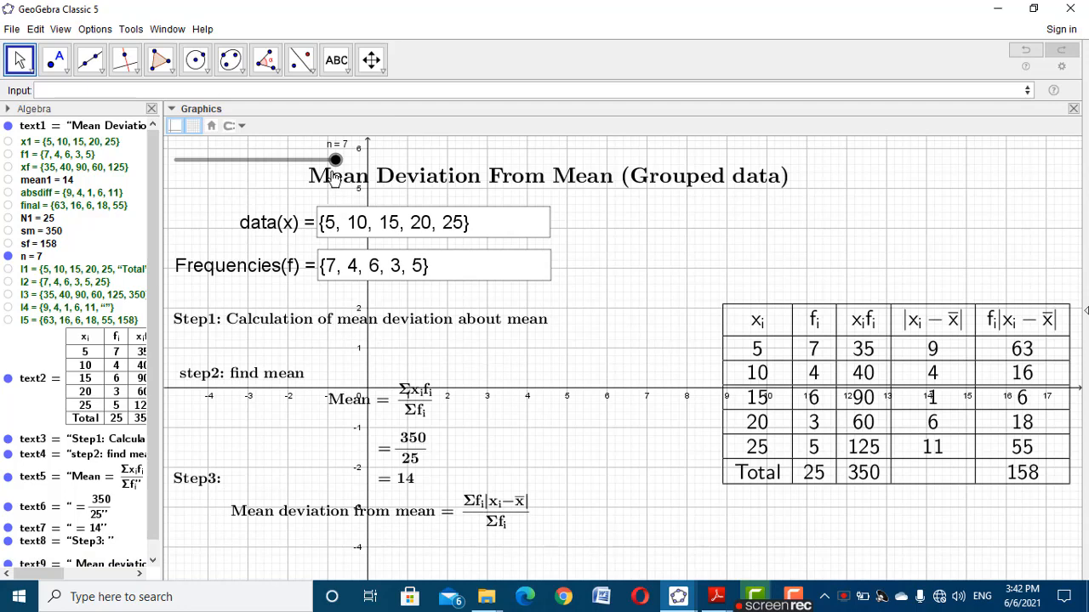
Create a LaTeX text with an equals sign and a dynamic fraction of sf over N1
{"action": "left_click", "coordinate": [341, 66]}
{"action": "left_click", "coordinate": [359, 124]}
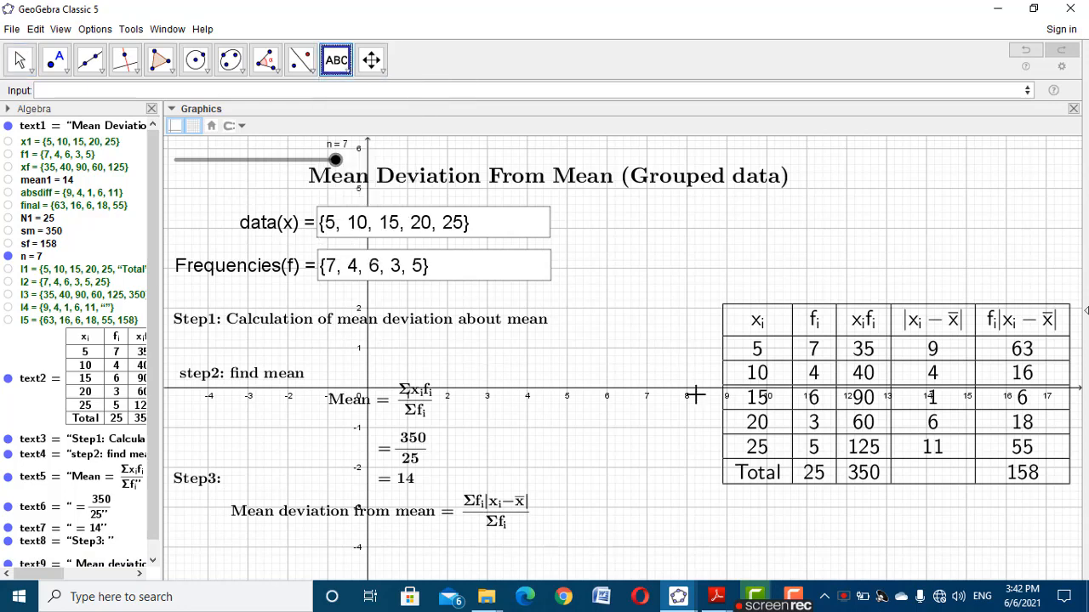
{"action": "left_click", "coordinate": [695, 395]}
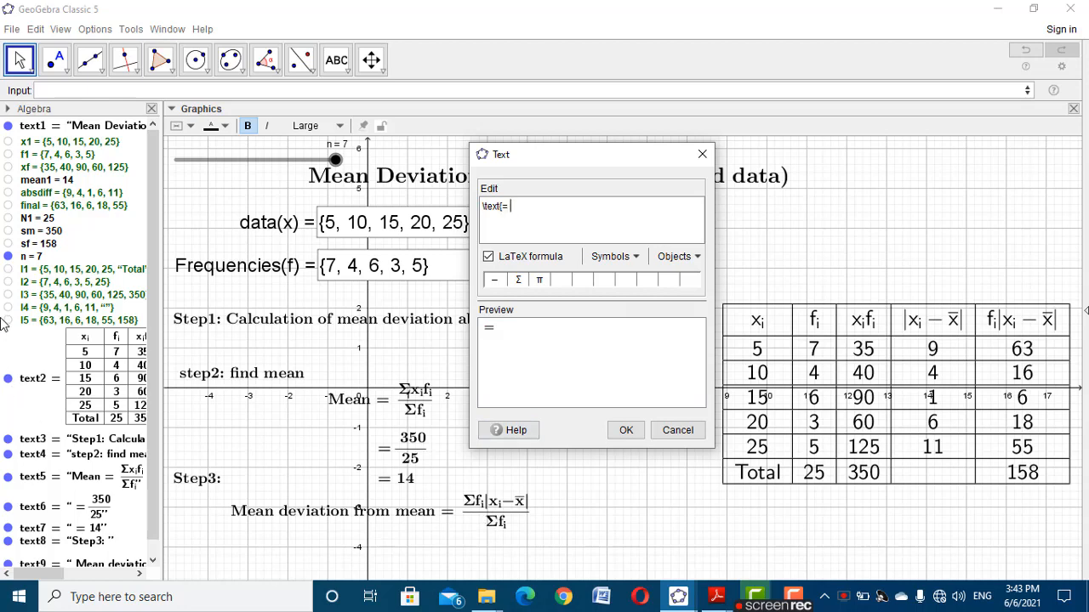
{"action": "left_click", "coordinate": [34, 244]}
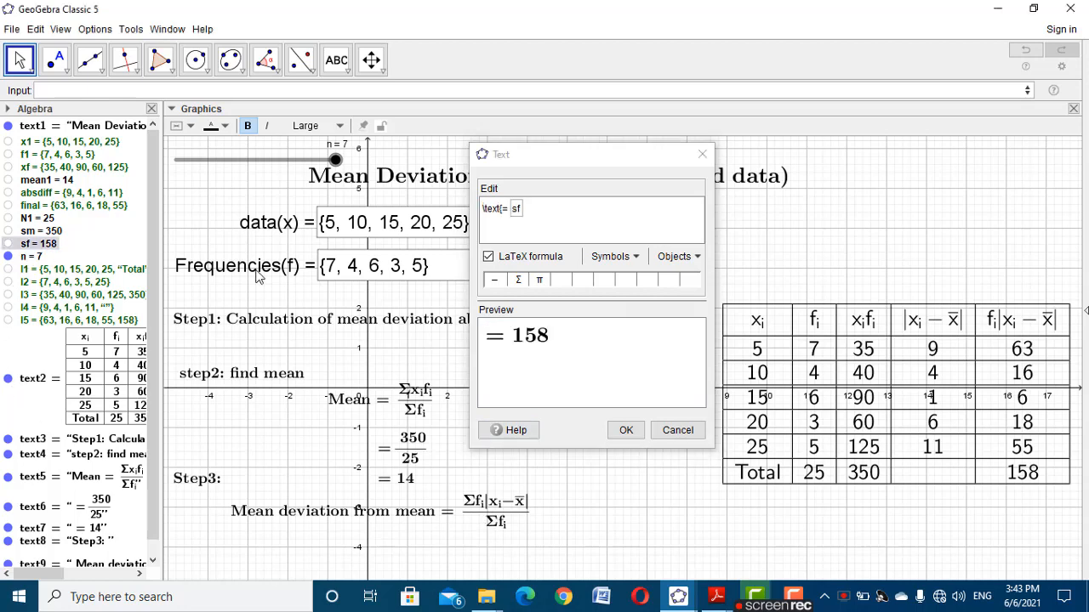
{"action": "left_click", "coordinate": [511, 209]}
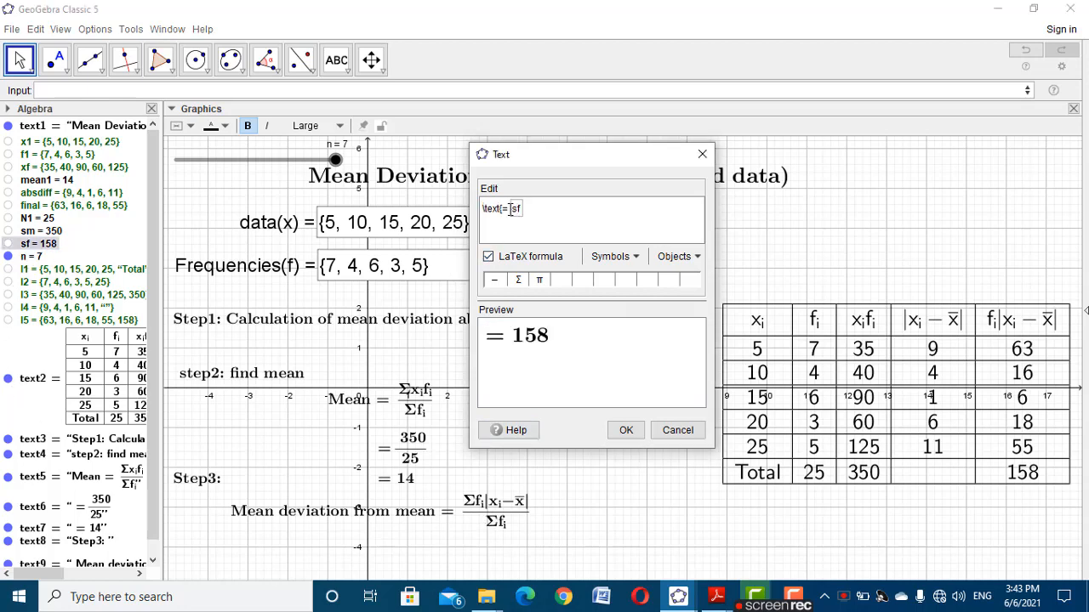
{"action": "type", "text": "\\frac "}
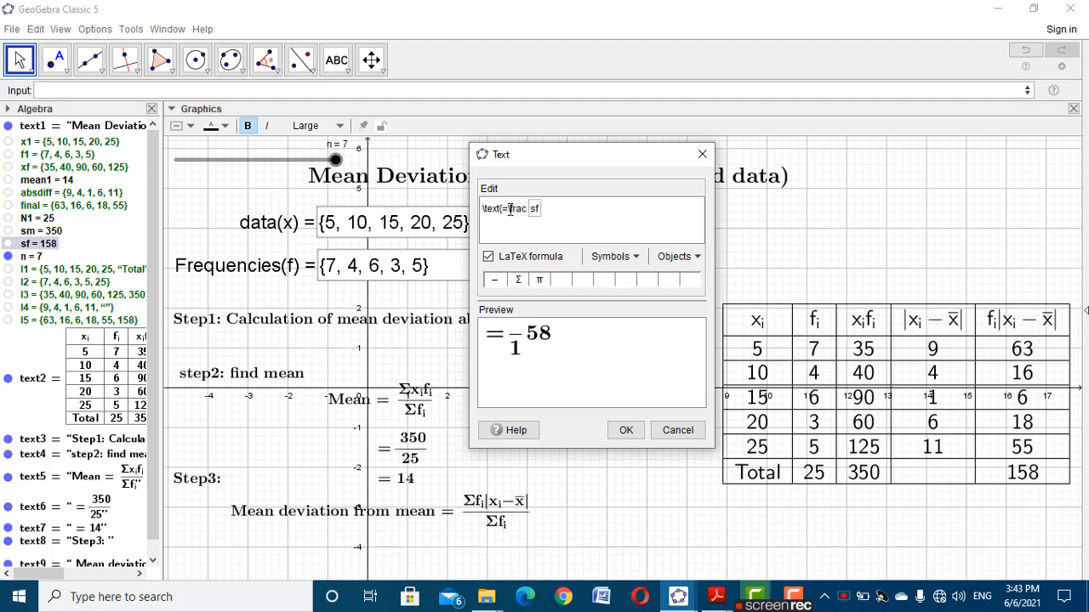
{"action": "type", "text": "{ sf "}
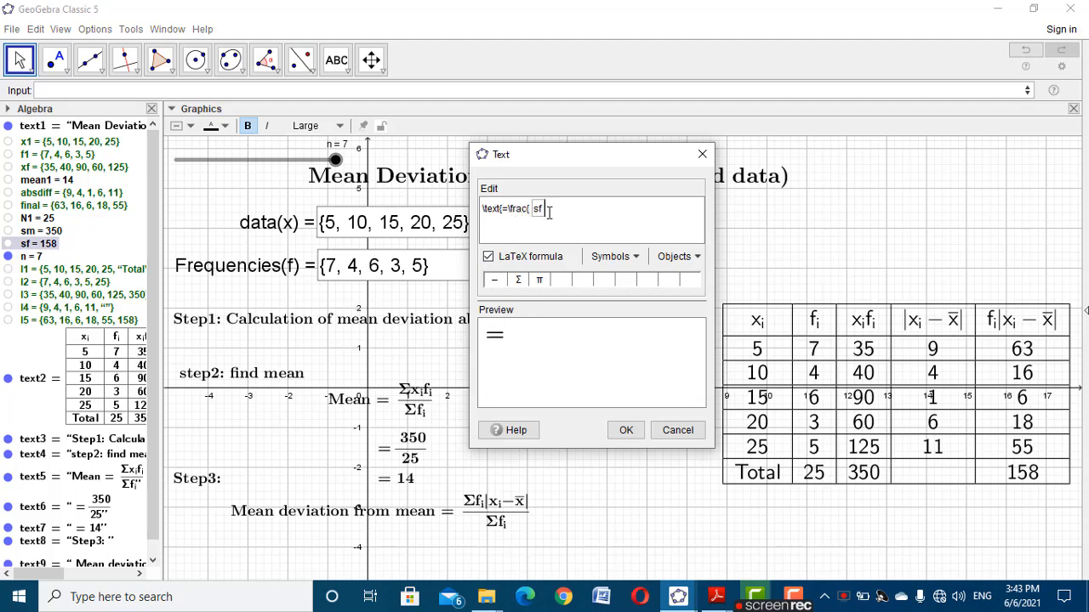
{"action": "type", "text": "}{"}
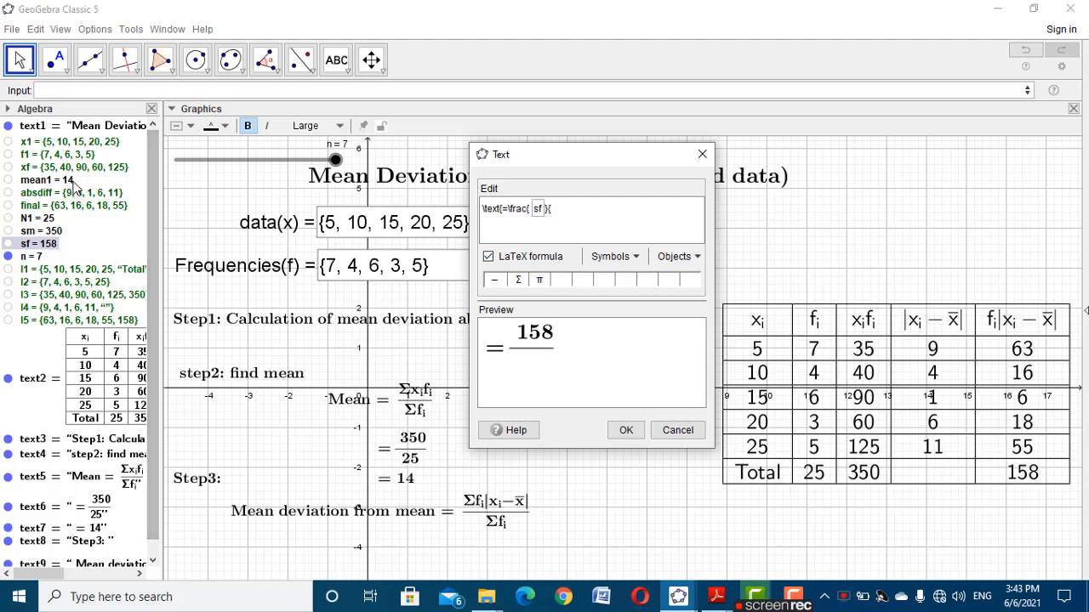
{"action": "left_click", "coordinate": [36, 218]}
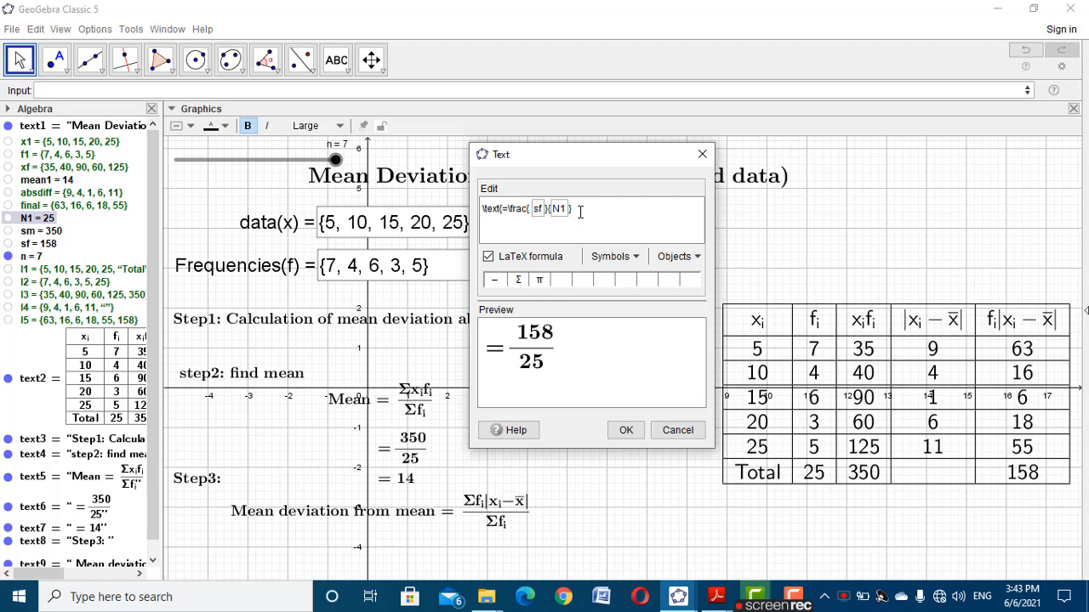
{"action": "left_click", "coordinate": [626, 430]}
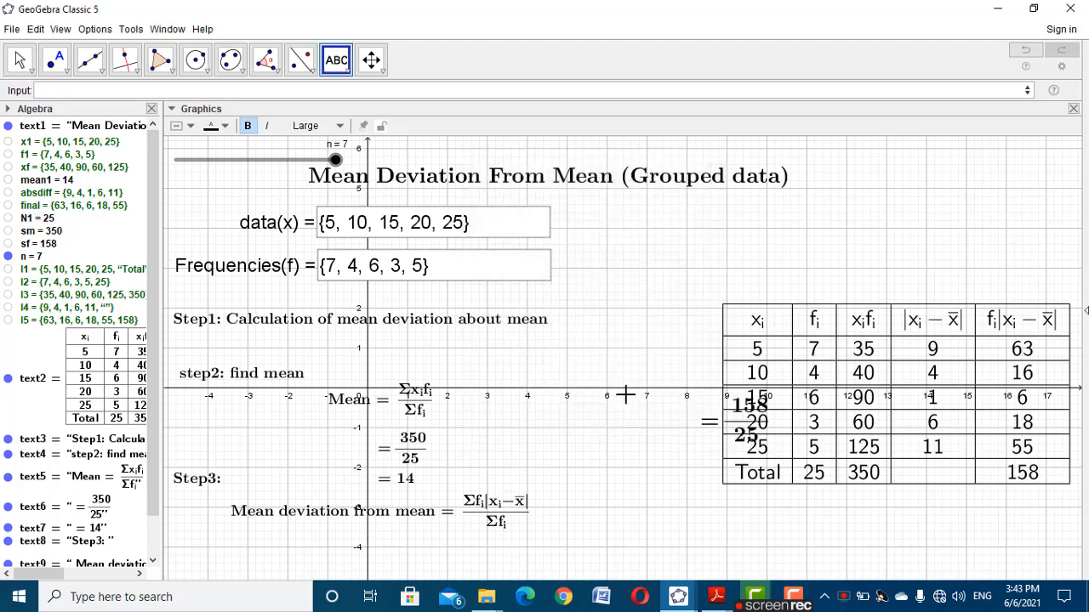
Stack the sf over N1 fraction beneath the mean deviation formula, nudging the formula up, and set the fraction to Medium size
{"action": "left_click_drag", "start_coordinate": [709, 432], "coordinate": [458, 557]}
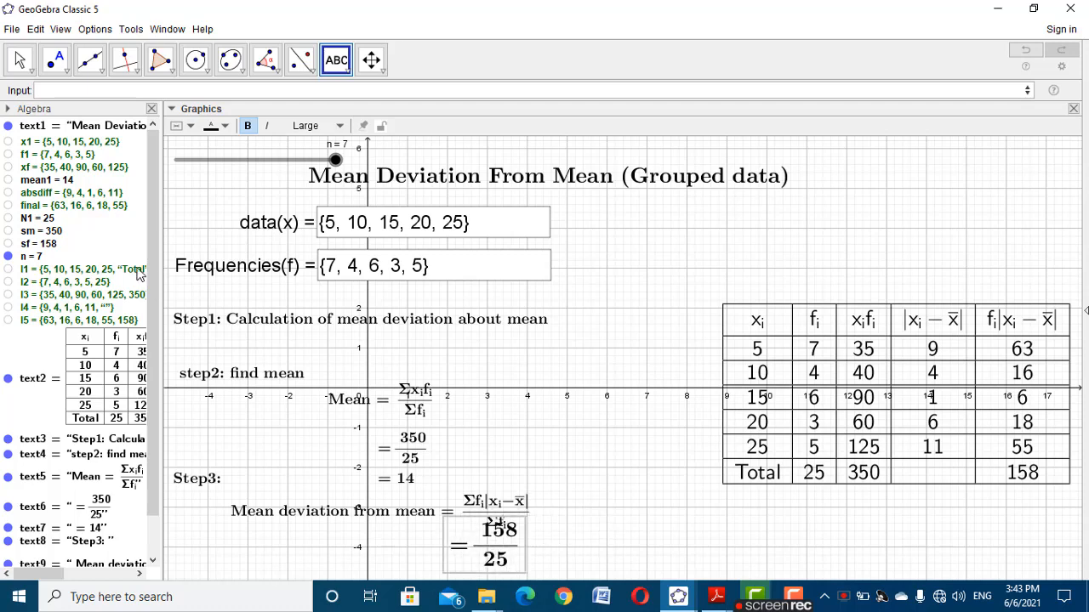
{"action": "left_click", "coordinate": [18, 60]}
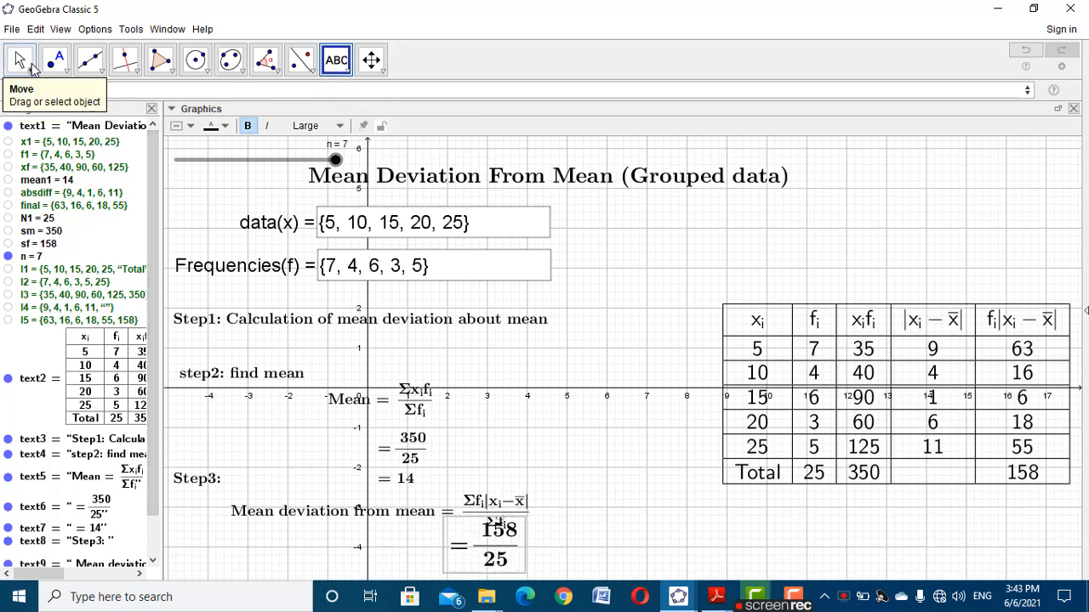
{"action": "left_click", "coordinate": [362, 516]}
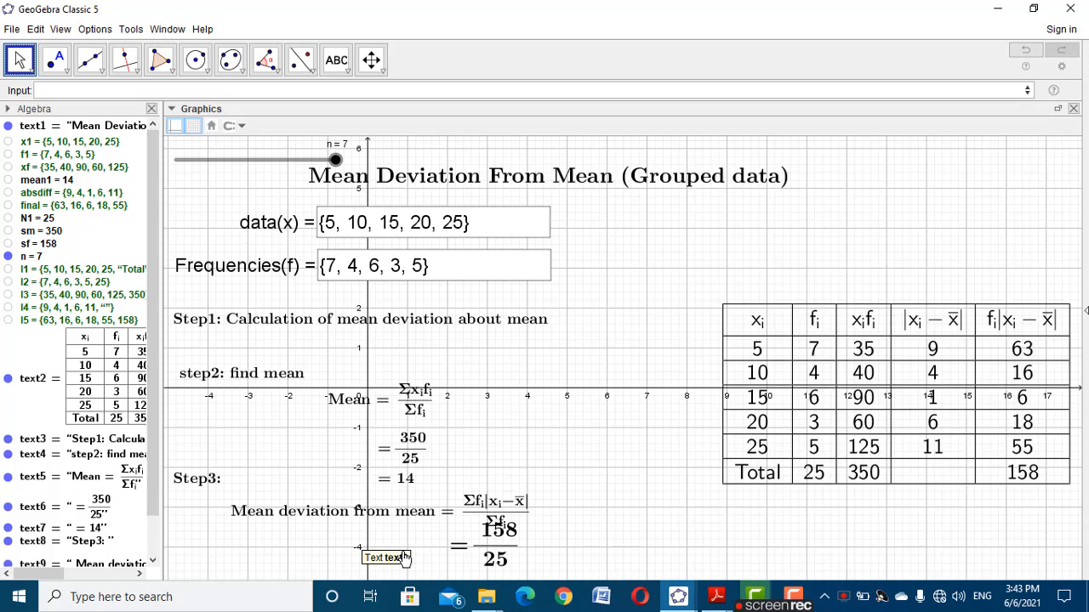
{"action": "left_click", "coordinate": [508, 557]}
{"action": "left_click_drag", "start_coordinate": [394, 509], "coordinate": [391, 497]}
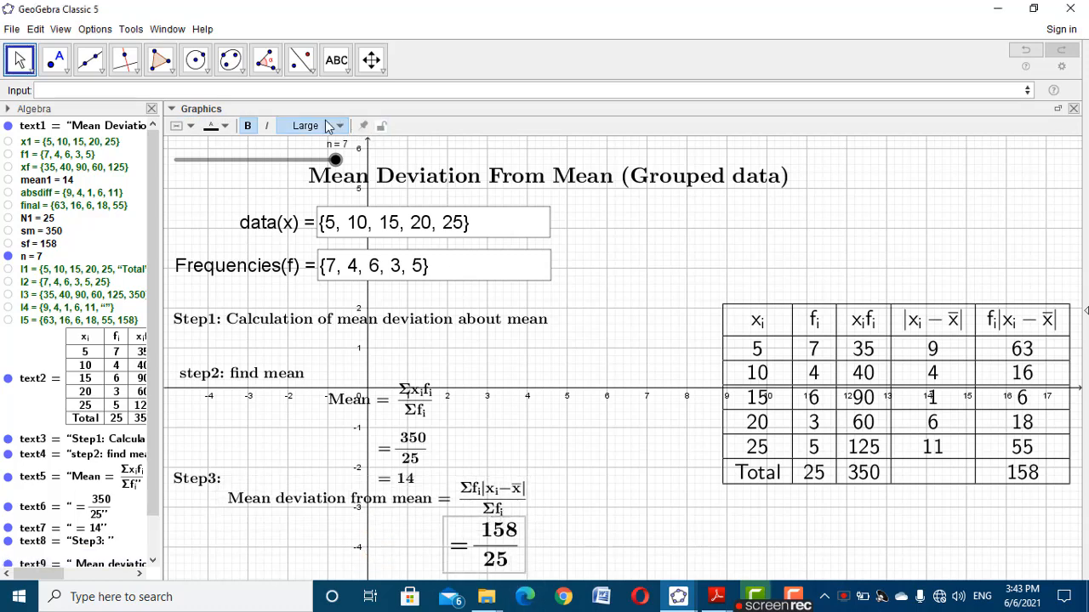
{"action": "left_click", "coordinate": [315, 126]}
{"action": "left_click", "coordinate": [311, 196]}
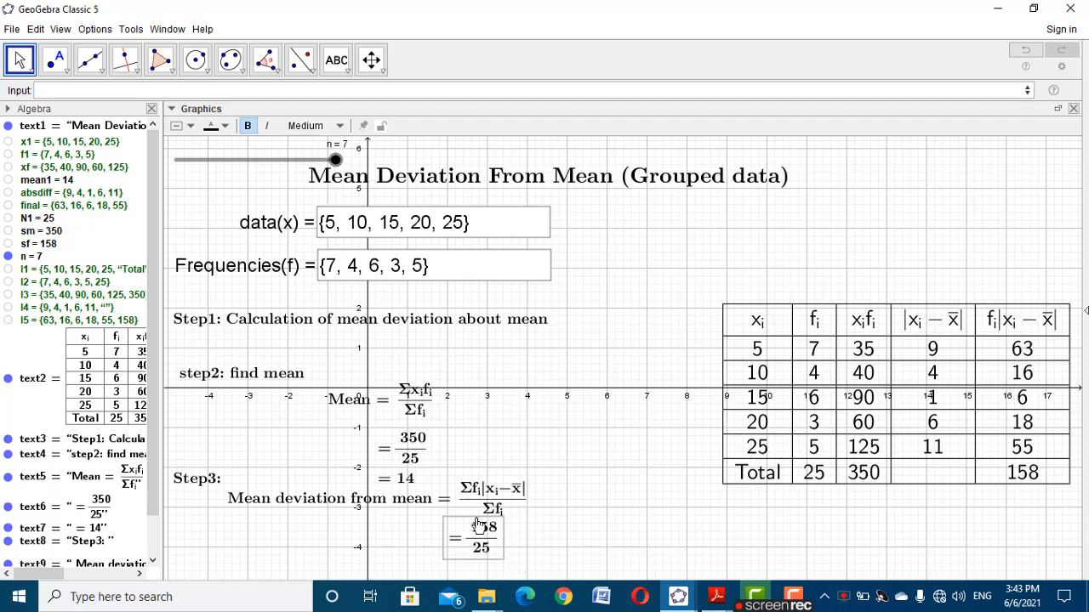
{"action": "left_click", "coordinate": [287, 74]}
Create a LaTeX text with an equals sign and the dynamically calculated quotient sf/N1
{"action": "left_click", "coordinate": [336, 59]}
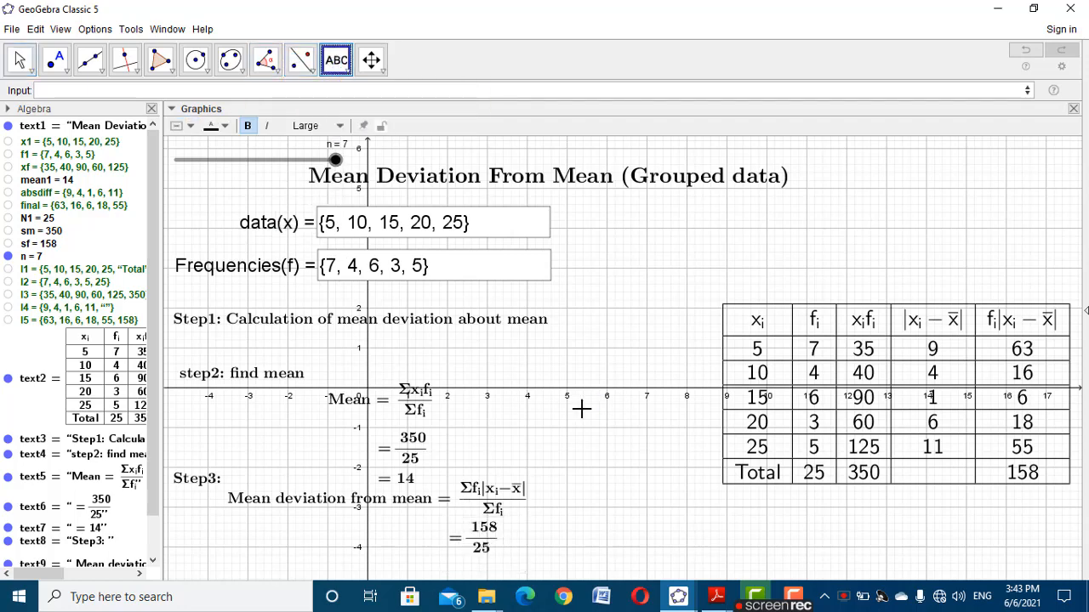
{"action": "left_click", "coordinate": [579, 408]}
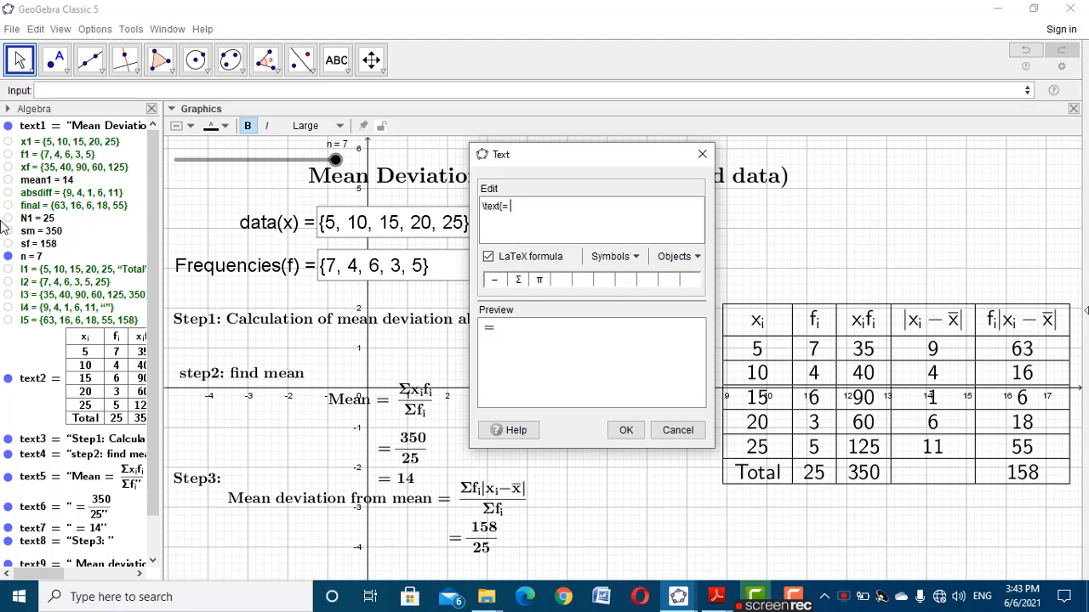
{"action": "left_click", "coordinate": [34, 245]}
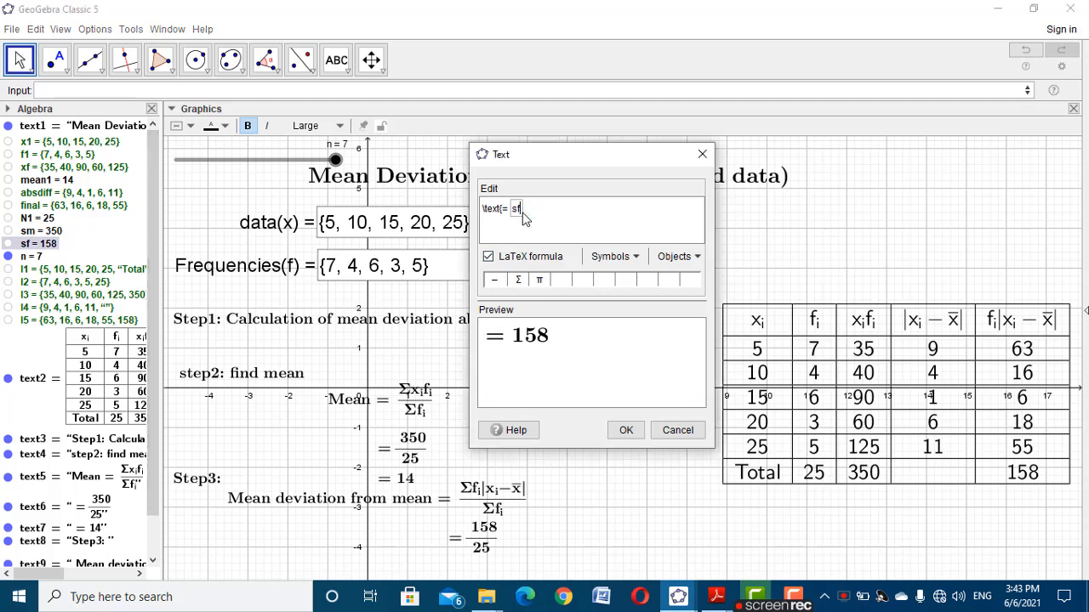
{"action": "type", "text": "/N"}
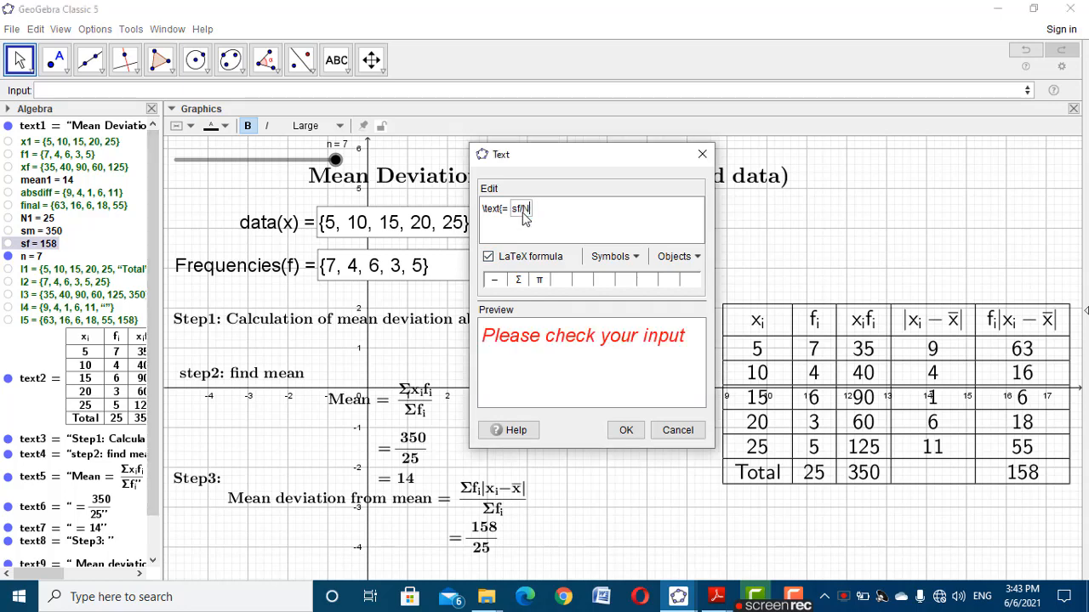
{"action": "type", "text": "1"}
{"action": "left_click", "coordinate": [626, 429]}
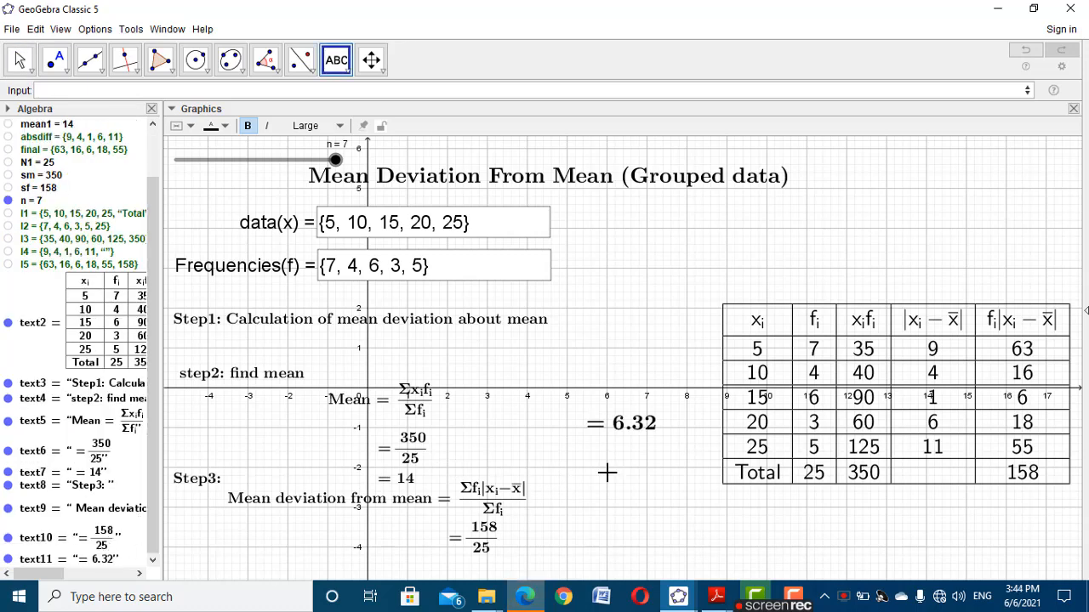
Move the sf/N1 result text beneath the sf over N1 fraction and set it to Medium size
{"action": "left_click_drag", "start_coordinate": [644, 426], "coordinate": [497, 568]}
{"action": "left_click", "coordinate": [338, 125]}
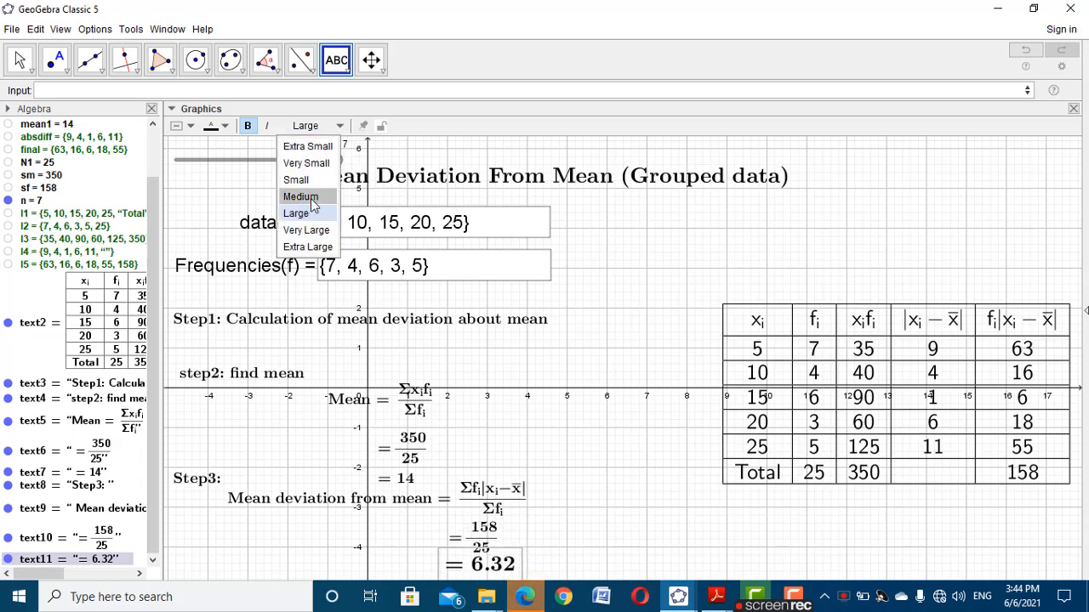
{"action": "left_click", "coordinate": [306, 197]}
{"action": "left_click", "coordinate": [556, 532]}
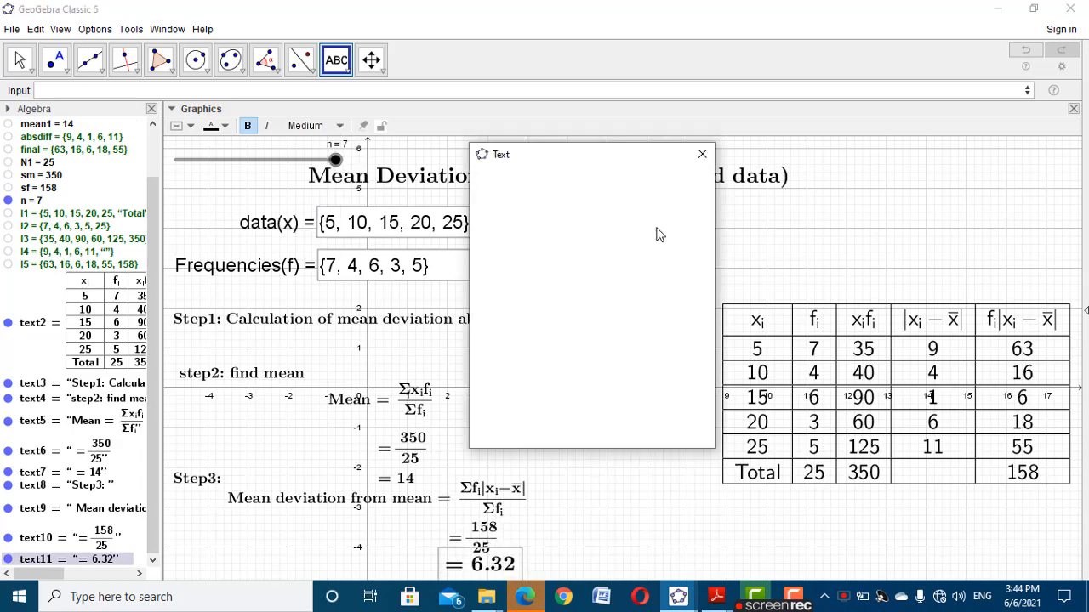
Dismiss the empty text dialog and set the sf/N1 result text to Medium size
{"action": "left_click", "coordinate": [702, 155]}
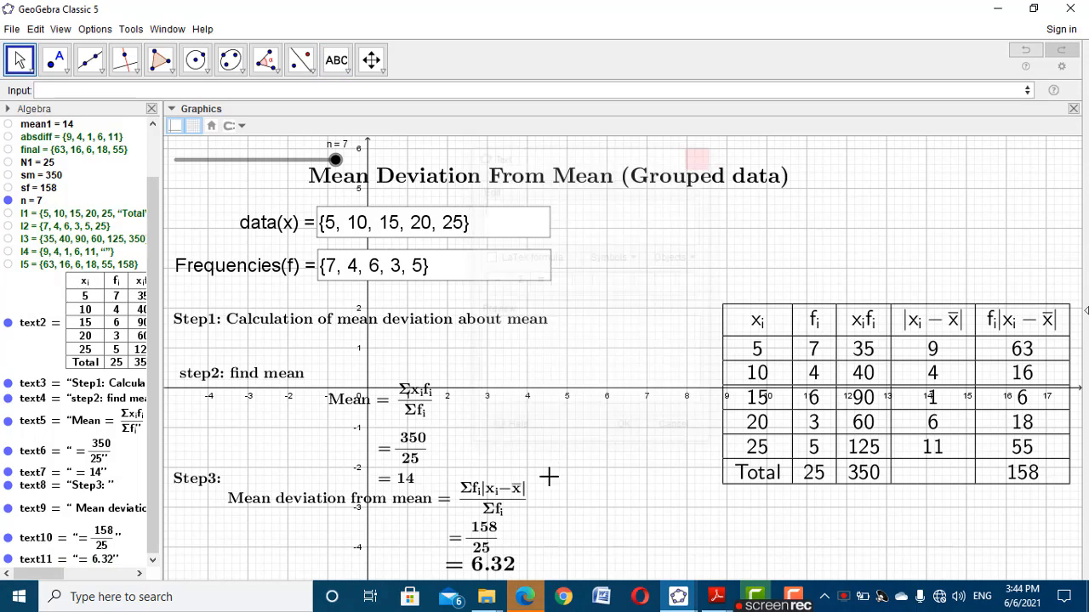
{"action": "left_click", "coordinate": [479, 564]}
{"action": "left_click", "coordinate": [316, 125]}
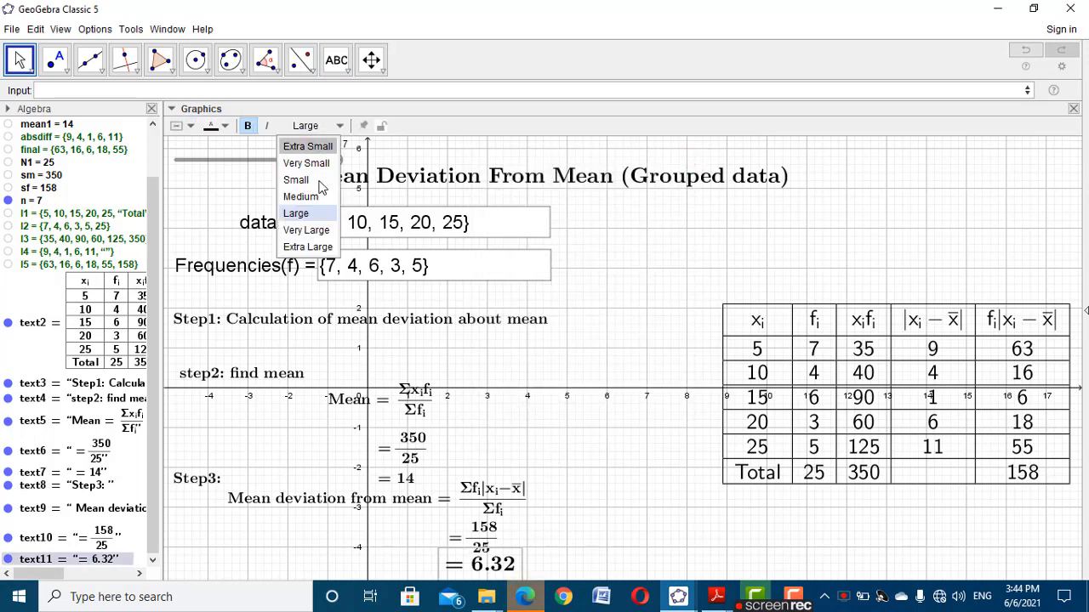
{"action": "left_click", "coordinate": [292, 195]}
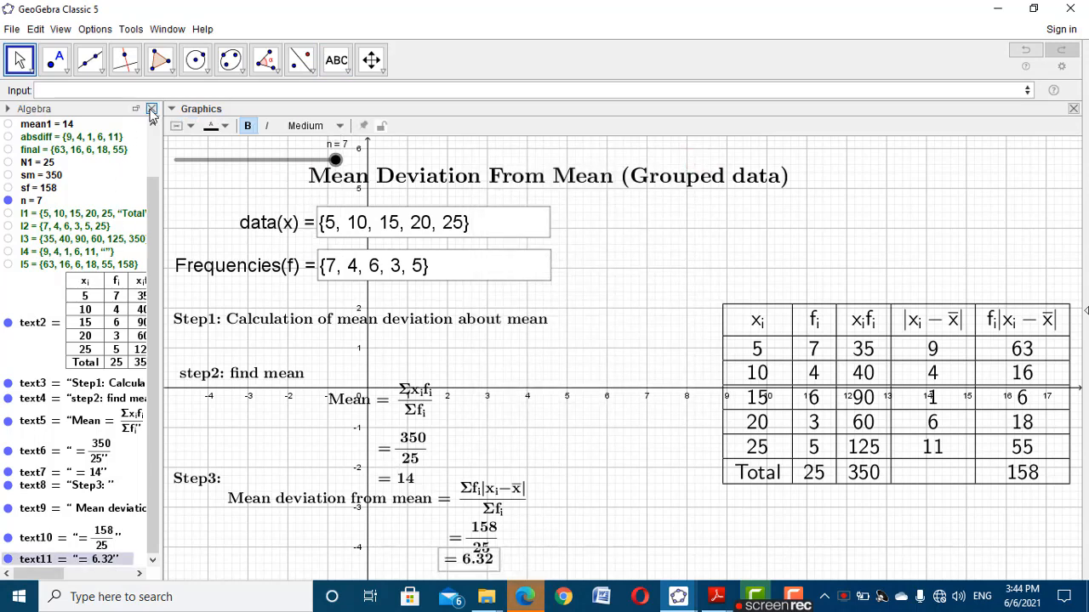
Hide the Algebra view and input bar, and shift the sf/N1 result text down clear of the fraction above it
{"action": "left_click", "coordinate": [152, 109]}
{"action": "left_click", "coordinate": [60, 29]}
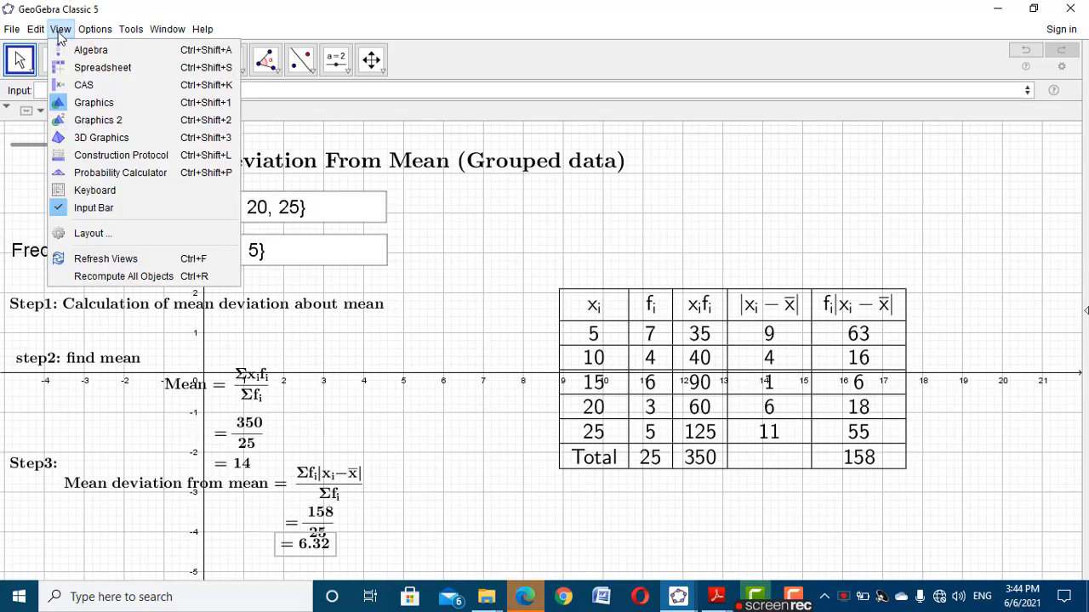
{"action": "left_click", "coordinate": [132, 209]}
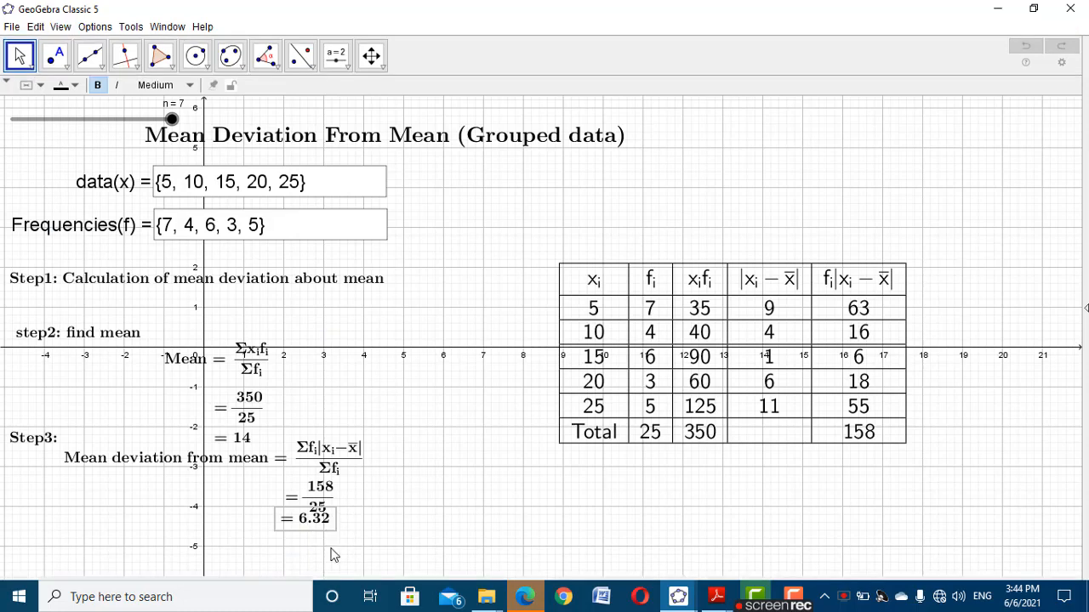
{"action": "left_click_drag", "start_coordinate": [321, 531], "coordinate": [330, 541]}
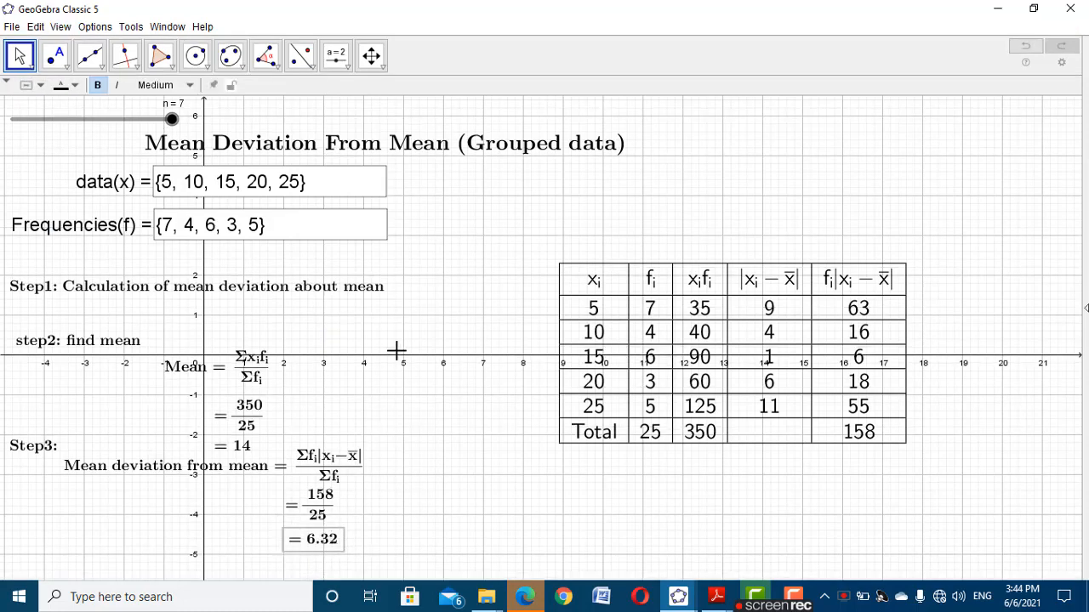
{"action": "left_click", "coordinate": [467, 342]}
Move the title and table farther right, and place the data(x) and Frequencies(f) input boxes beneath the title
{"action": "left_click", "coordinate": [329, 145]}
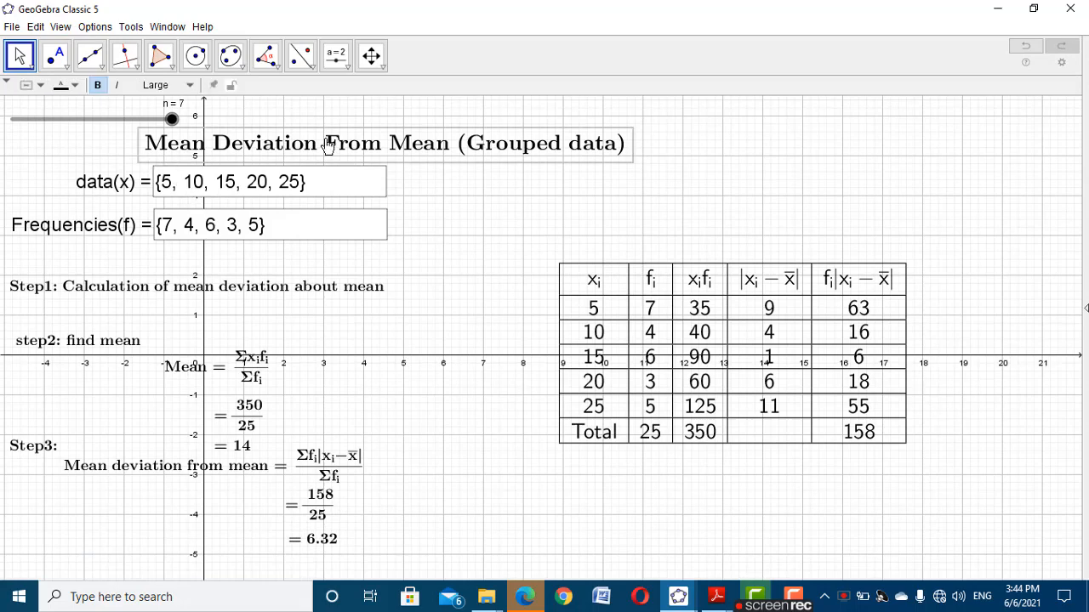
{"action": "left_click_drag", "start_coordinate": [329, 144], "coordinate": [390, 135]}
{"action": "left_click_drag", "start_coordinate": [593, 330], "coordinate": [694, 314]}
{"action": "left_click_drag", "start_coordinate": [116, 184], "coordinate": [426, 165]}
{"action": "left_click_drag", "start_coordinate": [139, 226], "coordinate": [469, 211]}
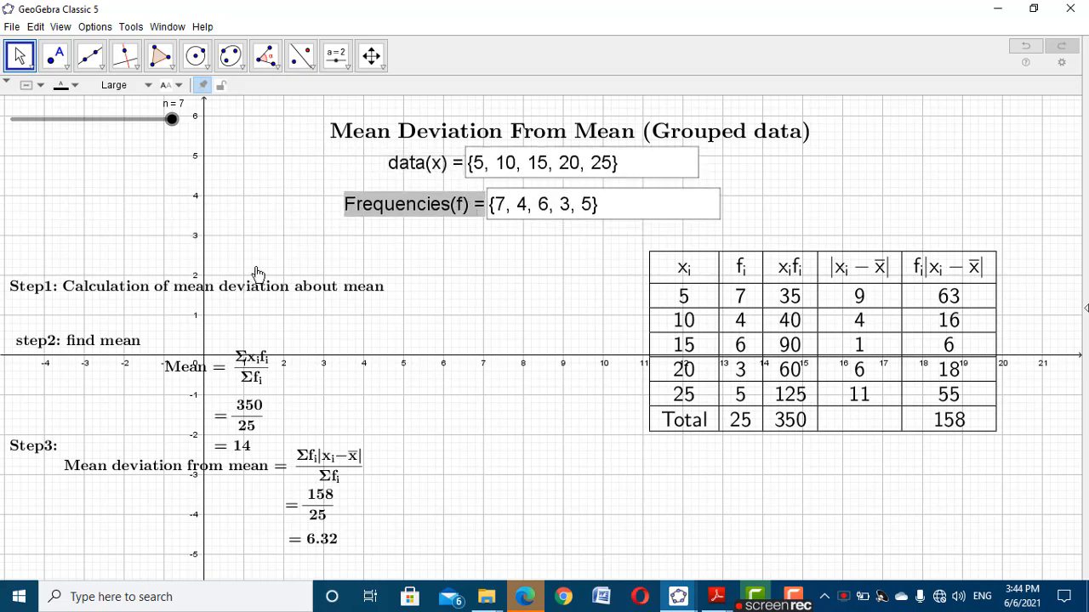
Move the Step1 and step2 headings up beneath the Frequencies(f) box, one under the other, and set both to Large size
{"action": "left_click_drag", "start_coordinate": [252, 275], "coordinate": [274, 230]}
{"action": "left_click", "coordinate": [143, 86]}
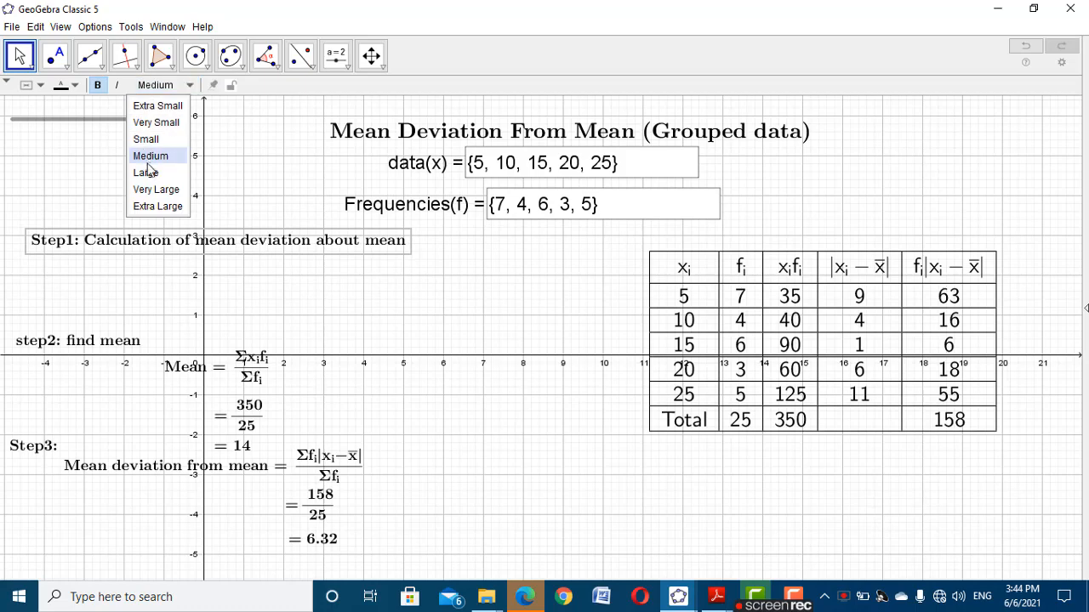
{"action": "left_click", "coordinate": [146, 163]}
{"action": "left_click", "coordinate": [161, 85]}
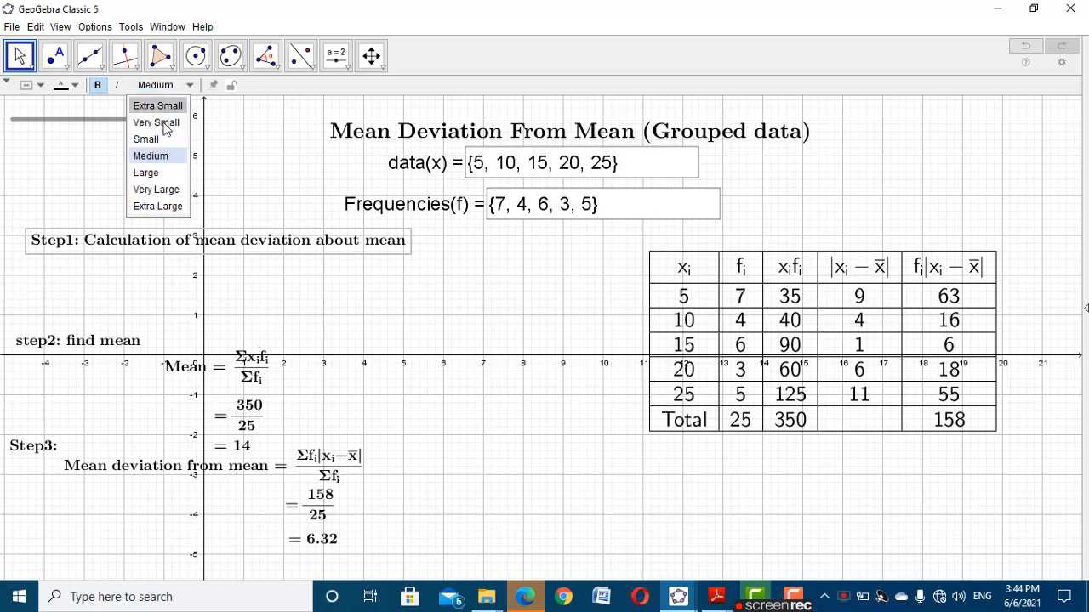
{"action": "left_click", "coordinate": [151, 170]}
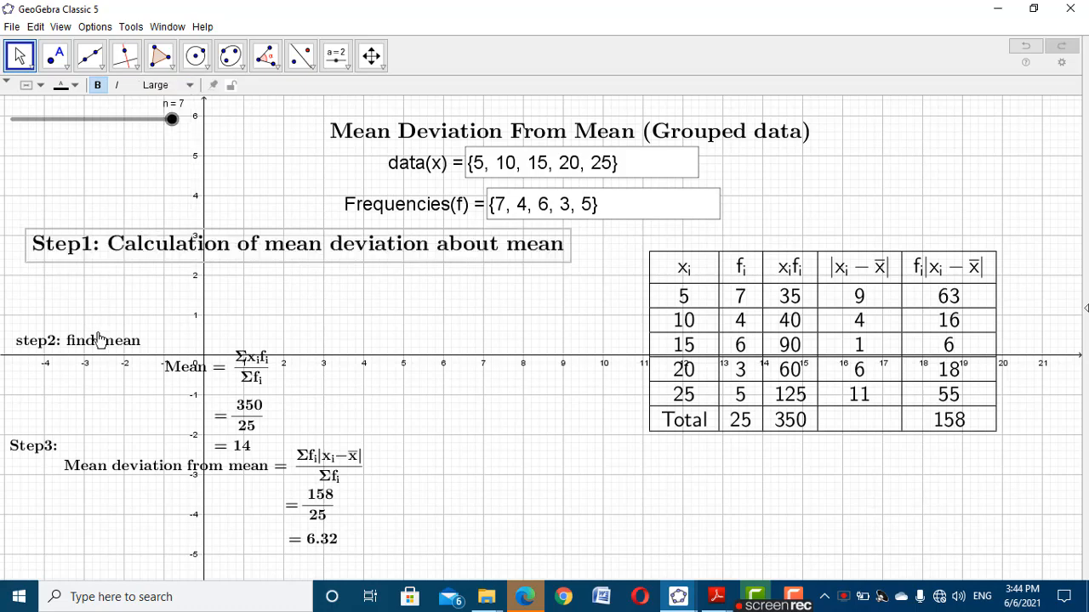
{"action": "left_click_drag", "start_coordinate": [101, 343], "coordinate": [110, 286]}
{"action": "left_click", "coordinate": [150, 85]}
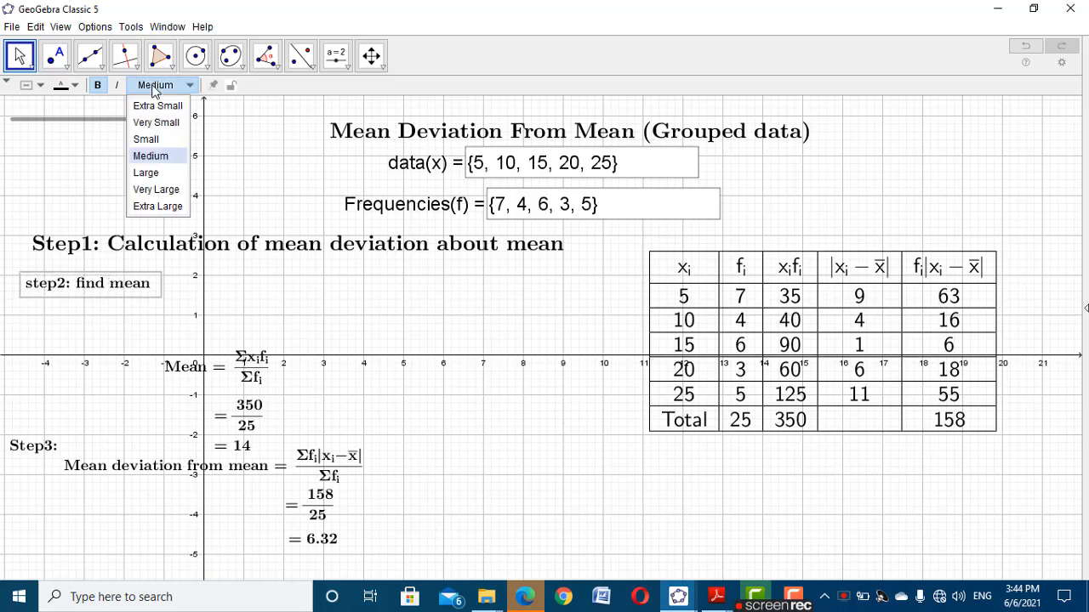
{"action": "left_click", "coordinate": [149, 173]}
Set the Mean formula to Large size and move it up to just below the end of the step2 heading
{"action": "left_click", "coordinate": [244, 378]}
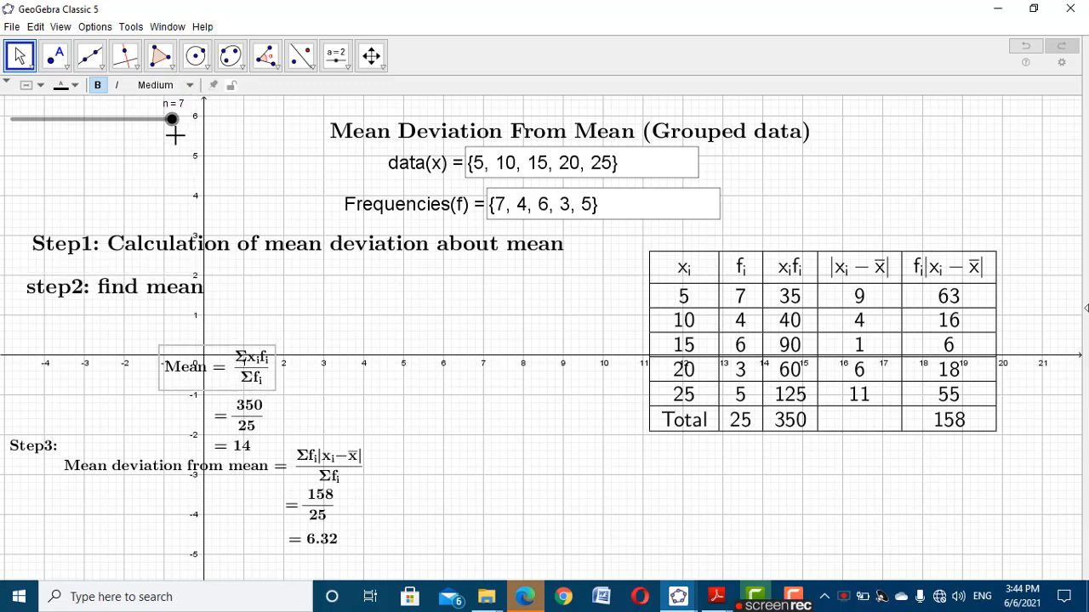
{"action": "left_click", "coordinate": [166, 85]}
{"action": "left_click", "coordinate": [174, 181]}
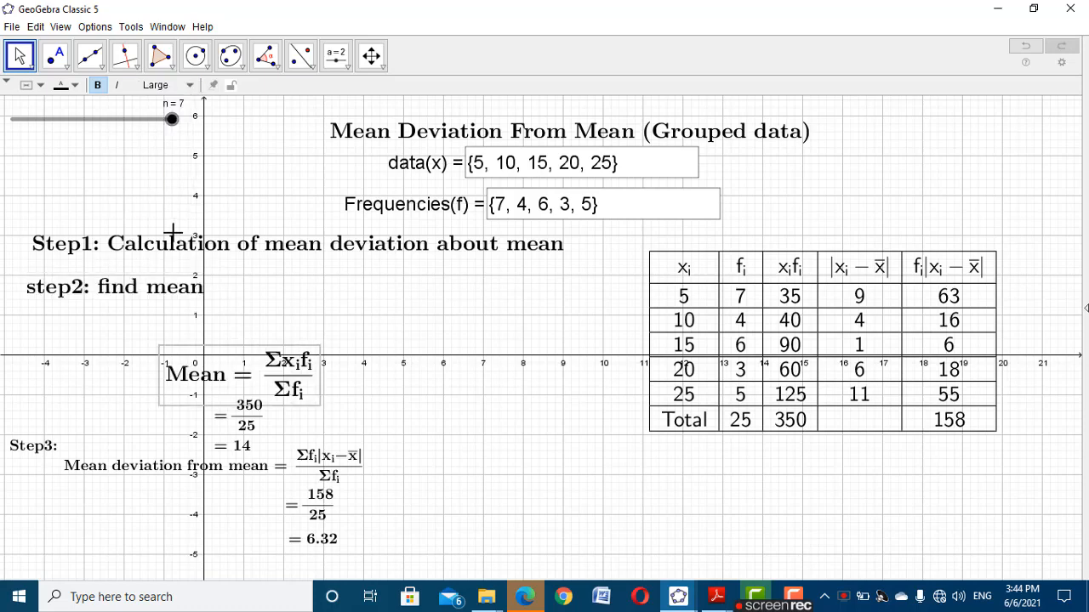
{"action": "left_click_drag", "start_coordinate": [244, 393], "coordinate": [287, 331]}
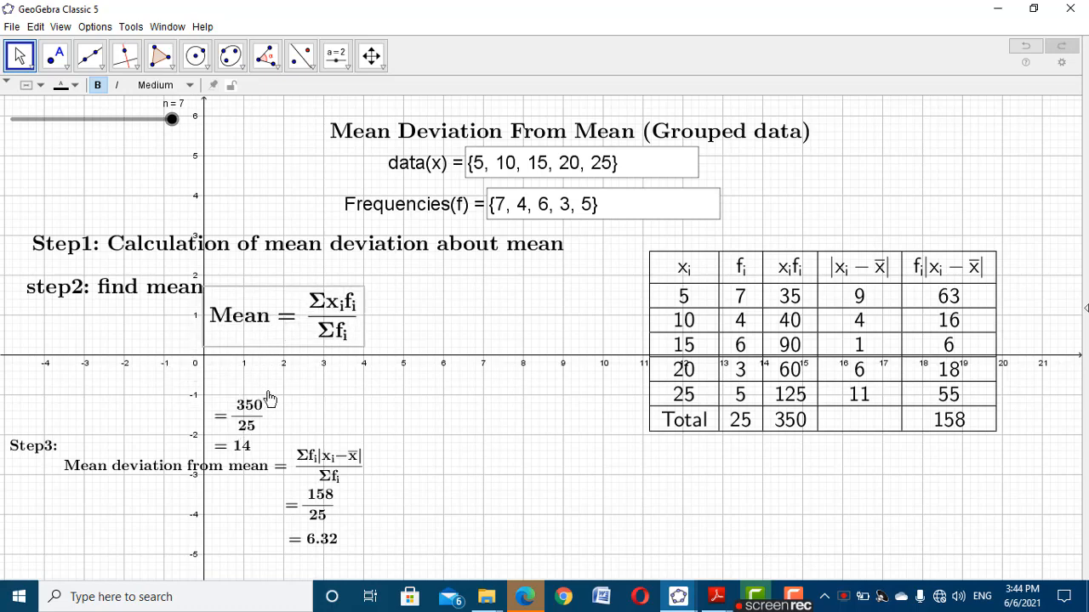
Stack the 350/25 fraction and the = 14 result beneath the Mean formula and set both to Large size
{"action": "left_click_drag", "start_coordinate": [243, 425], "coordinate": [317, 383]}
{"action": "left_click", "coordinate": [167, 87]}
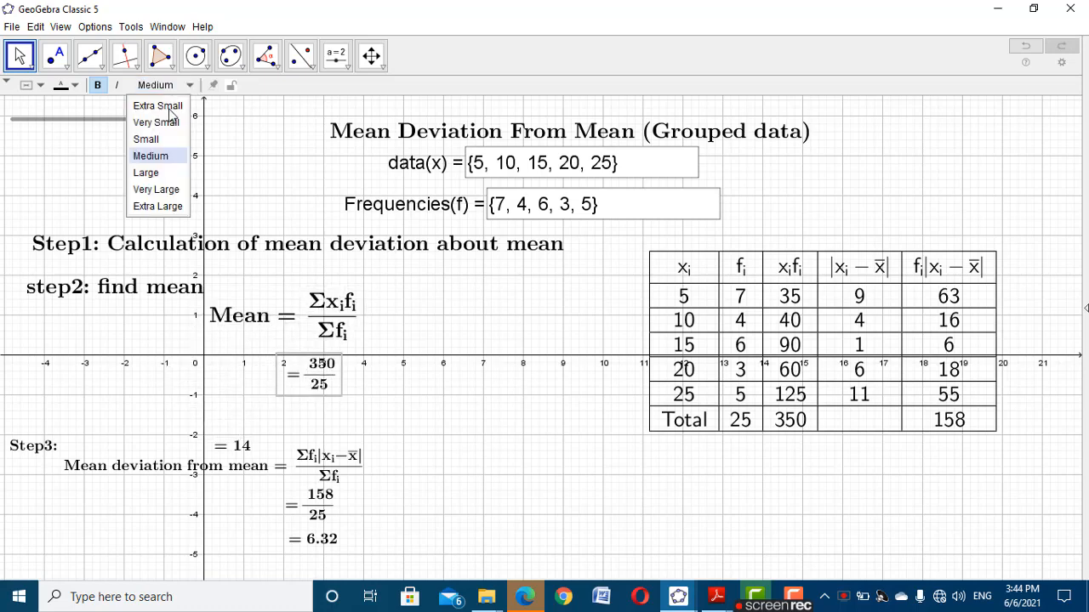
{"action": "left_click", "coordinate": [161, 172]}
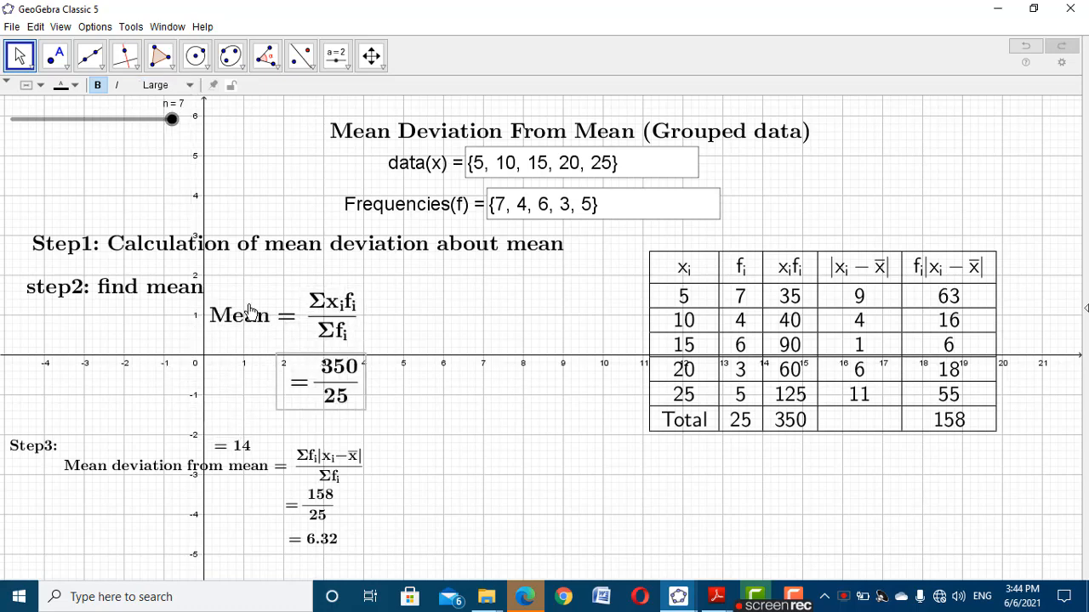
{"action": "left_click", "coordinate": [247, 447]}
{"action": "left_click_drag", "start_coordinate": [246, 447], "coordinate": [327, 422]}
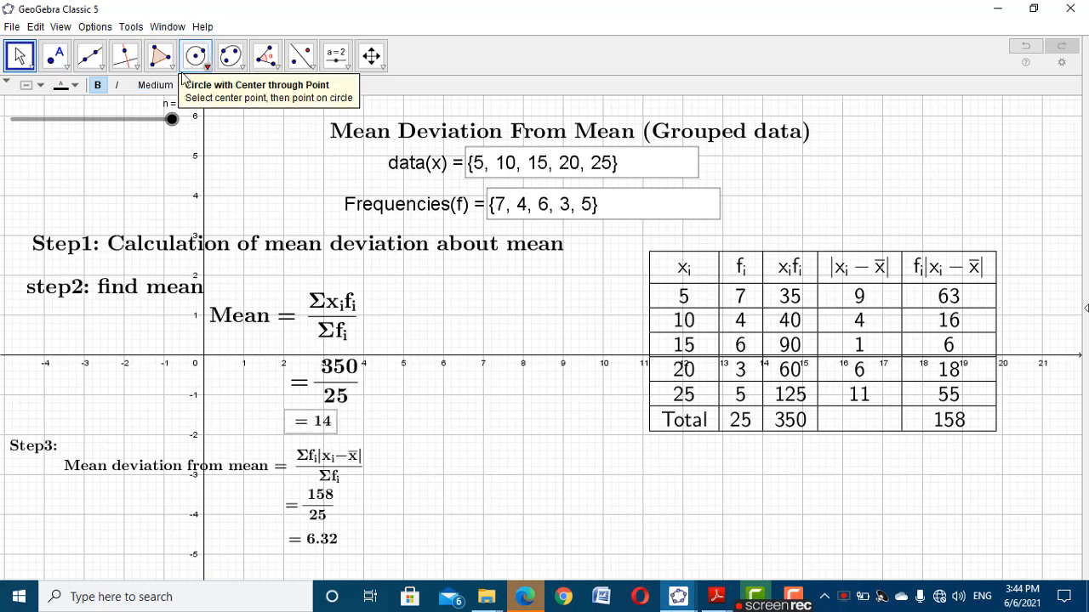
{"action": "left_click", "coordinate": [162, 85]}
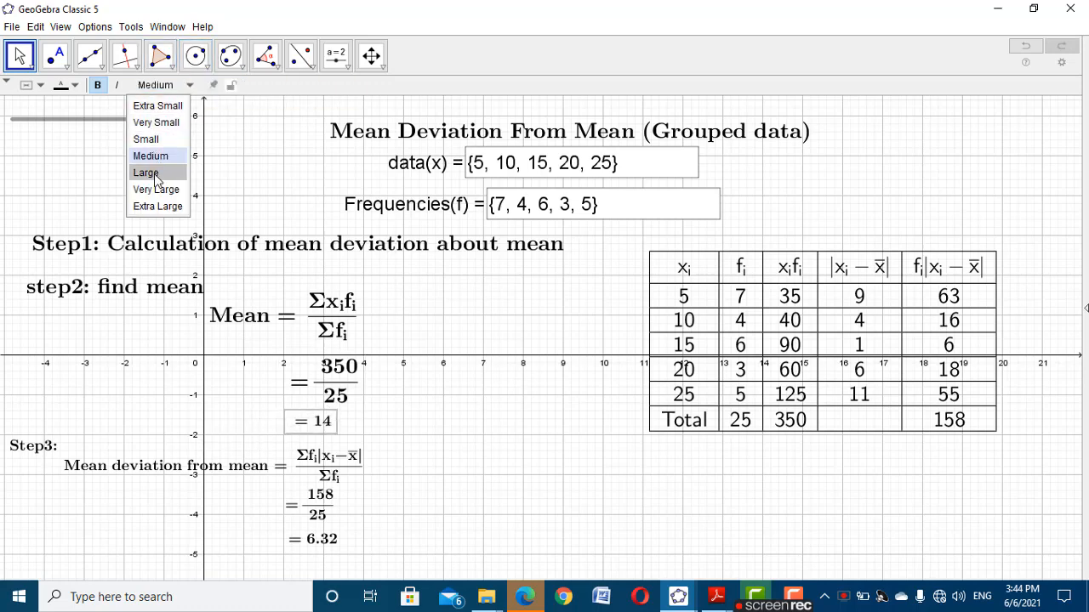
{"action": "left_click", "coordinate": [147, 173]}
Reposition the mean deviation formula and the Step3 heading to the right and set both to Large size
{"action": "left_click_drag", "start_coordinate": [232, 475], "coordinate": [373, 471]}
{"action": "left_click_drag", "start_coordinate": [47, 447], "coordinate": [153, 437]}
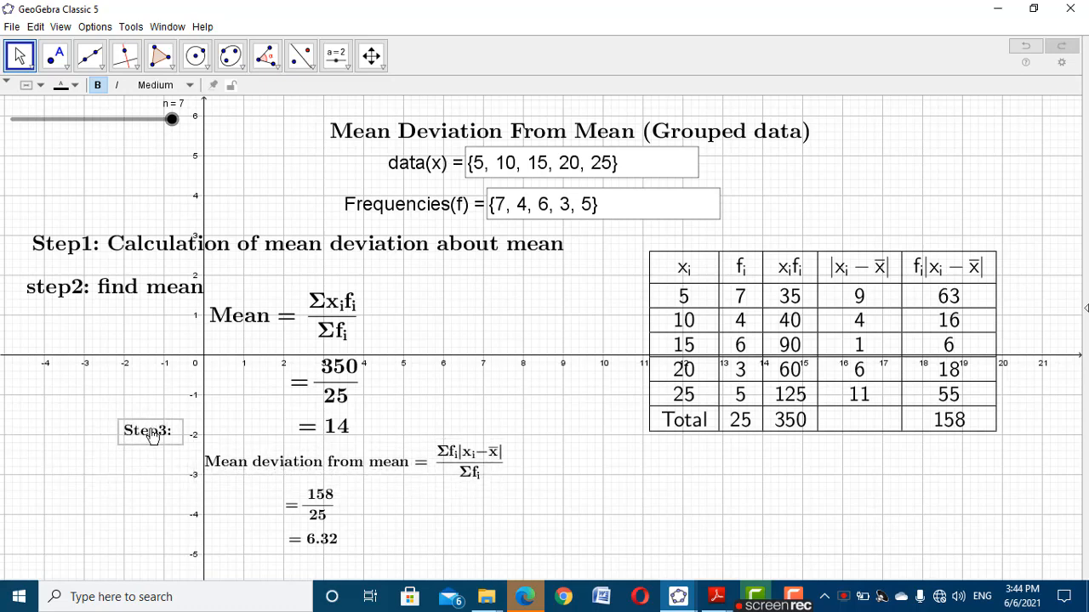
{"action": "left_click", "coordinate": [188, 85]}
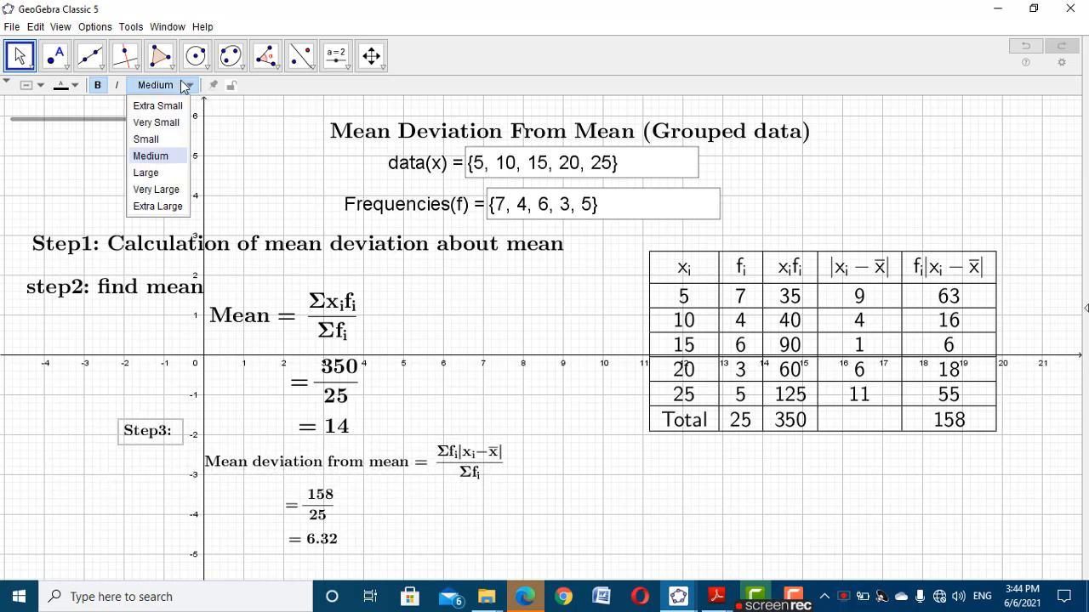
{"action": "left_click", "coordinate": [146, 170]}
{"action": "left_click", "coordinate": [334, 459]}
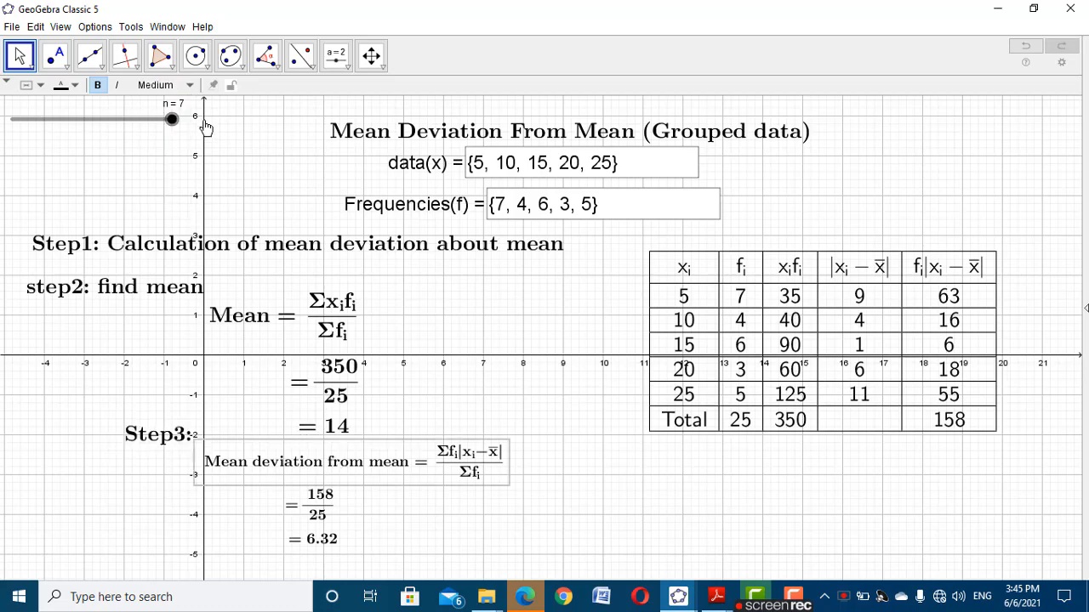
{"action": "left_click", "coordinate": [189, 85]}
{"action": "left_click", "coordinate": [146, 173]}
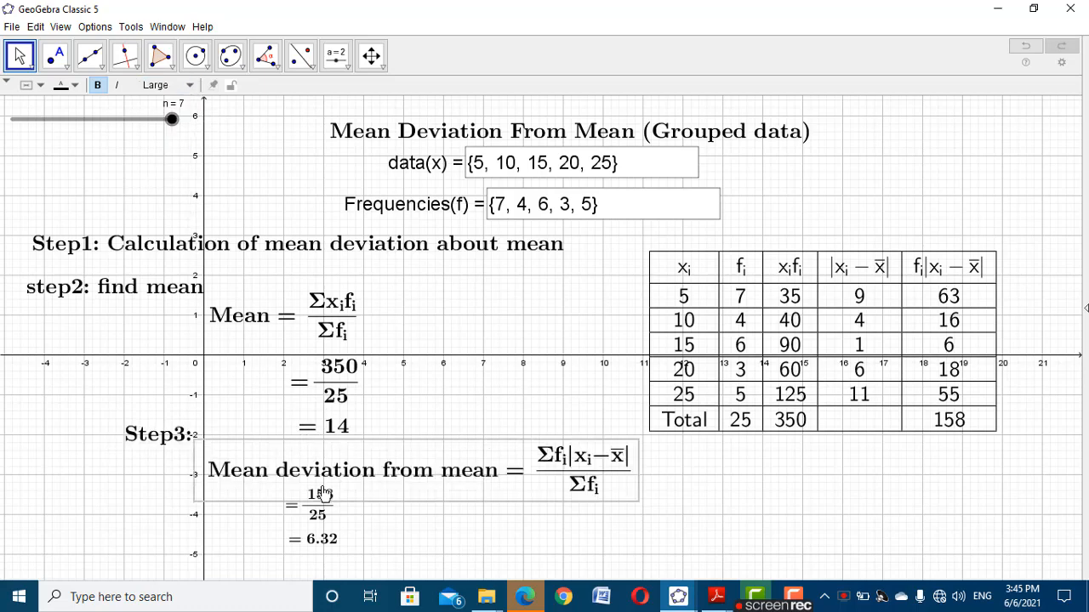
Stack the 158/25 fraction and the = 6.32 result beneath the mean deviation formula's fraction and set both to Large size
{"action": "left_click_drag", "start_coordinate": [308, 509], "coordinate": [550, 518]}
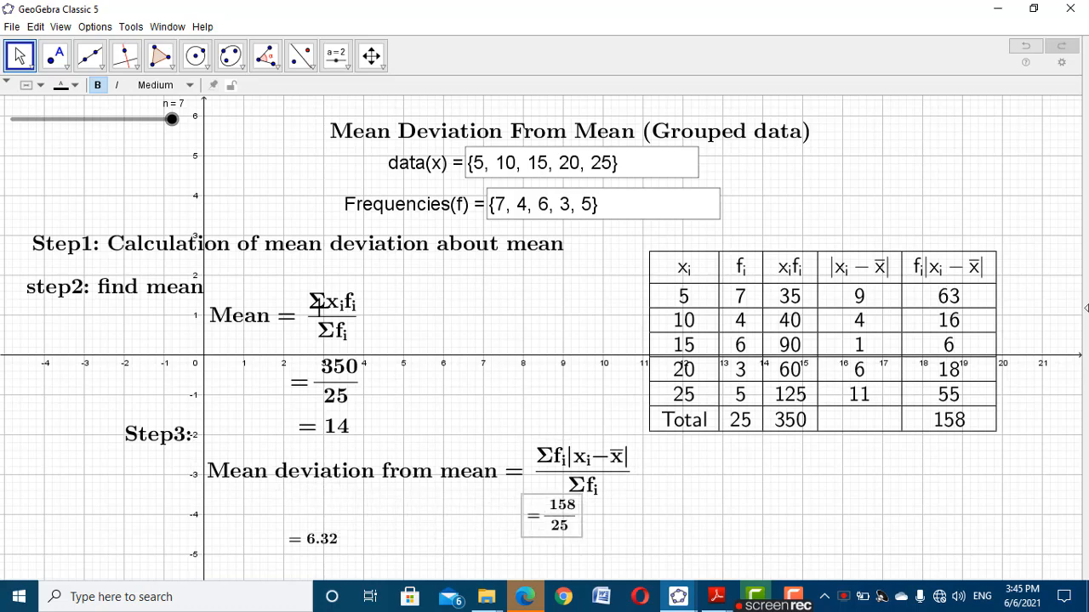
{"action": "left_click", "coordinate": [178, 85]}
{"action": "left_click", "coordinate": [149, 173]}
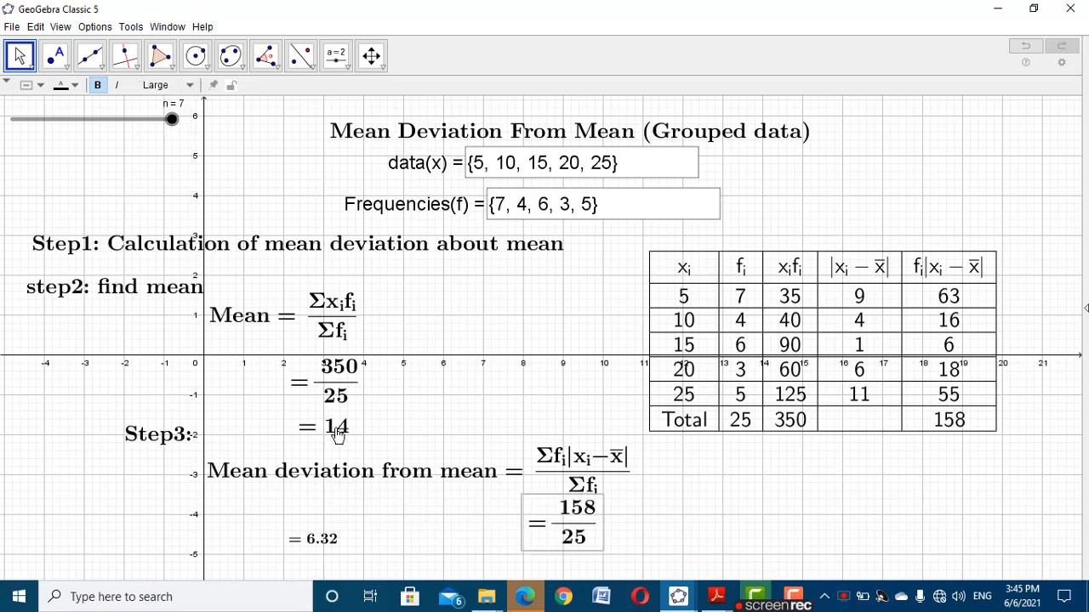
{"action": "left_click", "coordinate": [328, 545]}
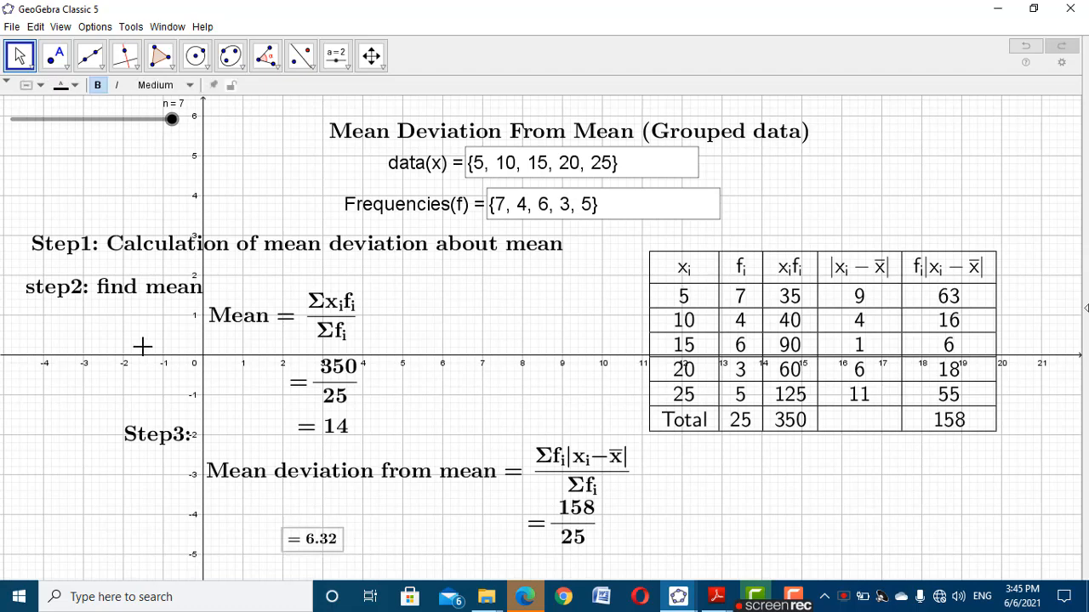
{"action": "left_click", "coordinate": [165, 85]}
{"action": "left_click", "coordinate": [149, 173]}
{"action": "left_click_drag", "start_coordinate": [322, 549], "coordinate": [502, 559]}
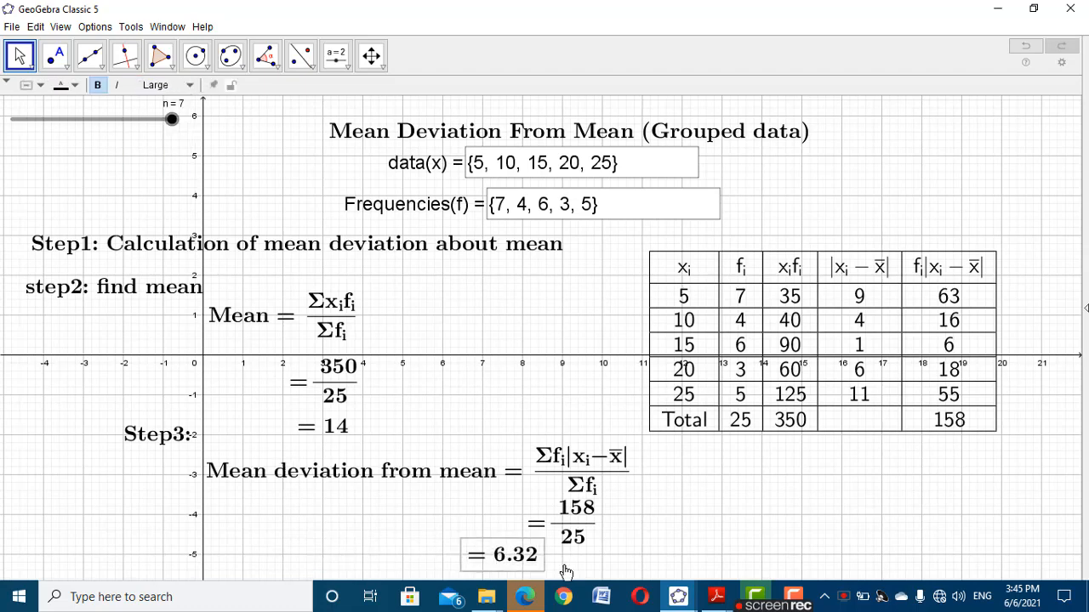
{"action": "left_click_drag", "start_coordinate": [565, 572], "coordinate": [563, 570]}
{"action": "left_click", "coordinate": [501, 352]}
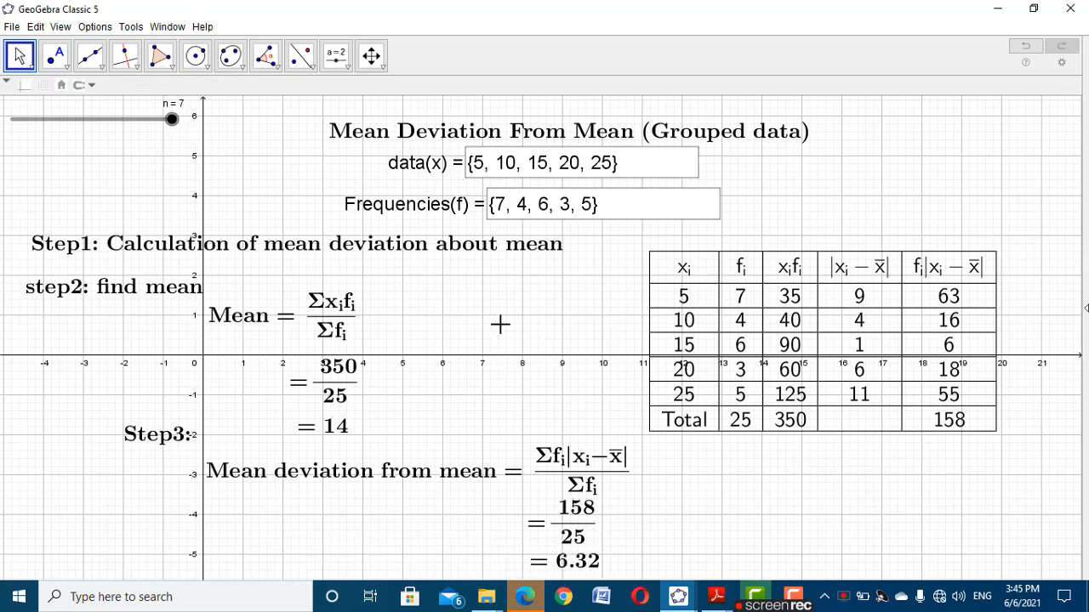
Set slider n to 1 and give the Step1 heading the condition n>=1 to show the object
{"action": "left_click", "coordinate": [153, 242]}
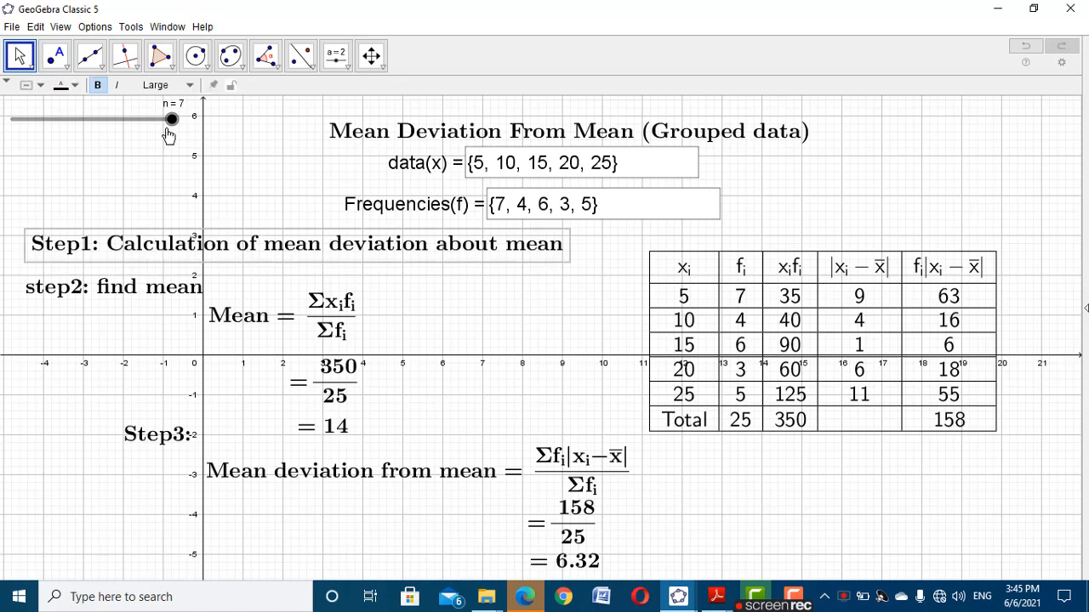
{"action": "left_click_drag", "start_coordinate": [171, 120], "coordinate": [35, 121]}
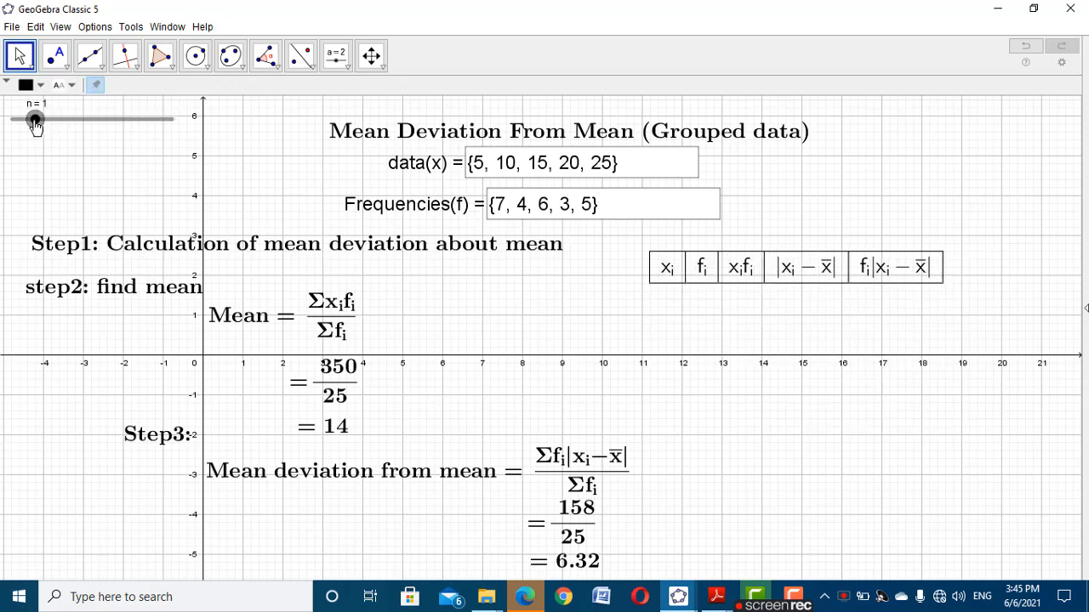
{"action": "left_click", "coordinate": [104, 248]}
{"action": "right_click", "coordinate": [106, 247]}
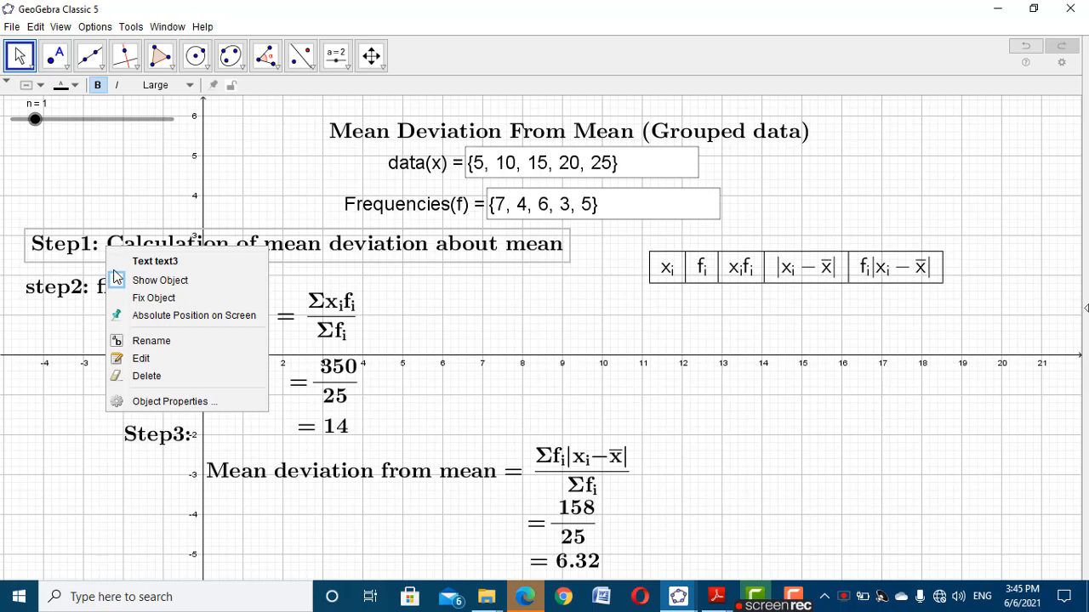
{"action": "left_click", "coordinate": [195, 405]}
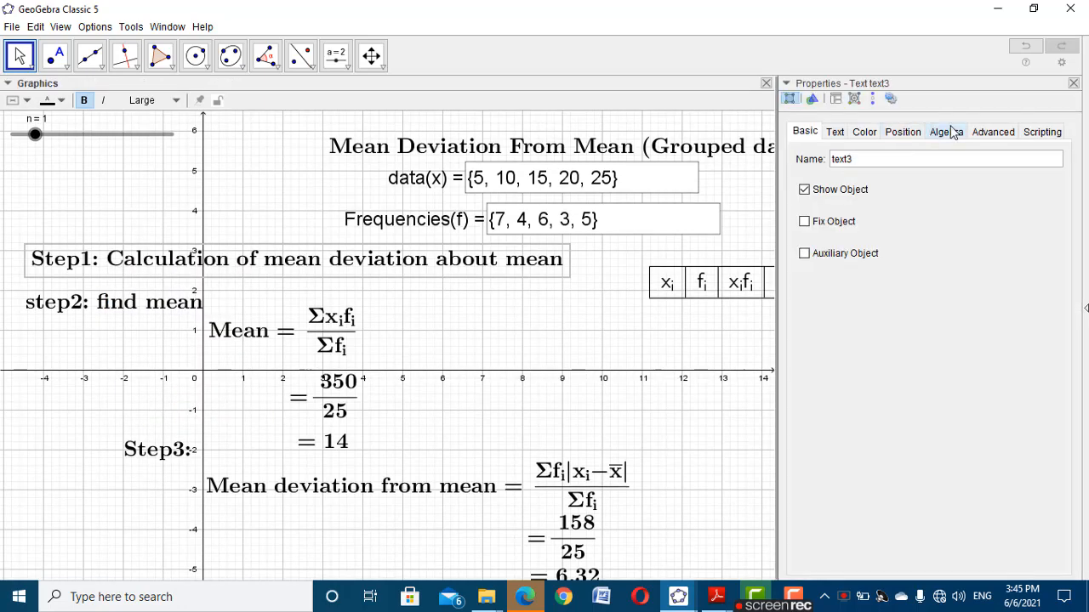
{"action": "left_click", "coordinate": [992, 134]}
{"action": "left_click", "coordinate": [897, 172]}
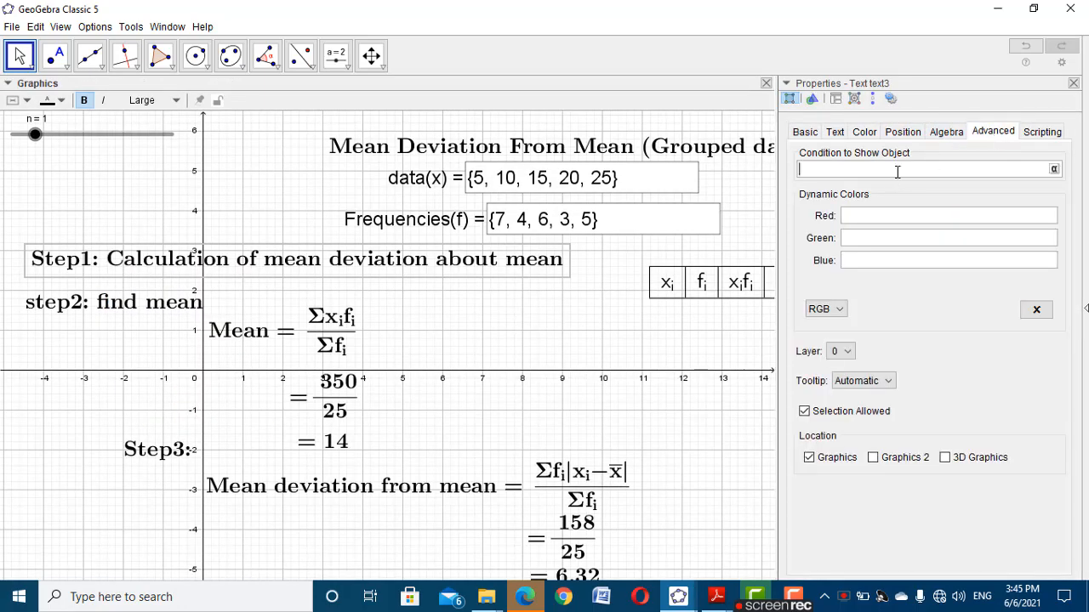
{"action": "type", "text": "n>=1"}
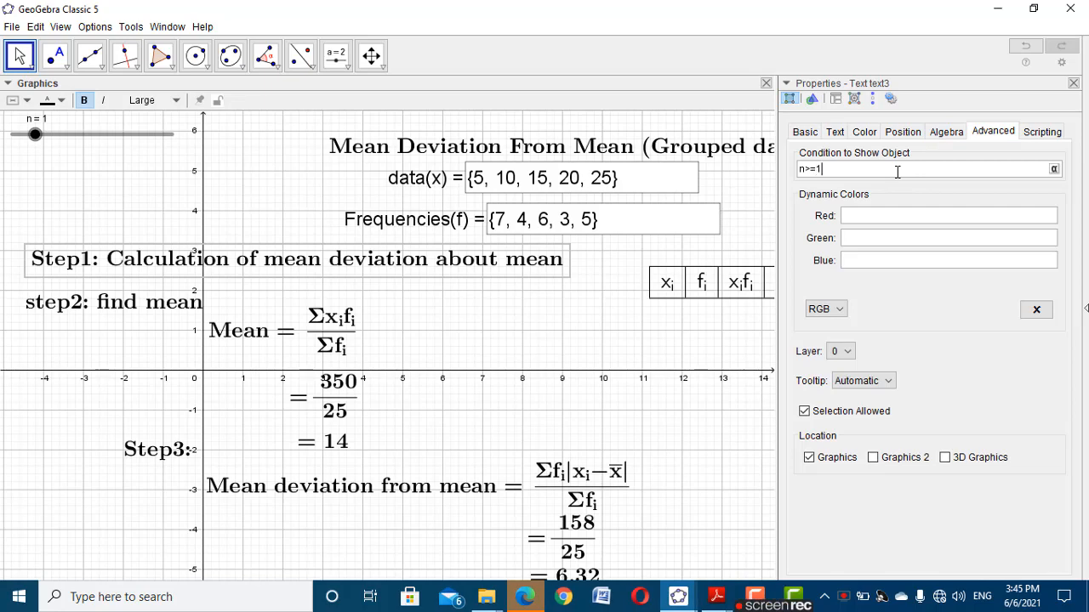
{"action": "left_click", "coordinate": [1073, 83]}
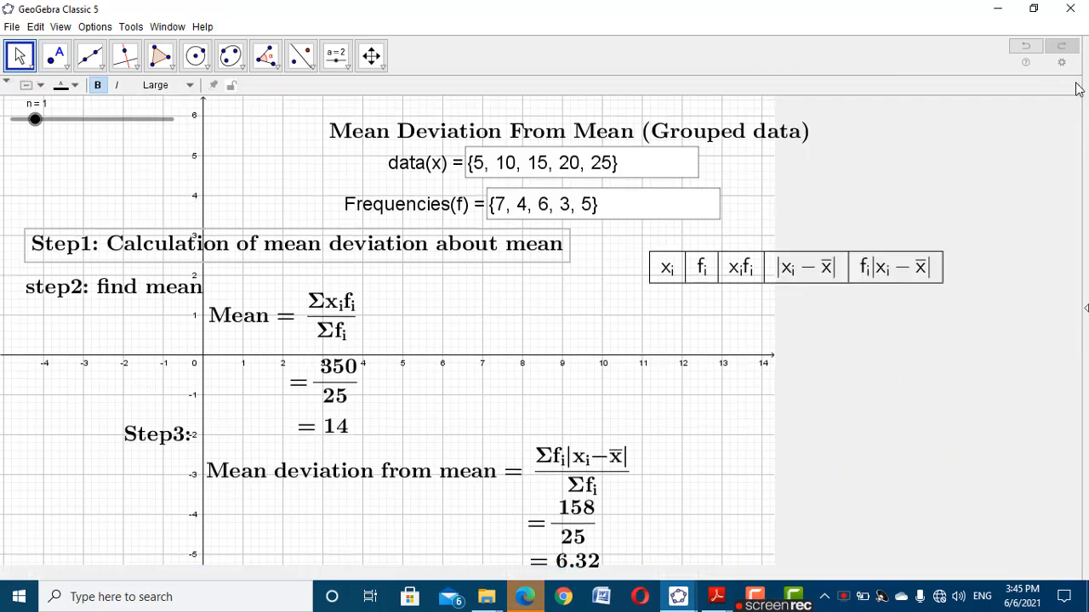
Set slider n to 7 so the complete frequency table is shown
{"action": "left_click_drag", "start_coordinate": [35, 119], "coordinate": [103, 119]}
{"action": "left_click_drag", "start_coordinate": [147, 147], "coordinate": [255, 165]}
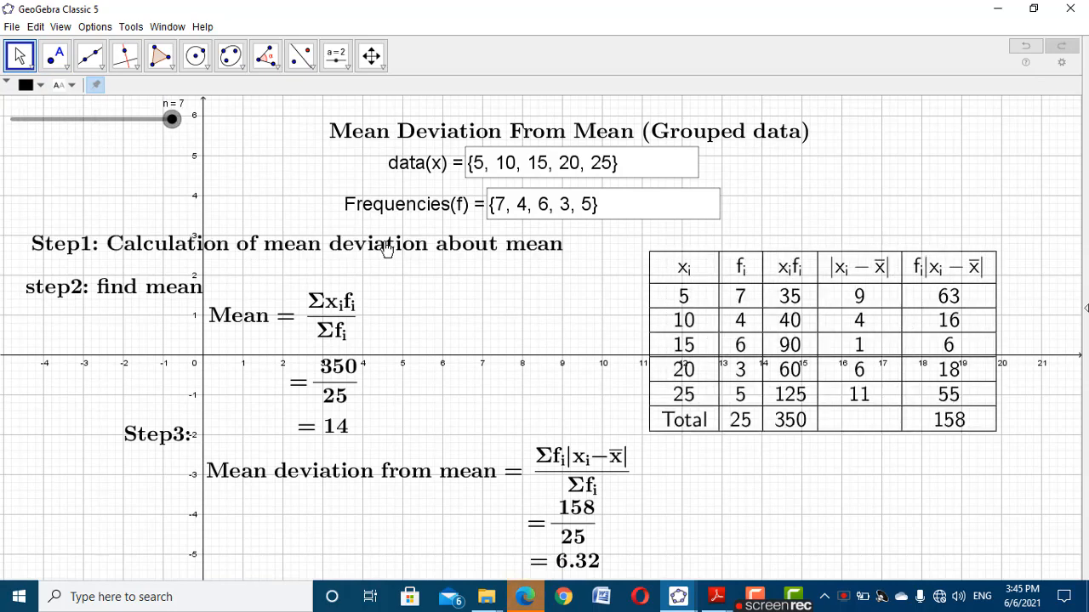
{"action": "left_click", "coordinate": [147, 289]}
{"action": "right_click", "coordinate": [147, 293]}
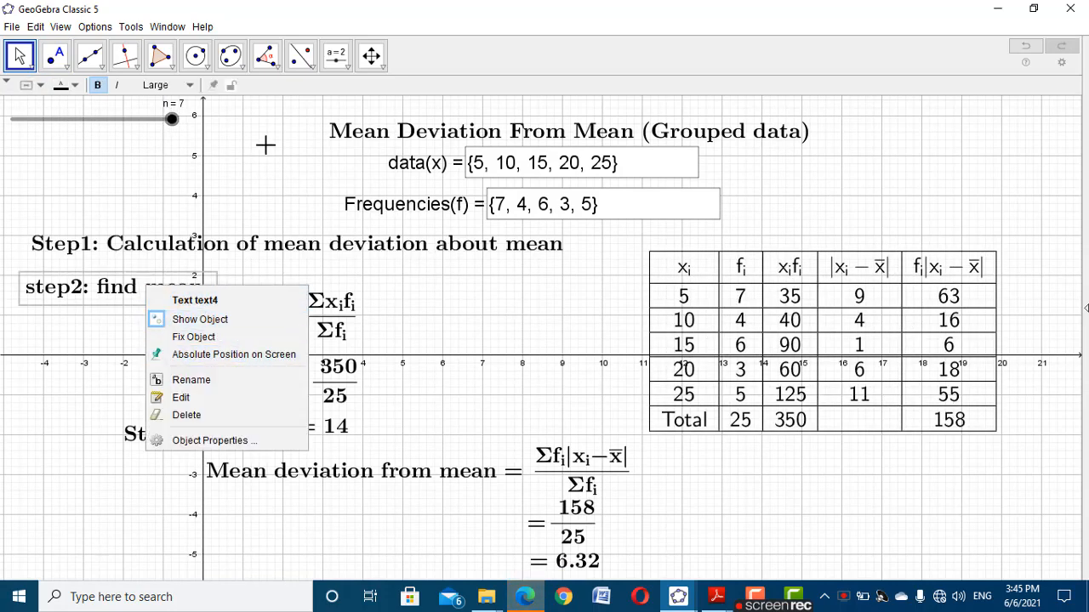
{"action": "left_click", "coordinate": [286, 121]}
Create a number slider a ranging from 0 to 9 with an increment of 1
{"action": "left_click", "coordinate": [346, 75]}
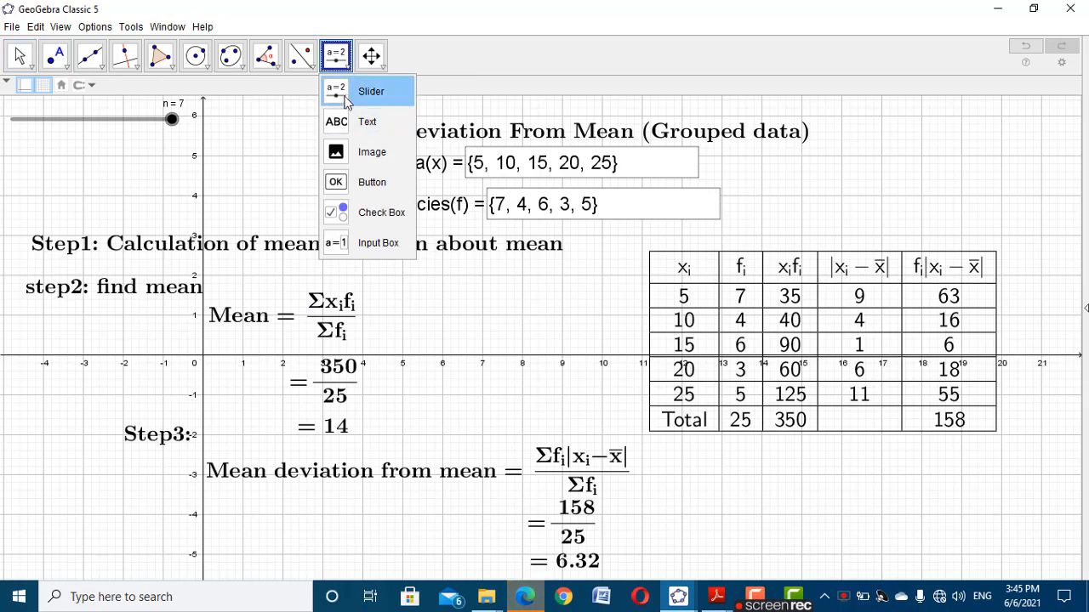
{"action": "left_click", "coordinate": [319, 153]}
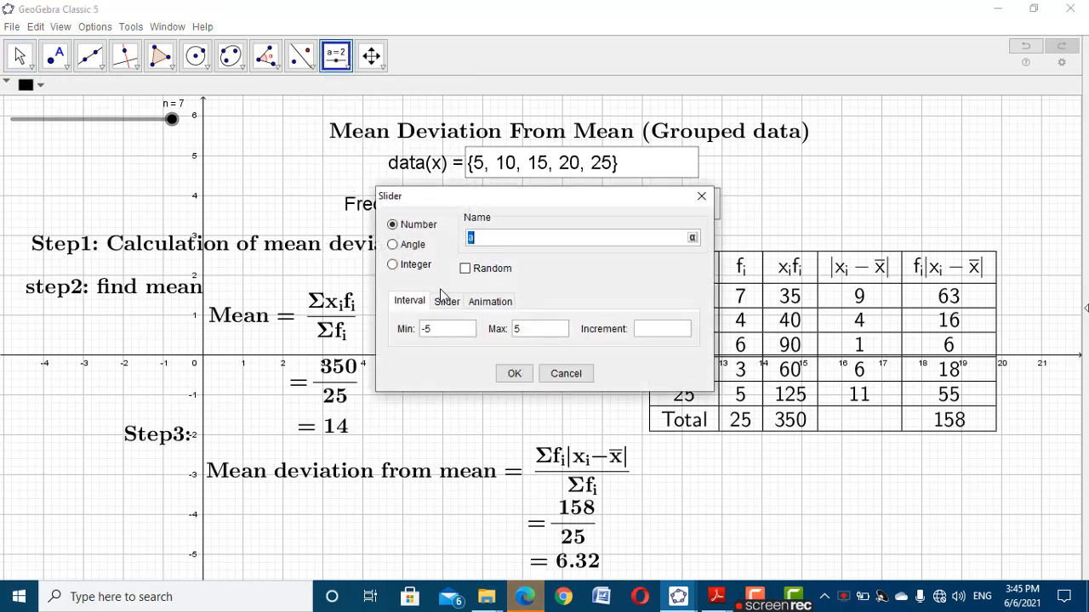
{"action": "left_click_drag", "start_coordinate": [445, 331], "coordinate": [387, 328]}
{"action": "left_click_drag", "start_coordinate": [525, 336], "coordinate": [492, 331]}
{"action": "type", "text": "9"}
{"action": "left_click", "coordinate": [663, 333]}
{"action": "type", "text": "1"}
{"action": "left_click", "coordinate": [514, 374]}
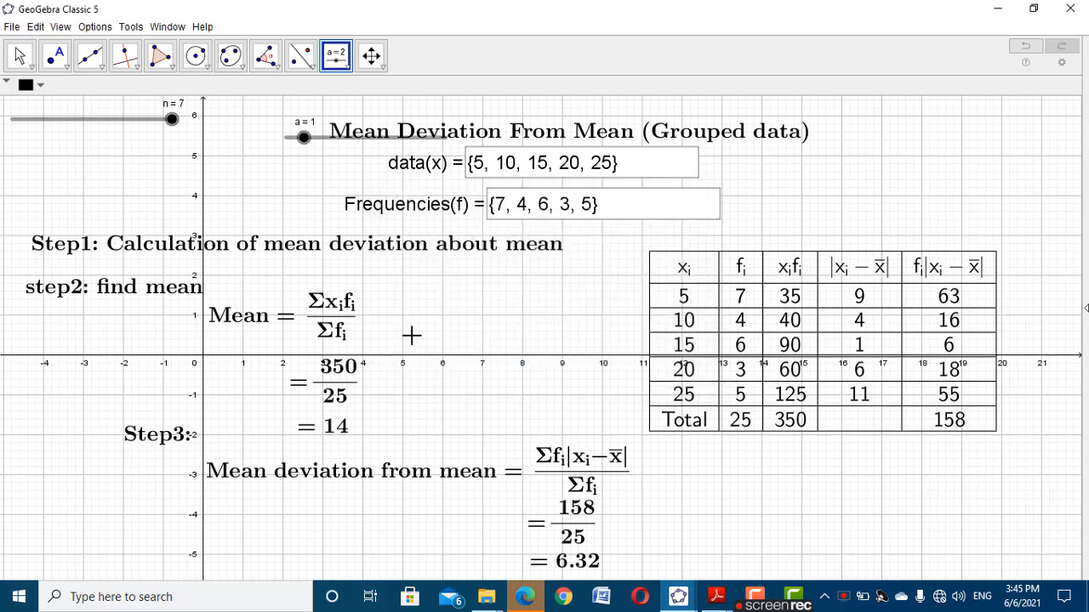
Set slider a to 0 and reposition it directly beneath slider n
{"action": "left_click_drag", "start_coordinate": [319, 139], "coordinate": [145, 162]}
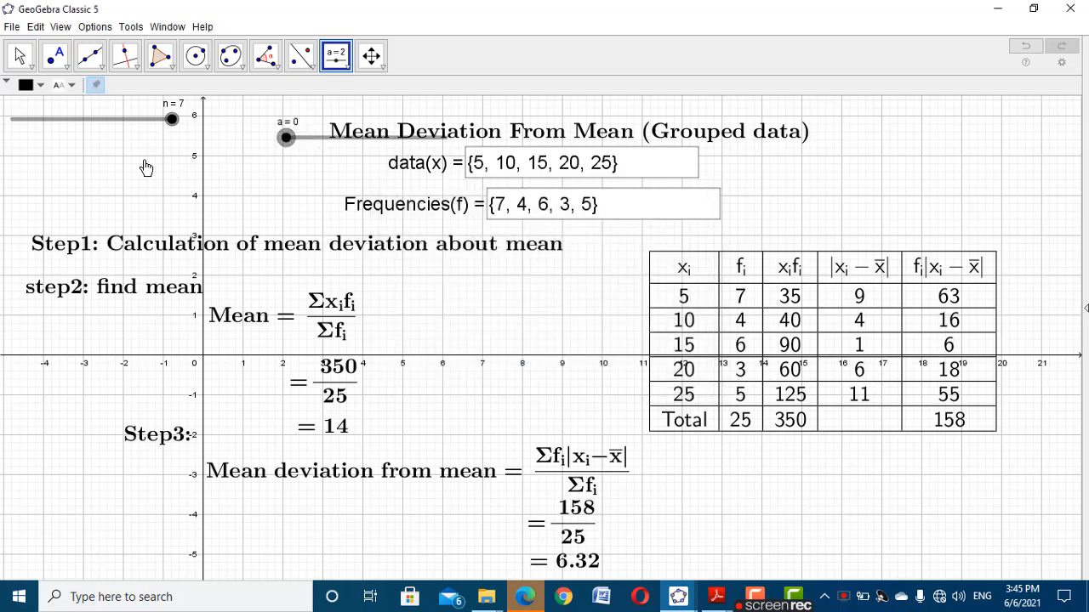
{"action": "left_click_drag", "start_coordinate": [303, 139], "coordinate": [34, 170]}
{"action": "left_click", "coordinate": [17, 56]}
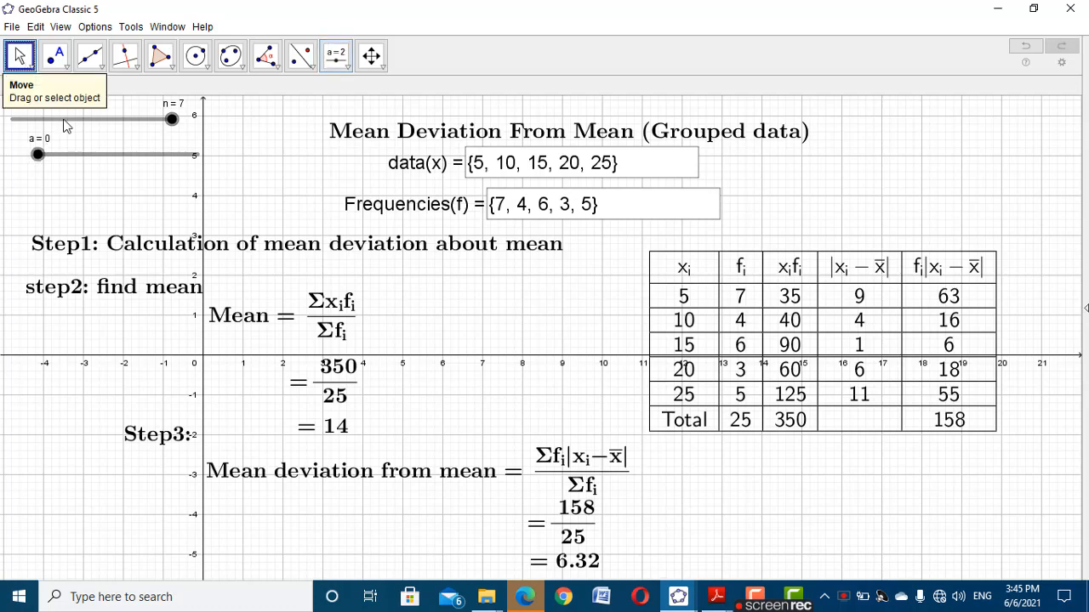
Give the step2 heading a condition to show the object of the form a>= using slider a
{"action": "left_click", "coordinate": [143, 299]}
{"action": "right_click", "coordinate": [141, 293]}
{"action": "left_click", "coordinate": [208, 446]}
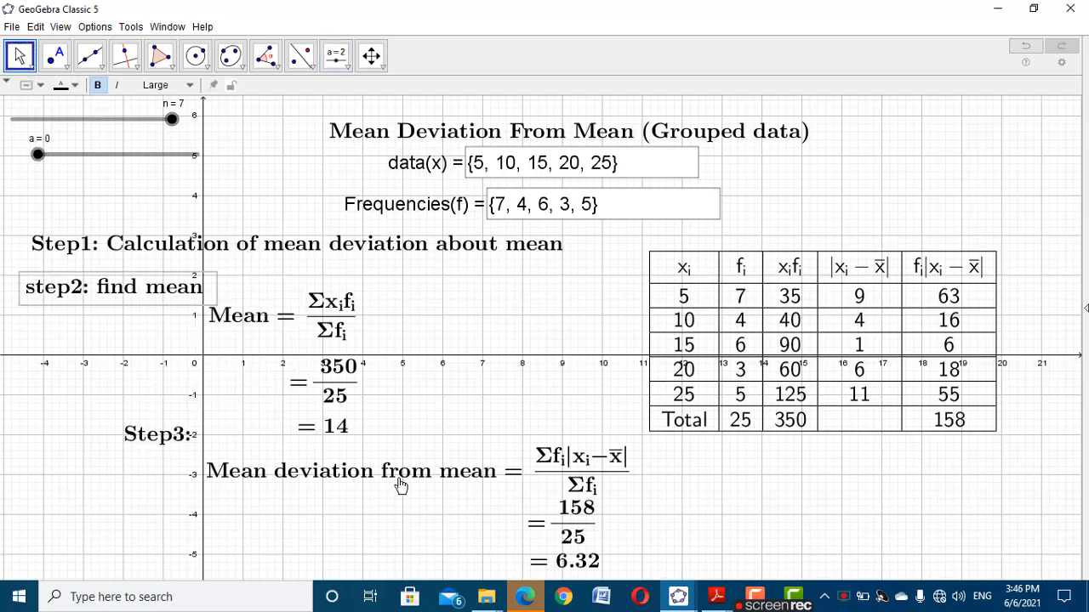
{"action": "left_click", "coordinate": [866, 174]}
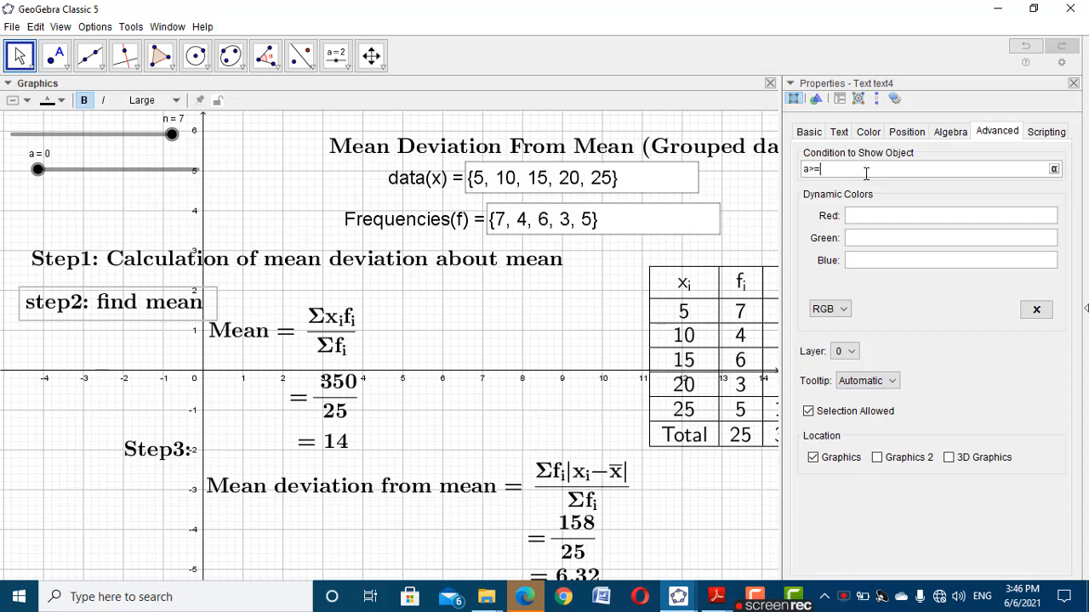
{"action": "key", "text": "ctrl+a"}
{"action": "left_click", "coordinate": [1074, 82]}
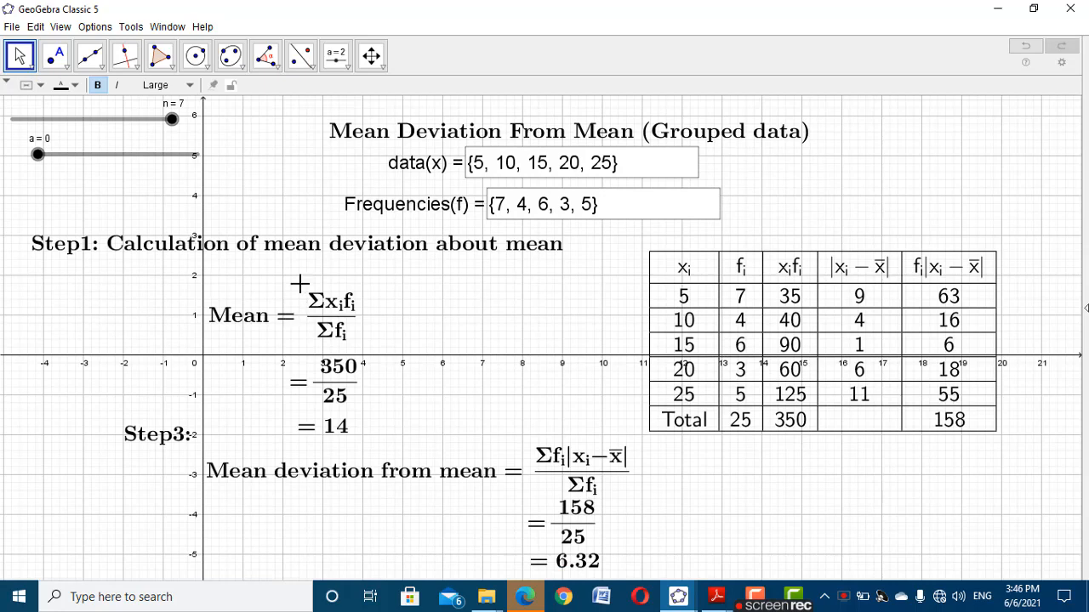
Give the Mean formula text the condition a>=2 to show the object
{"action": "left_click", "coordinate": [291, 316]}
{"action": "right_click", "coordinate": [289, 316]}
{"action": "left_click", "coordinate": [383, 470]}
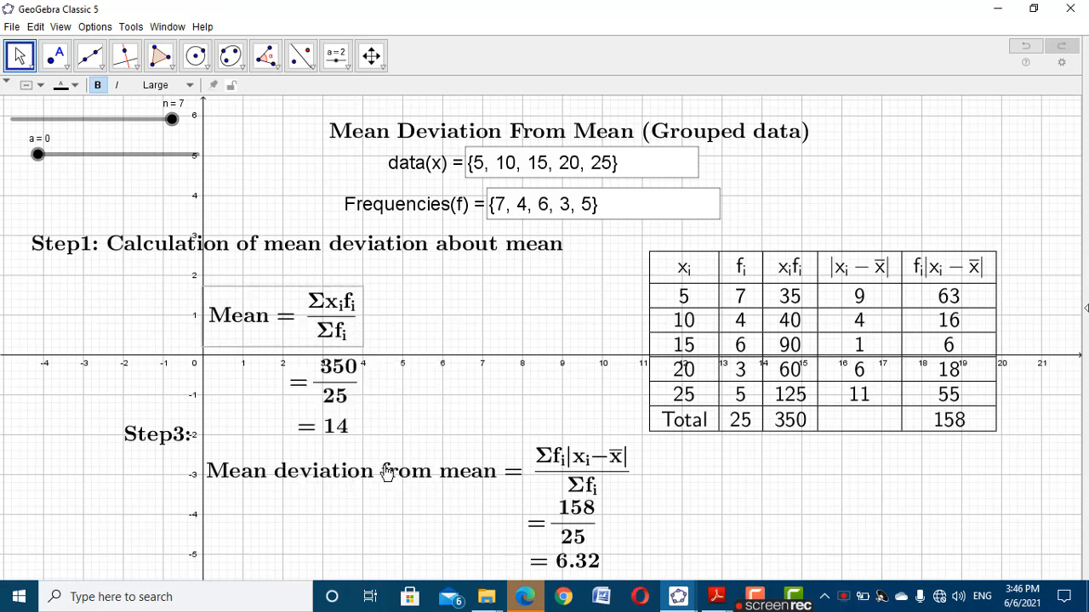
{"action": "left_click", "coordinate": [833, 188]}
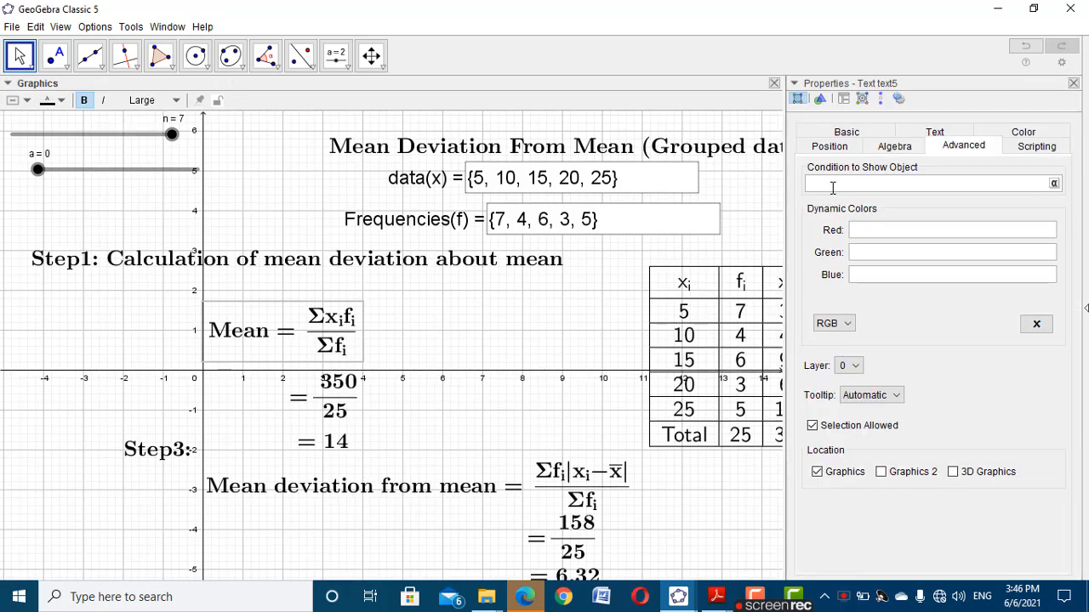
{"action": "type", "text": "a>=1"}
{"action": "left_click", "coordinate": [1074, 83]}
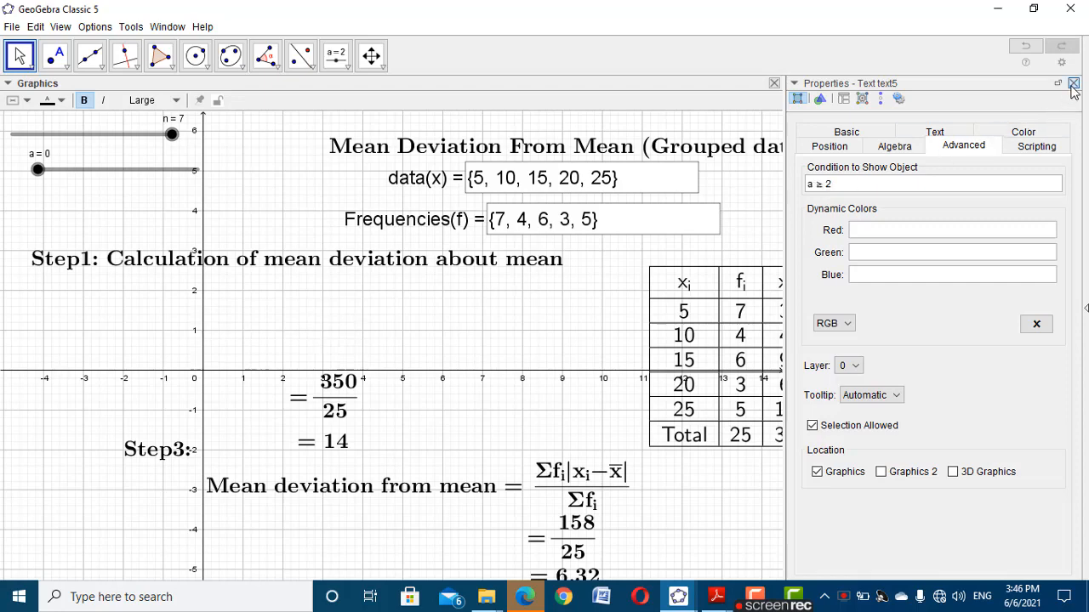
Set the condition to show the object to a>=3 for the 350/25 fraction and a>=4 for the = 14 result
{"action": "right_click", "coordinate": [341, 368]}
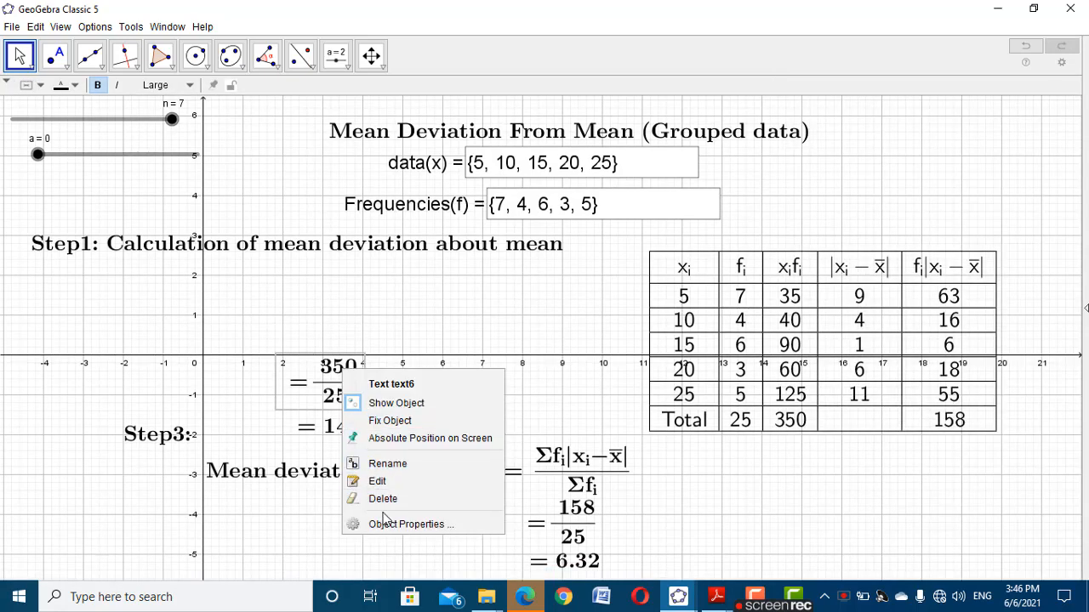
{"action": "left_click", "coordinate": [396, 520]}
{"action": "left_click", "coordinate": [924, 183]}
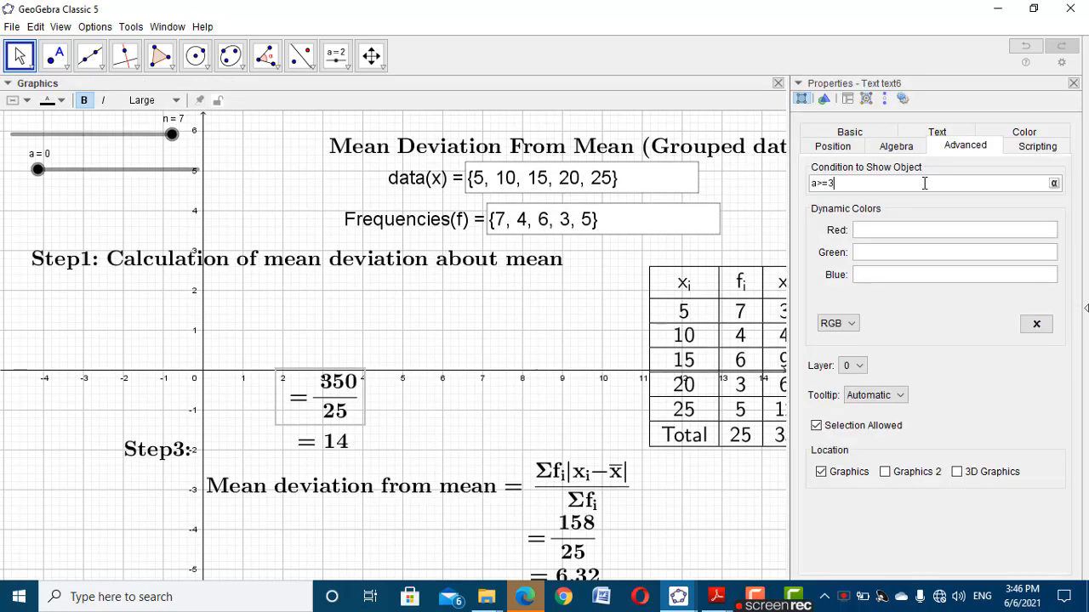
{"action": "left_click", "coordinate": [1073, 83]}
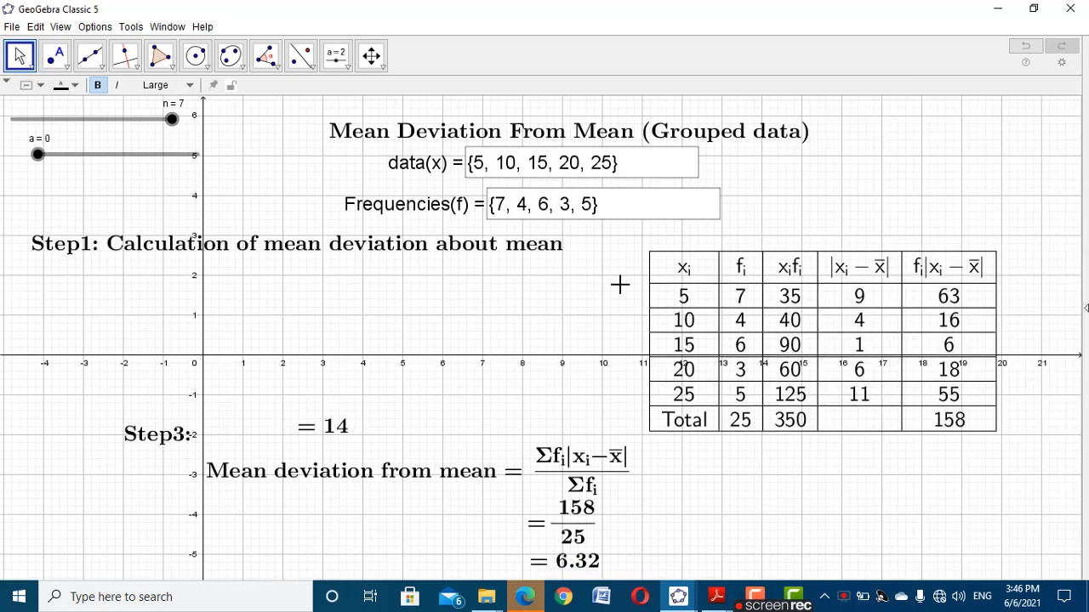
{"action": "right_click", "coordinate": [343, 426]}
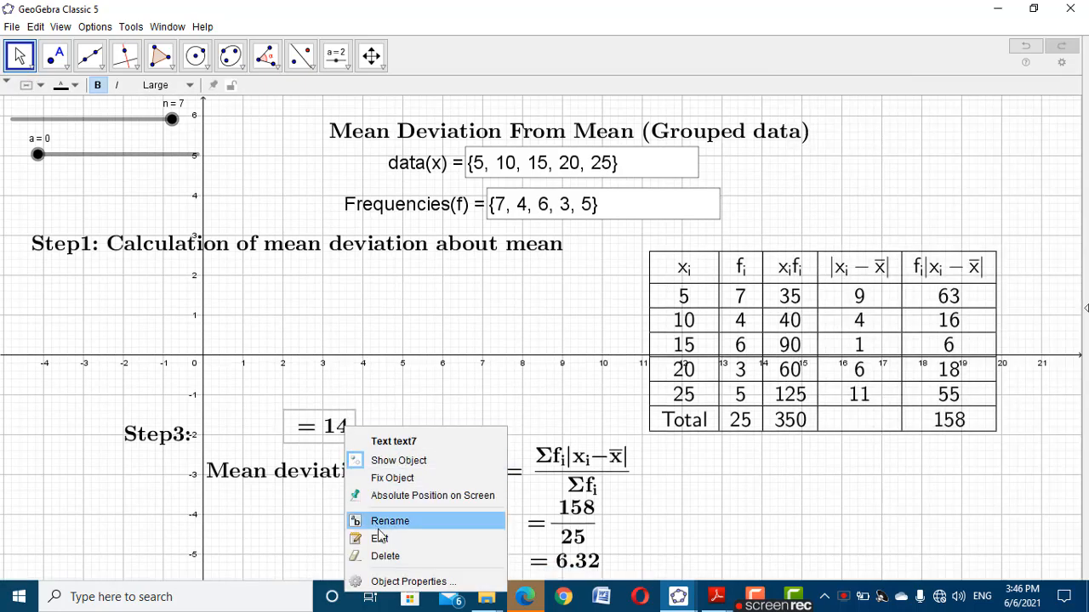
{"action": "left_click", "coordinate": [408, 577]}
{"action": "left_click", "coordinate": [908, 181]}
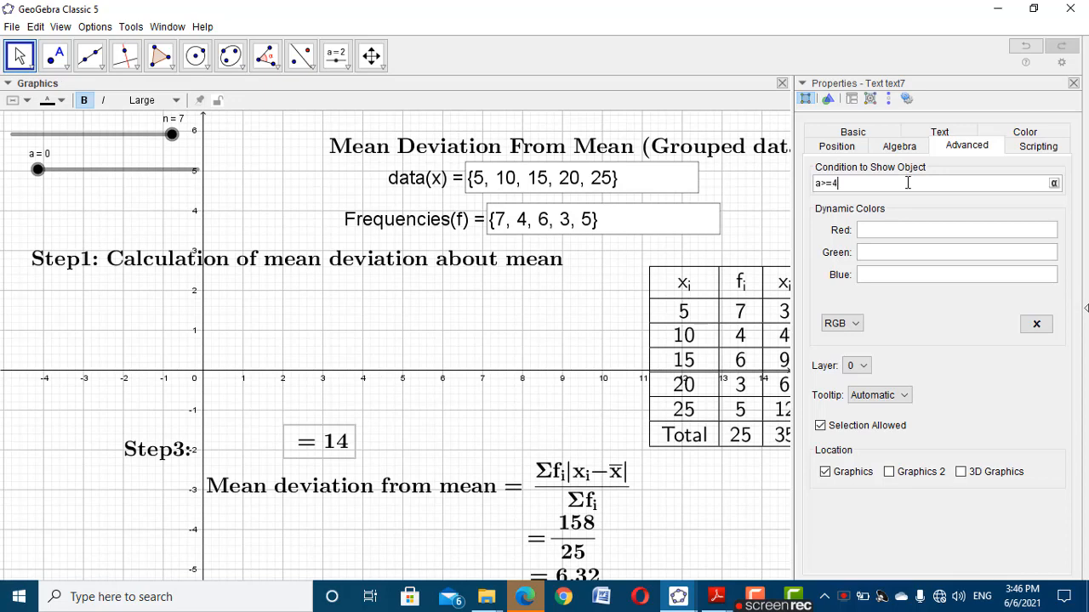
{"action": "left_click", "coordinate": [1074, 84]}
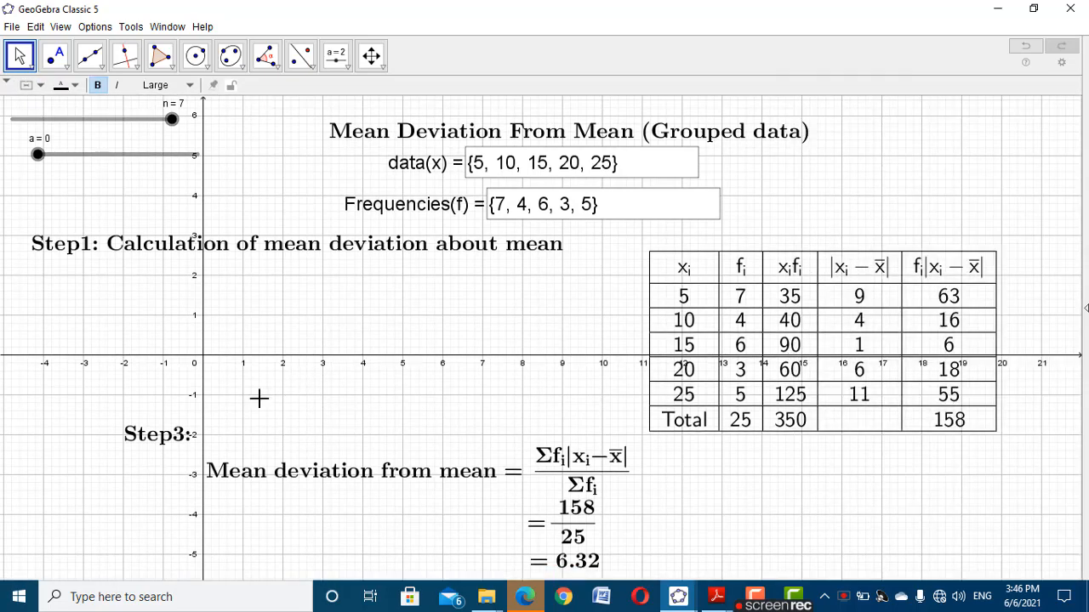
Give the Step3 heading the show condition a>=5 and the mean deviation formula its own a>= condition
{"action": "right_click", "coordinate": [175, 441]}
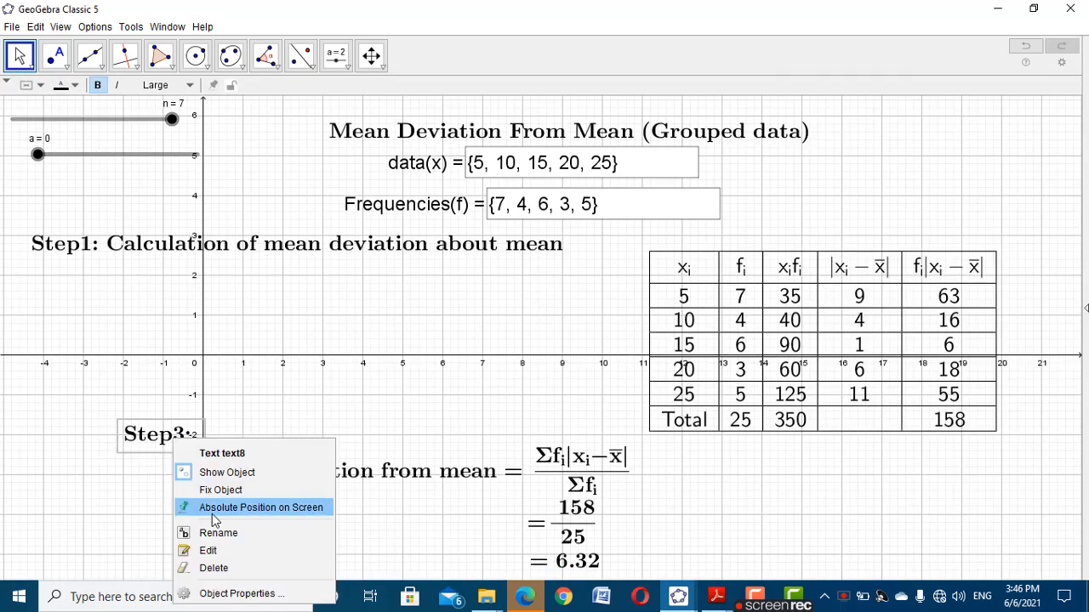
{"action": "left_click", "coordinate": [248, 594]}
{"action": "left_click", "coordinate": [830, 188]}
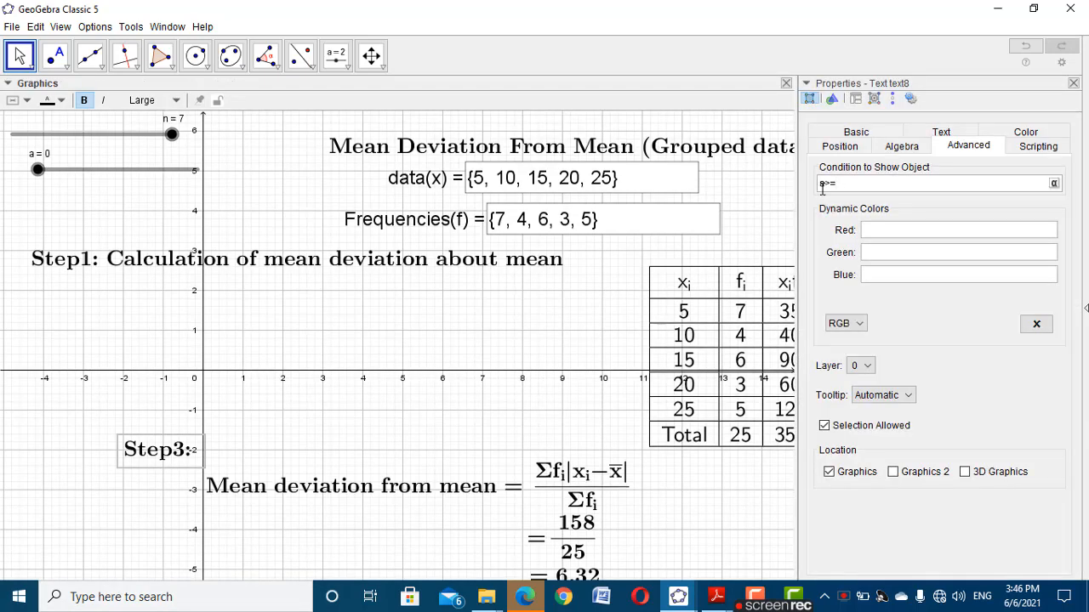
{"action": "left_click", "coordinate": [1073, 83]}
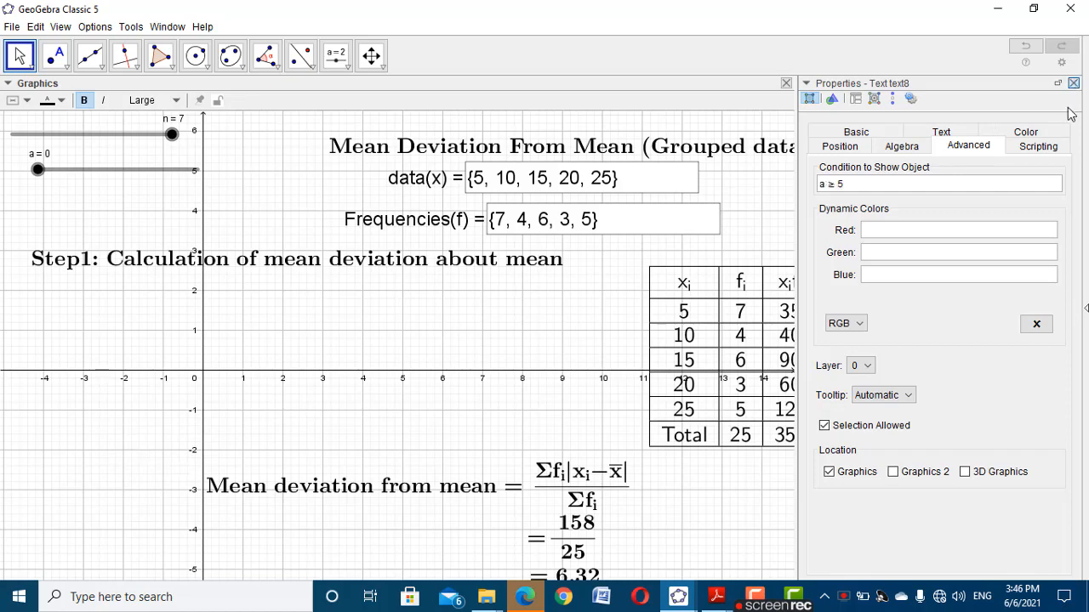
{"action": "right_click", "coordinate": [539, 472]}
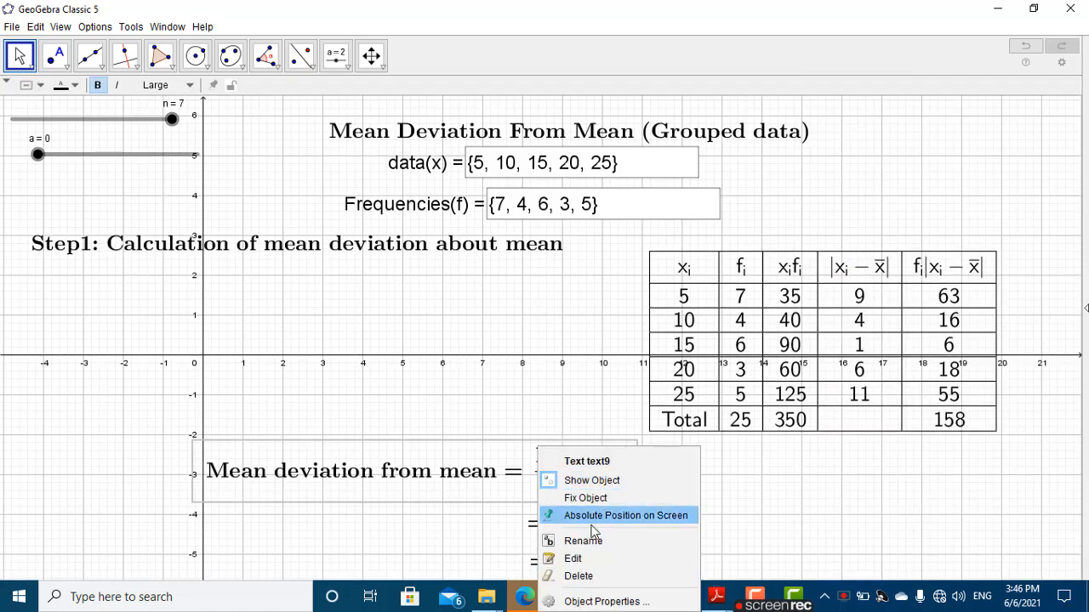
{"action": "left_click", "coordinate": [600, 598]}
{"action": "left_click", "coordinate": [985, 184]}
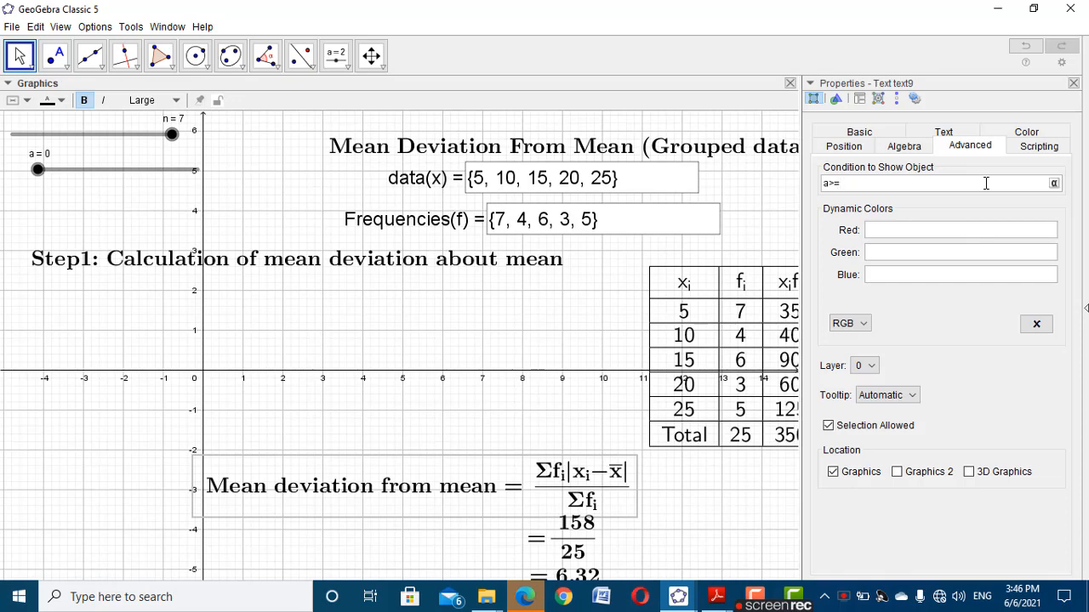
{"action": "left_click", "coordinate": [1074, 84]}
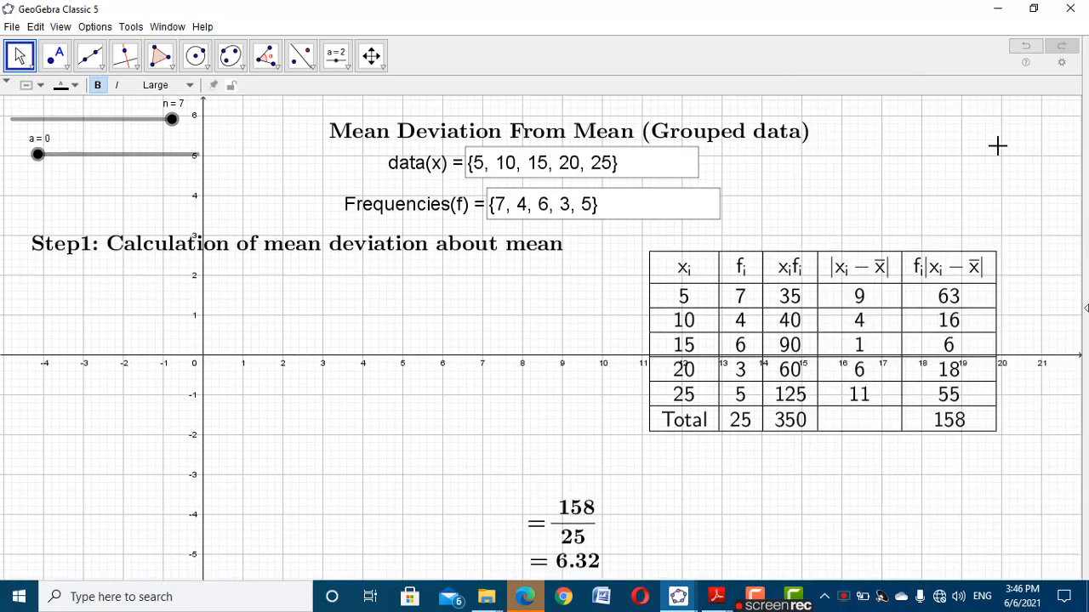
Give the 158/25 fraction an a>= show condition and the = 6.32 result the condition a>=1
{"action": "right_click", "coordinate": [570, 527]}
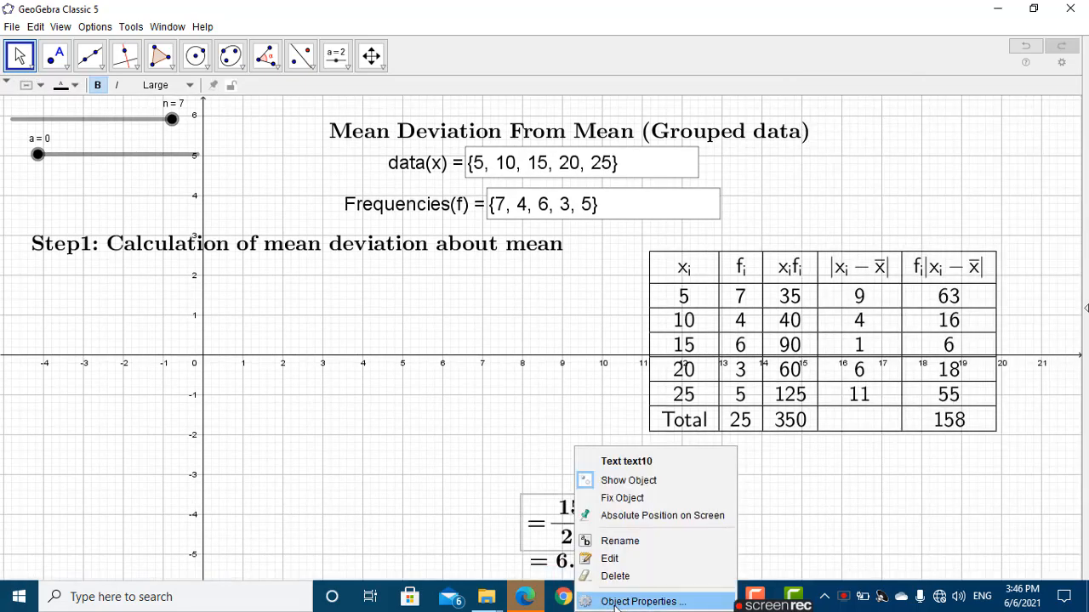
{"action": "left_click", "coordinate": [621, 601]}
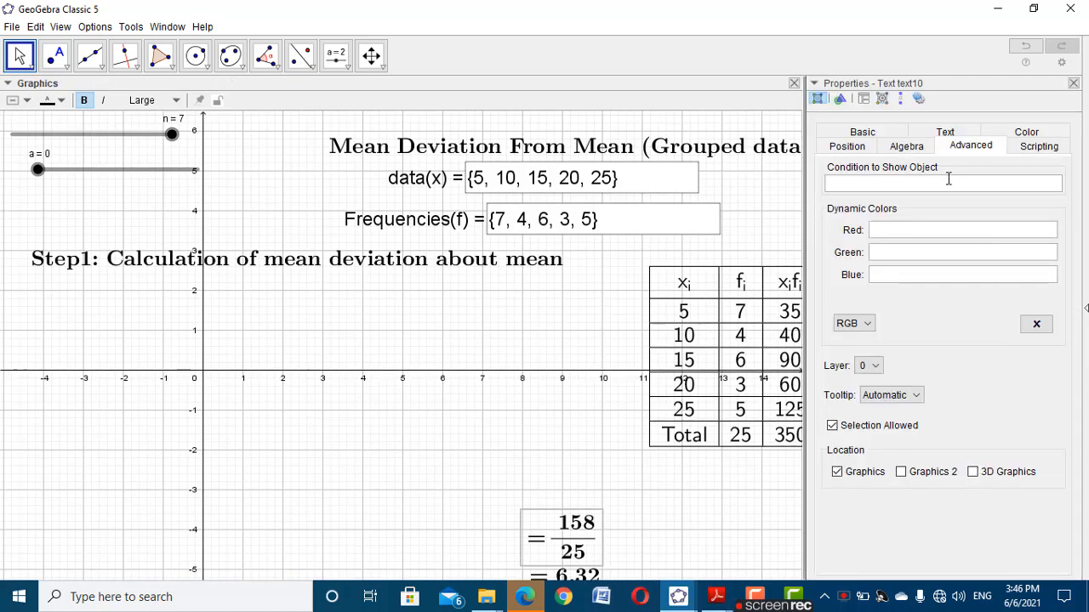
{"action": "left_click", "coordinate": [948, 181]}
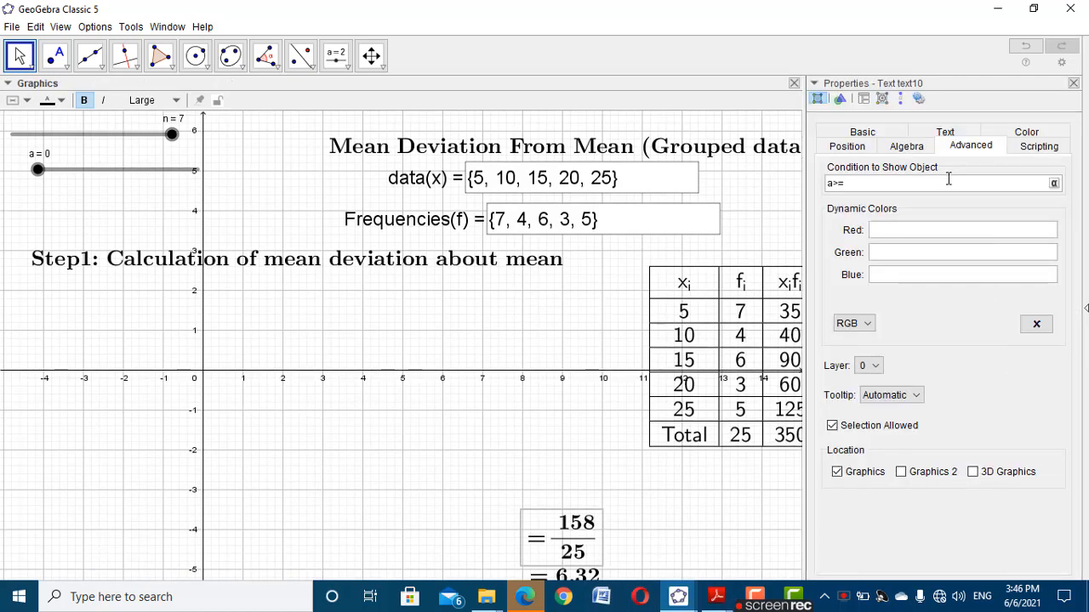
{"action": "left_click", "coordinate": [1074, 83]}
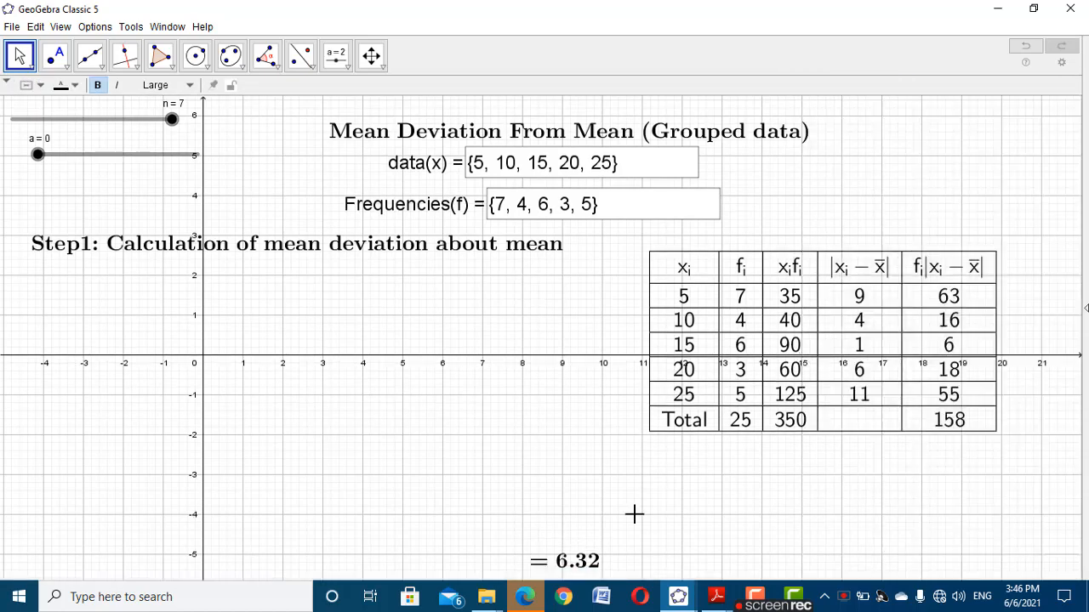
{"action": "right_click", "coordinate": [579, 563]}
{"action": "left_click", "coordinate": [591, 598]}
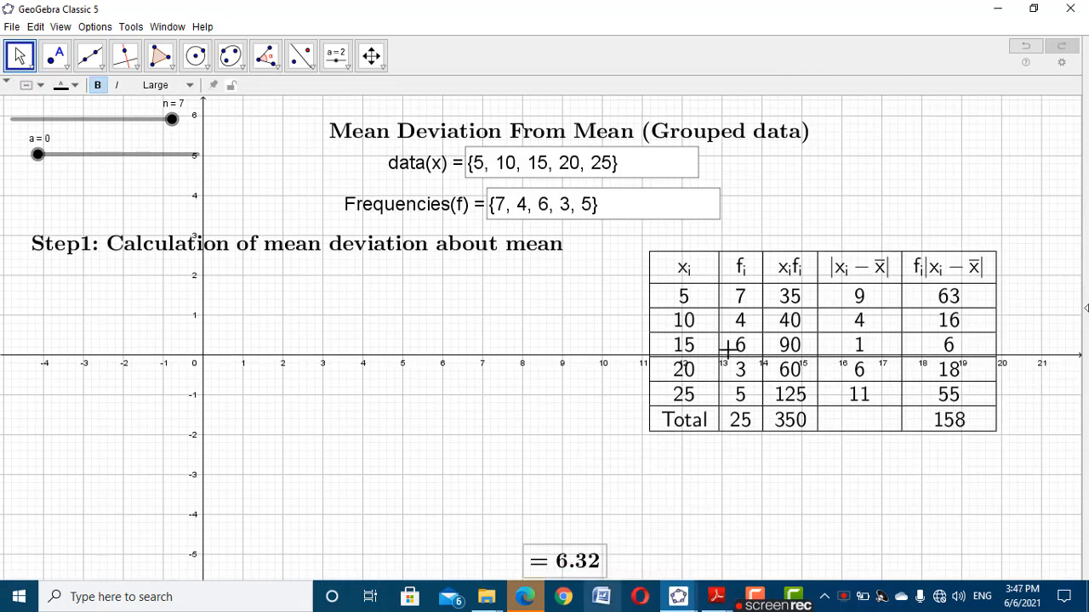
{"action": "left_click", "coordinate": [872, 184]}
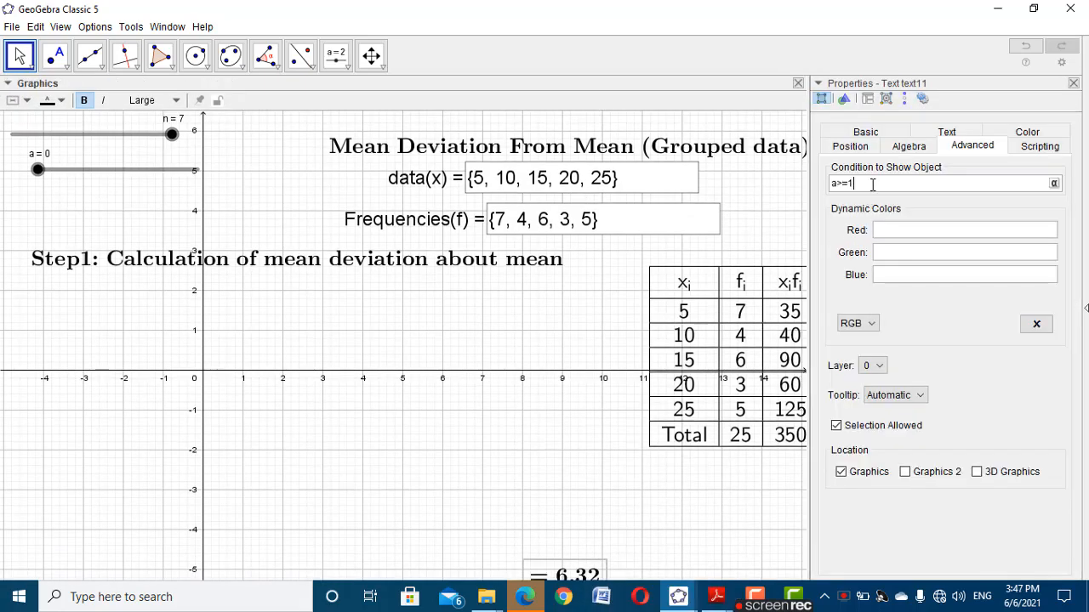
{"action": "left_click", "coordinate": [1073, 84]}
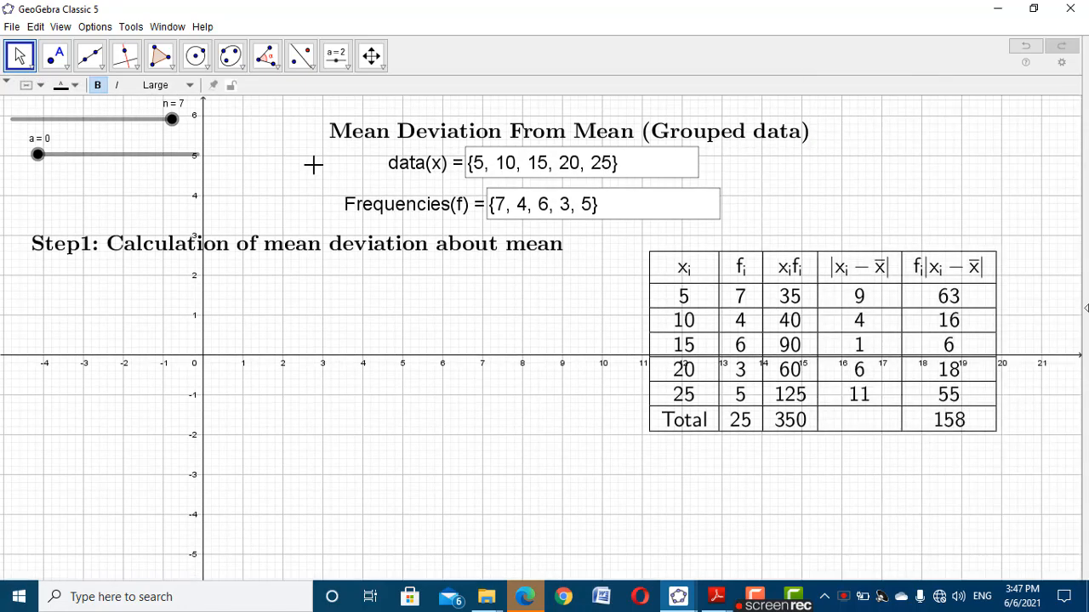
Set slider a to 9 to reveal all the step headings and formulas
{"action": "left_click_drag", "start_coordinate": [173, 120], "coordinate": [280, 129]}
{"action": "left_click_drag", "start_coordinate": [37, 154], "coordinate": [202, 185]}
Give the data(x) input box an On Click script that sets n=0 and a=0
{"action": "left_click", "coordinate": [680, 155]}
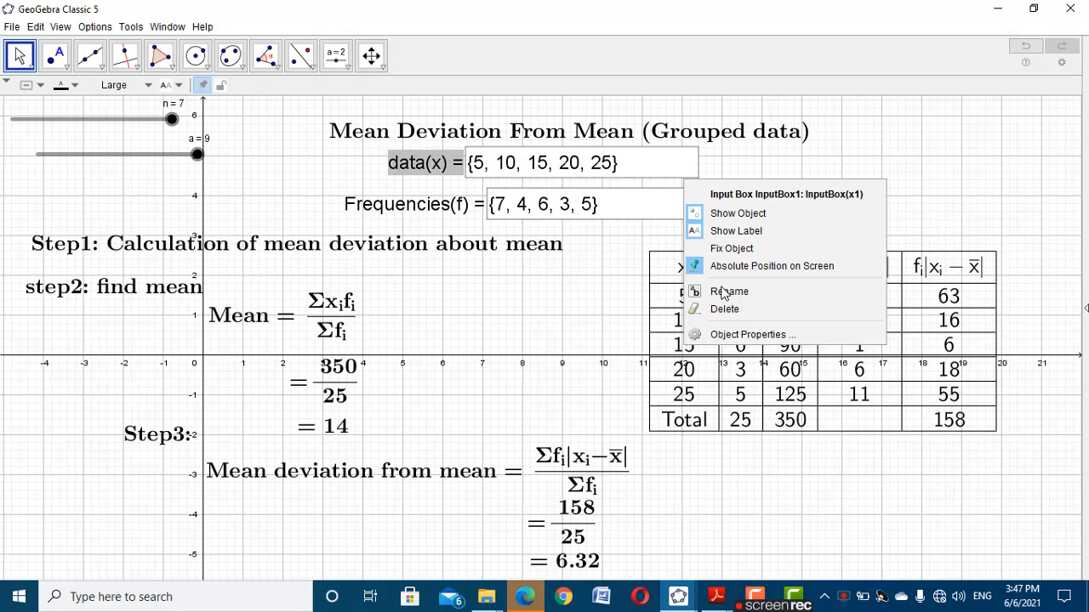
{"action": "left_click", "coordinate": [750, 334]}
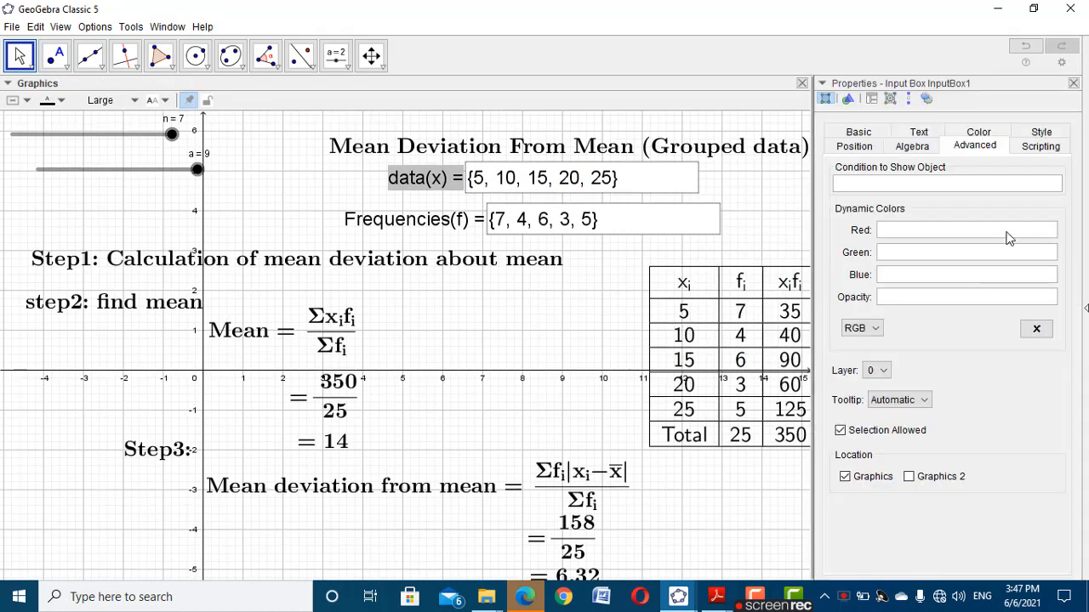
{"action": "left_click", "coordinate": [1040, 146]}
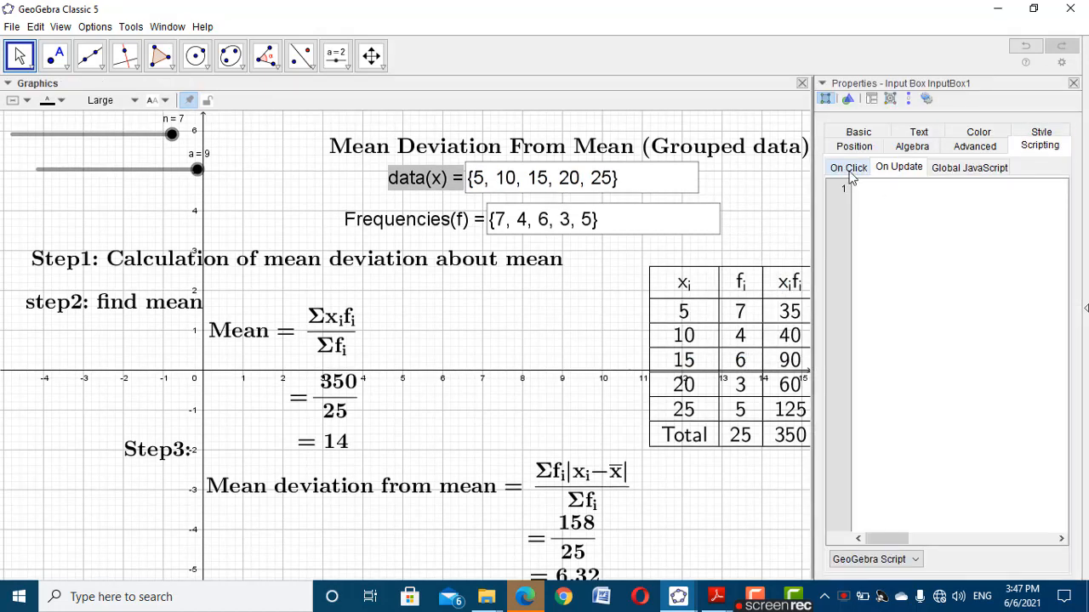
{"action": "left_click", "coordinate": [894, 207]}
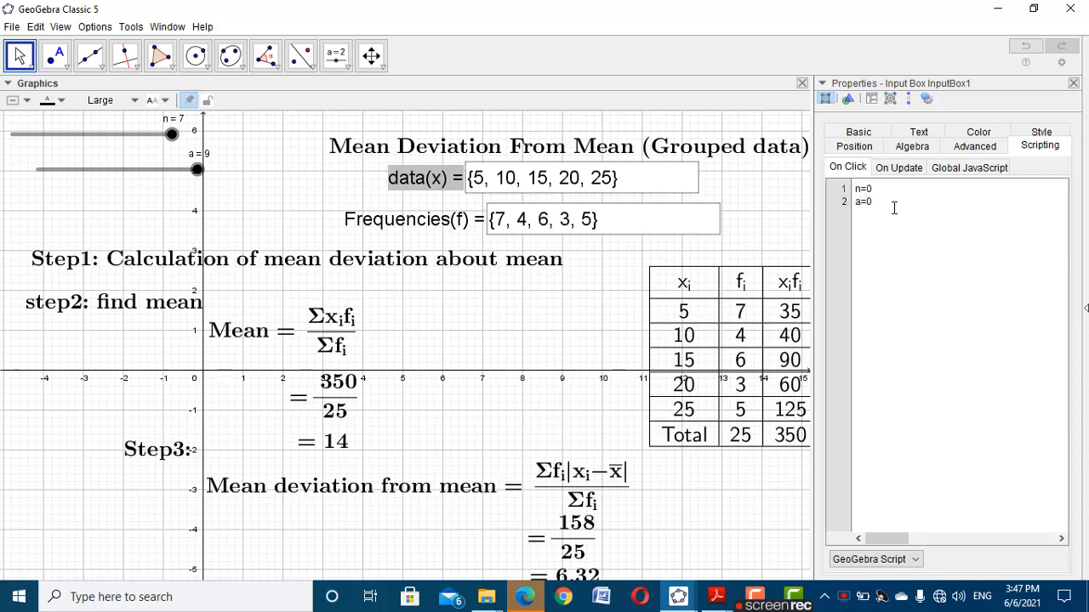
{"action": "left_click", "coordinate": [1074, 83]}
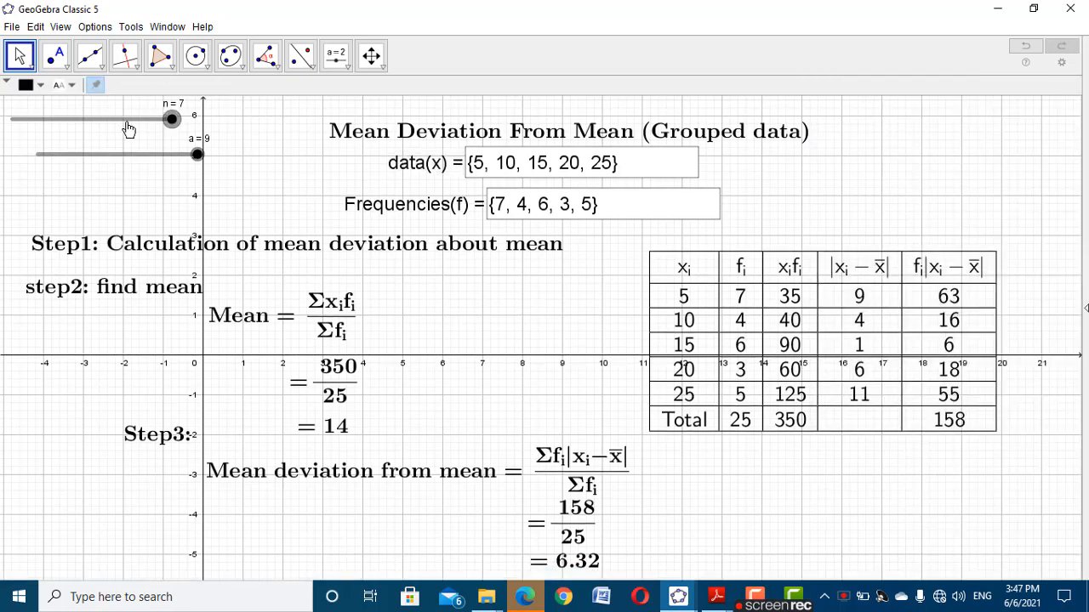
Give the Frequencies(f) input box its own On Click script resetting both sliders with n=0 and a=0
{"action": "left_click_drag", "start_coordinate": [127, 128], "coordinate": [172, 119]}
{"action": "right_click", "coordinate": [436, 203]}
{"action": "left_click", "coordinate": [507, 355]}
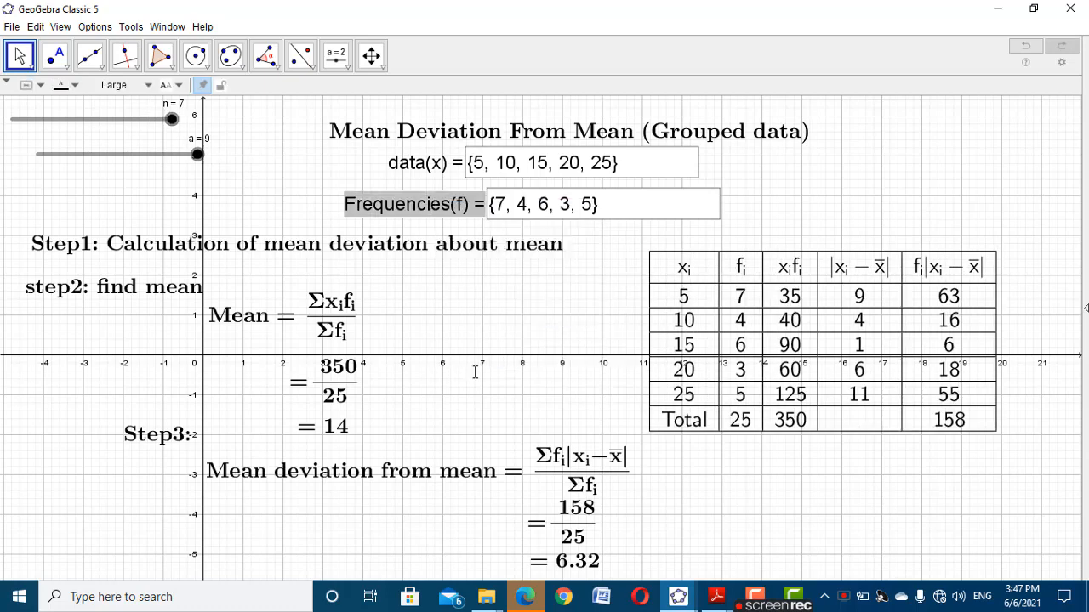
{"action": "left_click", "coordinate": [847, 170]}
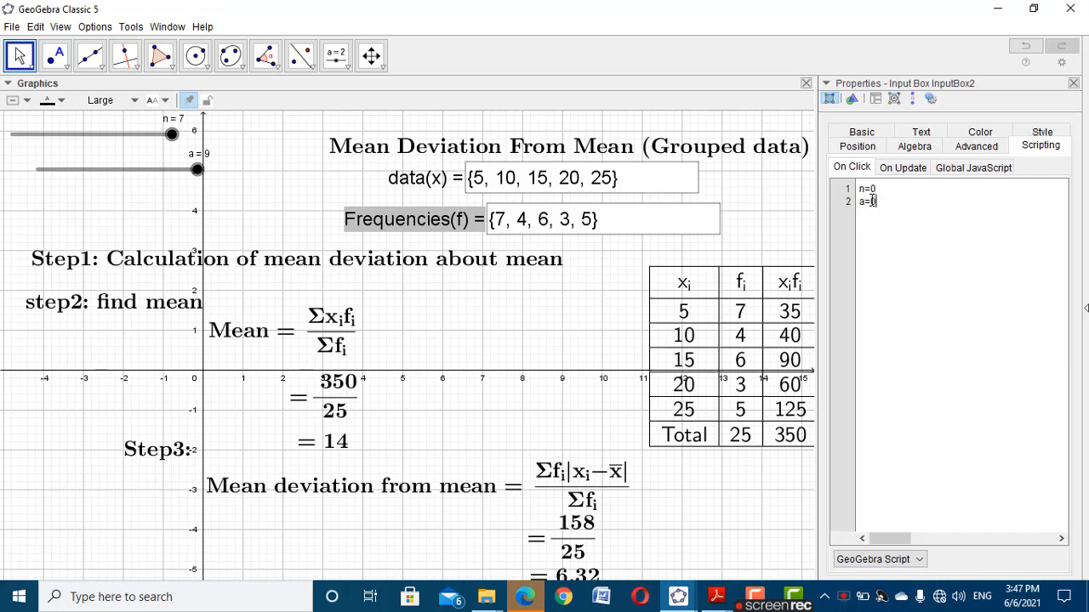
{"action": "left_click", "coordinate": [1074, 83]}
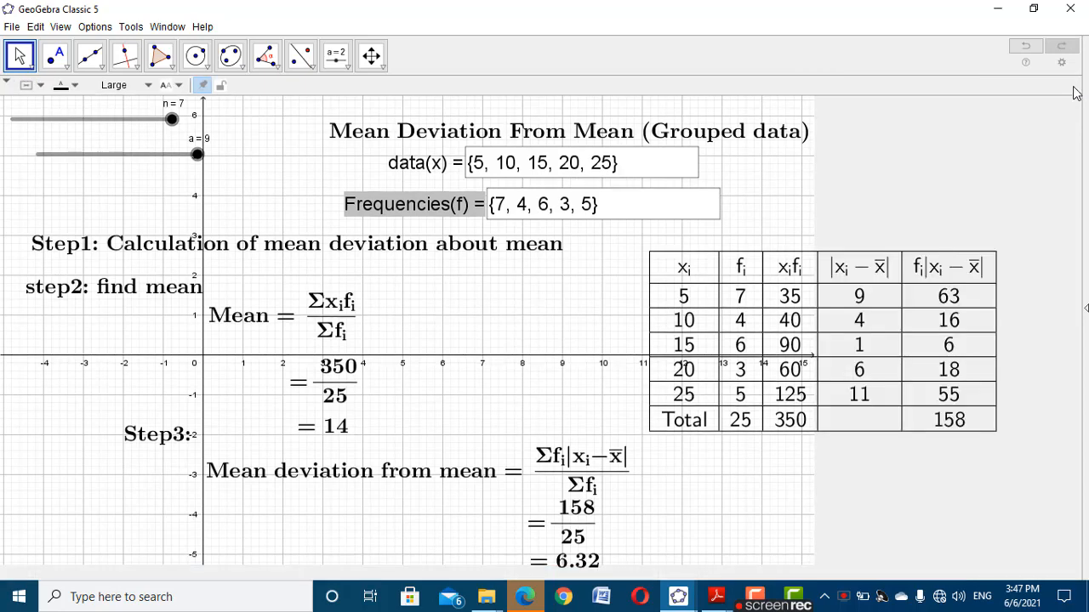
Caption slider n as Slide me_1, display the caption as its label, and set the slider width to 80 px
{"action": "right_click", "coordinate": [126, 122]}
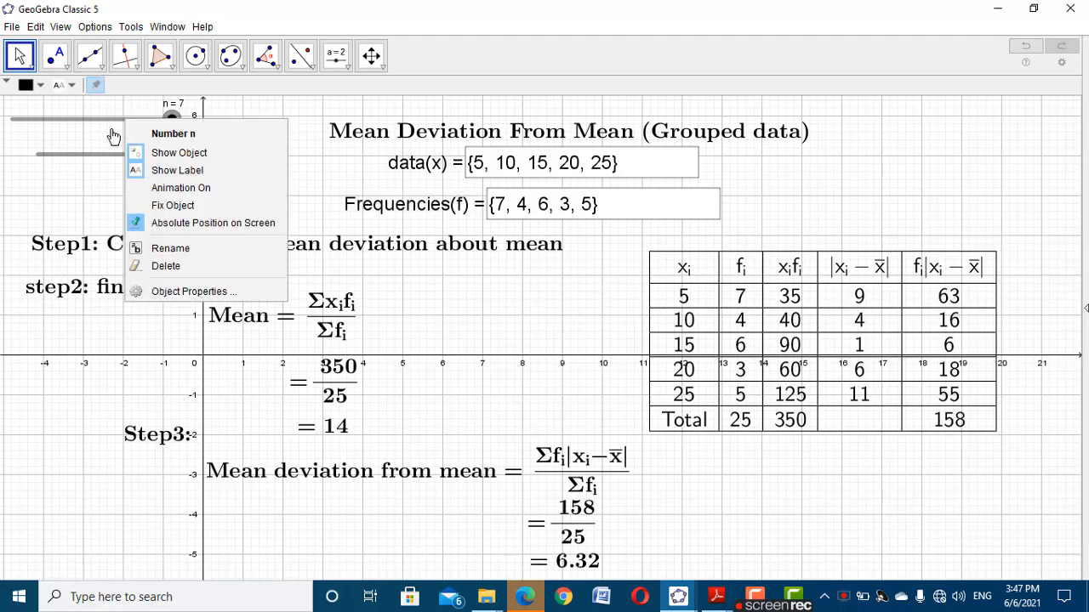
{"action": "left_click", "coordinate": [204, 292]}
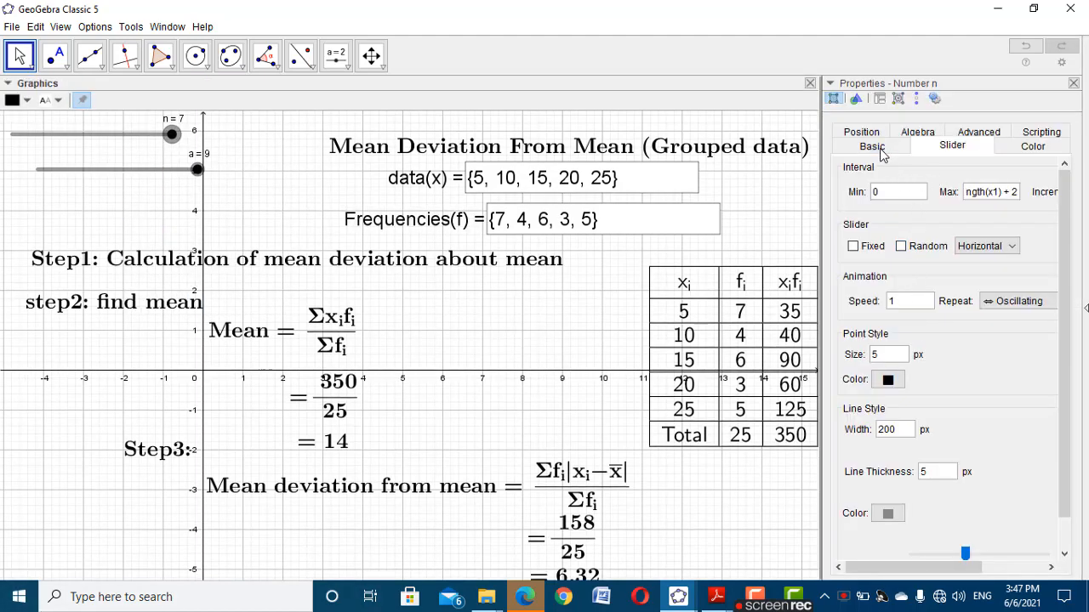
{"action": "left_click", "coordinate": [873, 147]}
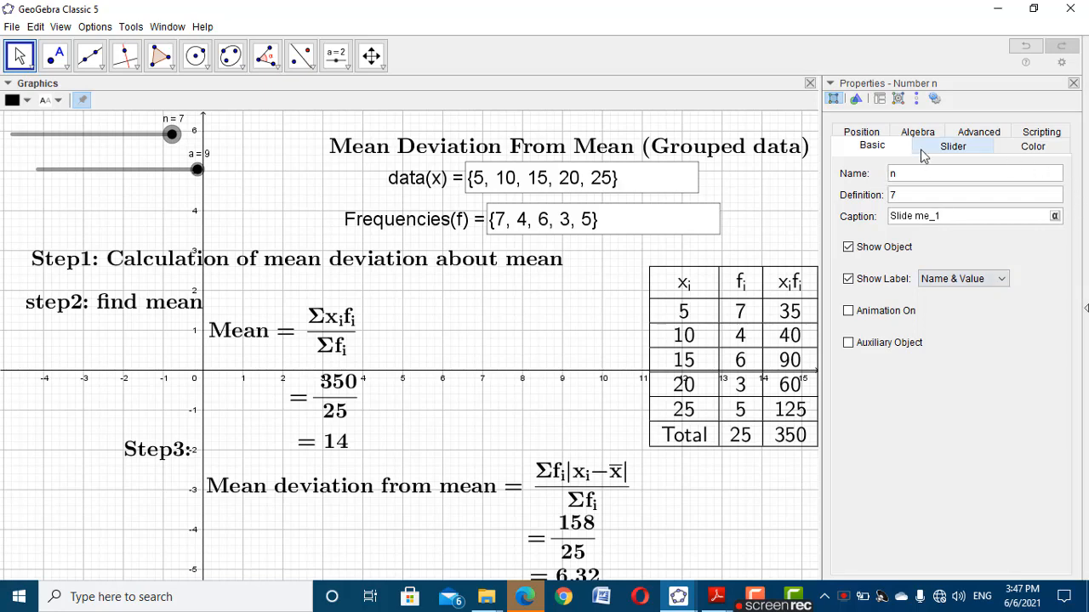
{"action": "left_click", "coordinate": [951, 146]}
{"action": "left_click_drag", "start_coordinate": [900, 430], "coordinate": [861, 434]}
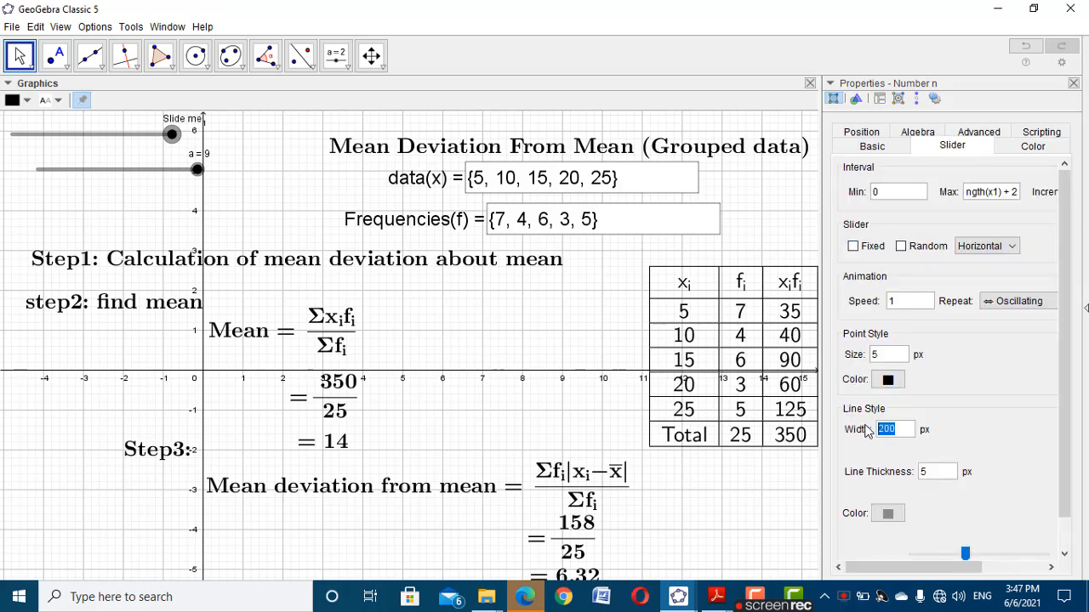
{"action": "type", "text": "80"}
{"action": "key", "text": "Return"}
{"action": "left_click", "coordinate": [1073, 84]}
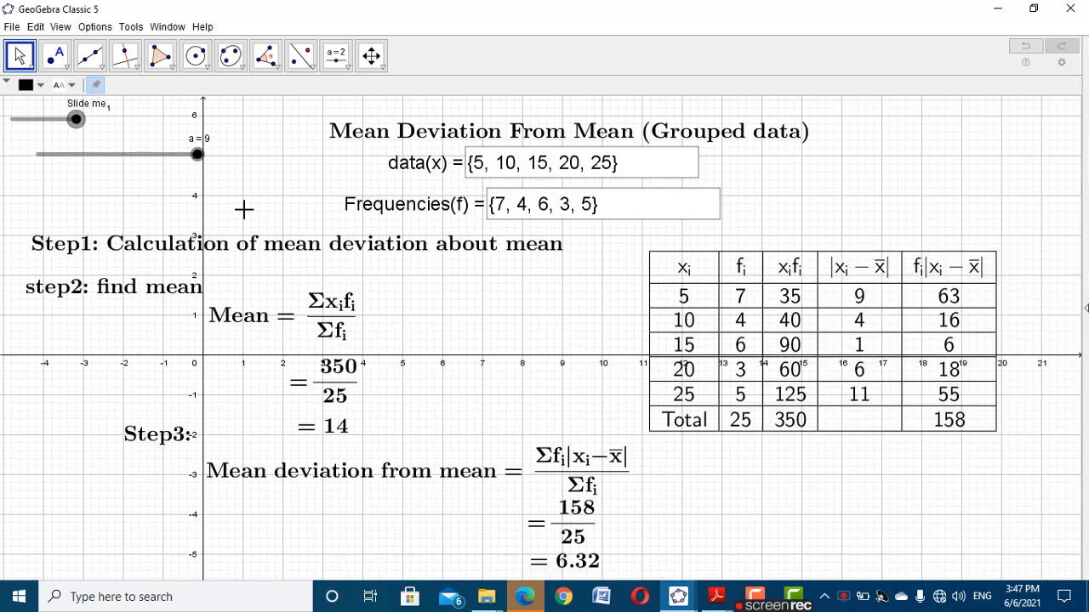
Caption slider a as Slide me_2, display the caption as its label, and set its width to 80 px
{"action": "right_click", "coordinate": [199, 165]}
{"action": "left_click", "coordinate": [255, 332]}
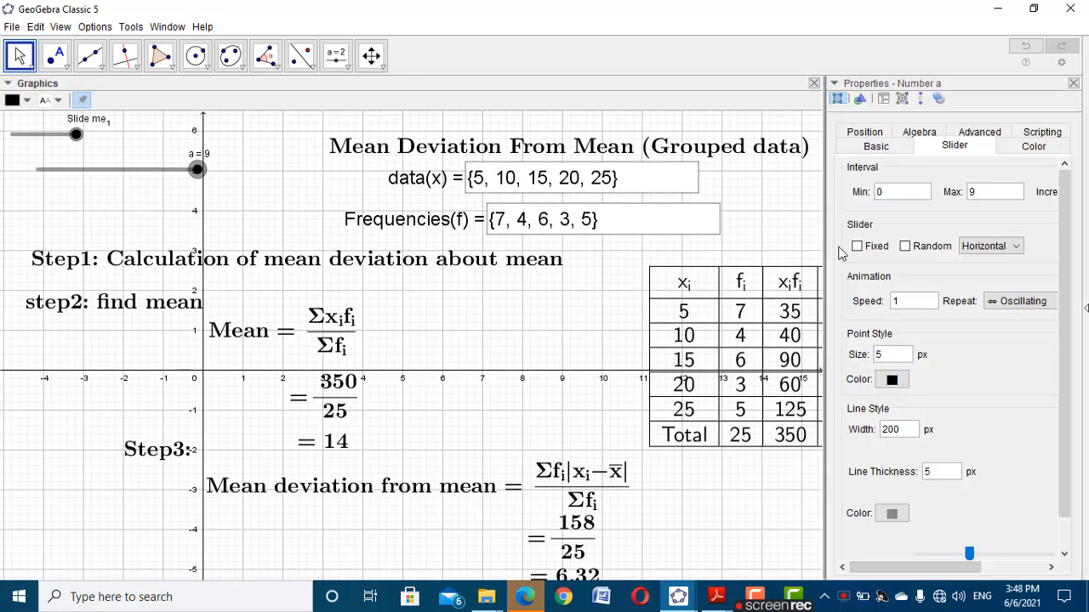
{"action": "left_click", "coordinate": [877, 148]}
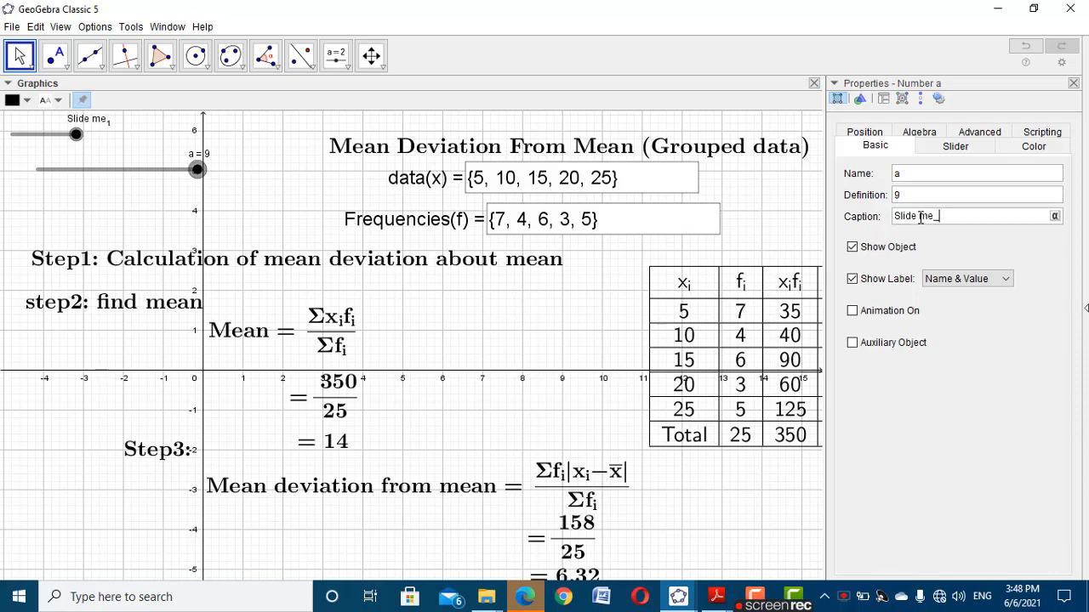
{"action": "left_click", "coordinate": [954, 146]}
{"action": "left_click", "coordinate": [903, 434]}
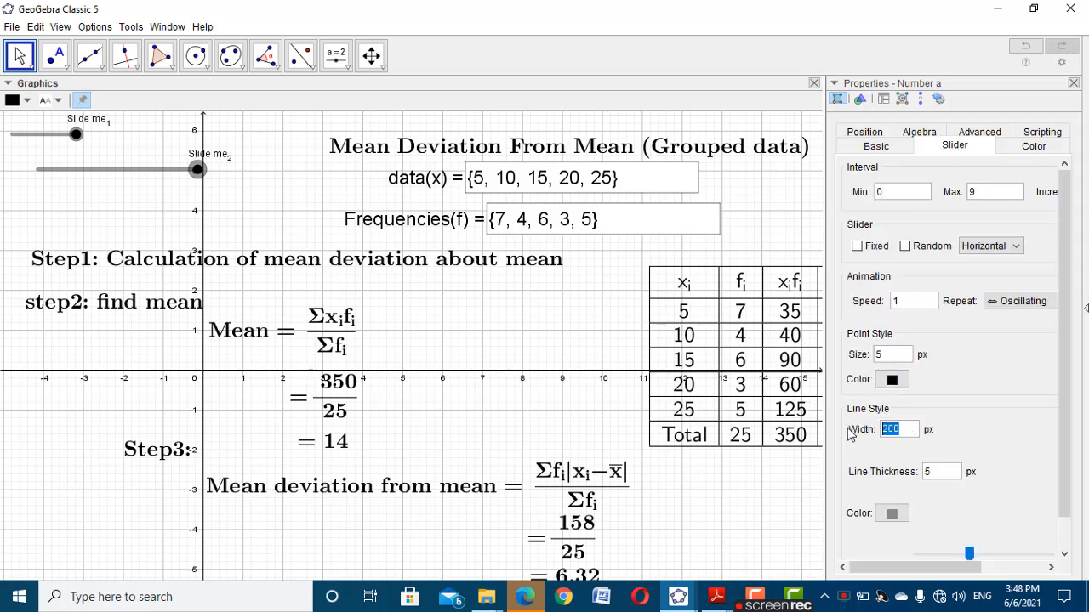
{"action": "type", "text": "80"}
{"action": "left_click", "coordinate": [1075, 84]}
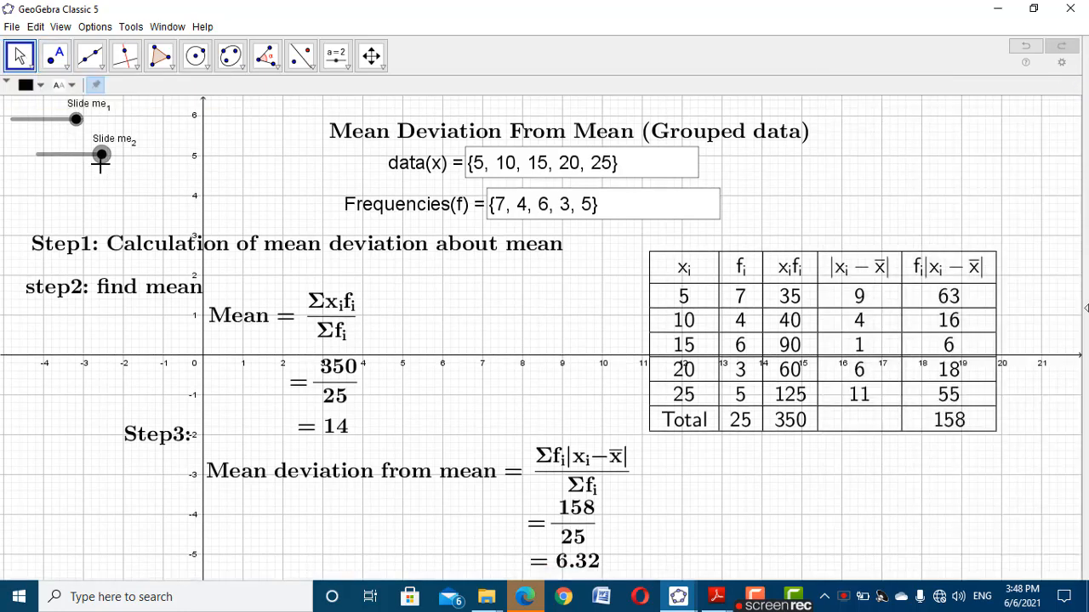
Move the Slide me_1 slider so that it sits closely above the Slide me_2 slider
{"action": "left_click_drag", "start_coordinate": [100, 164], "coordinate": [146, 160]}
{"action": "left_click_drag", "start_coordinate": [44, 118], "coordinate": [106, 153]}
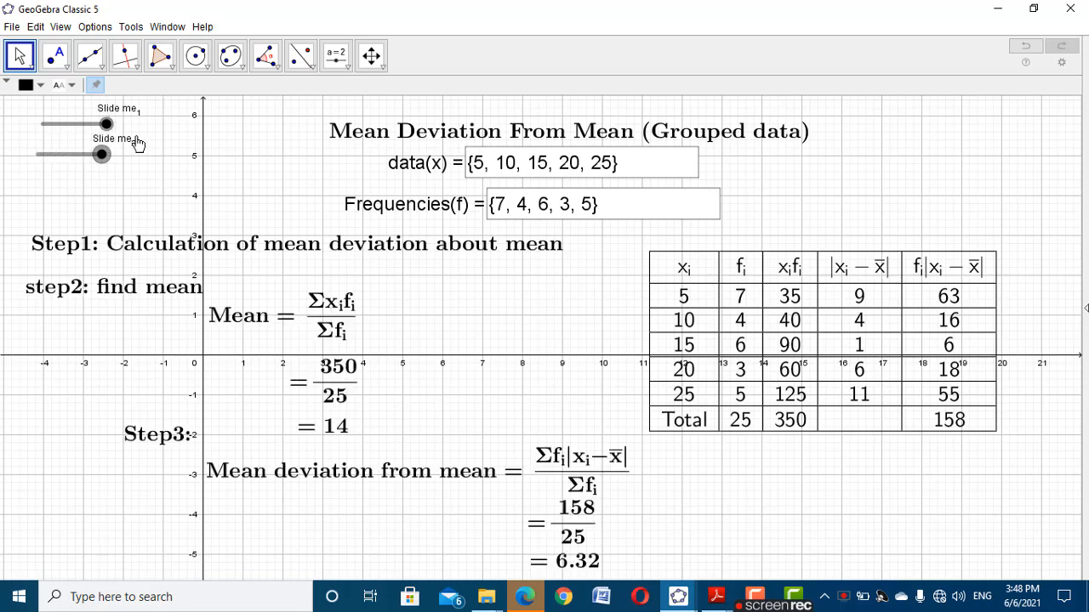
{"action": "left_click", "coordinate": [60, 26]}
{"action": "left_click", "coordinate": [75, 43]}
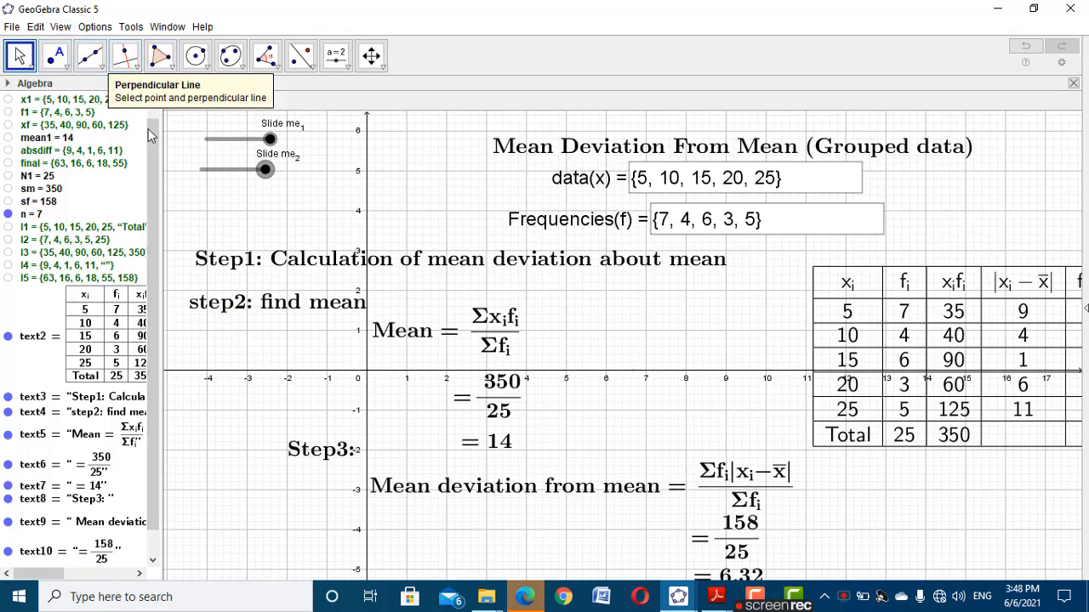
{"action": "left_click", "coordinate": [152, 83]}
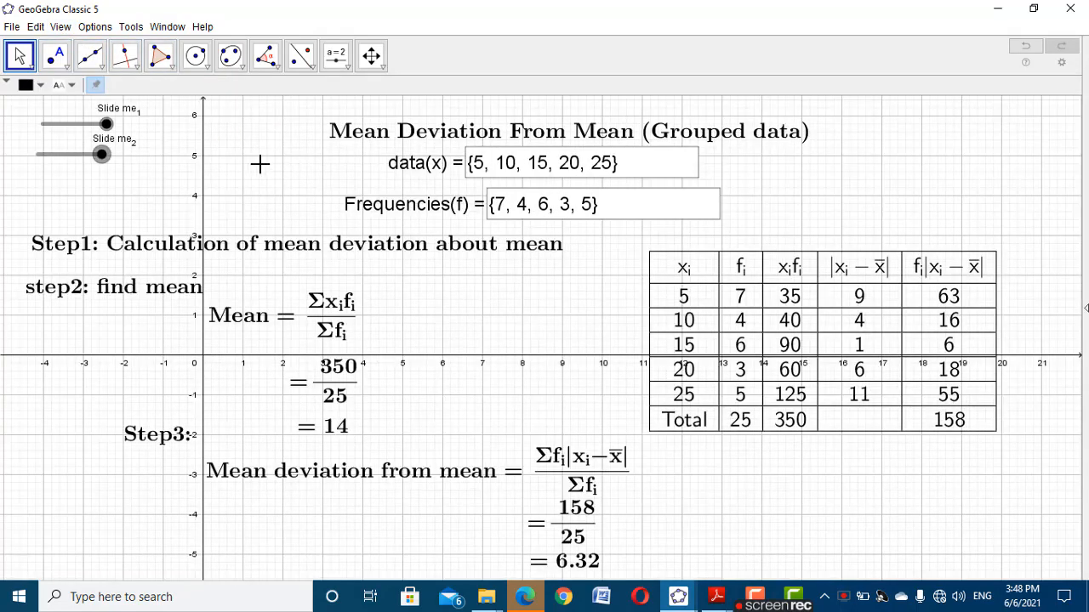
Hide the grid and the axes in the Graphics view
{"action": "right_click", "coordinate": [215, 152]}
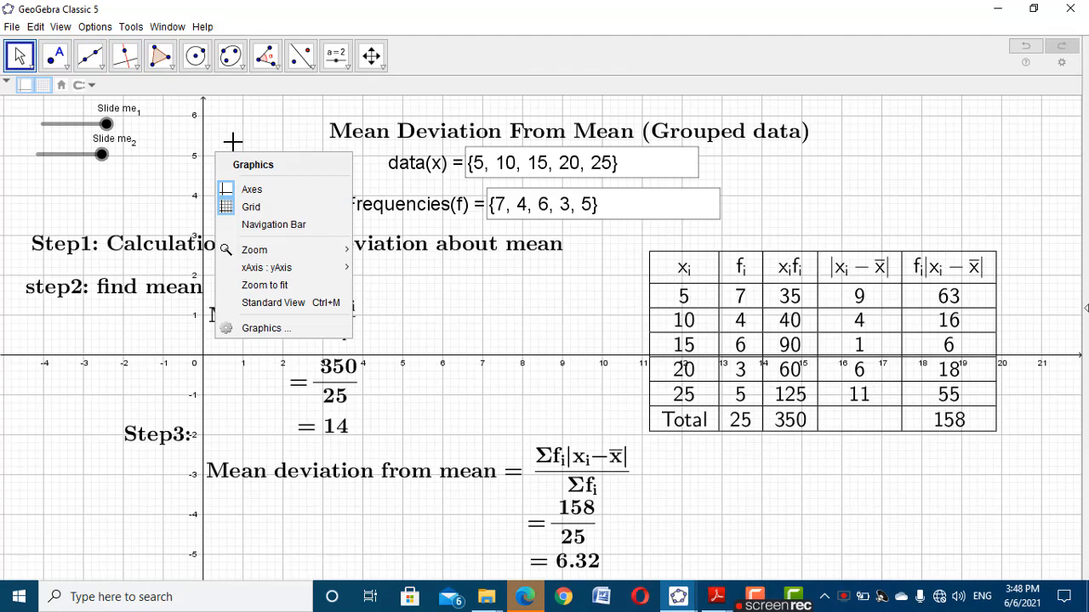
{"action": "left_click", "coordinate": [251, 206]}
{"action": "right_click", "coordinate": [237, 165]}
{"action": "left_click", "coordinate": [265, 207]}
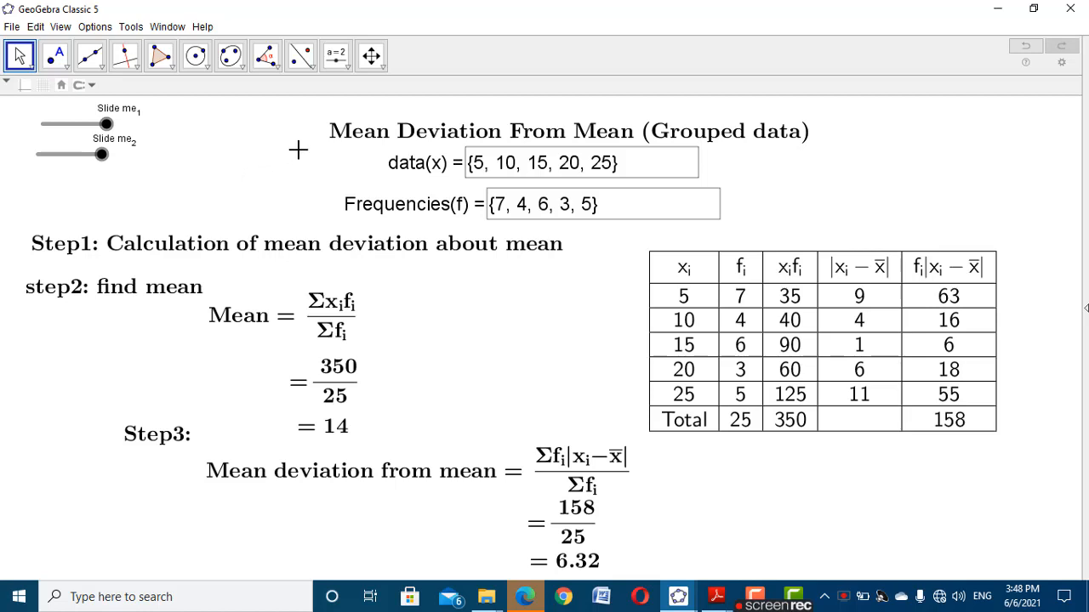
Move the Mean Deviation From Mean title slightly higher above the data box and hide the Graphics view's style bar
{"action": "left_click_drag", "start_coordinate": [349, 138], "coordinate": [344, 130]}
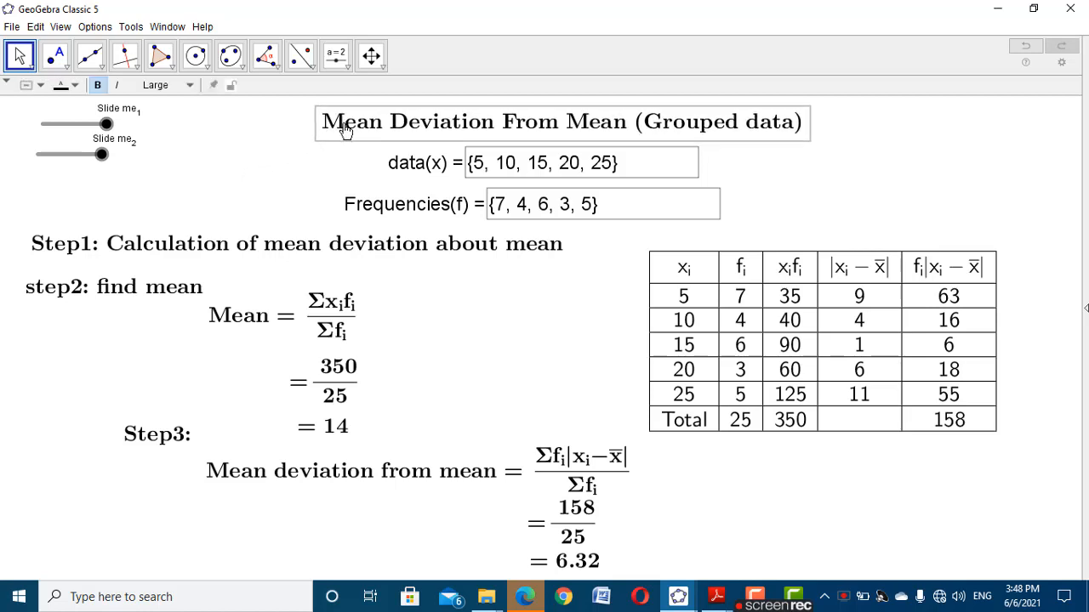
{"action": "left_click", "coordinate": [934, 178]}
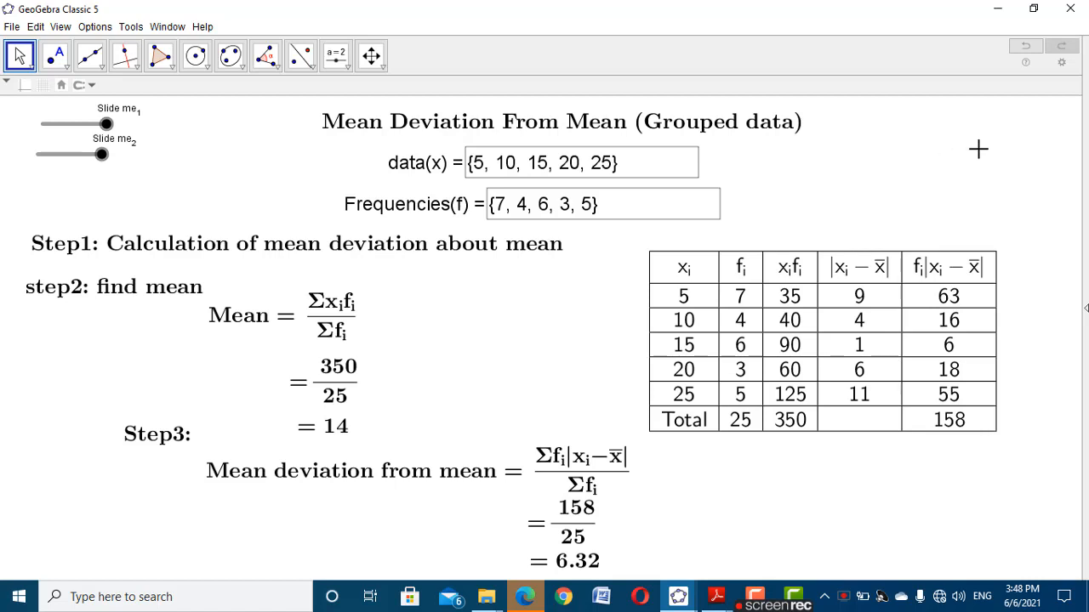
{"action": "left_click", "coordinate": [5, 85]}
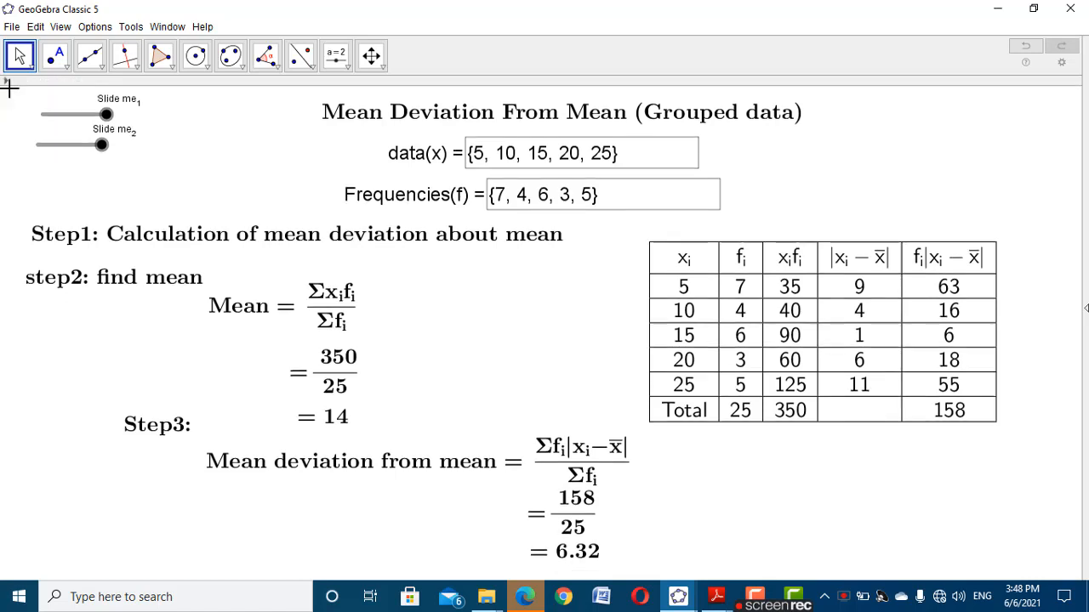